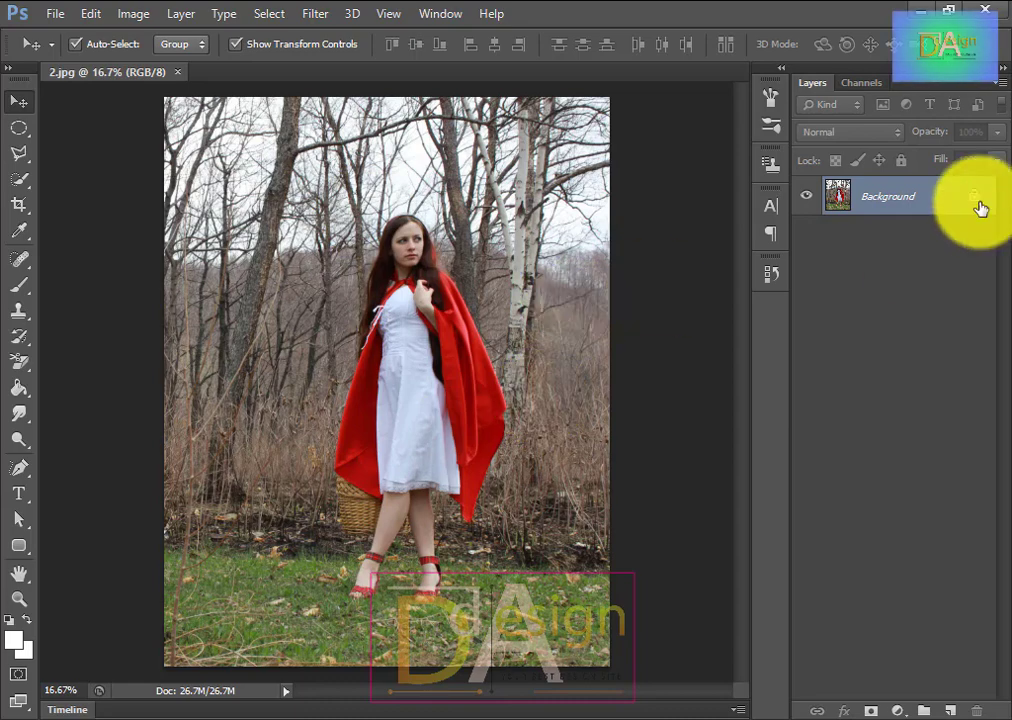
- Duplicate the Background layer, hide the original, and keep the copy selected
drag(976, 205, 950, 711)
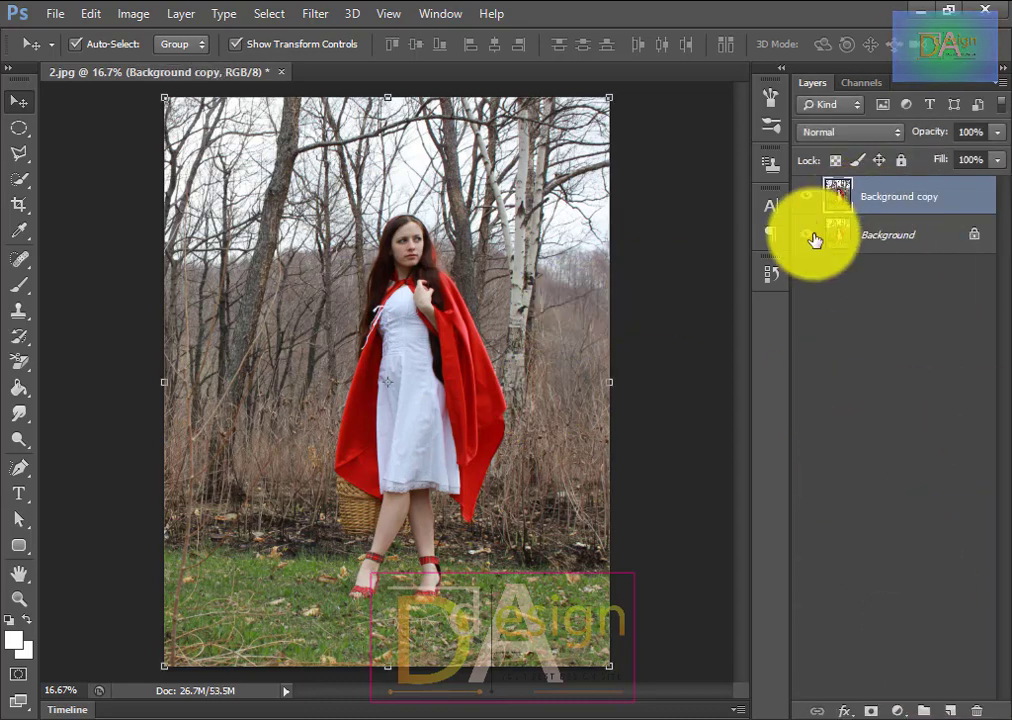
click(806, 233)
click(678, 334)
click(899, 196)
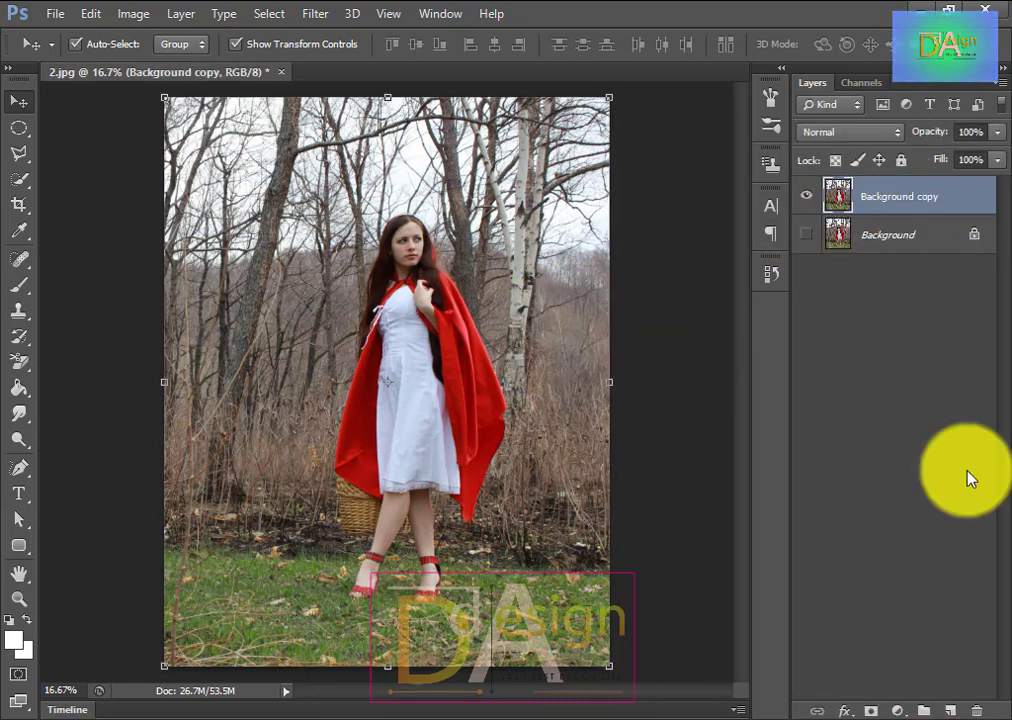
- Add a Levels adjustment layer above the Background copy and dock its Properties panel with the collapsed panels
click(897, 711)
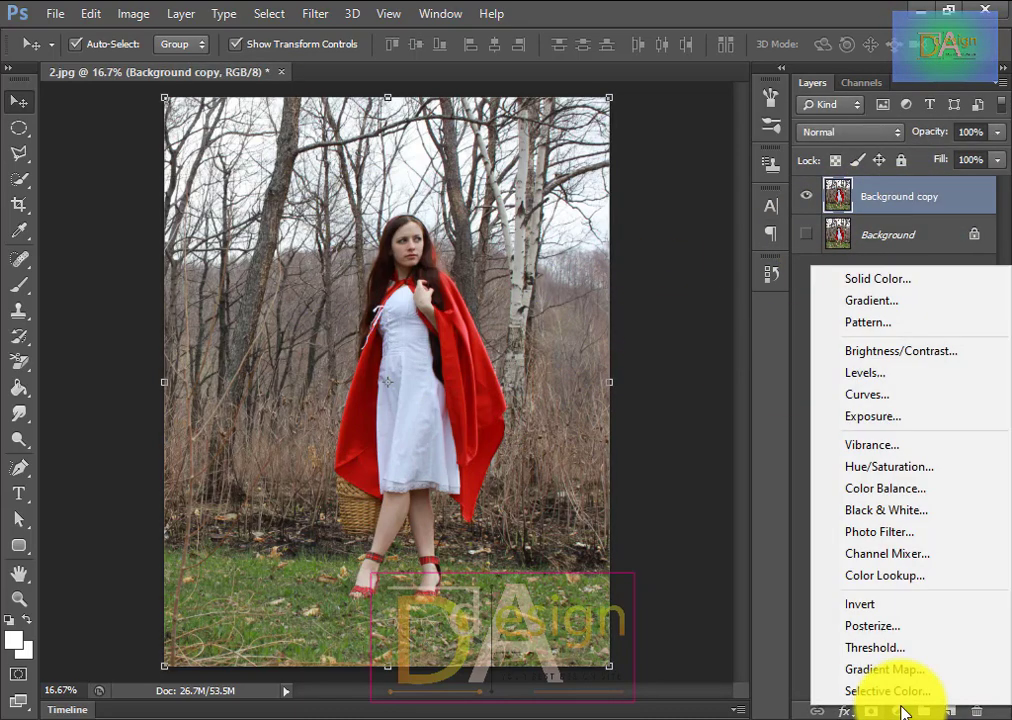
click(870, 373)
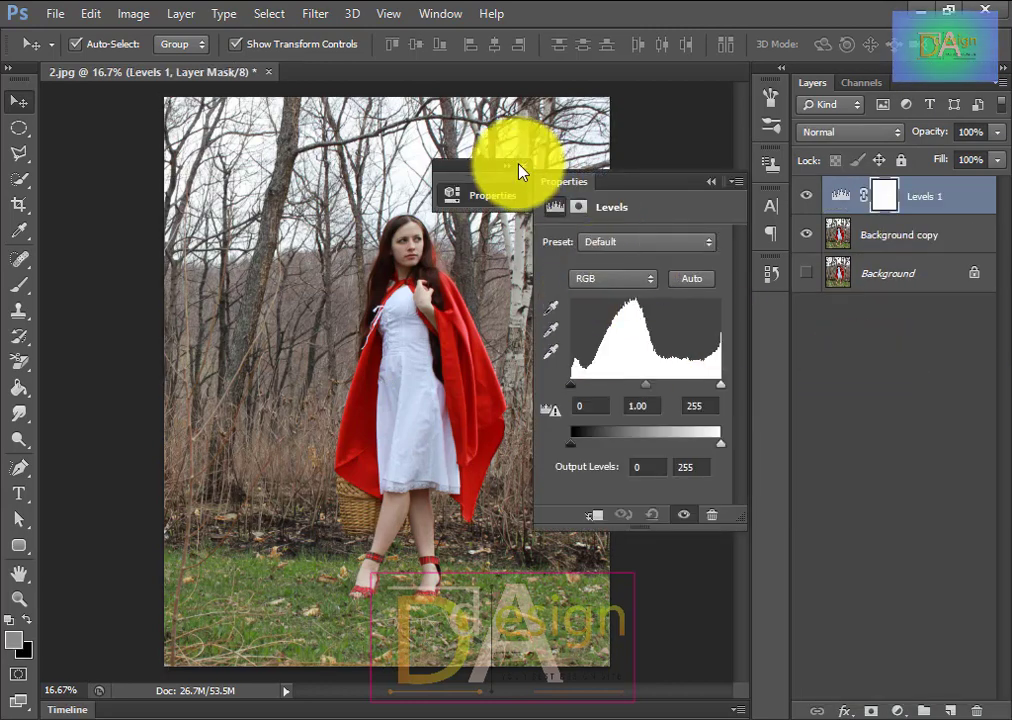
drag(521, 172, 773, 248)
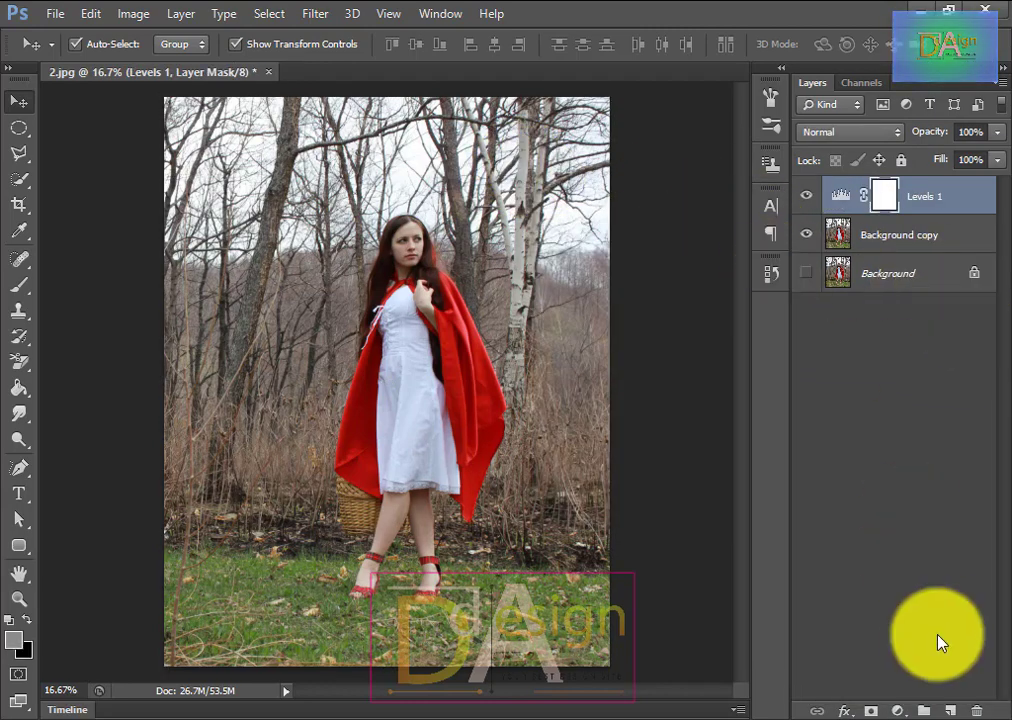
double_click(840, 196)
drag(570, 183, 598, 190)
drag(675, 187, 775, 318)
double_click(840, 196)
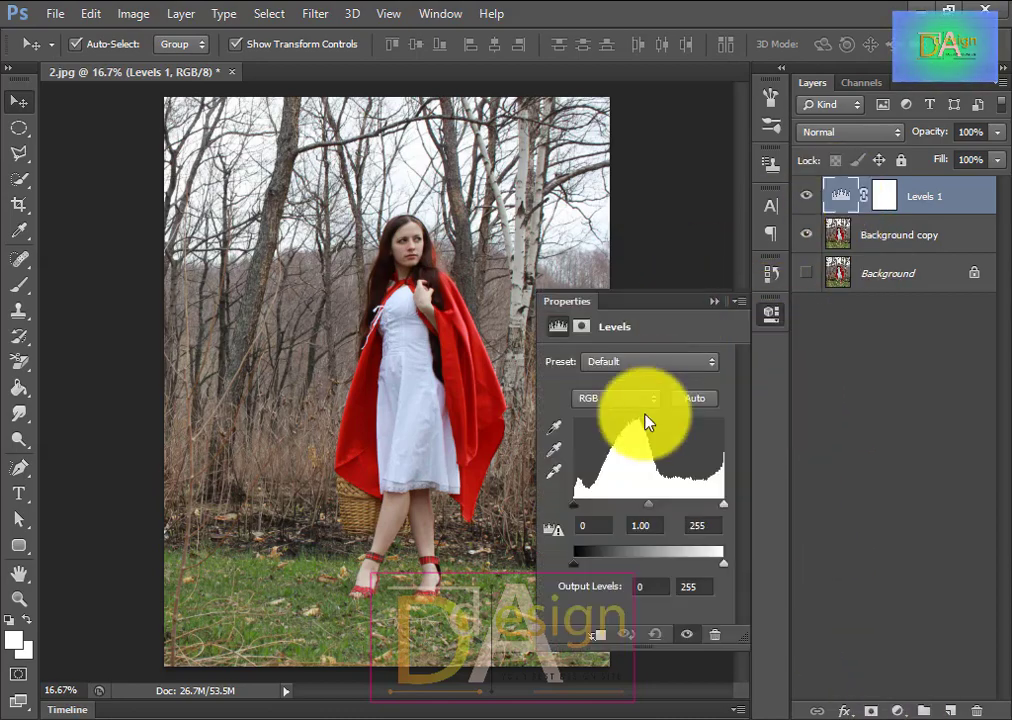
- Set the Levels inputs to 50 for shadows, 0.75 for midtones and 228 for highlights, then collapse the properties
drag(650, 510, 708, 507)
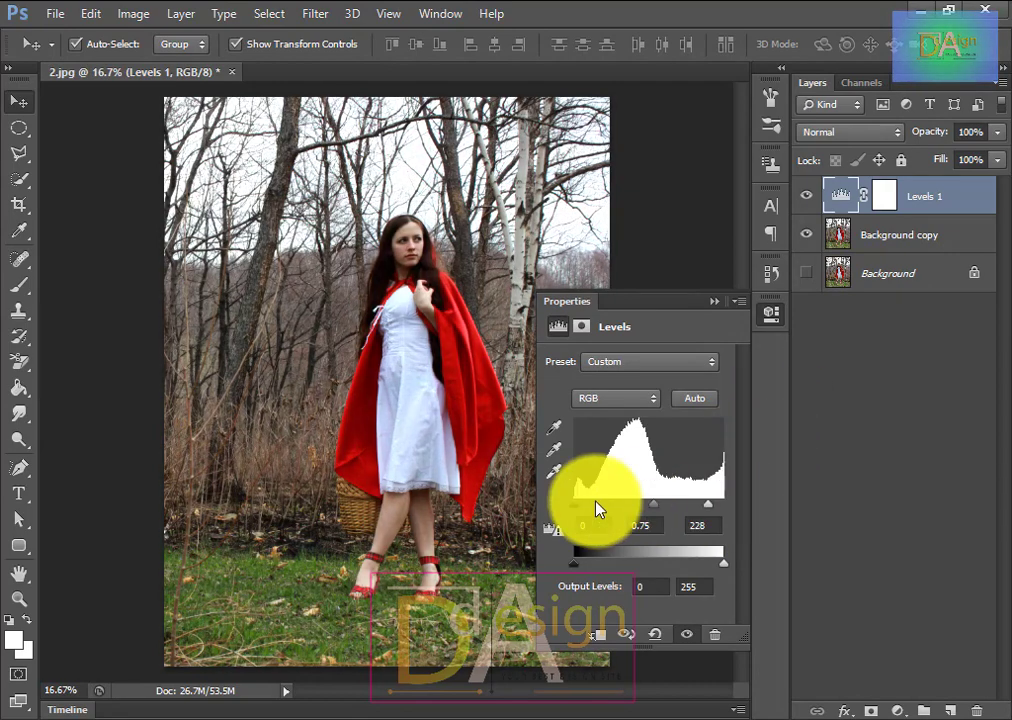
drag(574, 507, 604, 515)
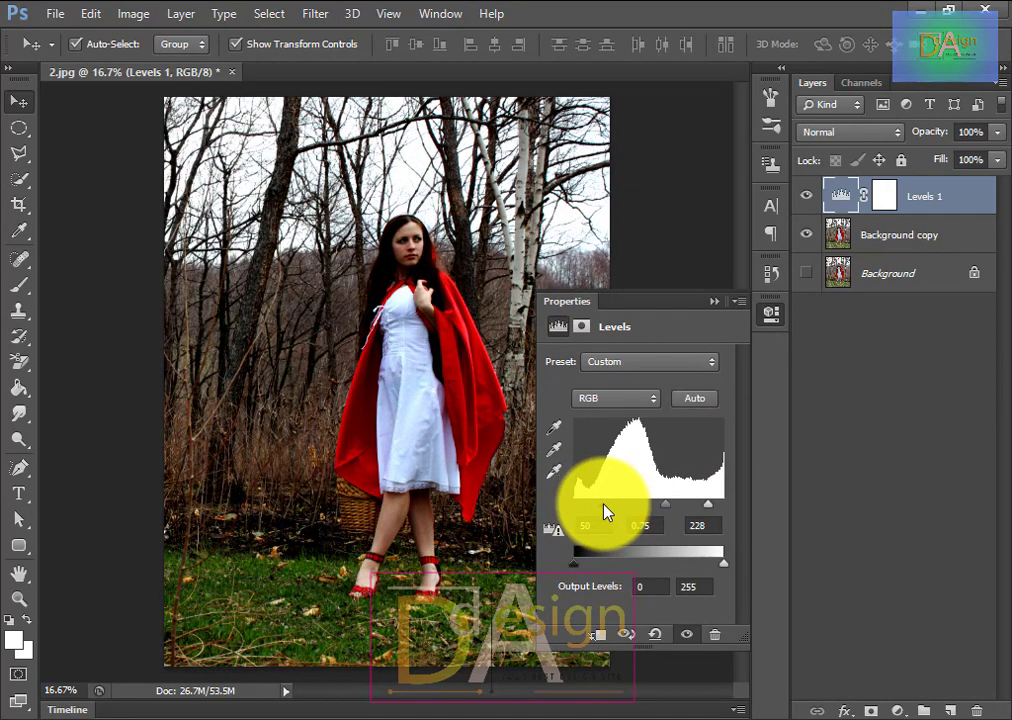
click(772, 318)
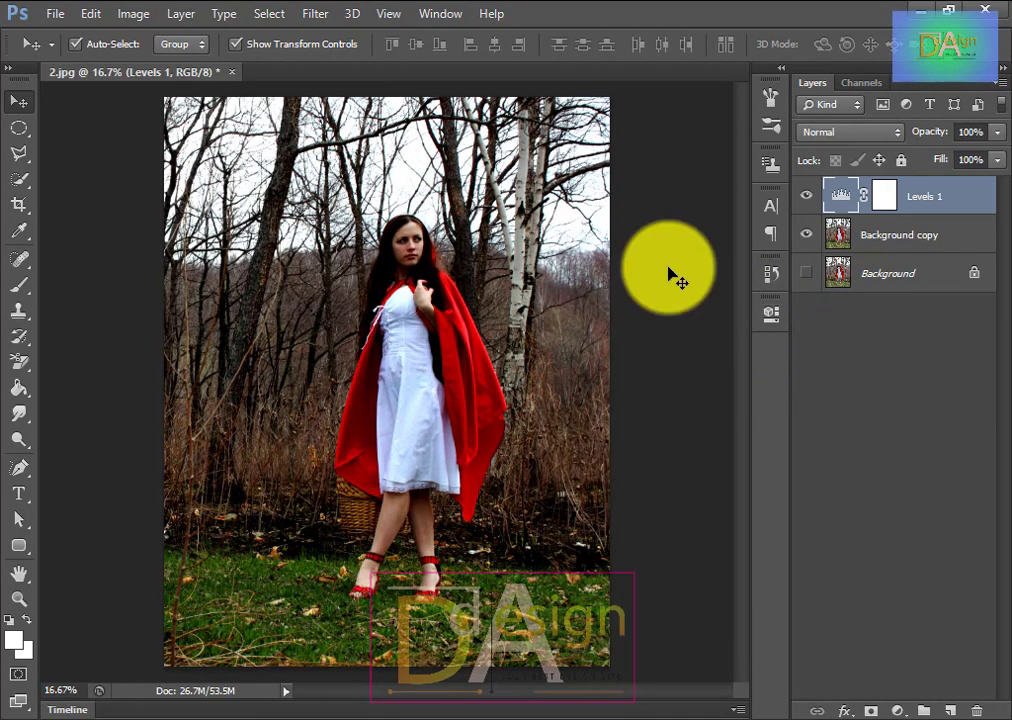
click(19, 179)
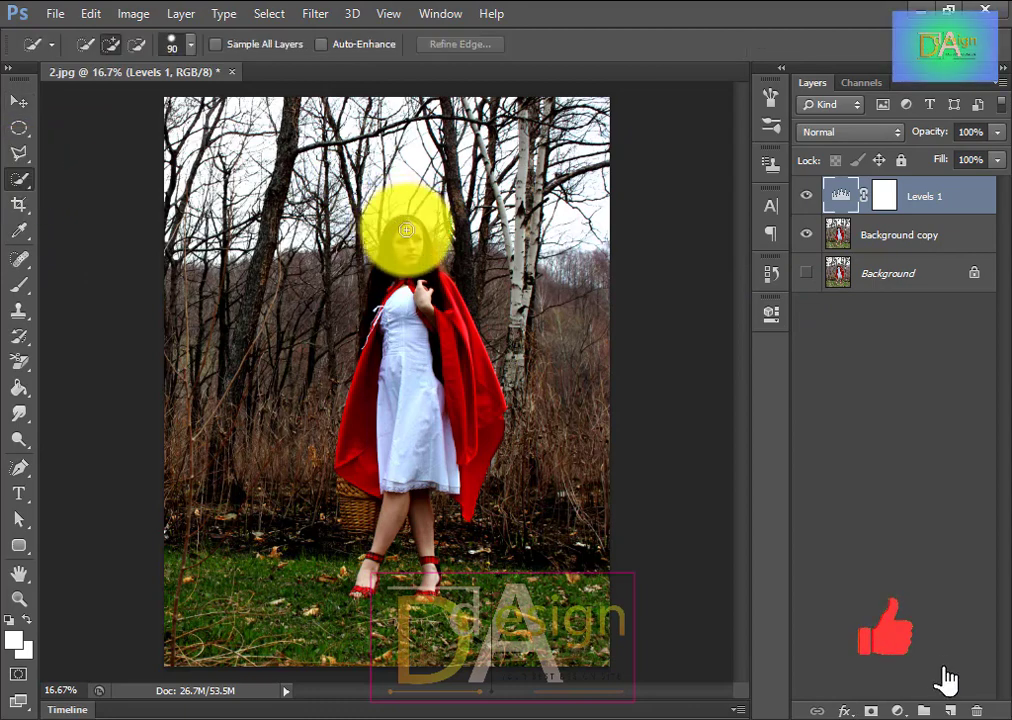
mouse_move(406, 230)
mouse_down()
mouse_move(428, 342)
mouse_move(475, 452)
mouse_move(368, 443)
mouse_move(394, 497)
mouse_move(369, 588)
mouse_move(398, 568)
mouse_up()
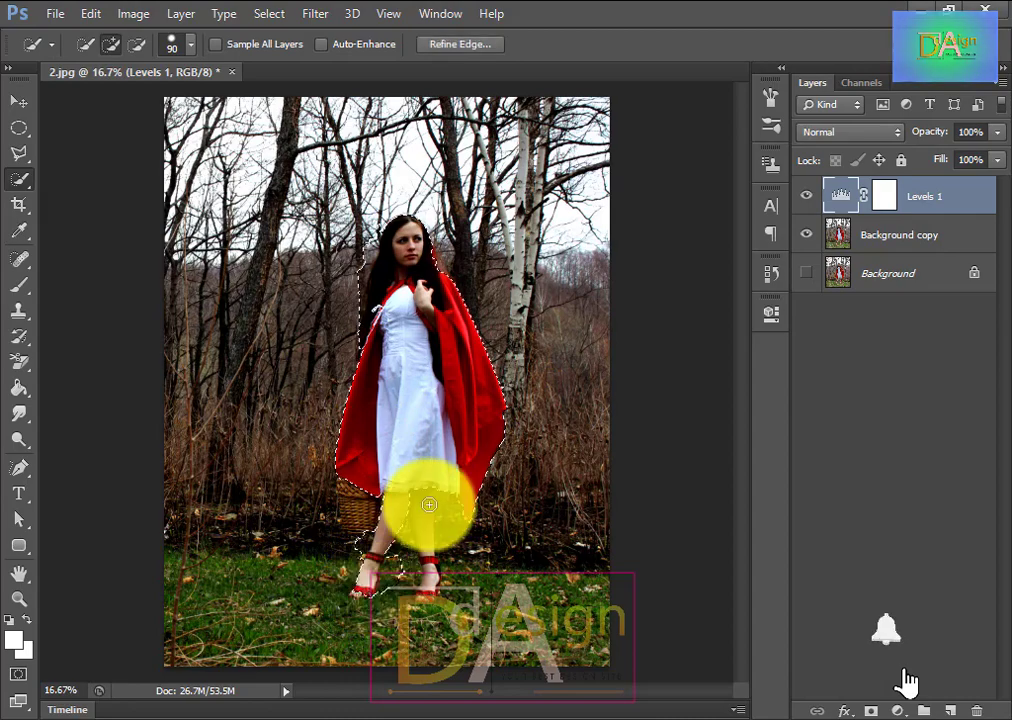
click(528, 442)
click(19, 128)
click(54, 159)
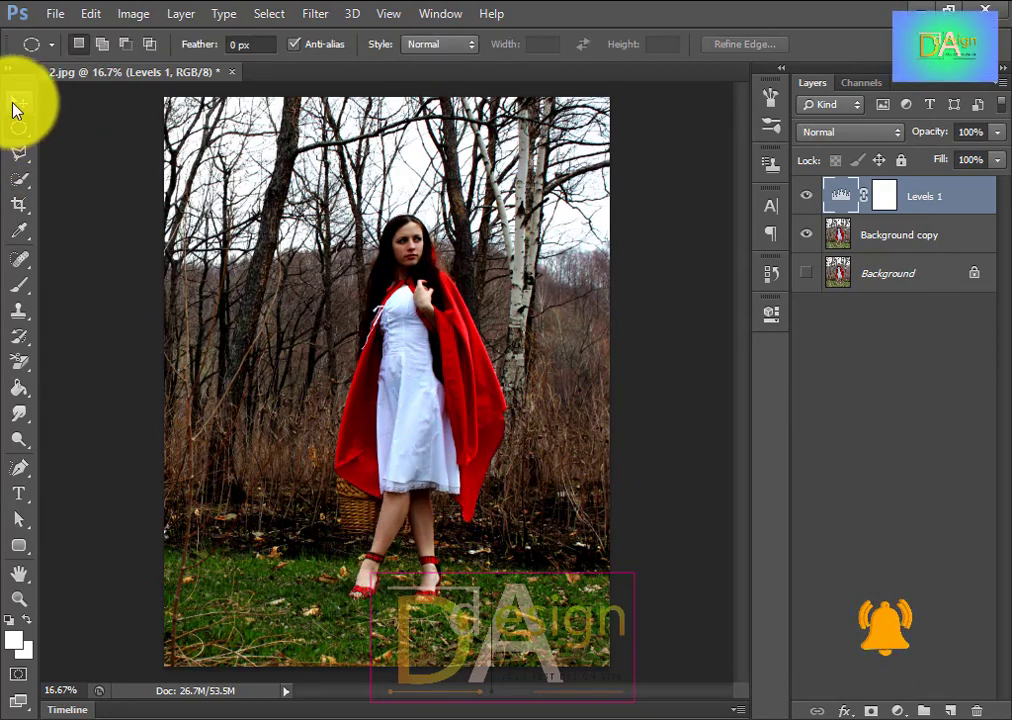
click(19, 102)
click(124, 14)
- Make the Background copy the active layer and collapse the Levels properties
double_click(842, 197)
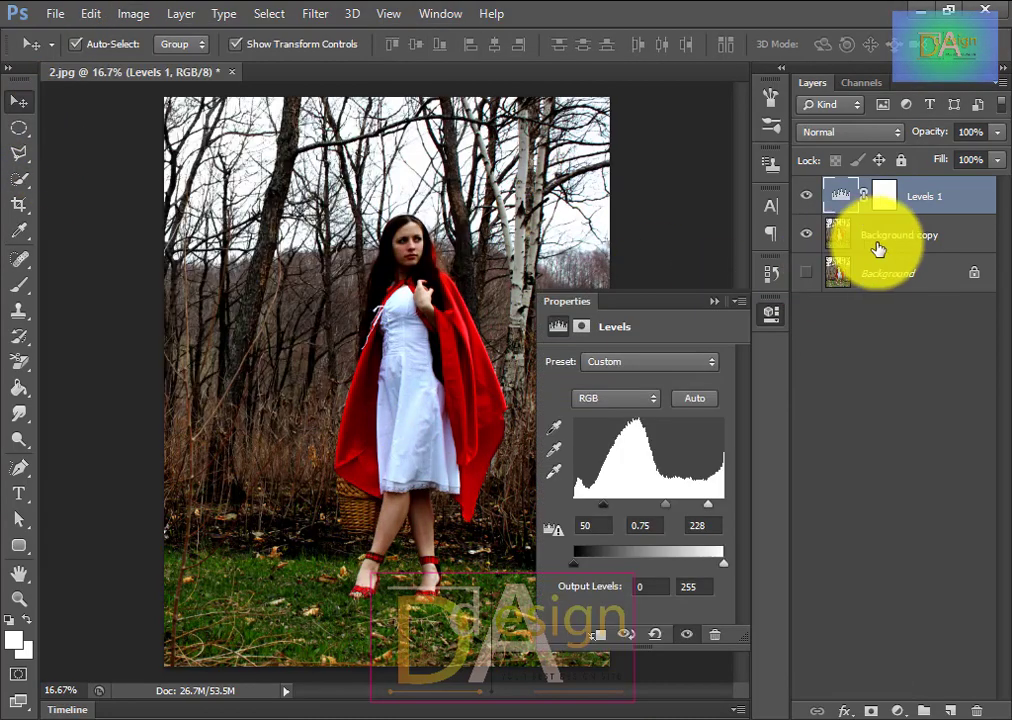
click(888, 236)
click(768, 316)
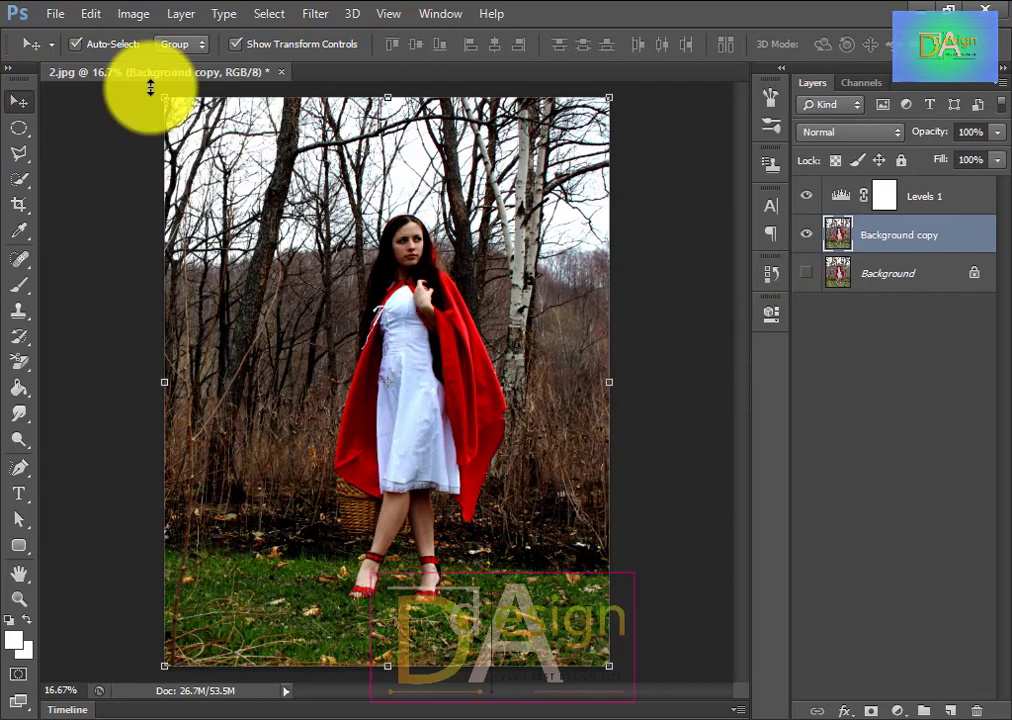
click(178, 14)
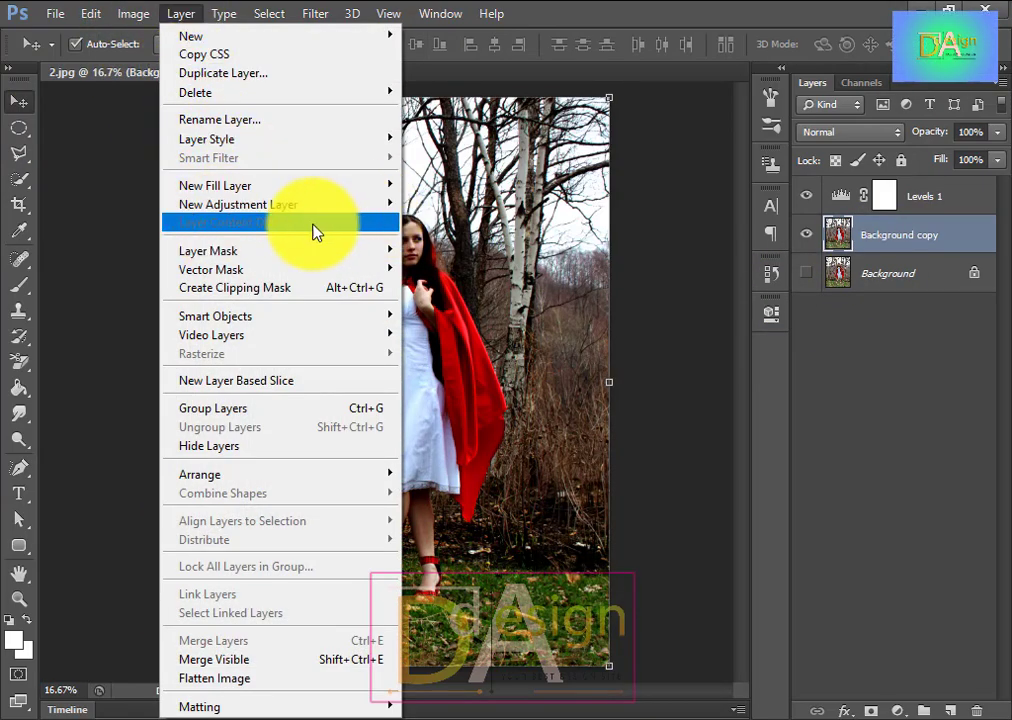
click(211, 335)
click(686, 340)
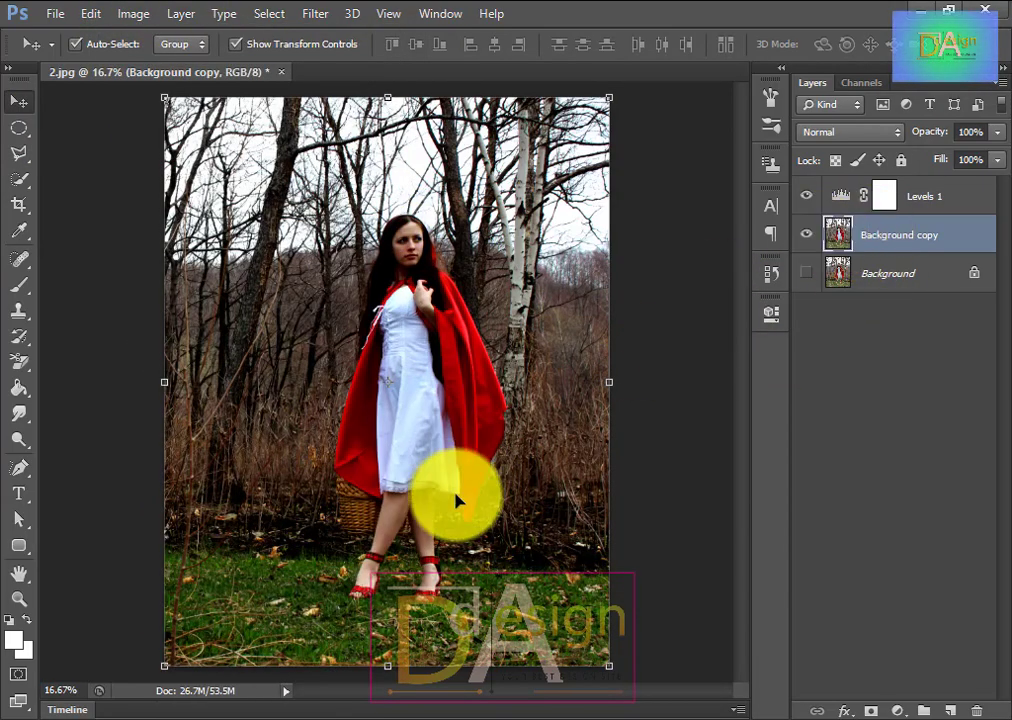
- With the Pen tool, start a shape outline around the woman's left-hand sandal in the photo and up the outer edge of that leg
scroll(411, 486, up, 2)
scroll(410, 485, down, 5)
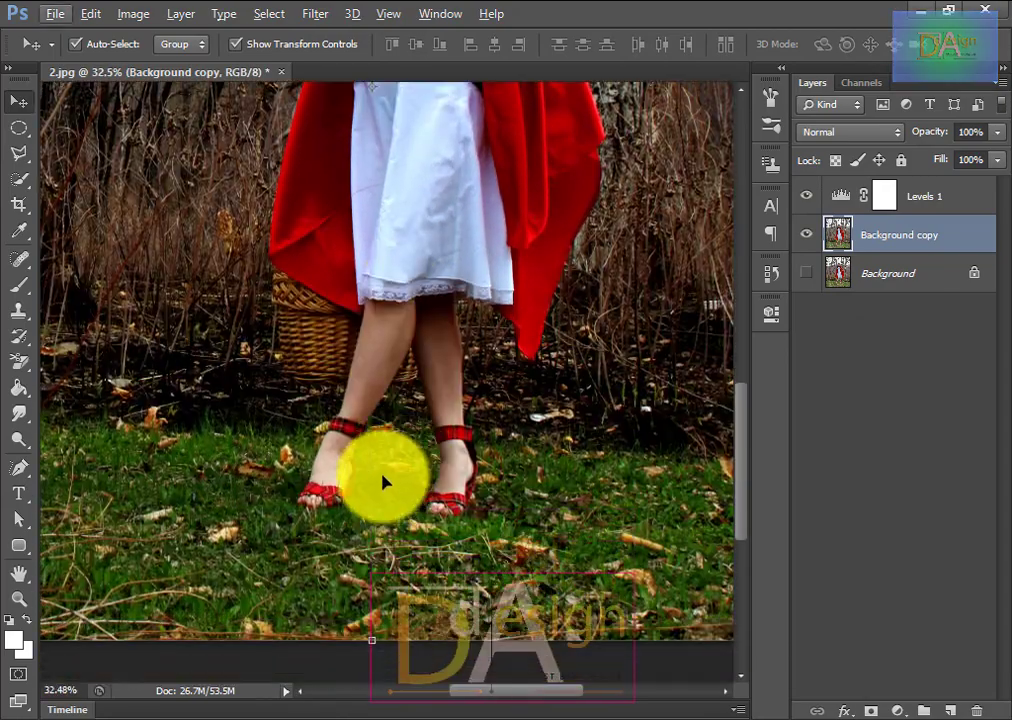
scroll(389, 481, up, 1)
scroll(280, 352, up, 2)
scroll(99, 515, down, 1)
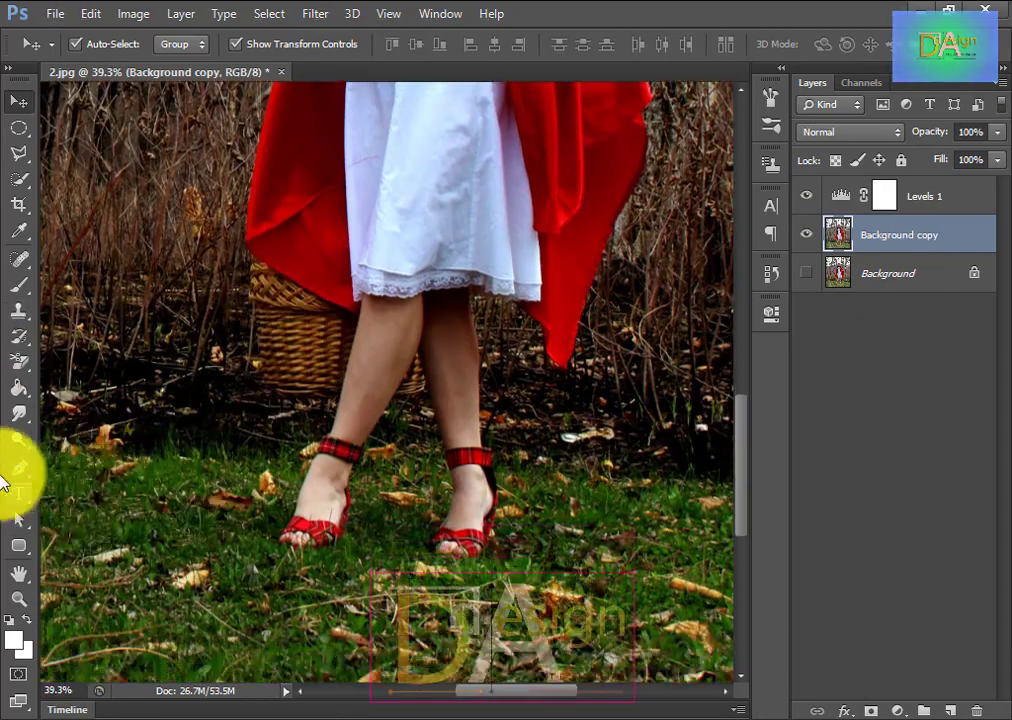
click(18, 467)
click(115, 464)
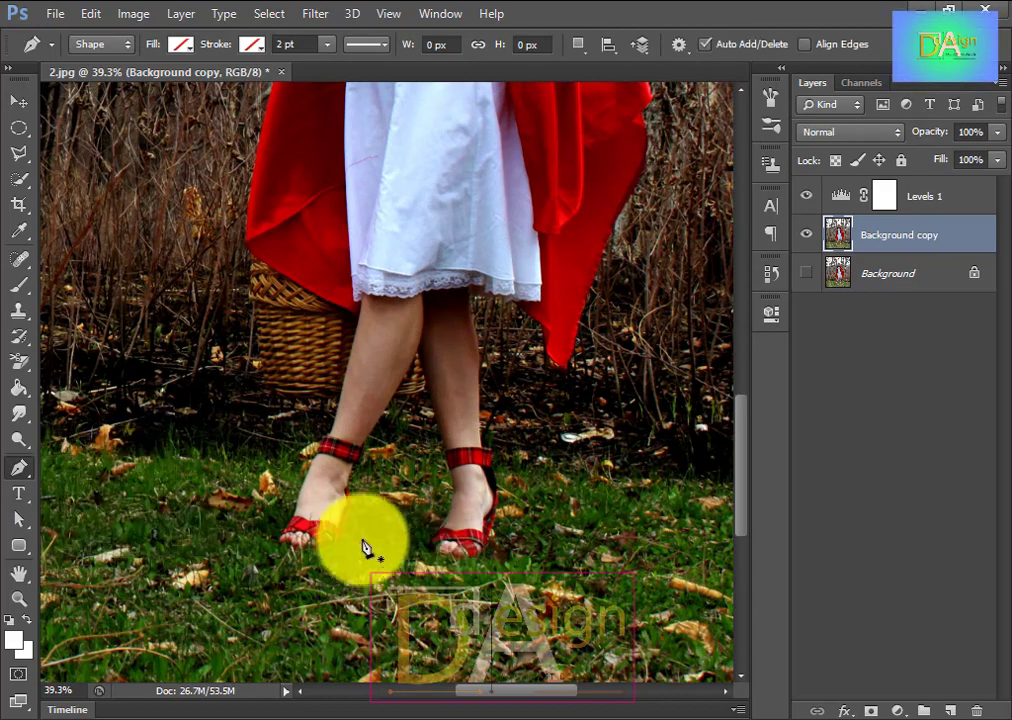
click(300, 549)
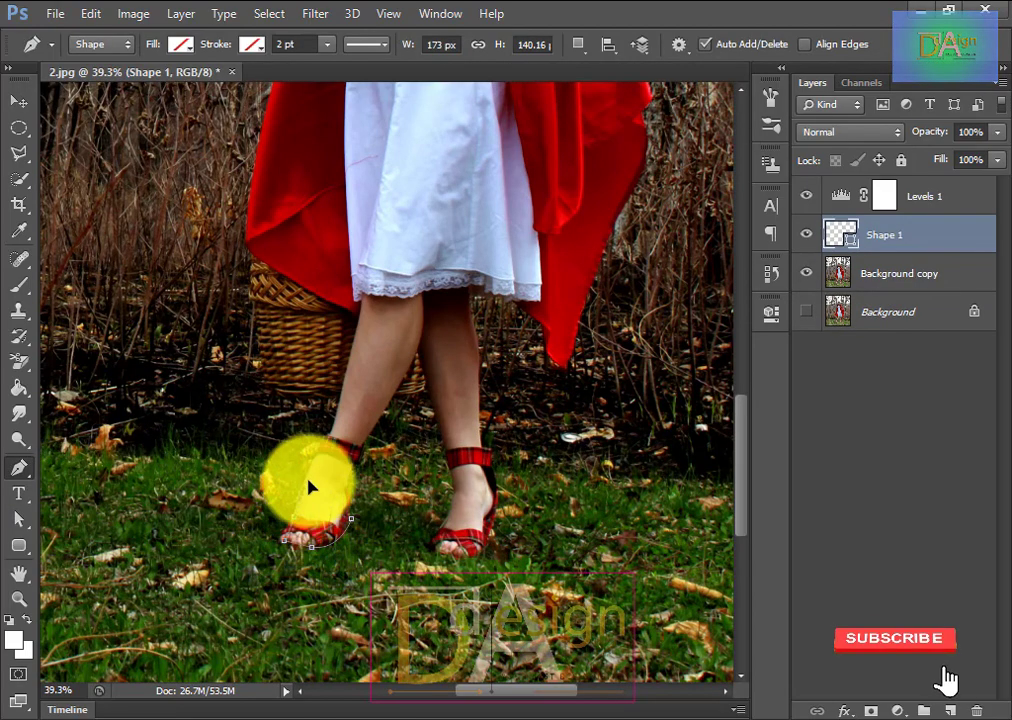
drag(315, 459, 350, 372)
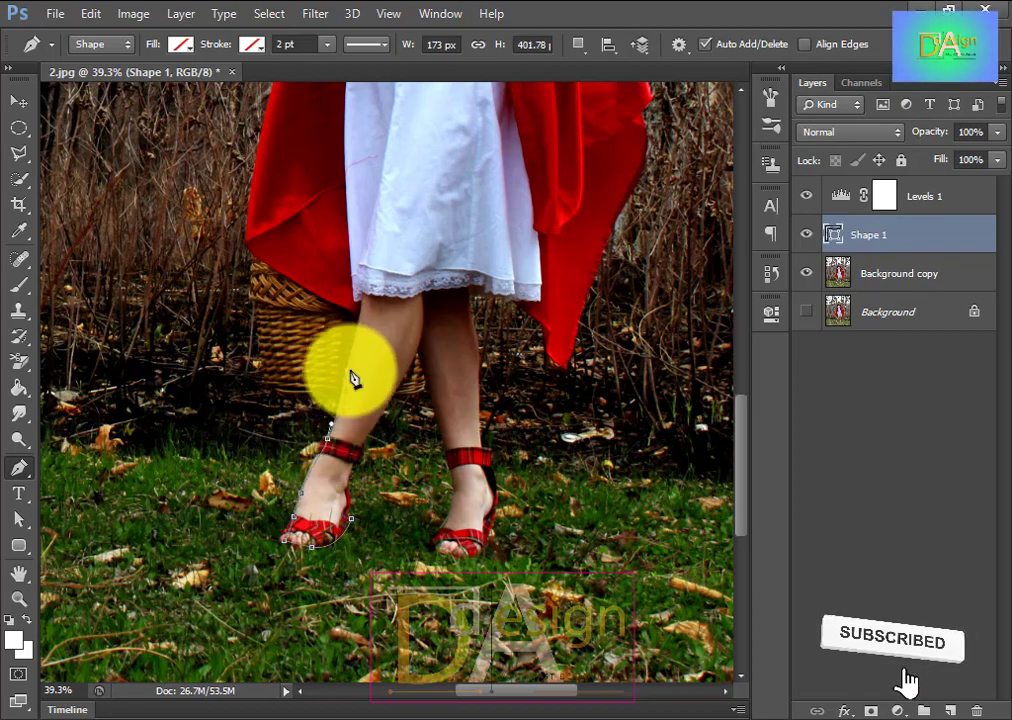
- Continue the pen outline around the basket and up the left edge of the red cape
drag(288, 394, 260, 381)
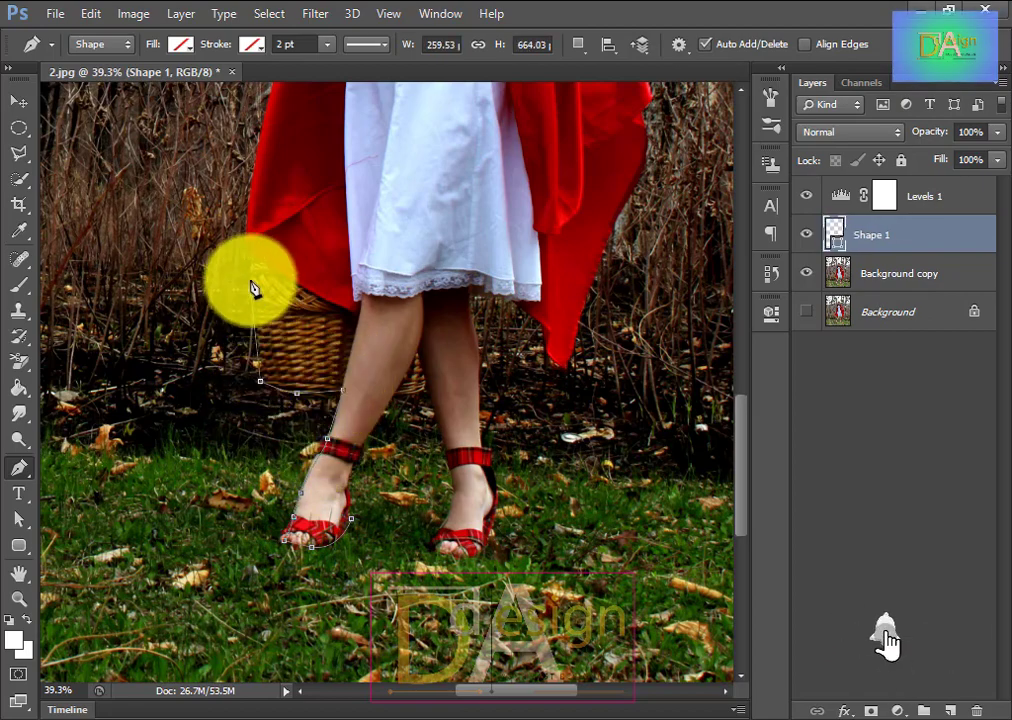
scroll(267, 334, up, 5)
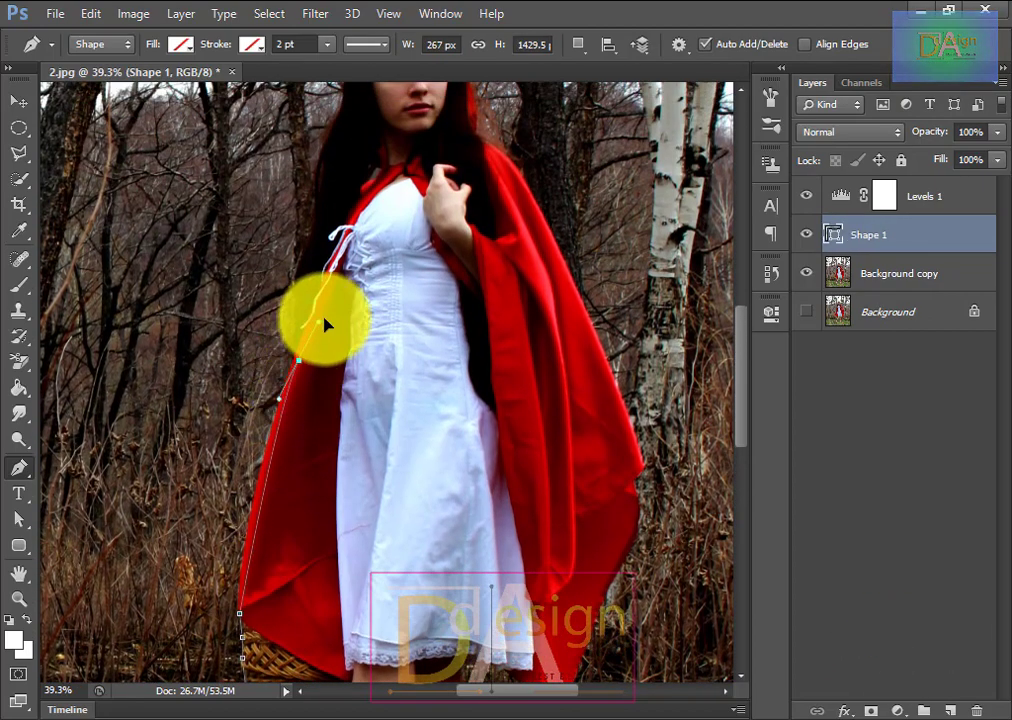
drag(350, 270, 351, 261)
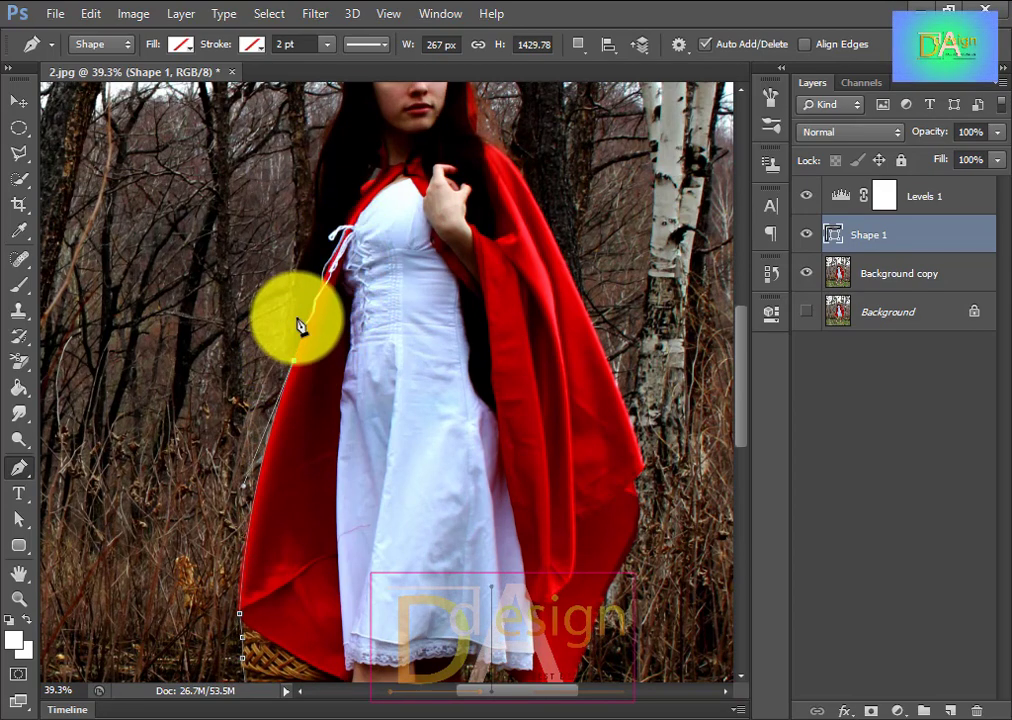
- Continue the pen outline along the left side of the hair and over the top of the head
drag(308, 226, 331, 151)
scroll(358, 248, up, 1)
drag(327, 217, 336, 206)
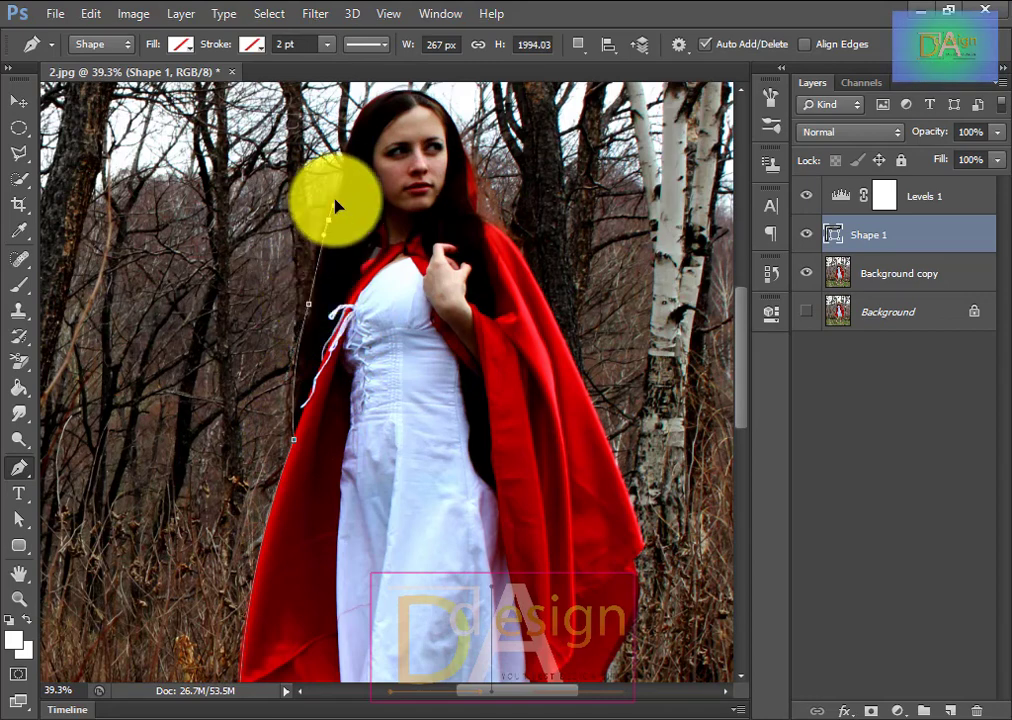
drag(344, 147, 346, 98)
scroll(377, 204, up, 1)
drag(350, 225, 417, 177)
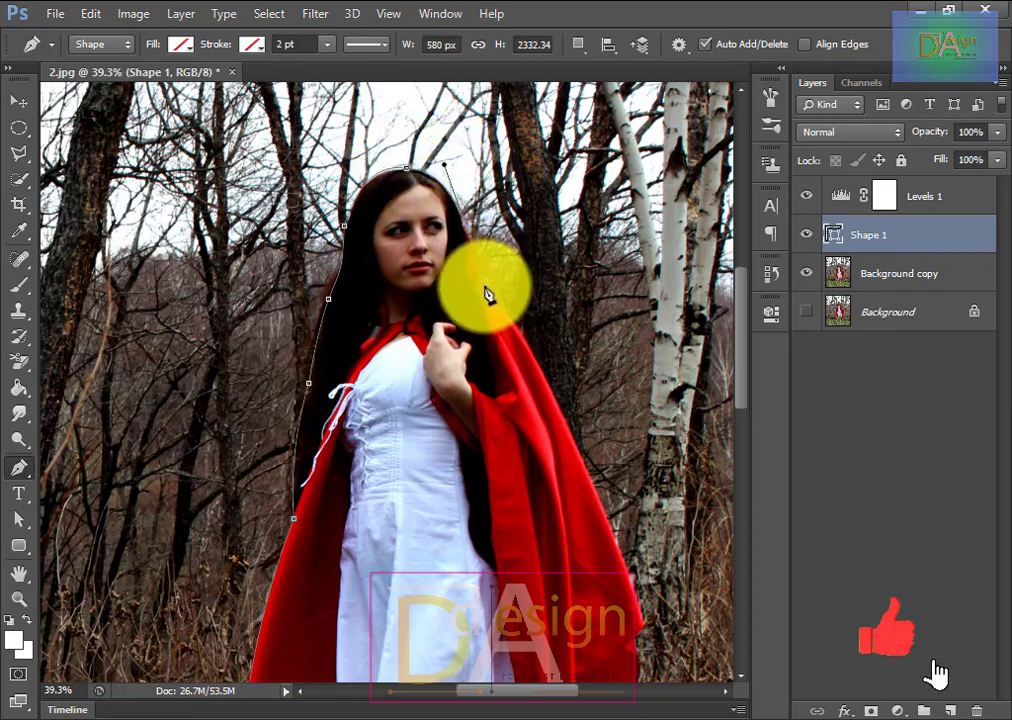
- Continue the pen outline down the right edge of the red cape and around its outermost corner
drag(514, 318, 517, 322)
drag(580, 449, 591, 469)
drag(652, 444, 487, 310)
drag(469, 455, 488, 517)
alt+click(470, 461)
click(482, 496)
click(472, 512)
- Trace the lower right edge and pointed tip of the cape, then along the dress hem to the right-hand leg
scroll(500, 557, down, 5)
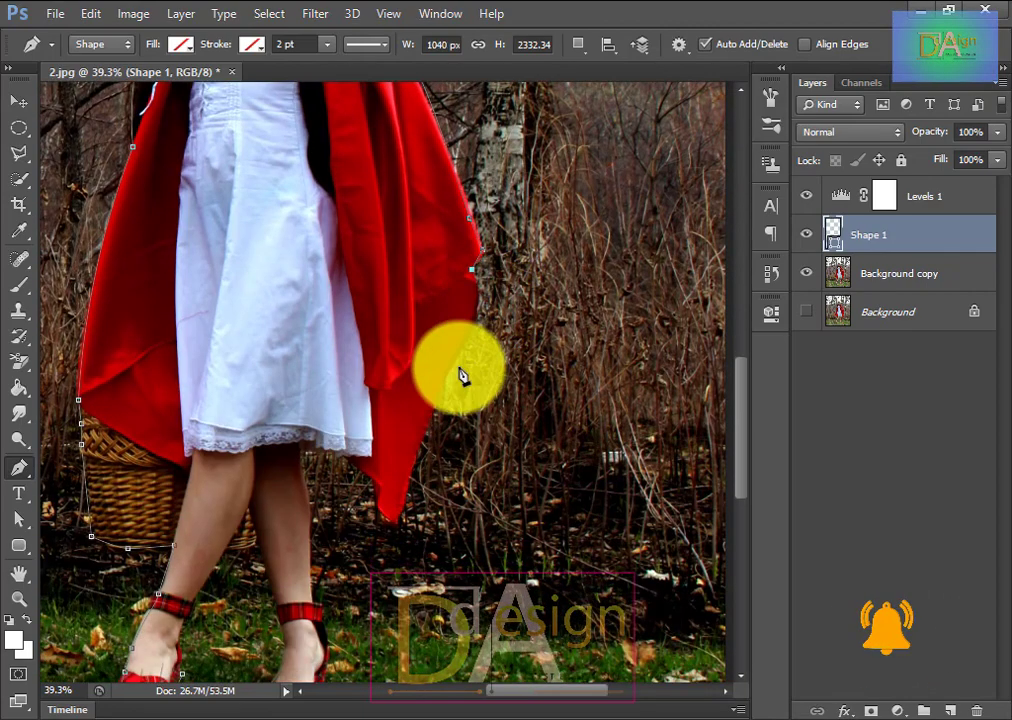
click(447, 372)
click(424, 424)
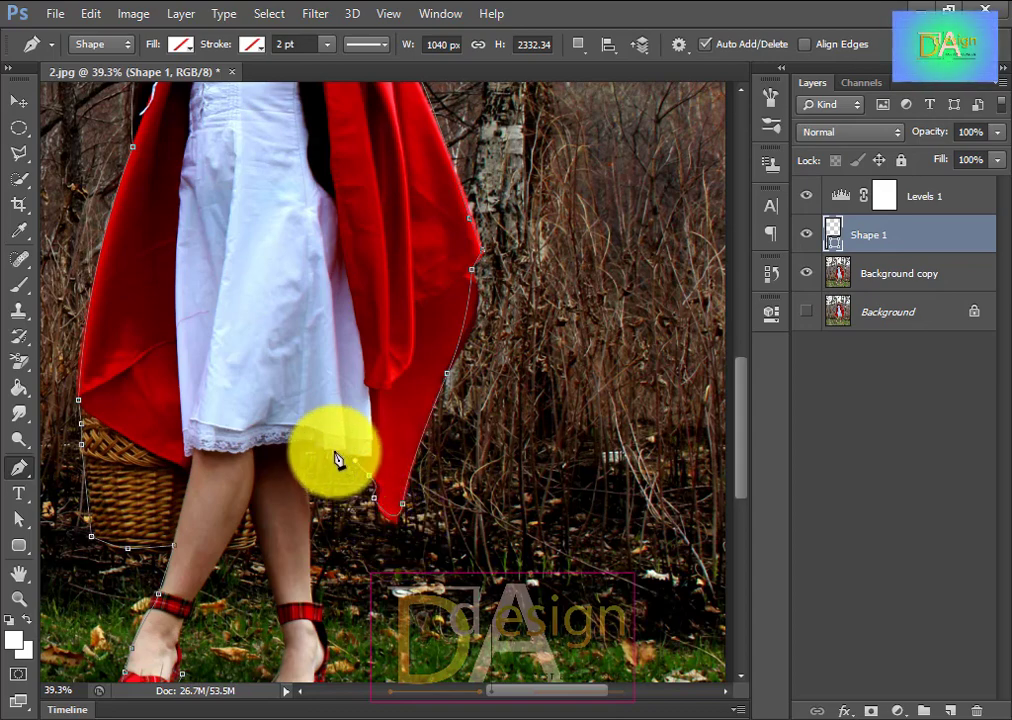
click(297, 446)
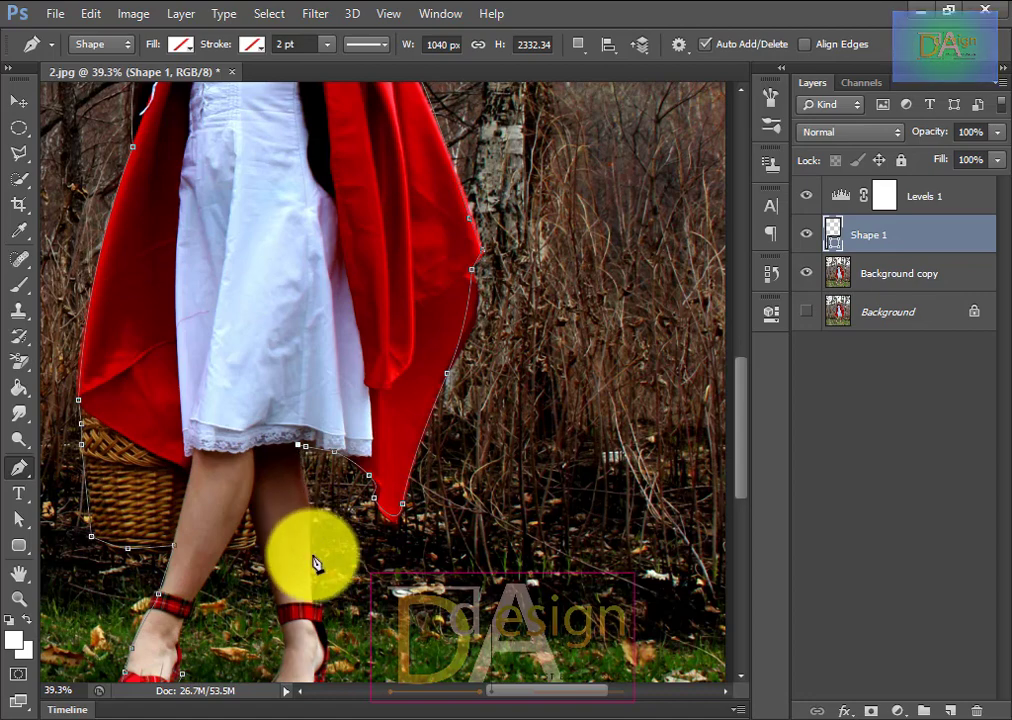
- Trace around the right-hand leg and sandal, then back between the legs towards the outline's starting point
mouse_move(308, 610)
mouse_down()
mouse_move(313, 578)
mouse_move(320, 611)
mouse_up()
scroll(325, 612, down, 3)
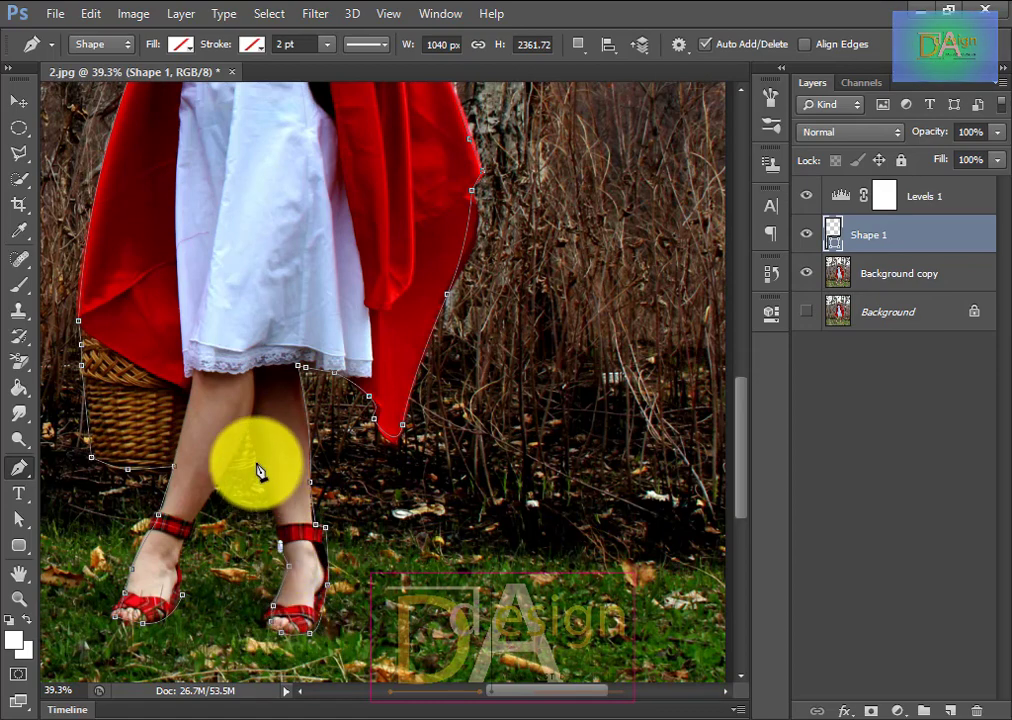
drag(250, 433, 226, 484)
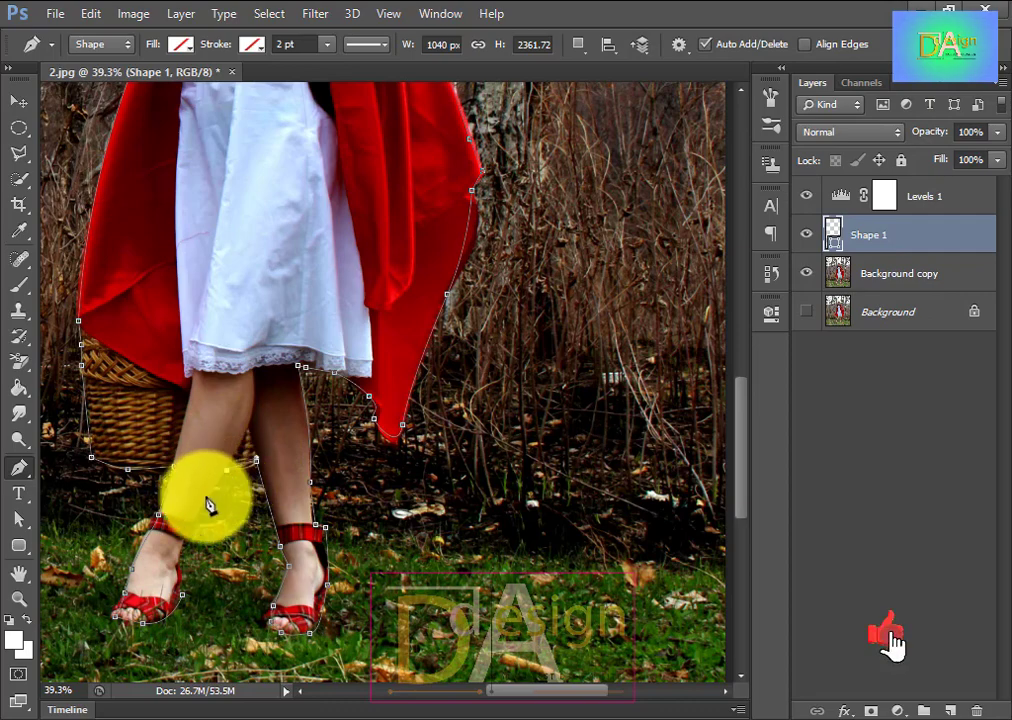
- Convert the pen outline into a new anti-aliased selection with a feather radius of 0 pixels
right_click(186, 600)
click(303, 234)
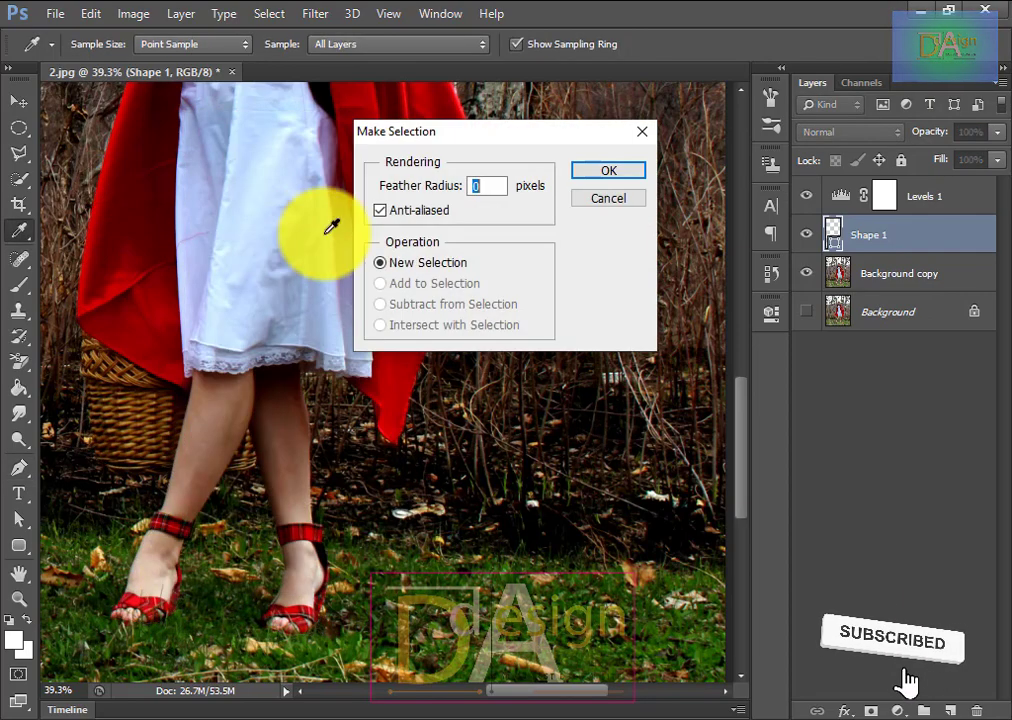
click(606, 171)
scroll(486, 294, up, 5)
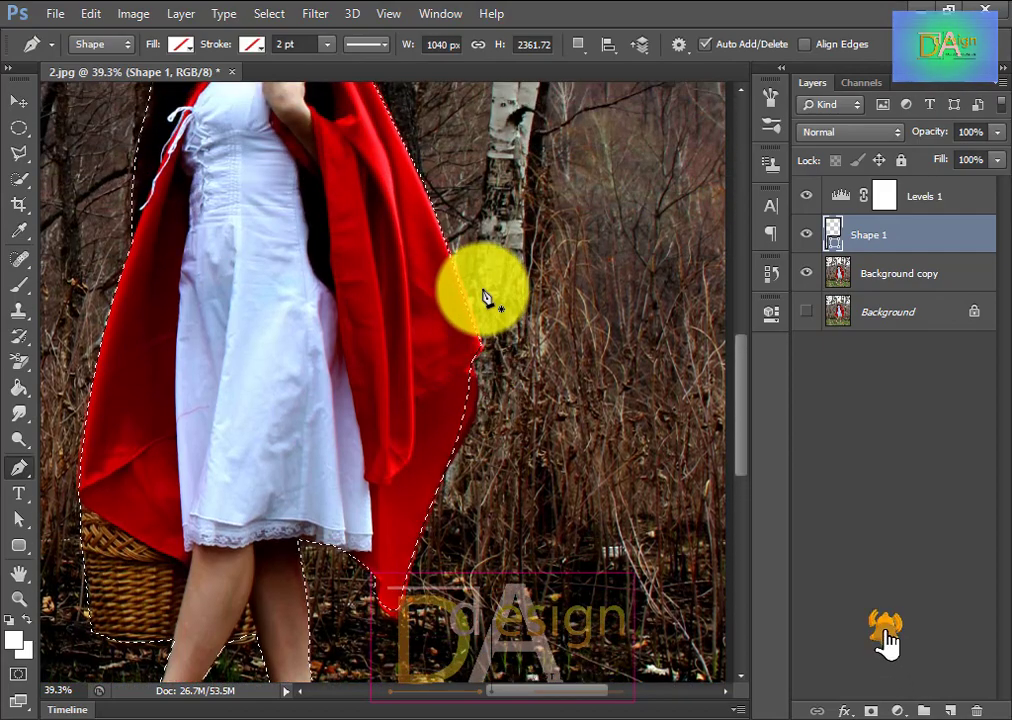
right_click(446, 250)
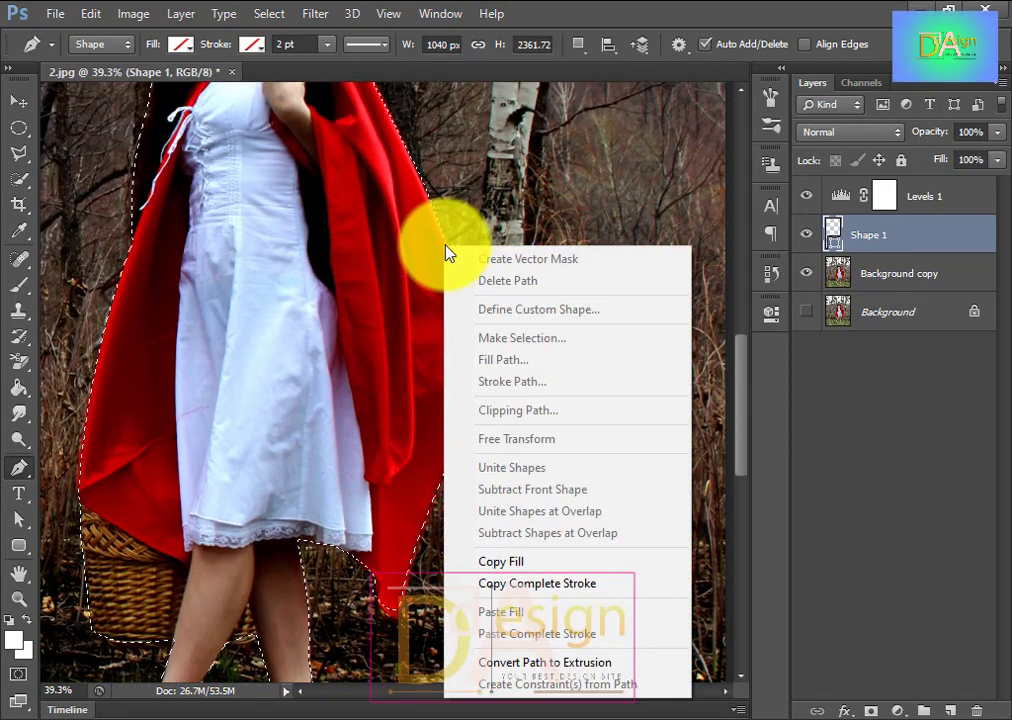
click(430, 208)
right_click(433, 210)
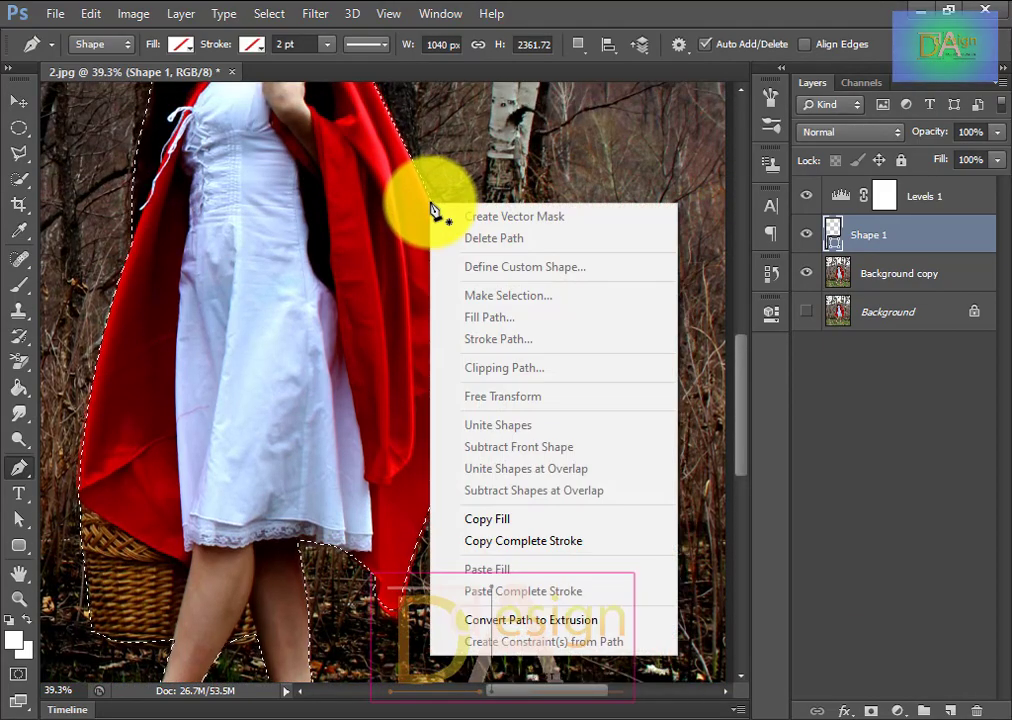
click(424, 186)
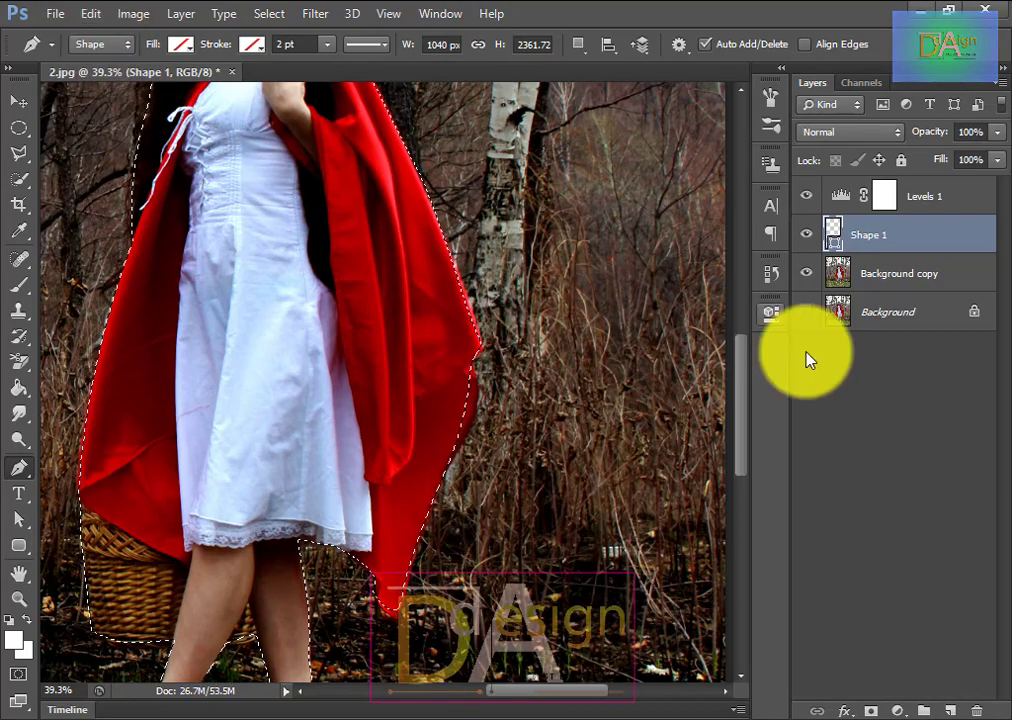
scroll(731, 399, down, 1)
click(888, 276)
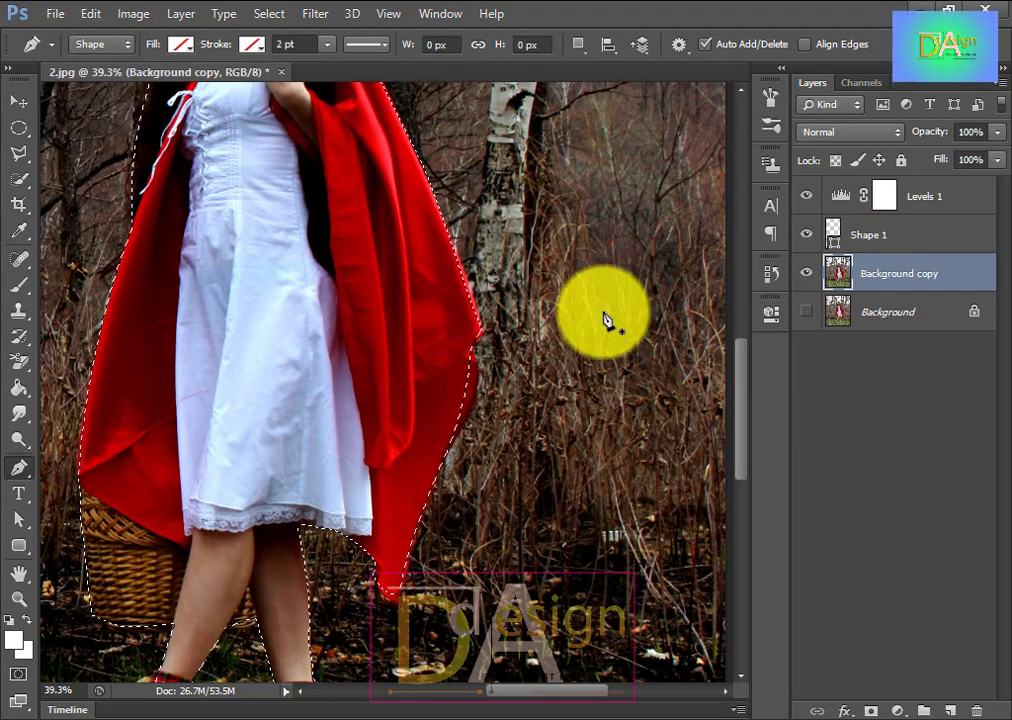
right_click(470, 298)
click(468, 296)
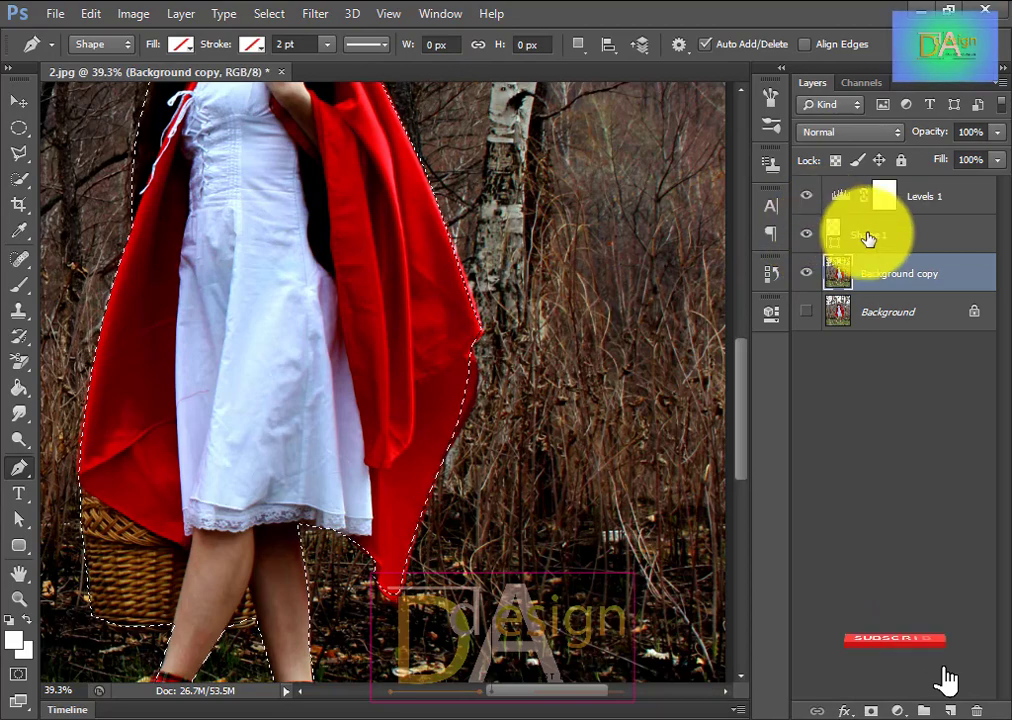
- Select the Shape 1 layer and switch the Pen tool's drawing mode from Shape to Path
click(833, 240)
click(100, 44)
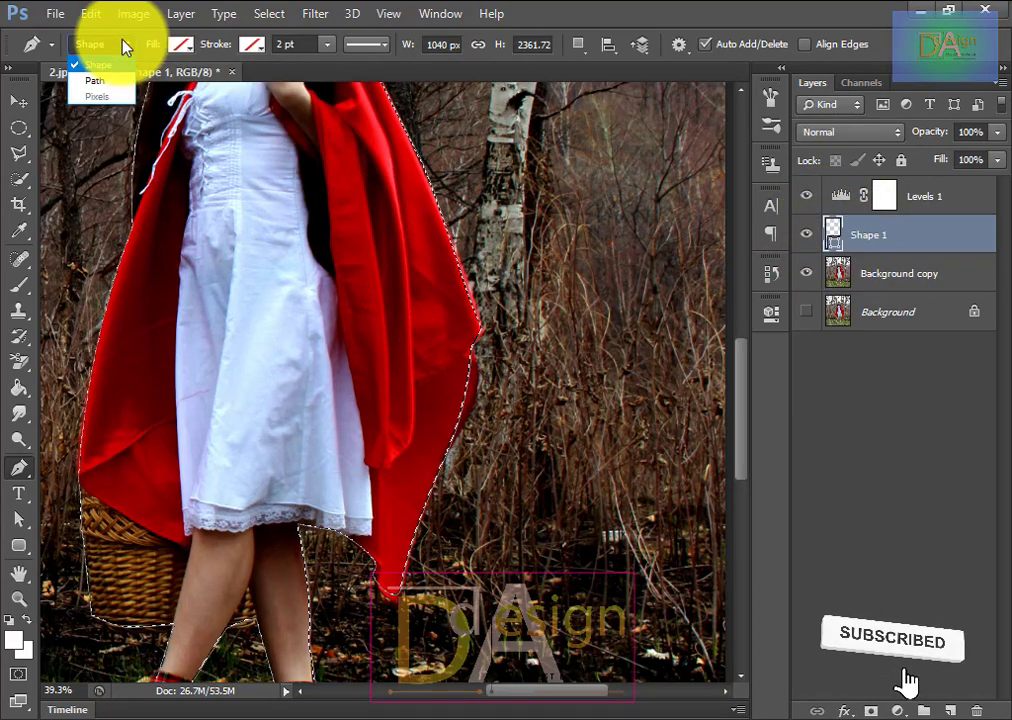
click(98, 81)
right_click(455, 265)
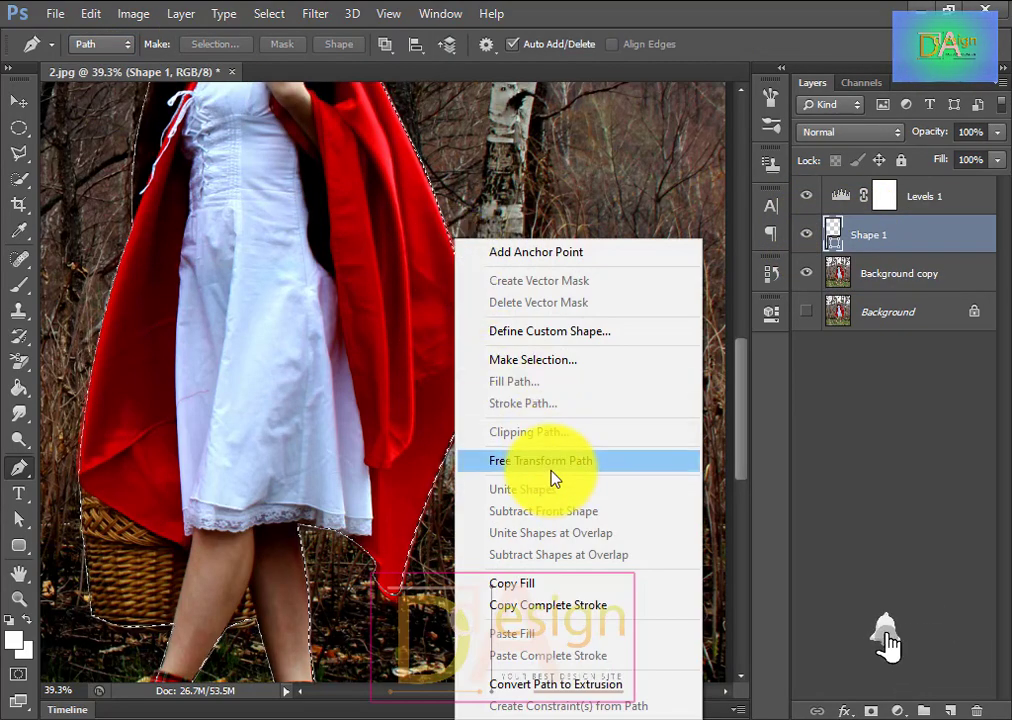
click(550, 585)
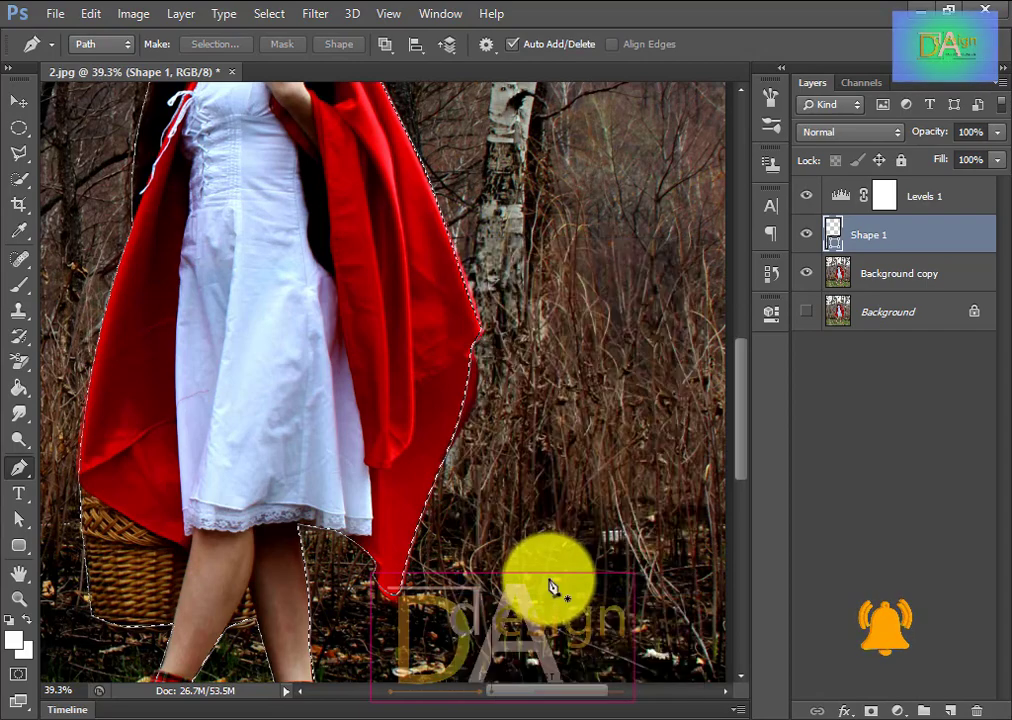
right_click(459, 429)
click(900, 236)
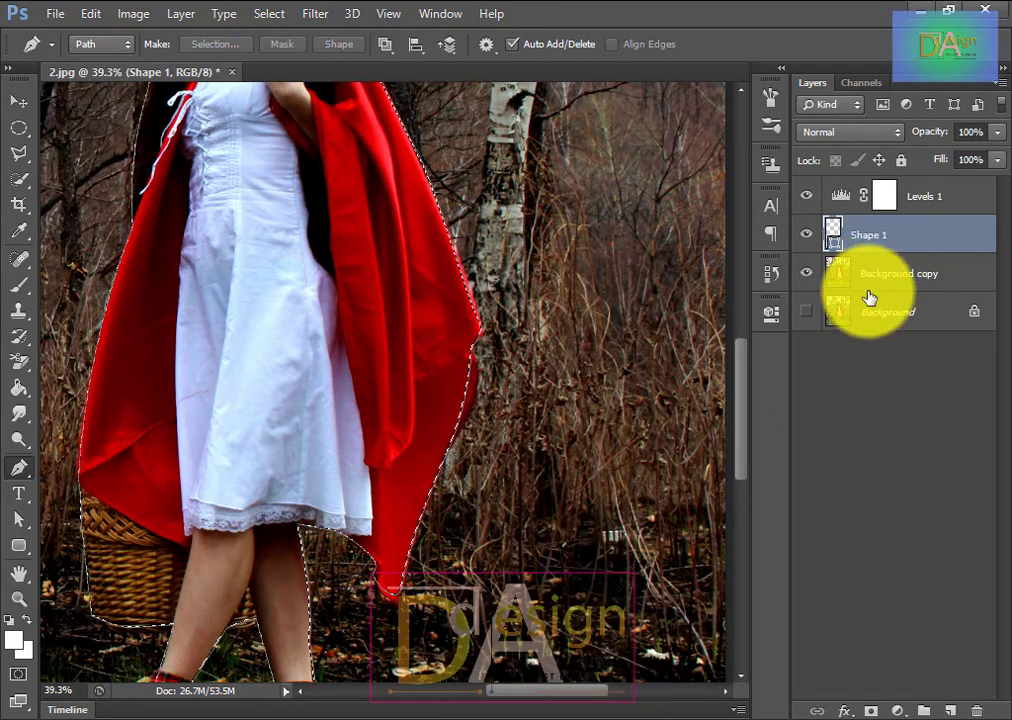
- Copy the selected woman from the Background copy layer, followed by a merged copy of the same selection
click(880, 273)
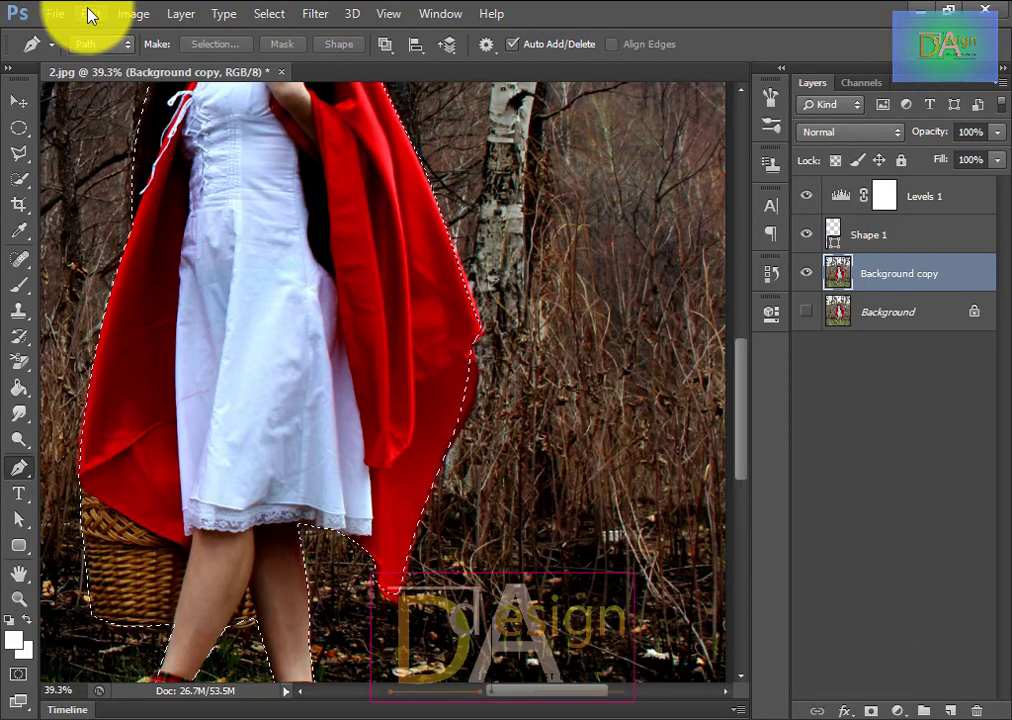
click(90, 14)
click(170, 130)
click(93, 14)
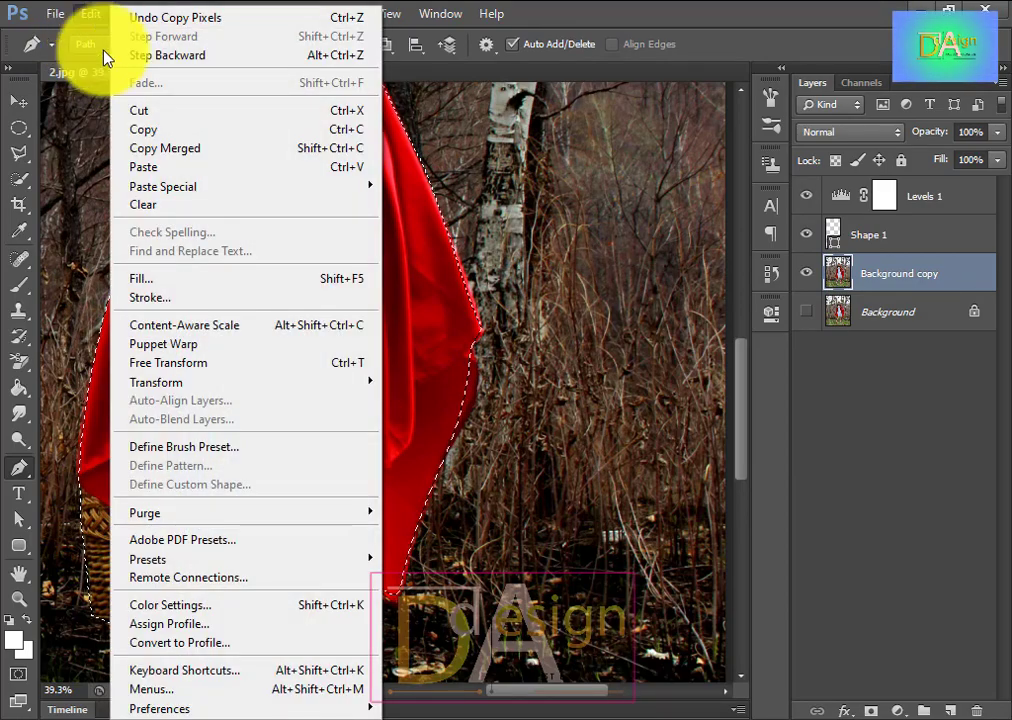
click(163, 148)
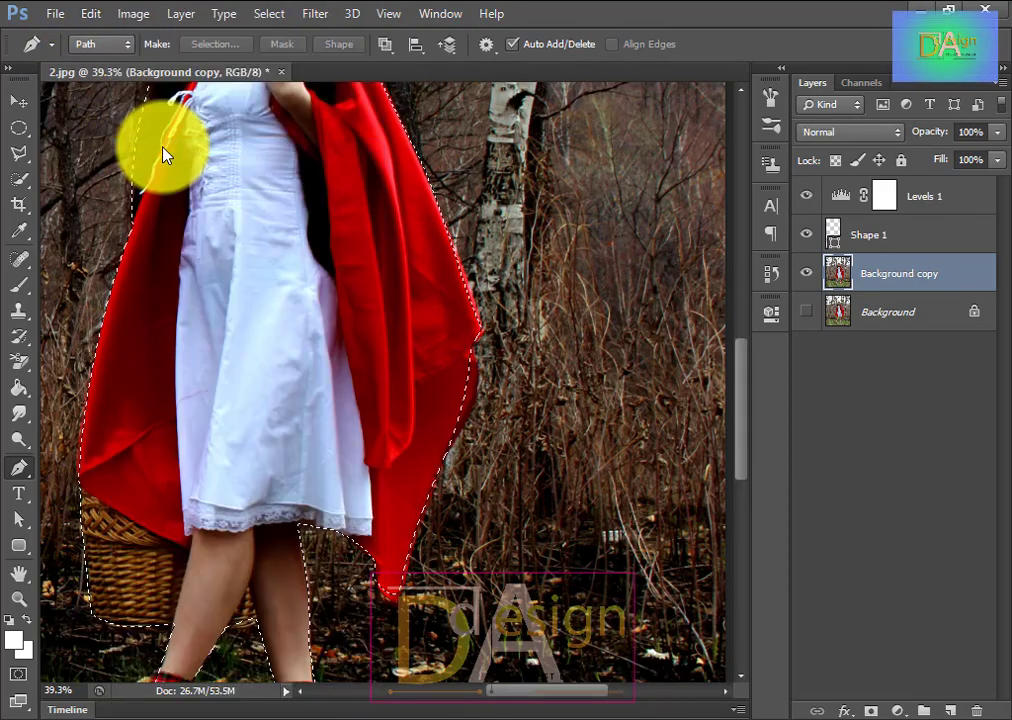
click(807, 273)
click(807, 273)
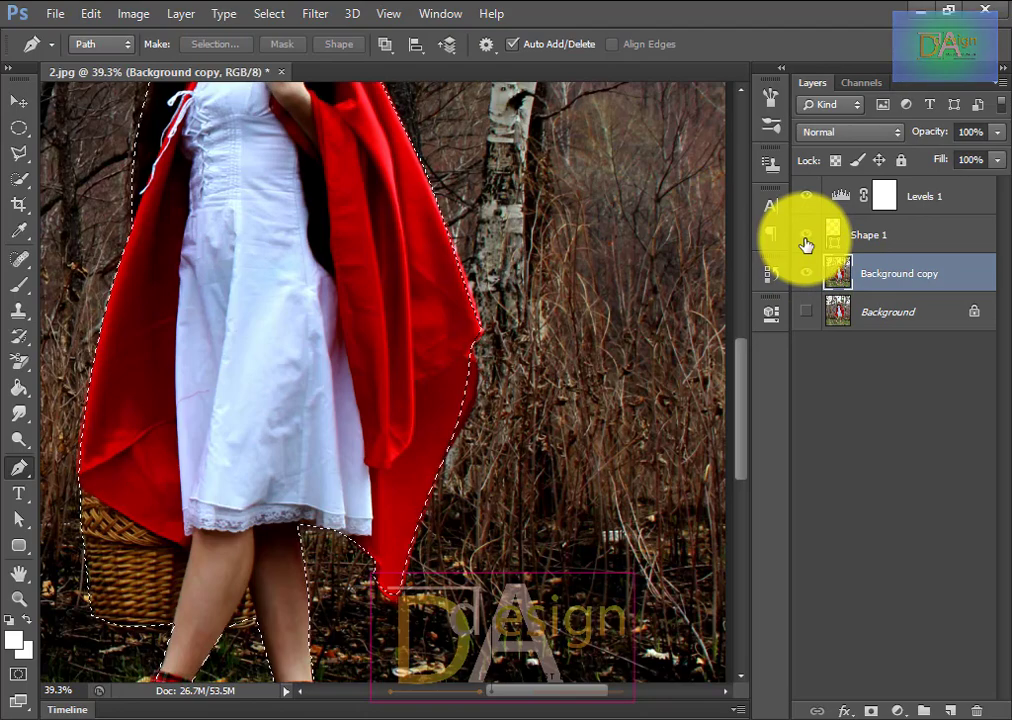
scroll(305, 323, up, 4)
scroll(366, 289, down, 3)
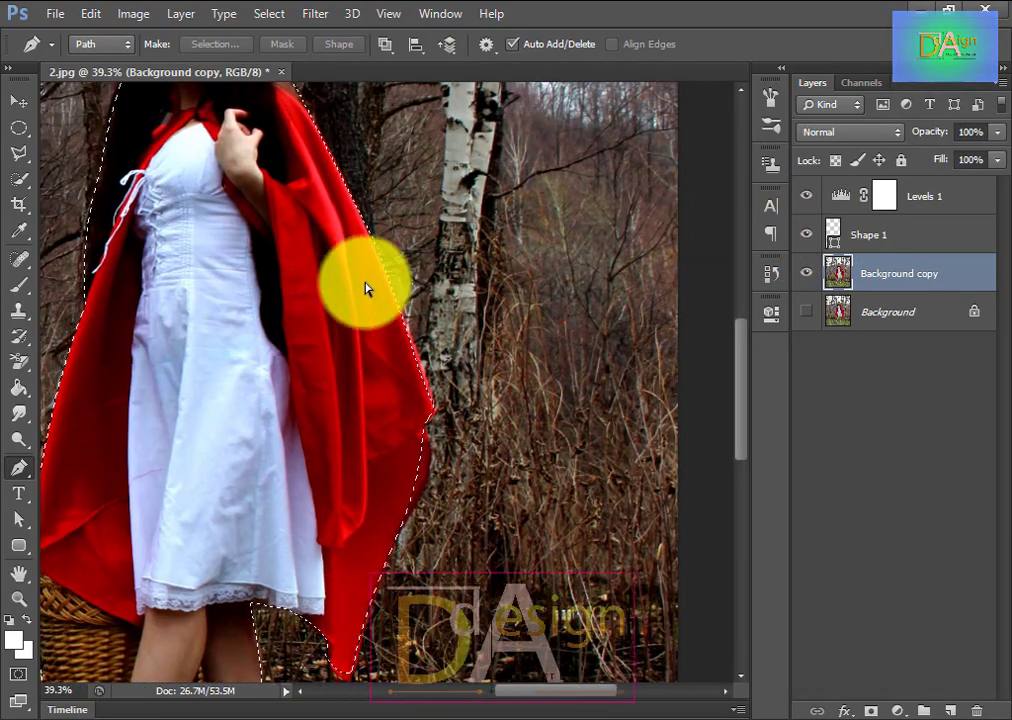
scroll(490, 105, up, 2)
scroll(436, 158, down, 2)
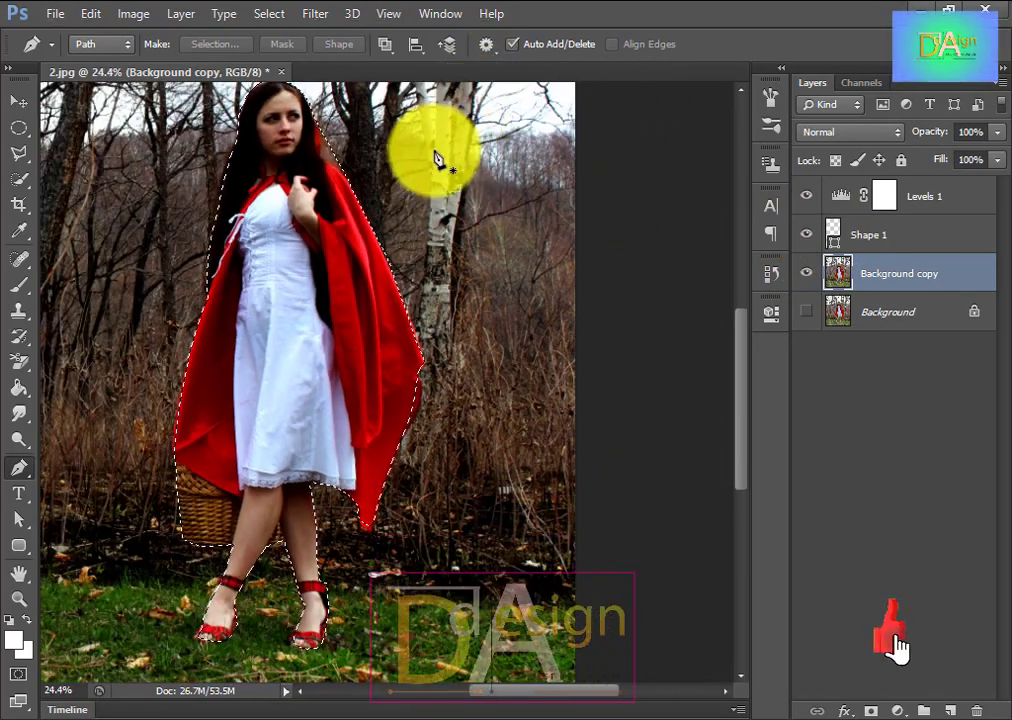
right_click(350, 222)
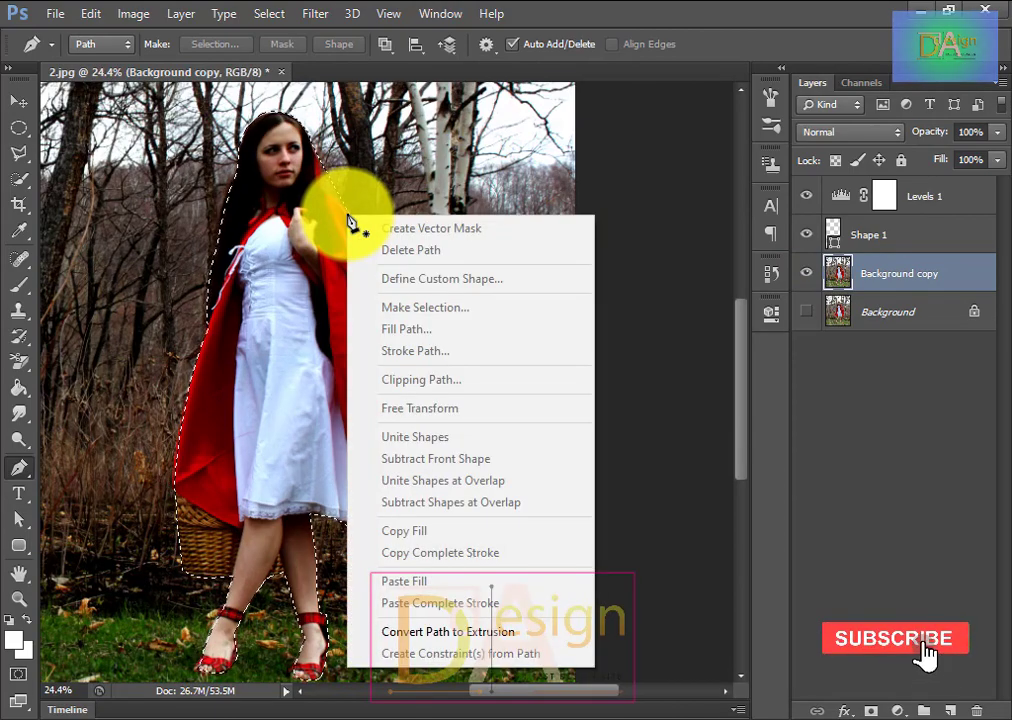
key(Escape)
click(878, 238)
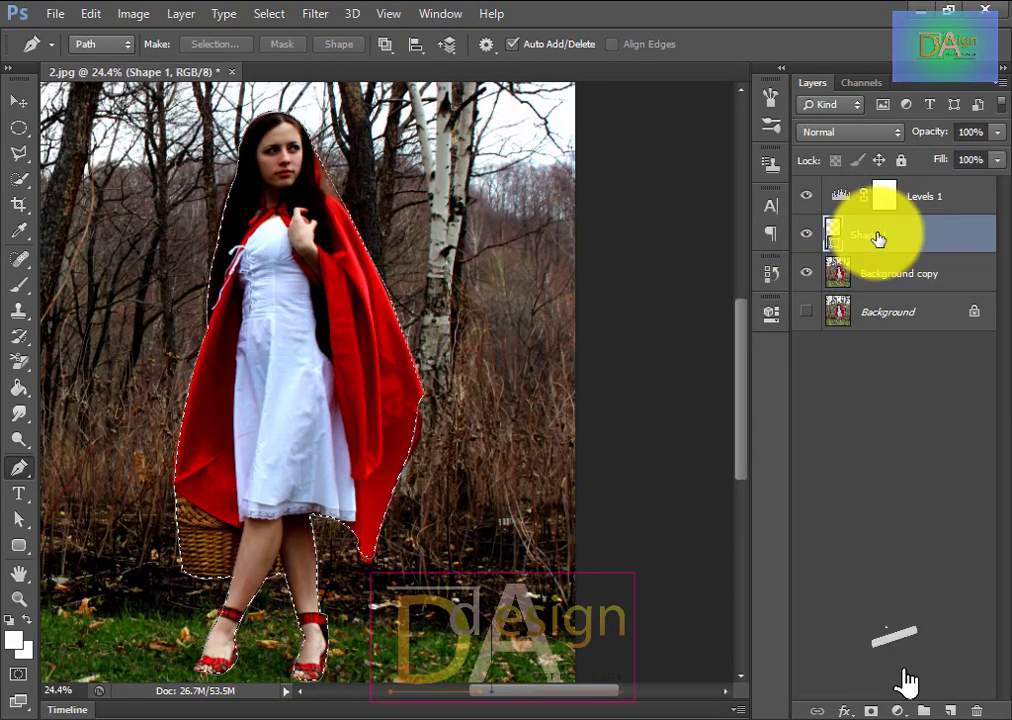
right_click(373, 243)
key(Escape)
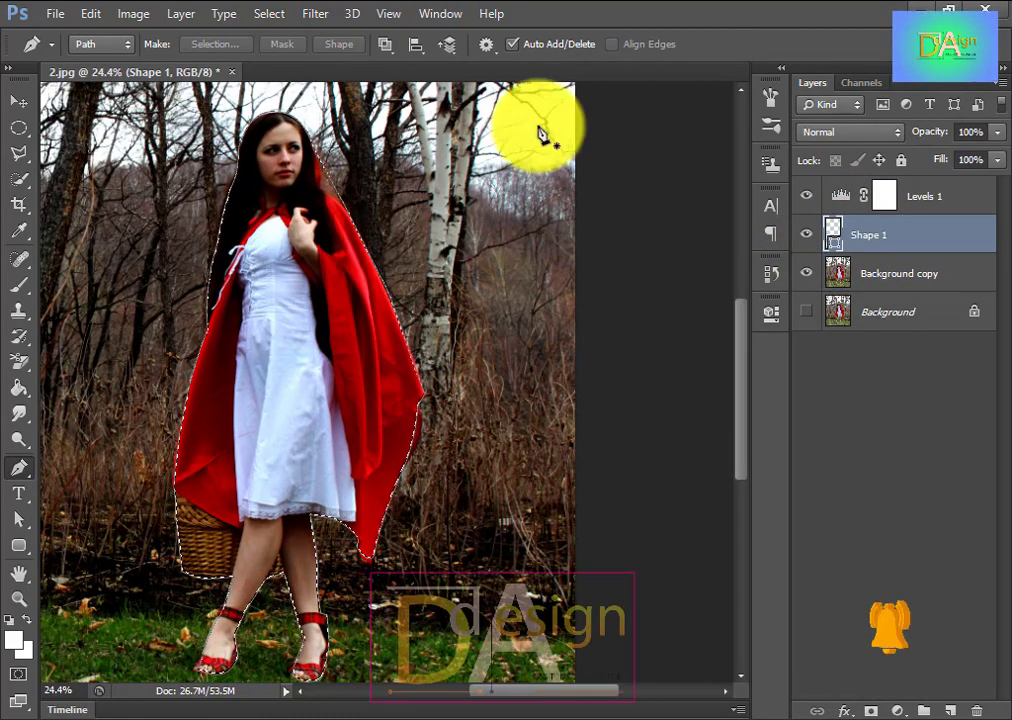
click(905, 275)
click(133, 13)
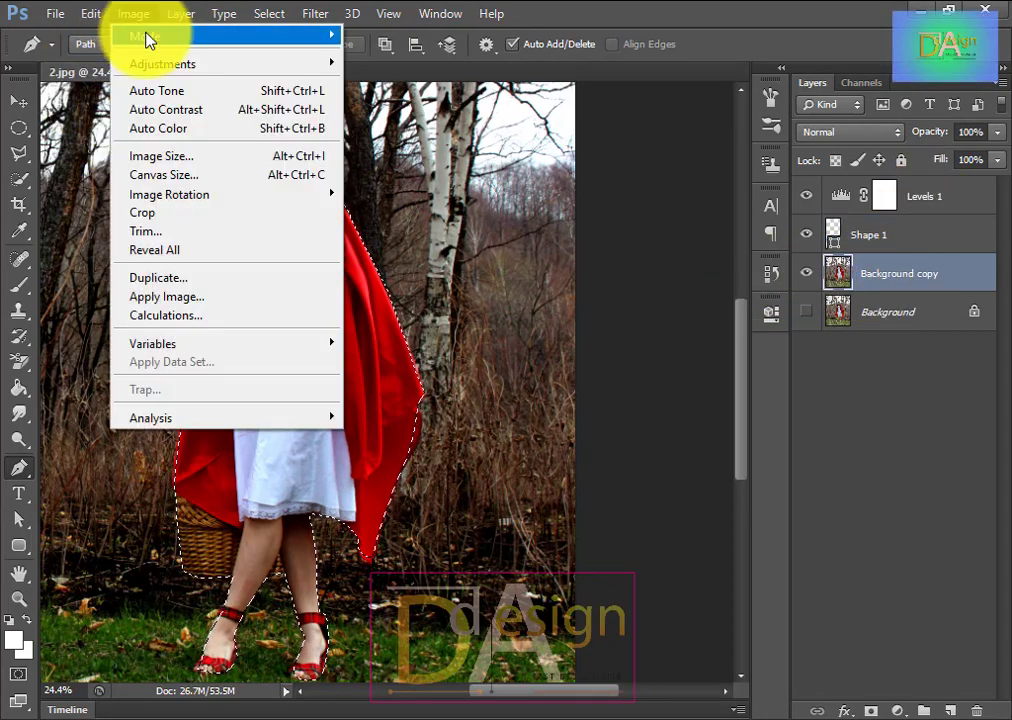
mouse_move(230, 63)
click(413, 63)
drag(738, 120, 759, 121)
click(912, 140)
- Invert the selection so it covers the forest around the woman instead of her figure
click(315, 13)
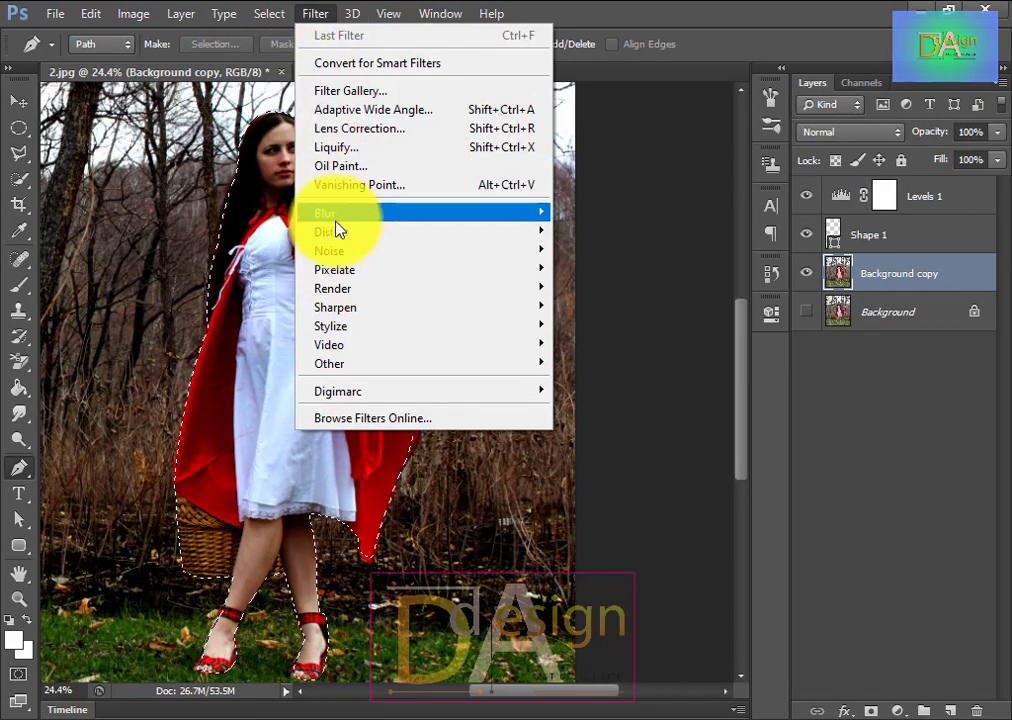
mouse_move(268, 13)
click(290, 92)
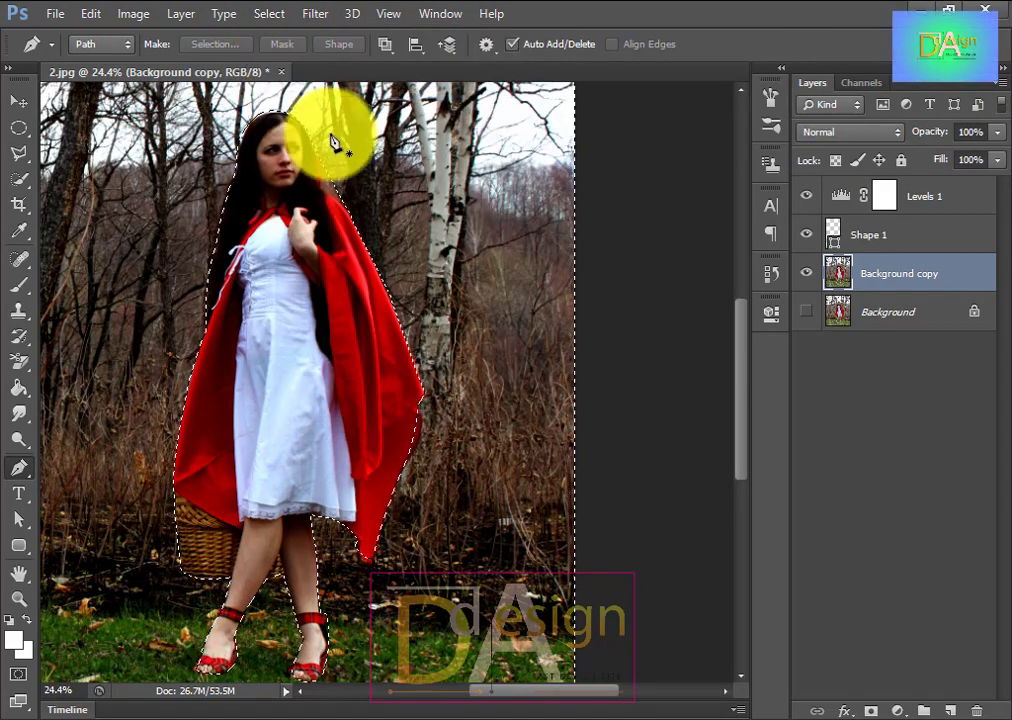
right_click(452, 163)
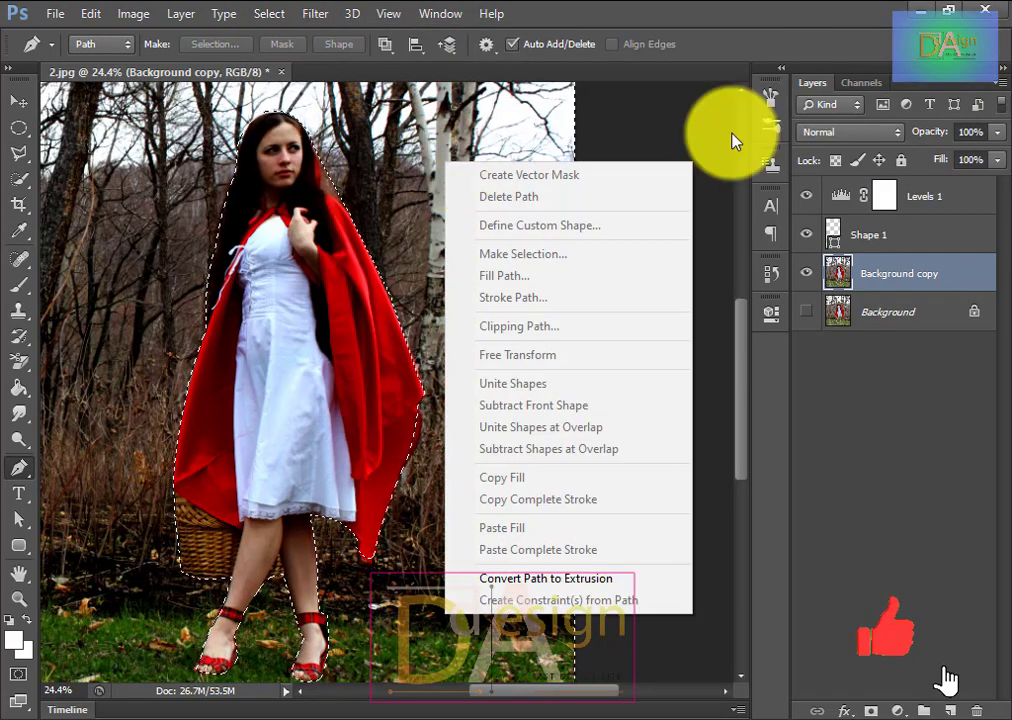
- Darken the selected forest background on the Background copy layer with a Brightness/Contrast adjustment
click(305, 22)
click(308, 16)
mouse_move(270, 14)
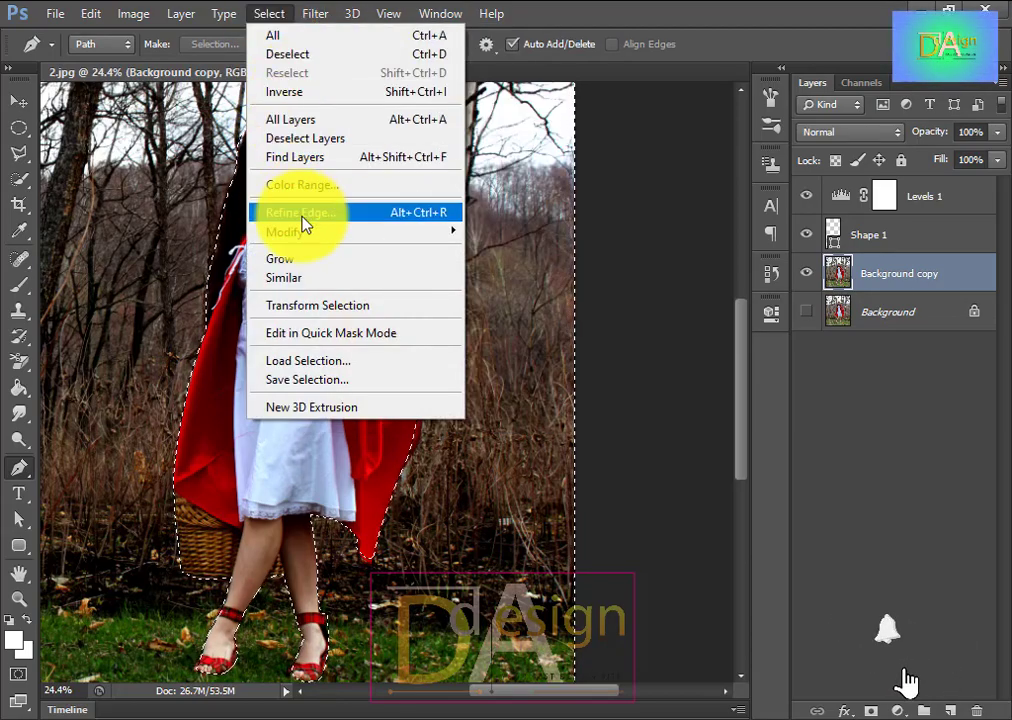
mouse_move(133, 14)
mouse_move(162, 66)
click(404, 70)
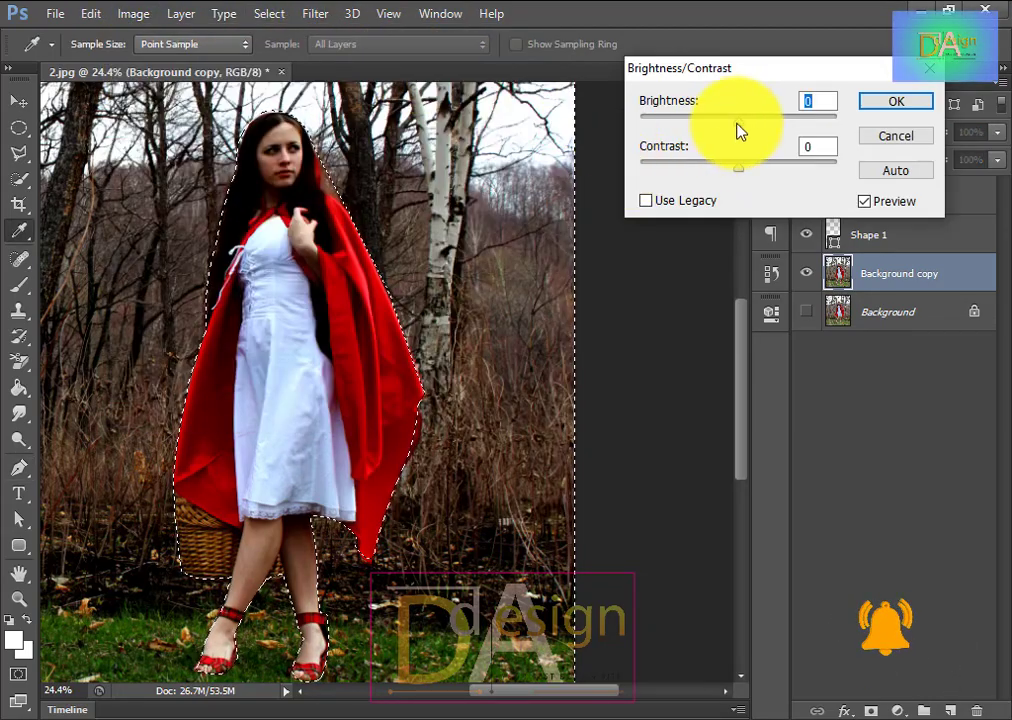
drag(736, 129, 810, 171)
key(Return)
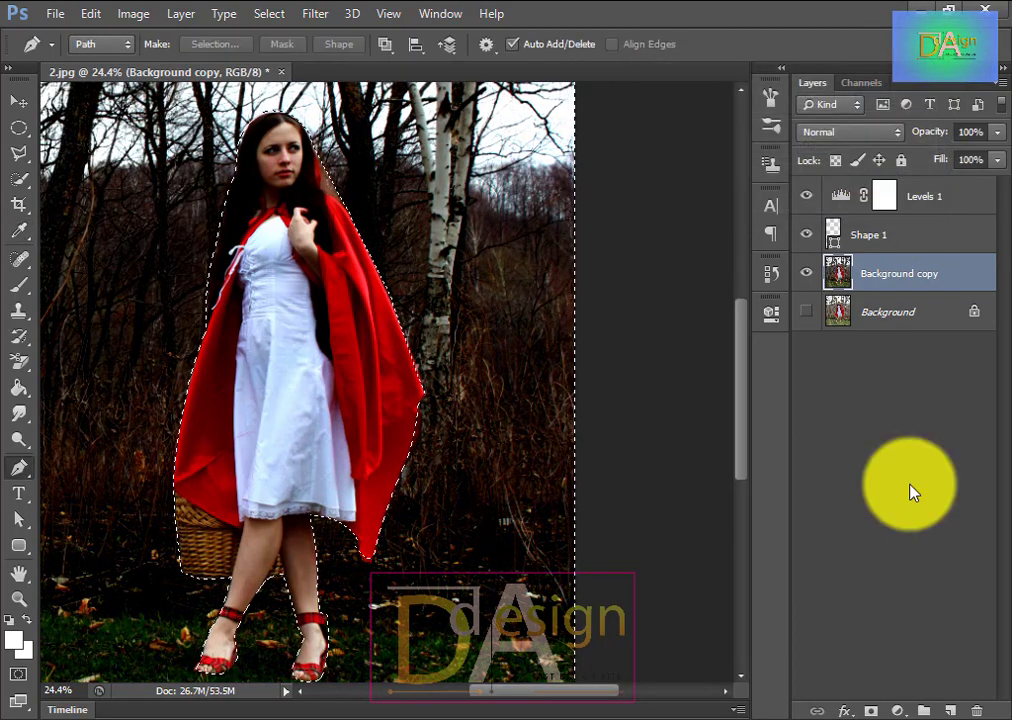
- Add a Curves adjustment layer masked to the forest selection and lower its curve to darken the background further
click(898, 710)
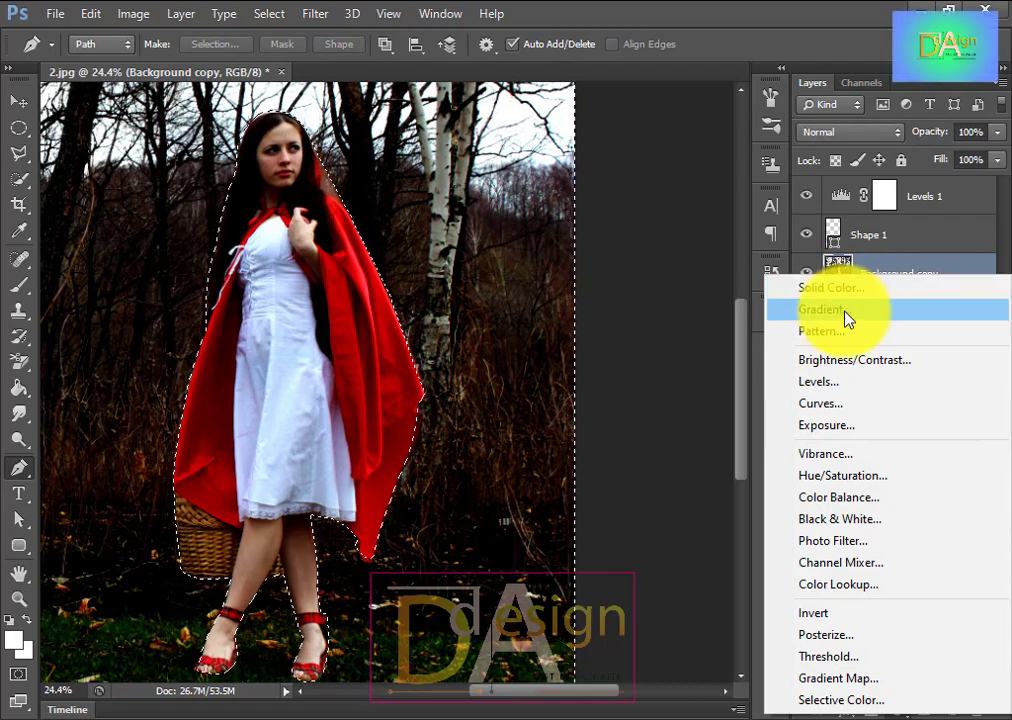
click(840, 403)
drag(679, 452, 716, 434)
click(921, 276)
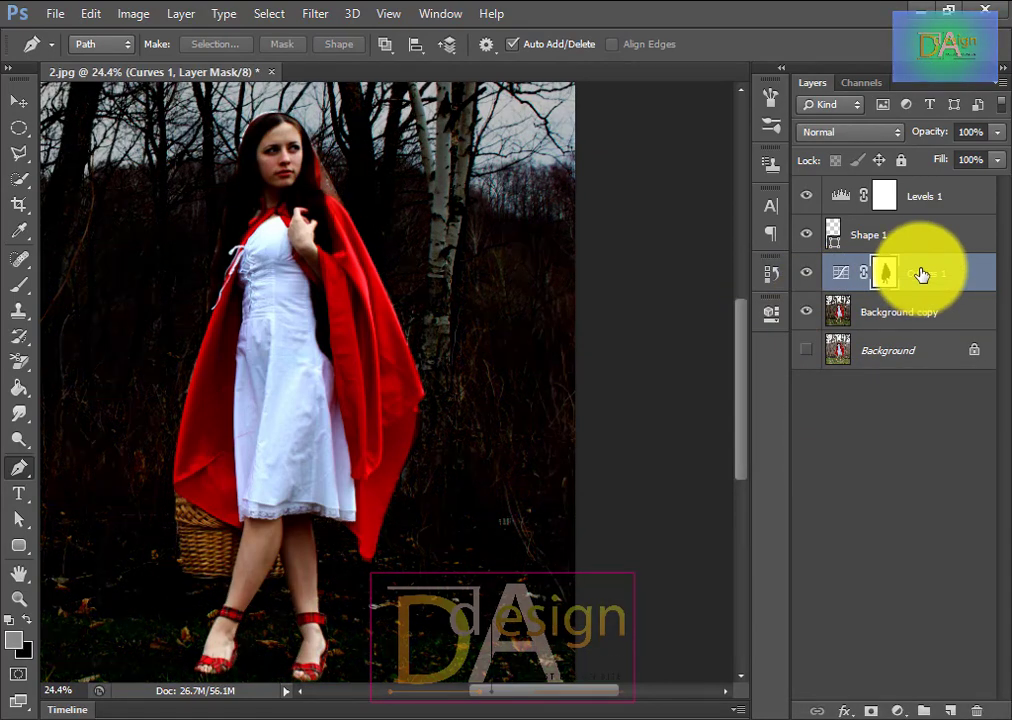
right_click(870, 316)
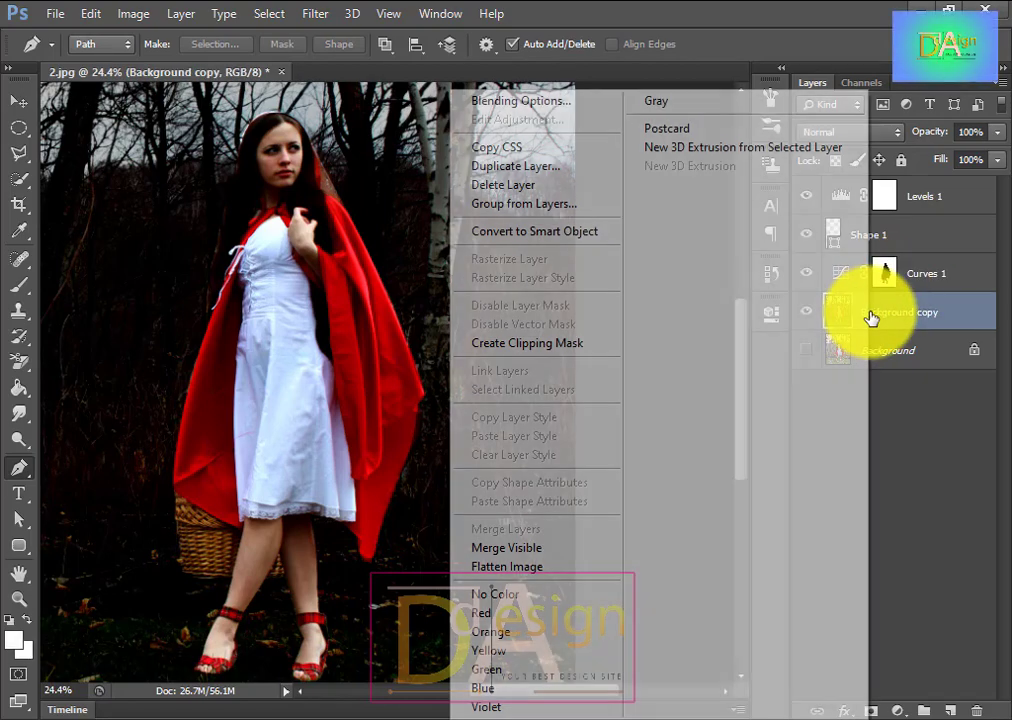
key(Escape)
click(315, 13)
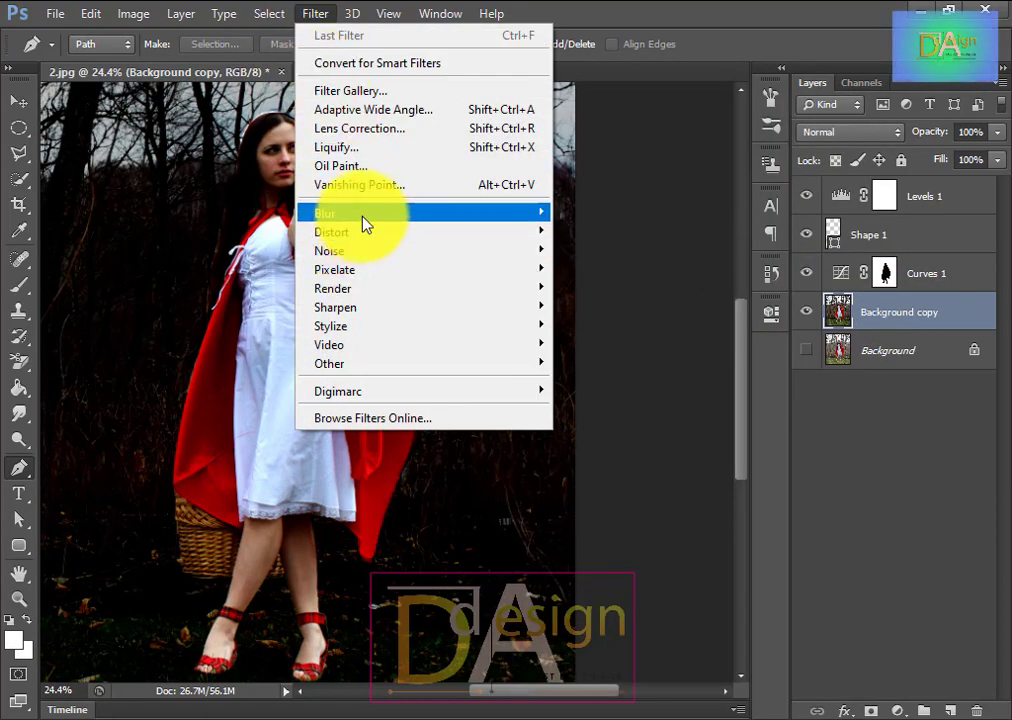
mouse_move(361, 213)
click(608, 352)
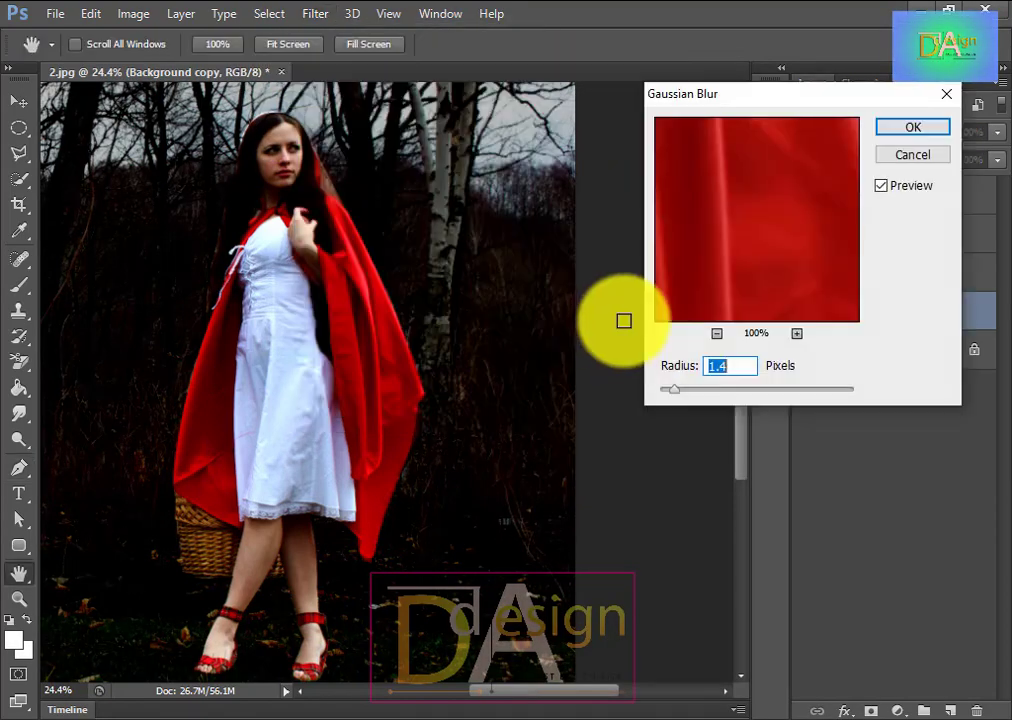
click(719, 336)
click(719, 336)
click(719, 336)
mouse_move(676, 390)
mouse_down()
mouse_move(709, 391)
mouse_move(716, 402)
mouse_move(662, 411)
mouse_move(672, 408)
mouse_up()
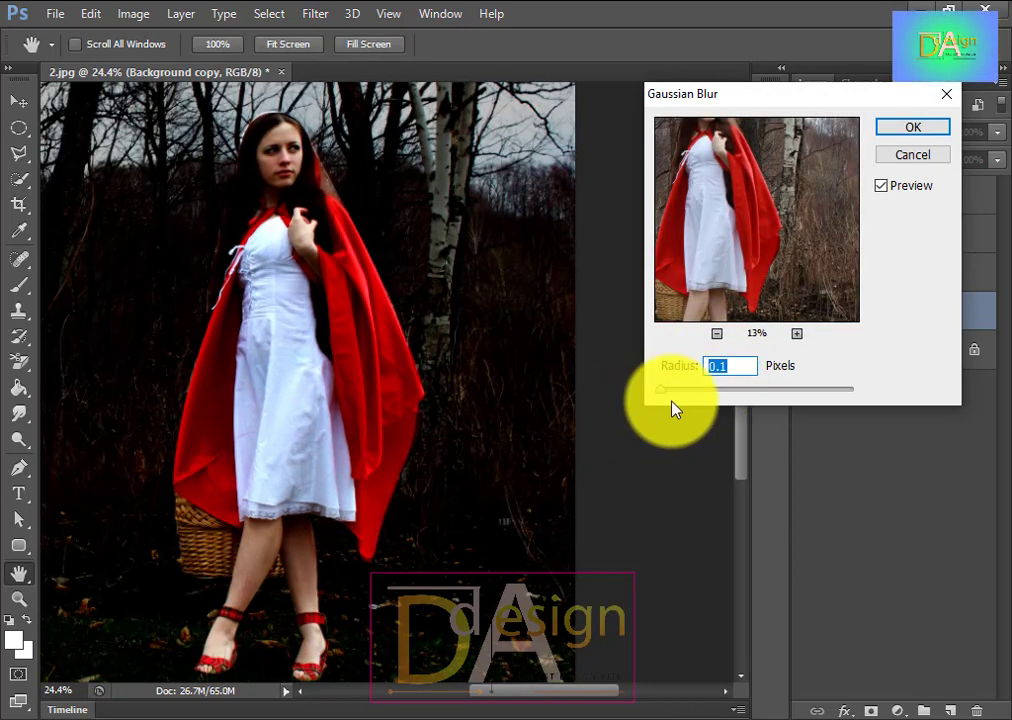
click(911, 156)
- Soften the edges of the Curves 1 layer mask with a Gaussian Blur, increasing the radius above 1.4 pixels
key(p)
click(906, 274)
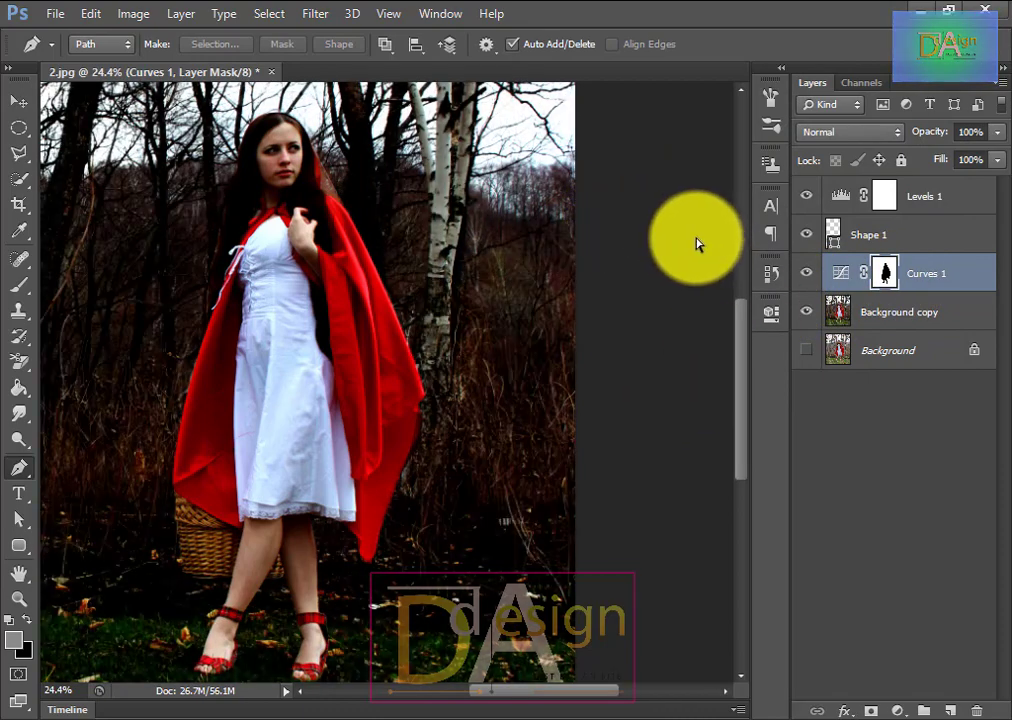
click(840, 277)
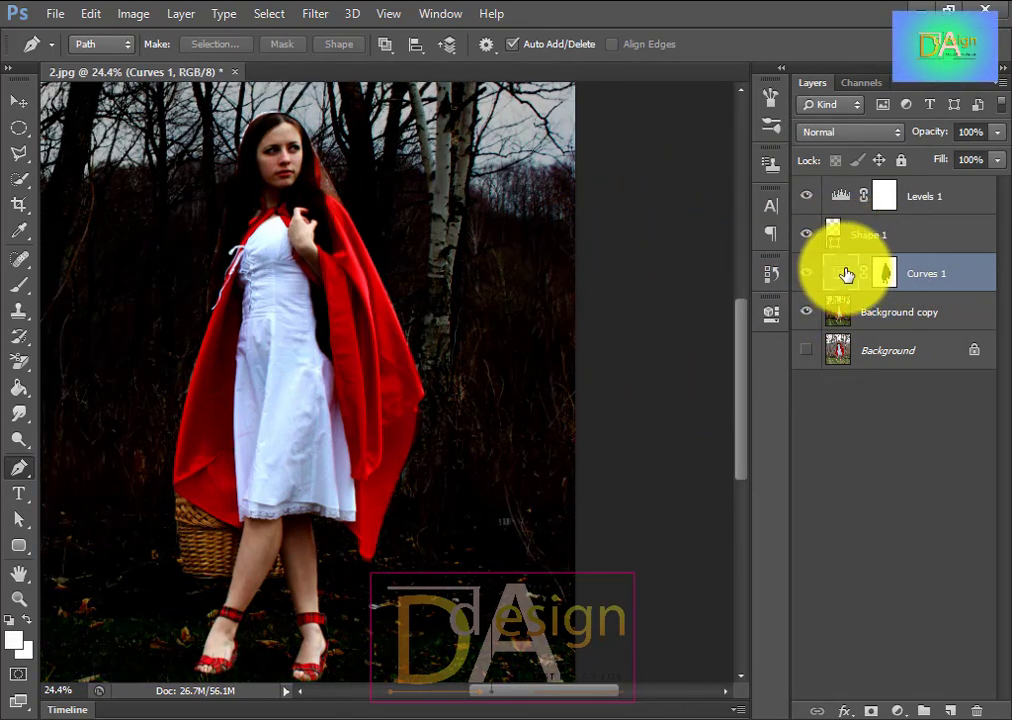
click(308, 14)
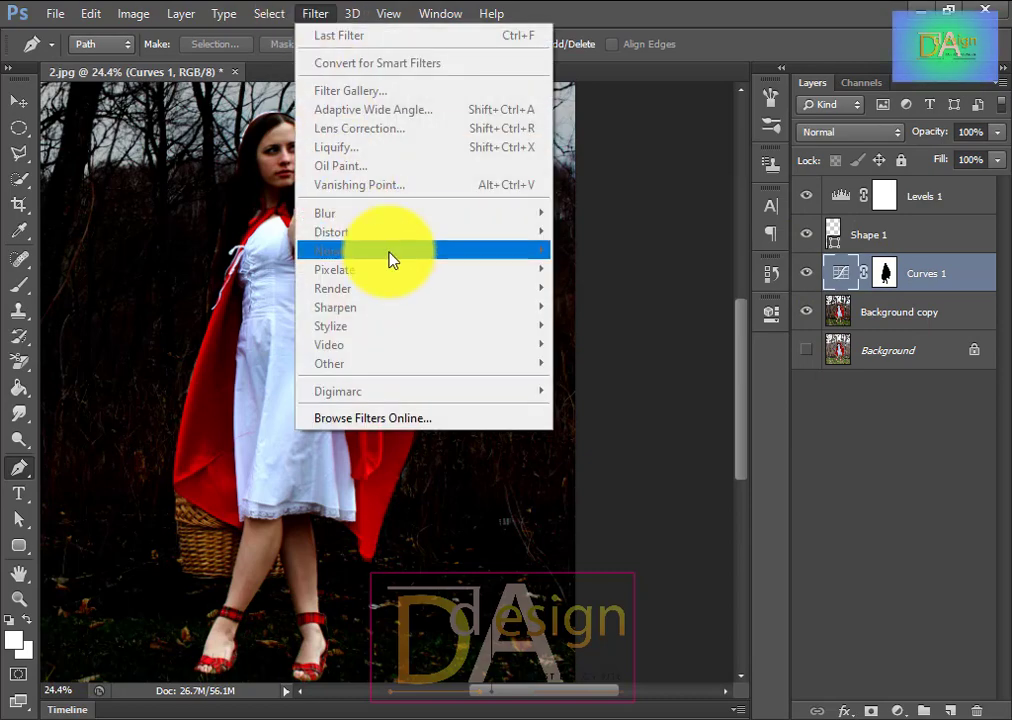
click(884, 278)
click(308, 14)
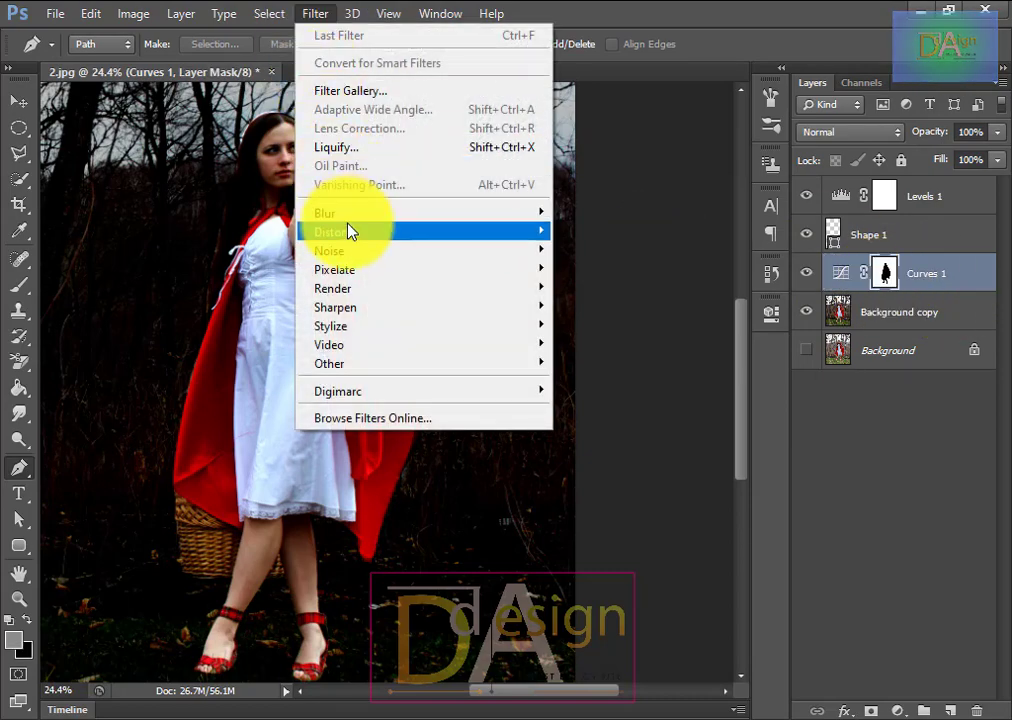
mouse_move(350, 212)
click(628, 356)
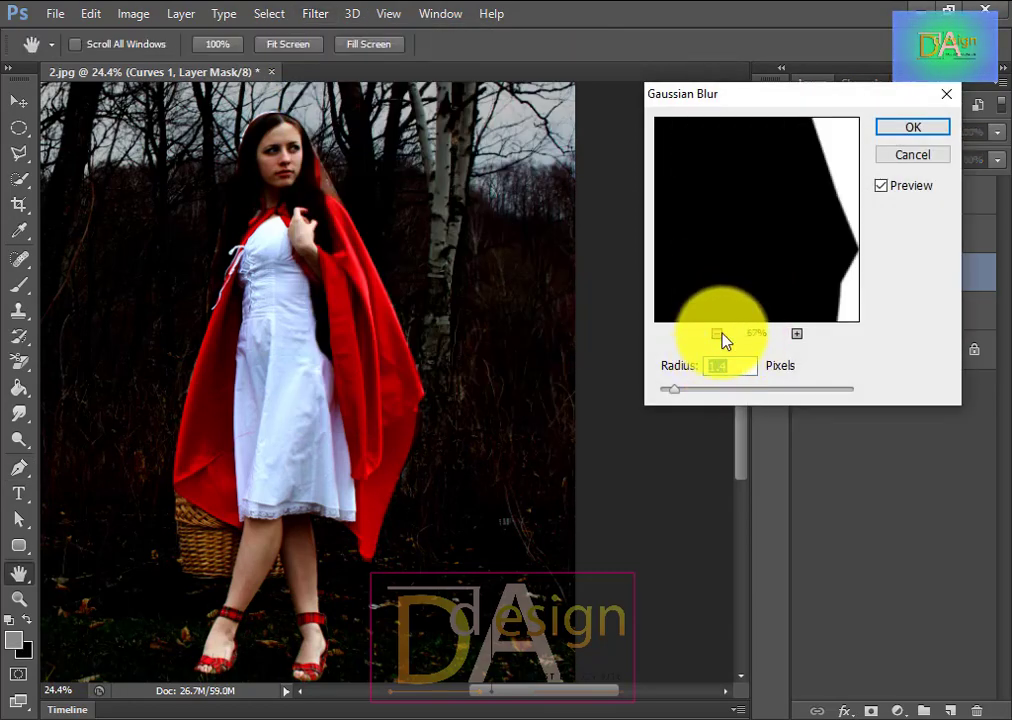
click(716, 333)
click(716, 333)
drag(676, 390, 752, 411)
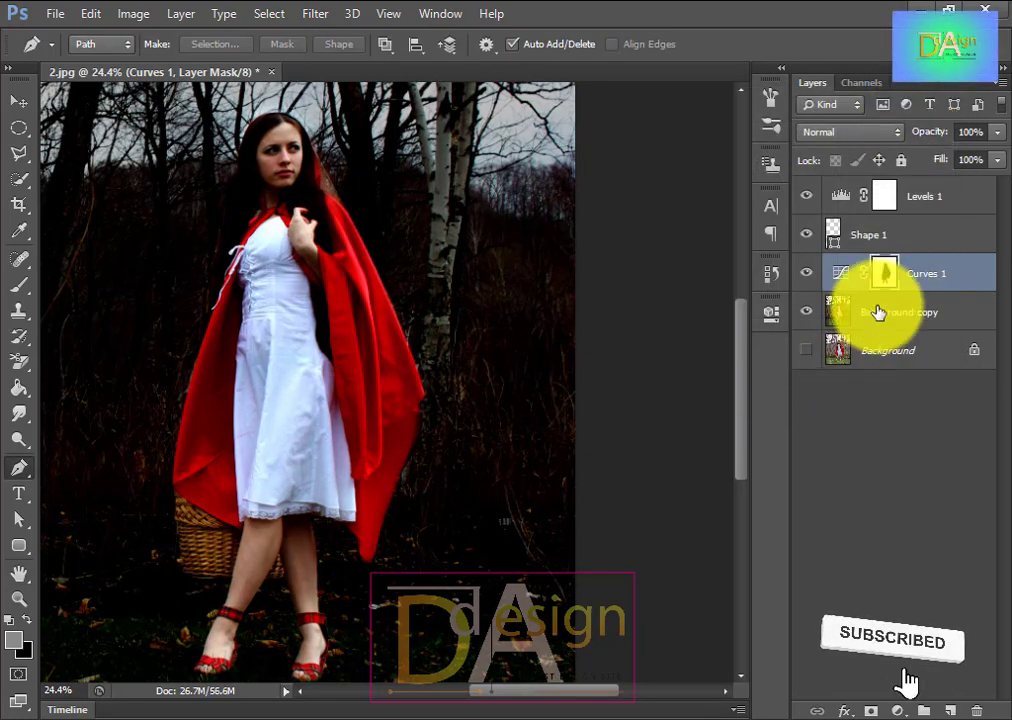
- Load the Shape 1 path around the woman as a selection
click(848, 235)
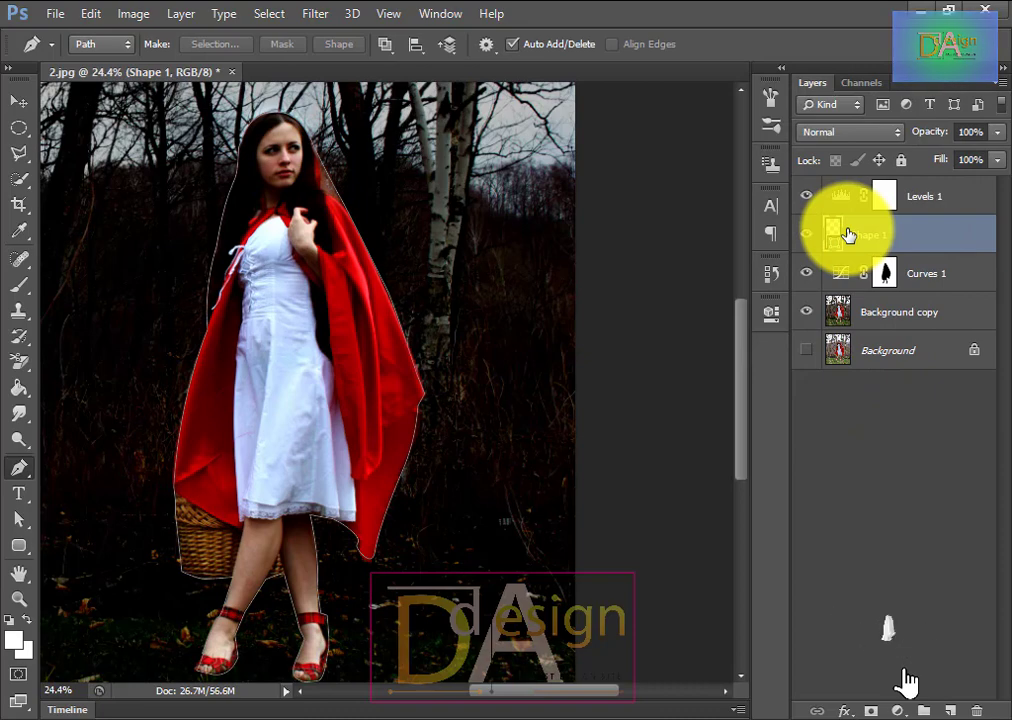
right_click(830, 247)
click(526, 215)
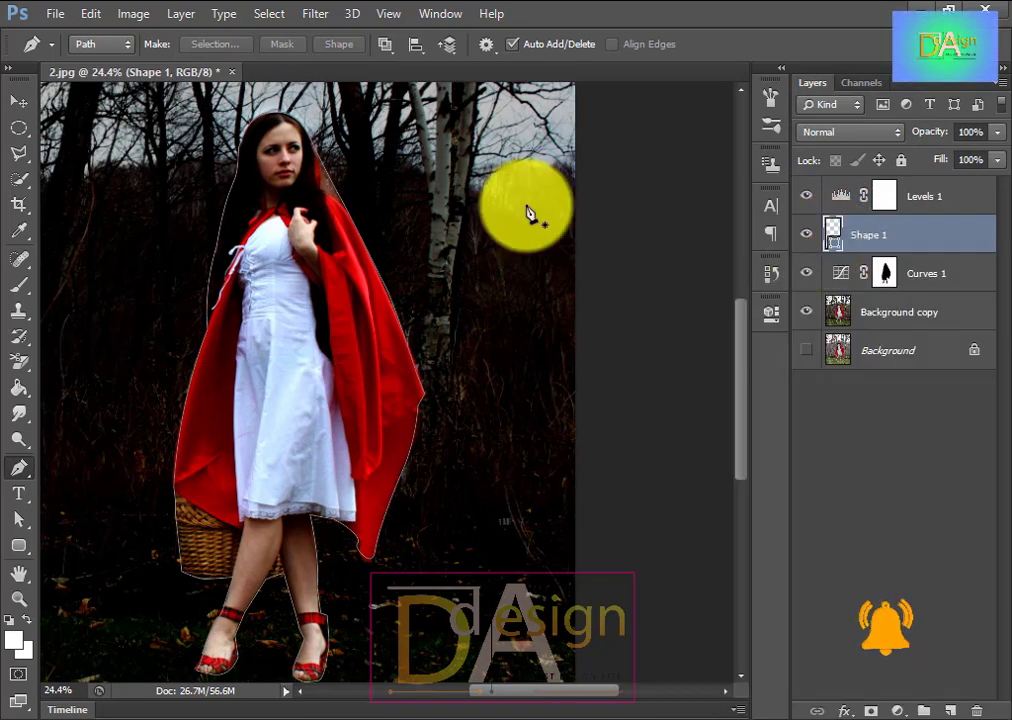
right_click(330, 178)
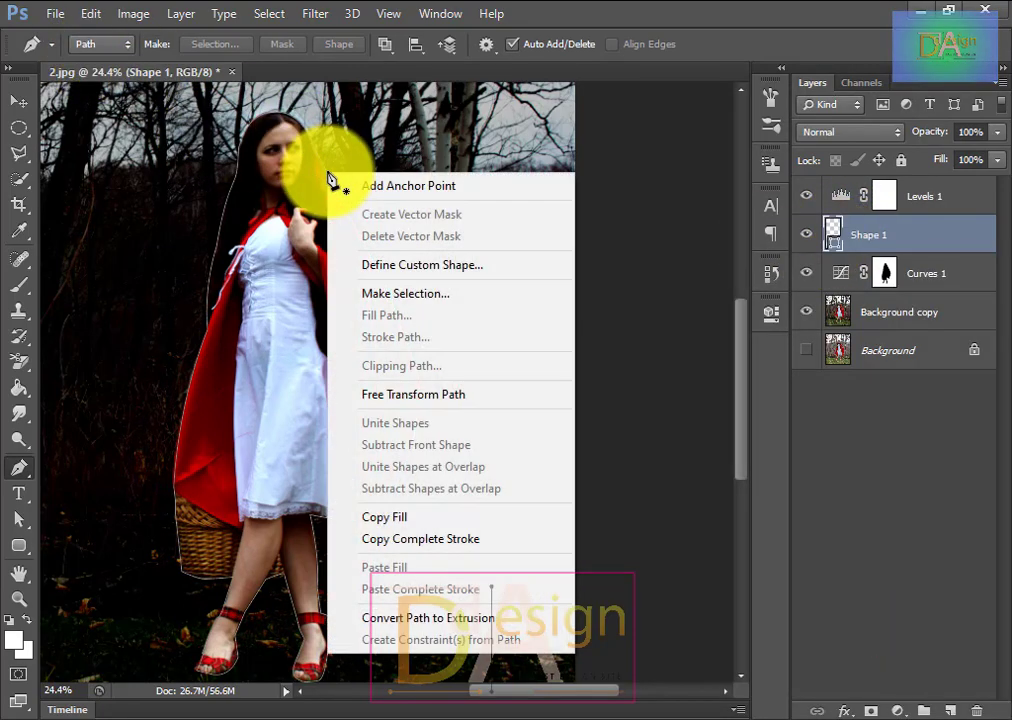
click(405, 293)
click(608, 178)
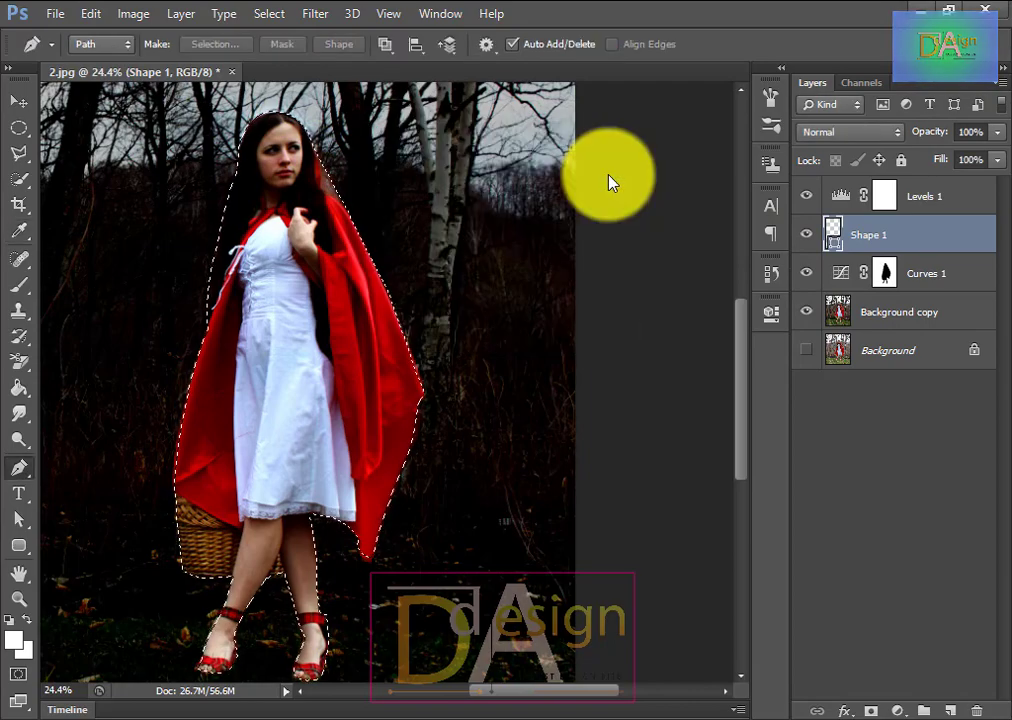
click(315, 14)
click(286, 92)
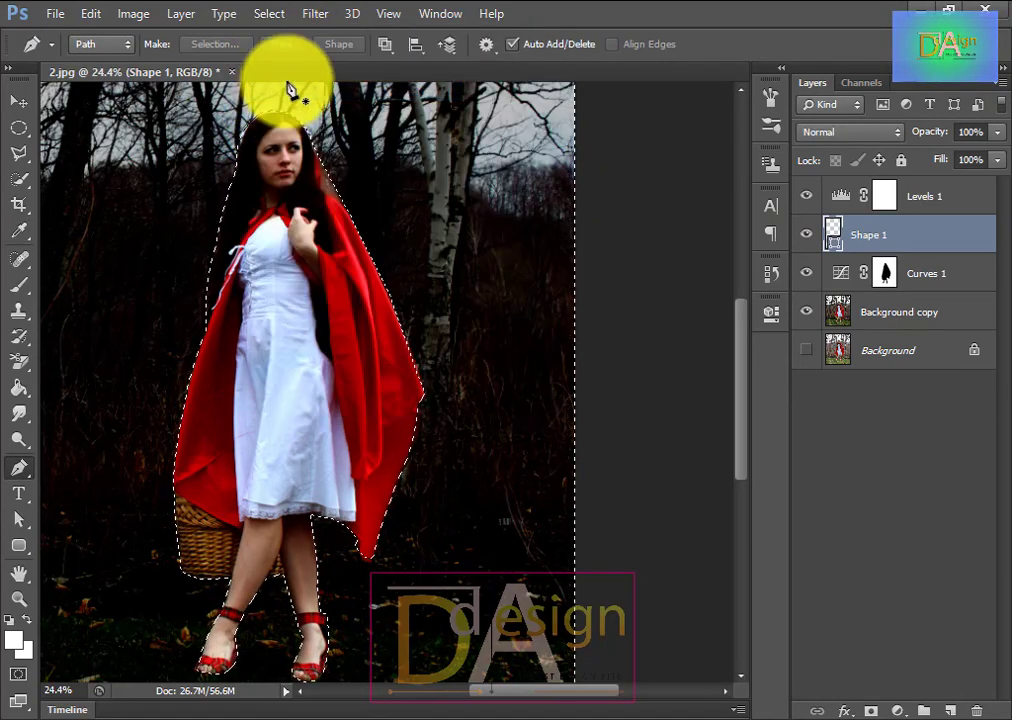
click(315, 14)
mouse_move(346, 214)
click(630, 352)
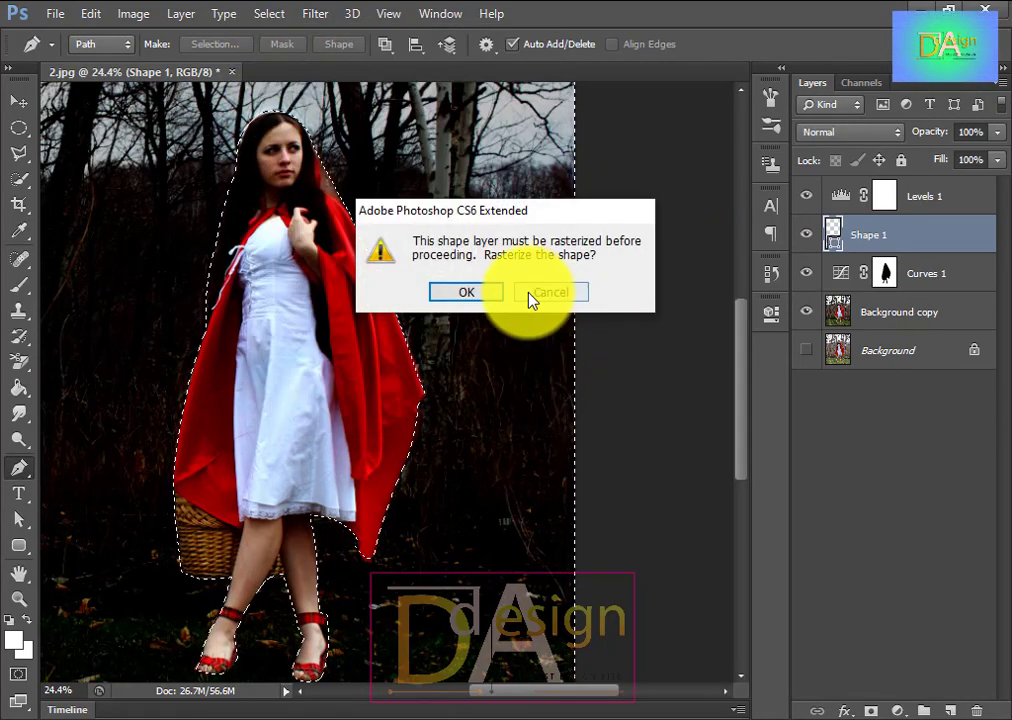
click(478, 290)
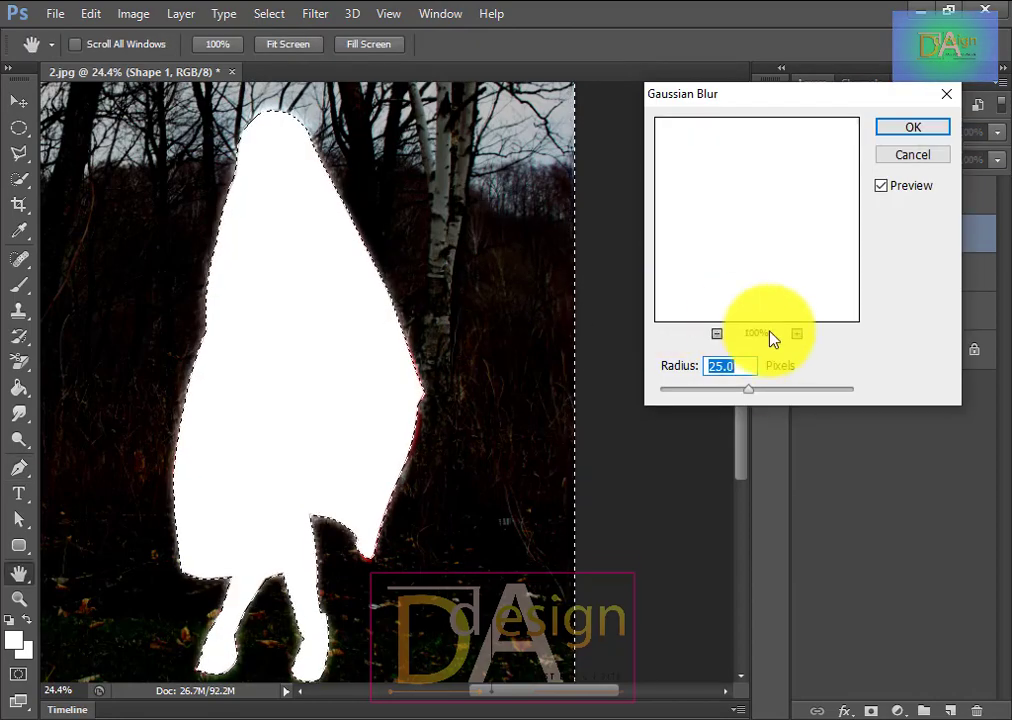
key(Return)
click(315, 16)
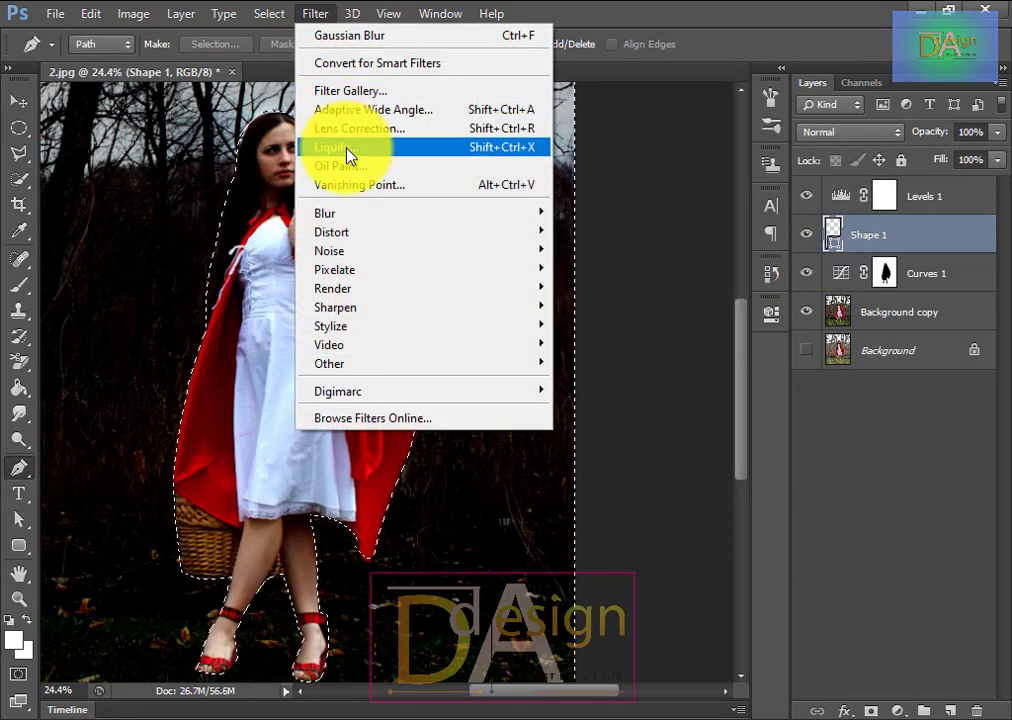
click(250, 36)
click(268, 20)
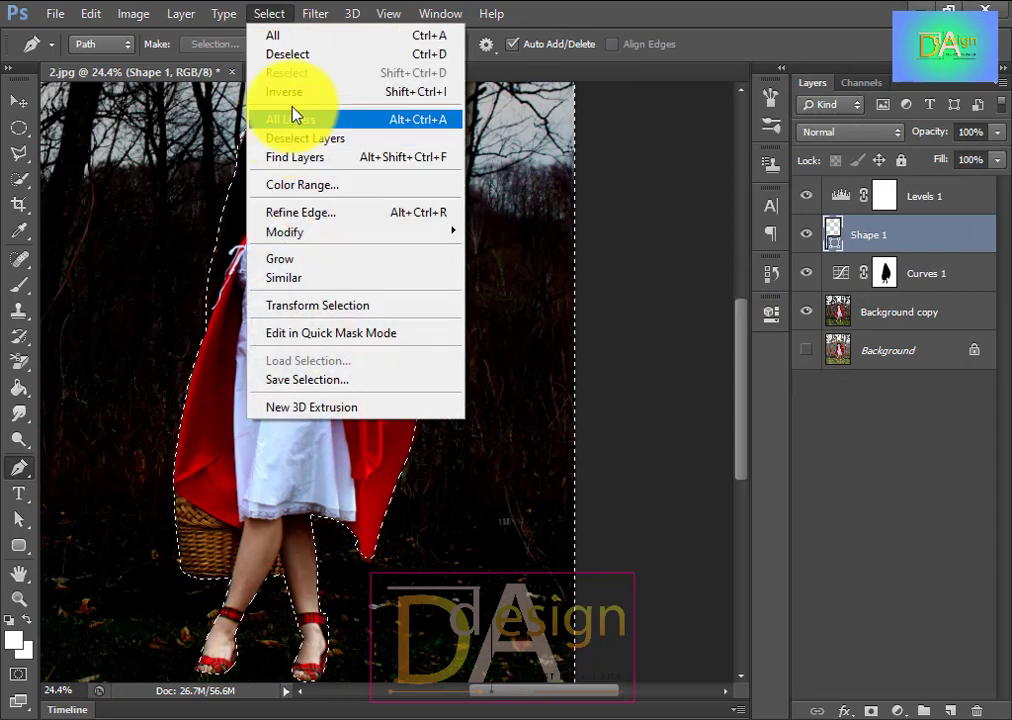
click(289, 88)
click(314, 14)
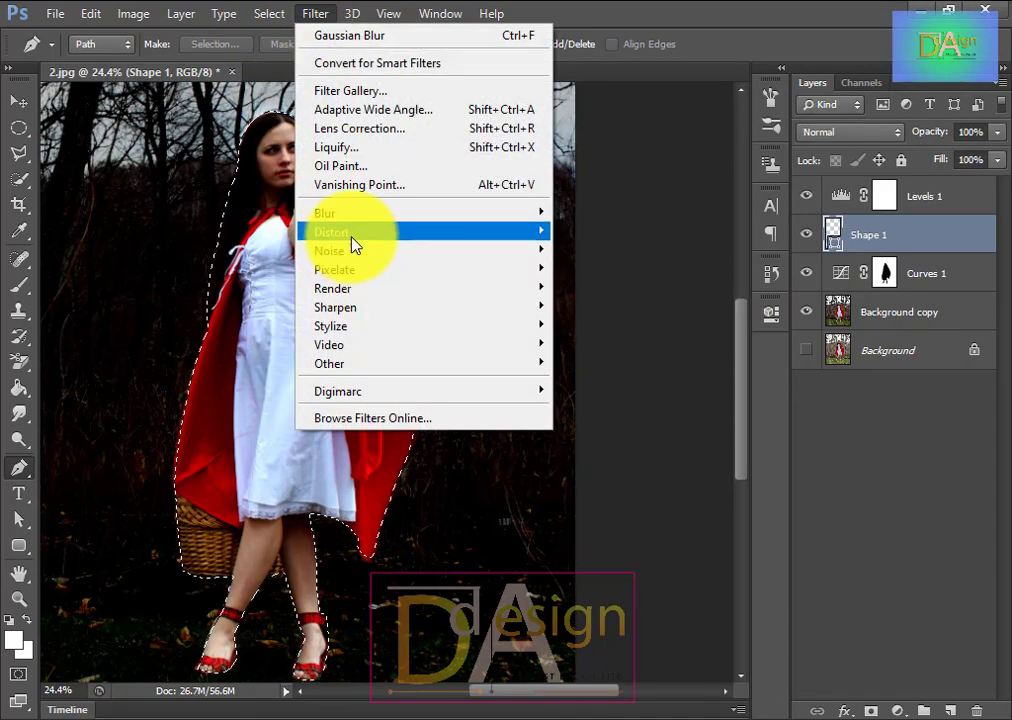
mouse_move(355, 232)
click(595, 350)
click(465, 290)
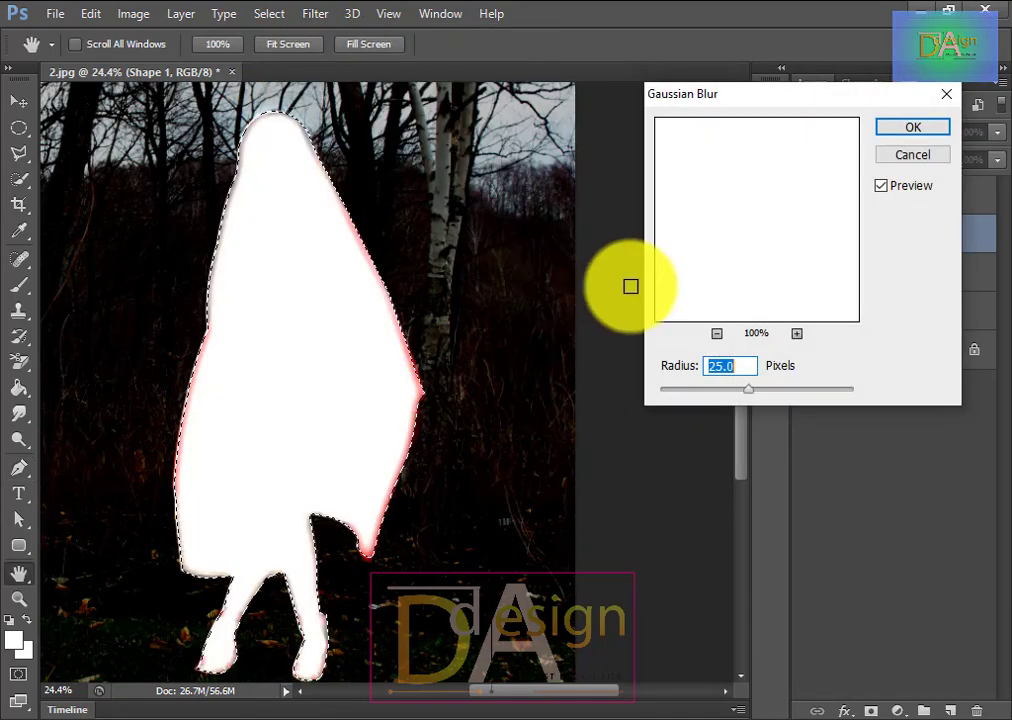
click(913, 150)
- Make the Background copy layer active and try a 25-pixel Gaussian Blur on the selected figure
click(880, 310)
click(255, 16)
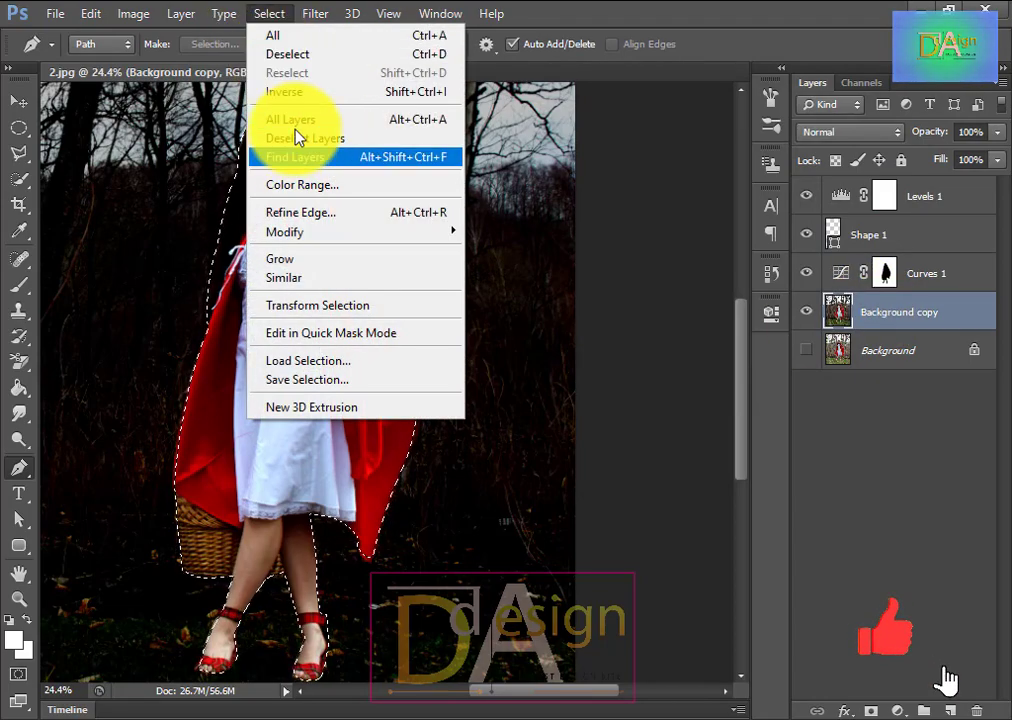
click(314, 14)
mouse_move(343, 244)
click(618, 353)
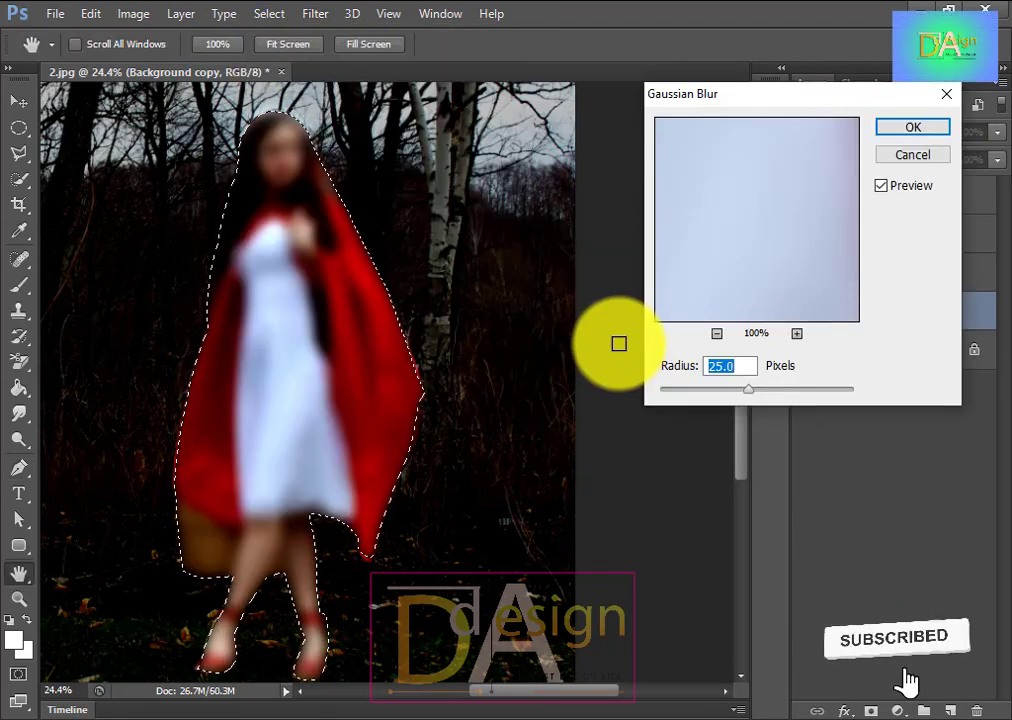
key(Escape)
- Invert the selection to the forest and apply a Gaussian Blur with a reduced radius on the Background copy layer
click(262, 13)
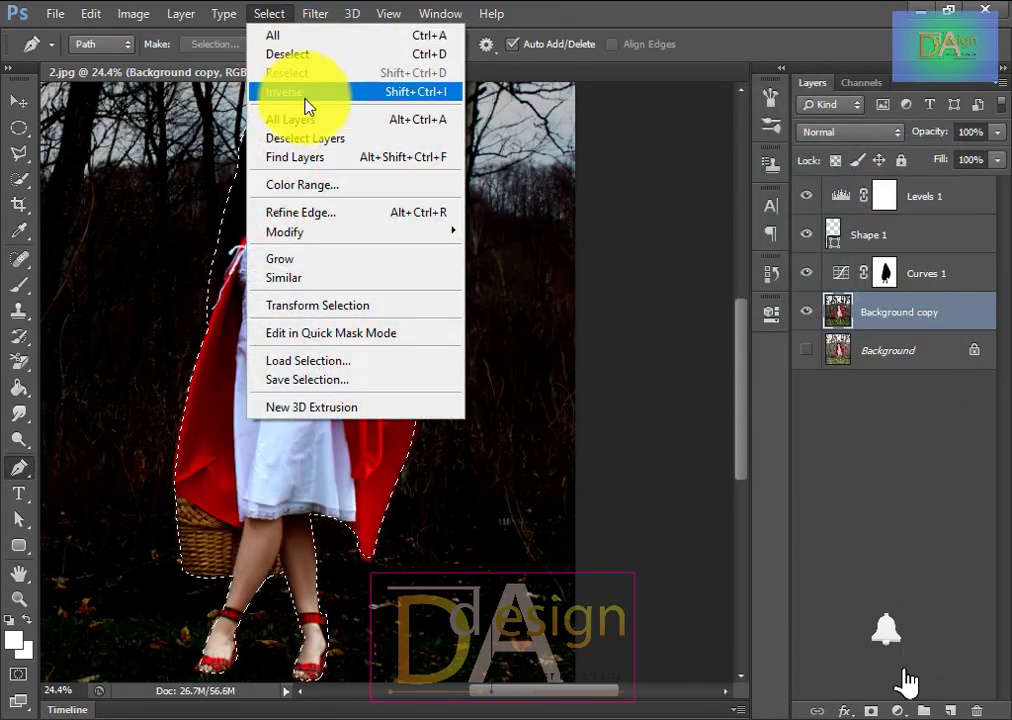
click(302, 92)
click(315, 14)
mouse_move(370, 213)
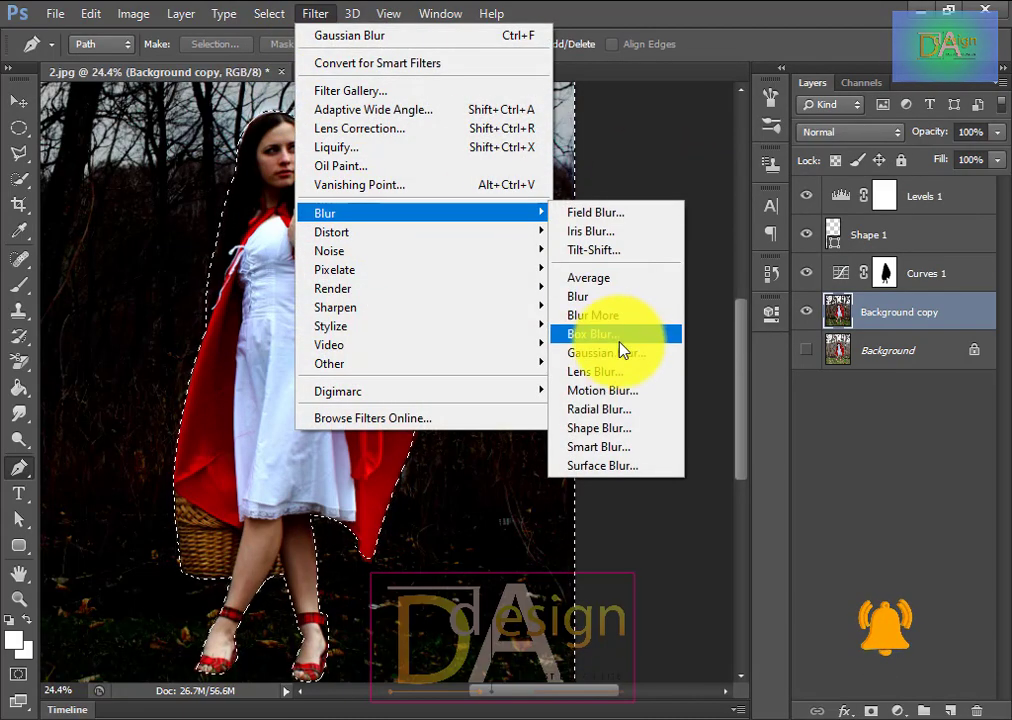
click(617, 340)
drag(718, 392, 672, 397)
click(908, 129)
- Clear the selection around the woman
key(p)
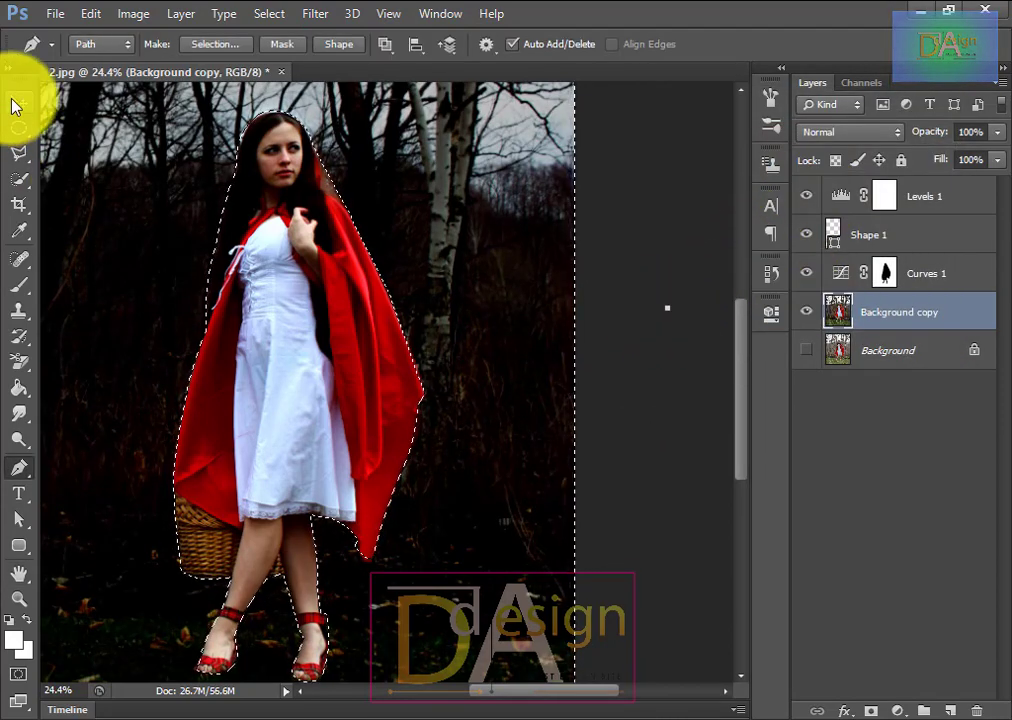
click(18, 101)
click(633, 309)
click(315, 14)
mouse_move(269, 14)
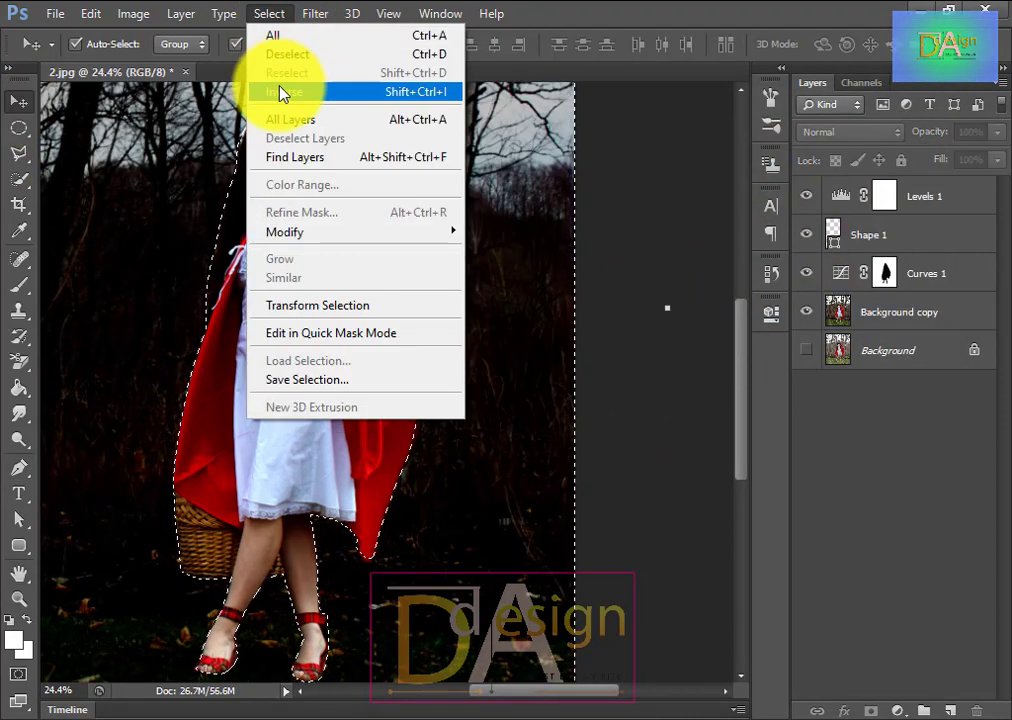
click(282, 54)
scroll(477, 350, up, 3)
scroll(480, 349, down, 2)
scroll(385, 353, down, 2)
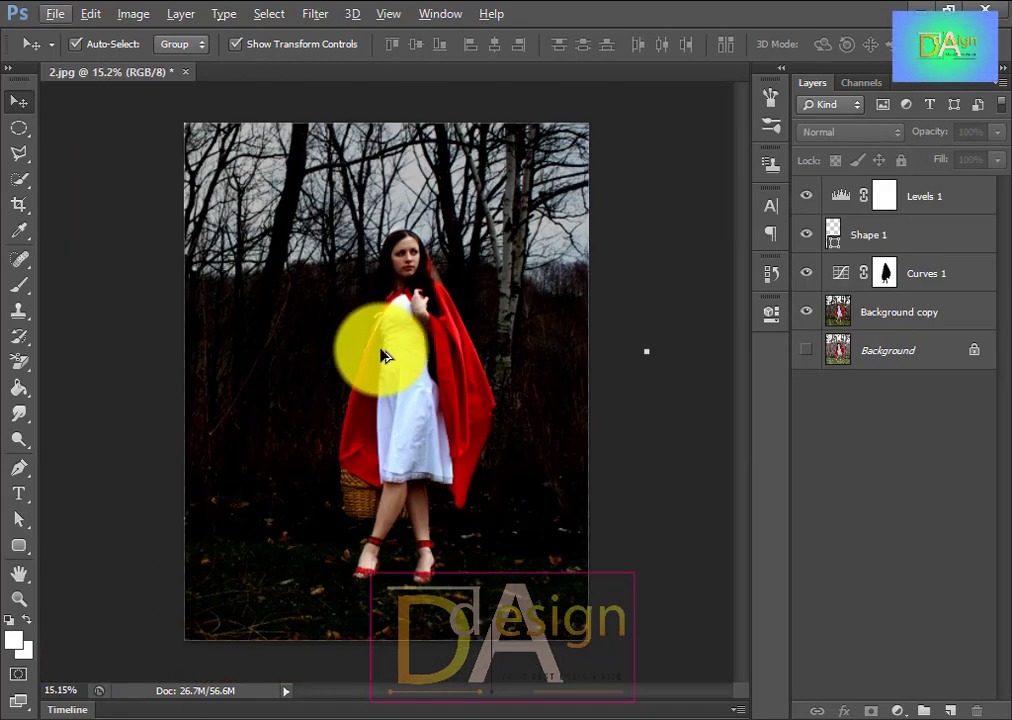
scroll(387, 356, up, 1)
scroll(388, 357, down, 1)
- Add a new empty layer directly above the Background copy layer
click(329, 14)
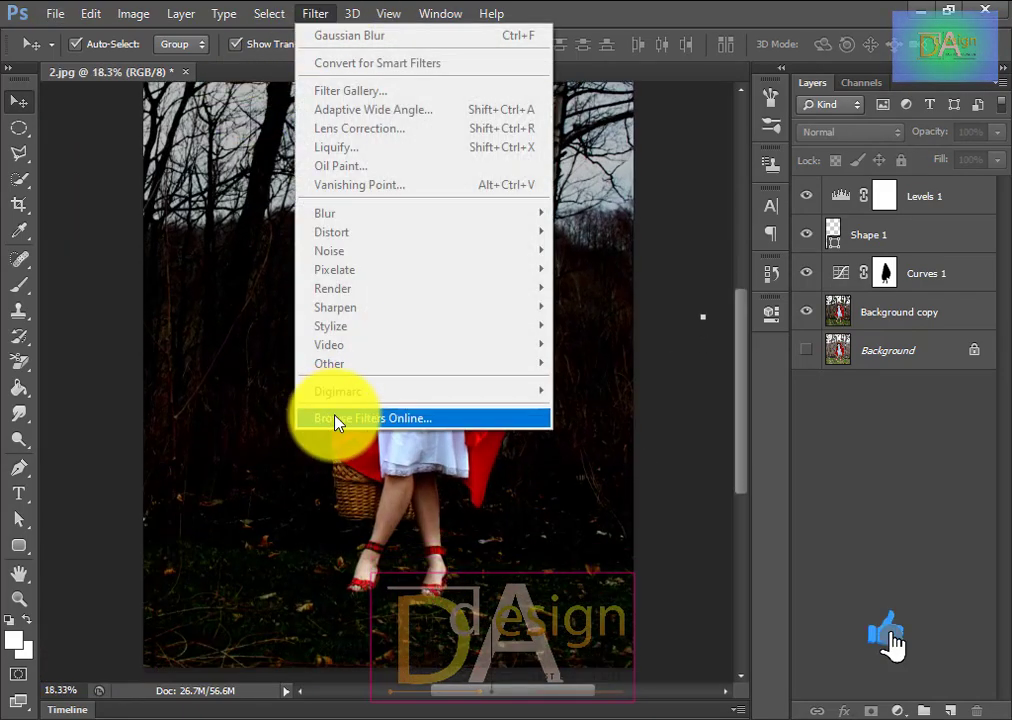
click(898, 314)
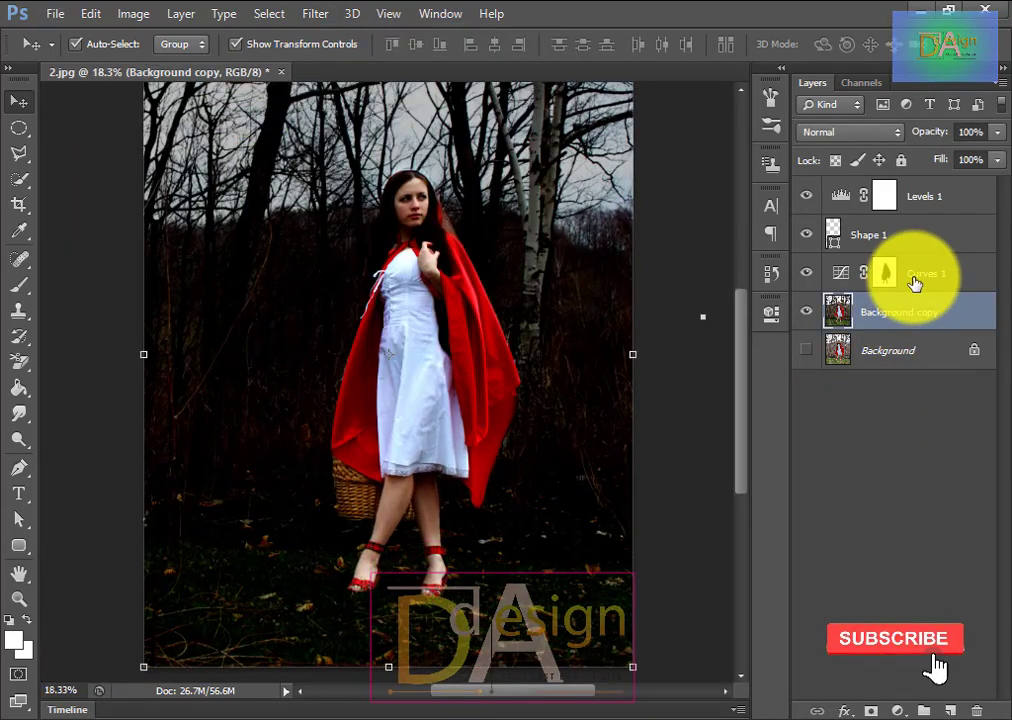
click(912, 280)
click(902, 316)
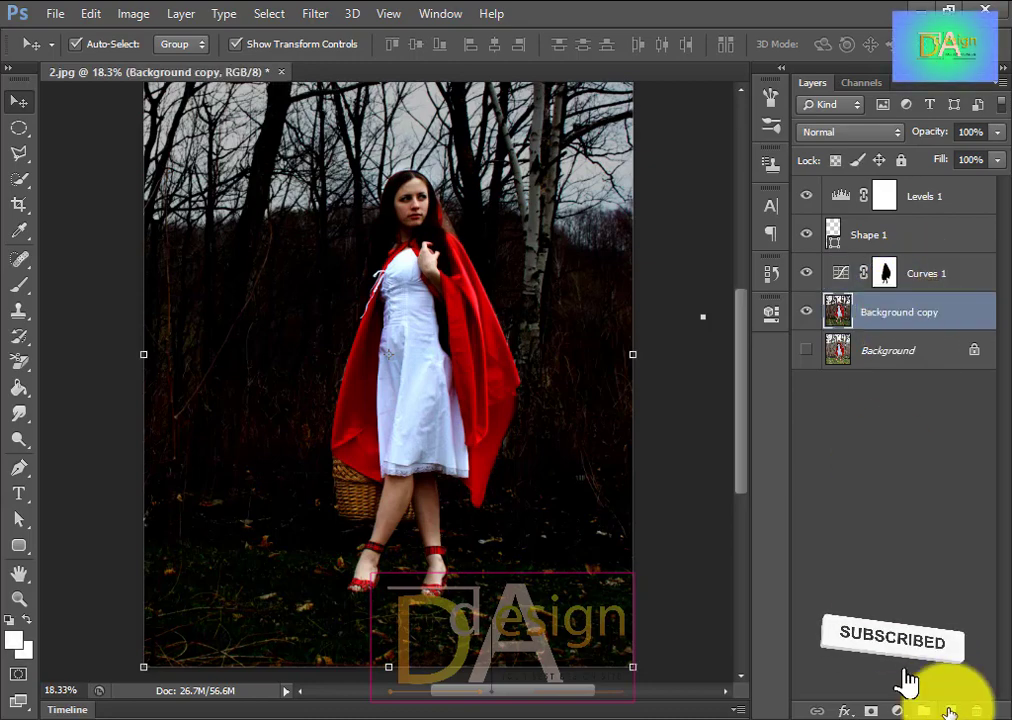
click(950, 711)
- Set up a soft black 175-pixel brush with 33% opacity and reduced flow, and shade the cape's lower edge on Layer 1
click(19, 284)
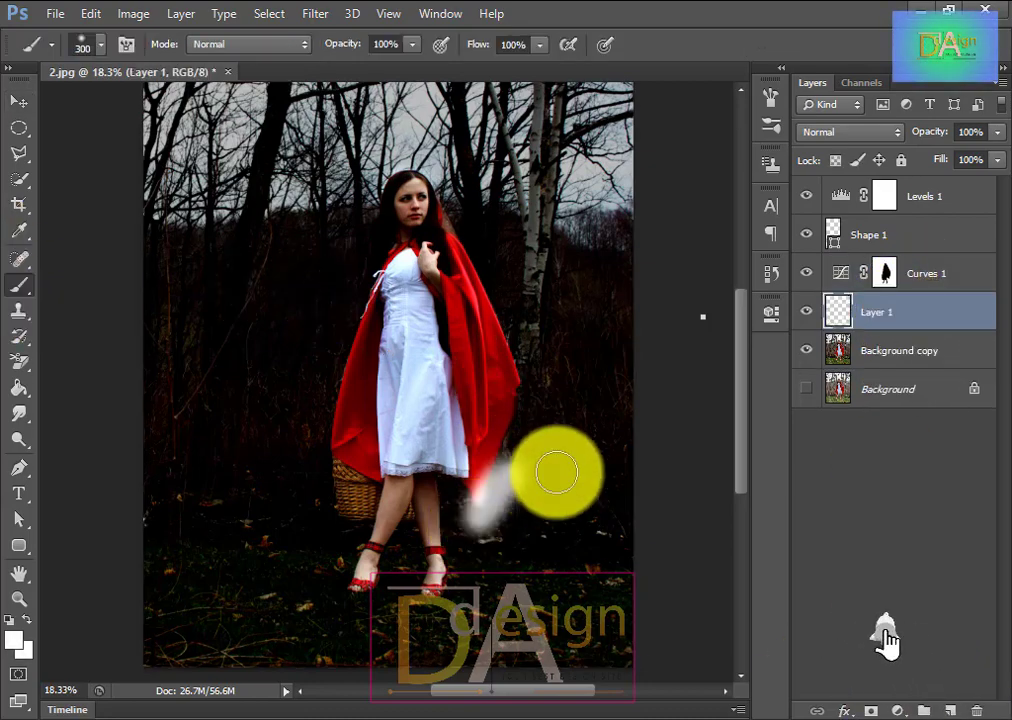
mouse_move(339, 47)
mouse_down()
mouse_move(233, 61)
mouse_move(302, 61)
mouse_move(300, 49)
mouse_up()
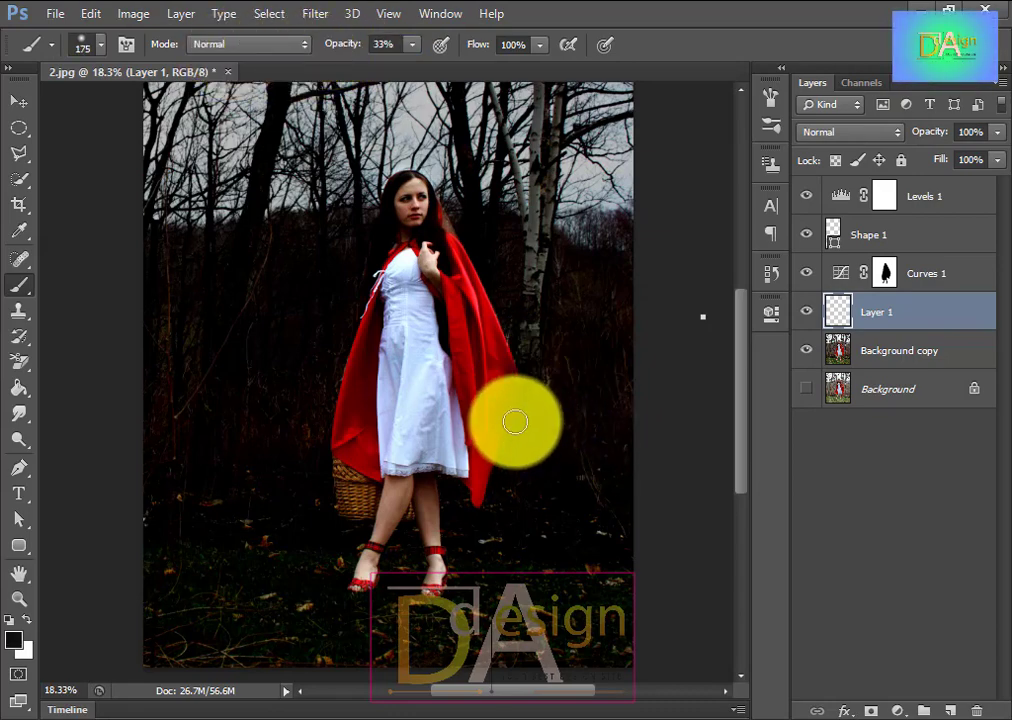
key(super)
click(651, 414)
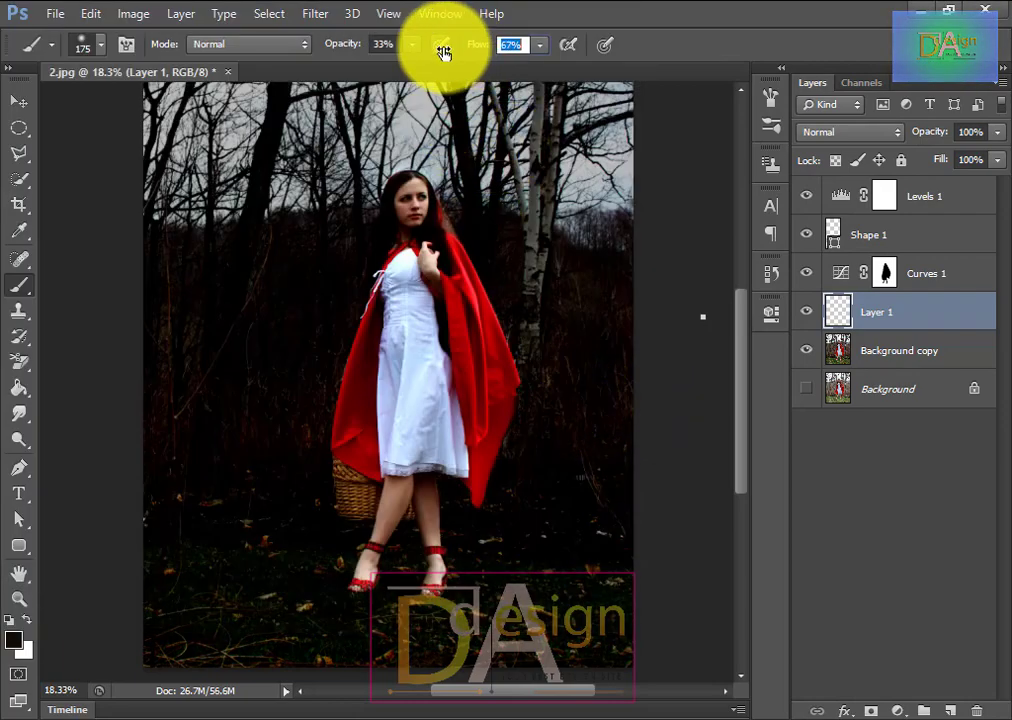
mouse_move(511, 455)
mouse_down()
mouse_move(520, 409)
mouse_move(499, 488)
mouse_up()
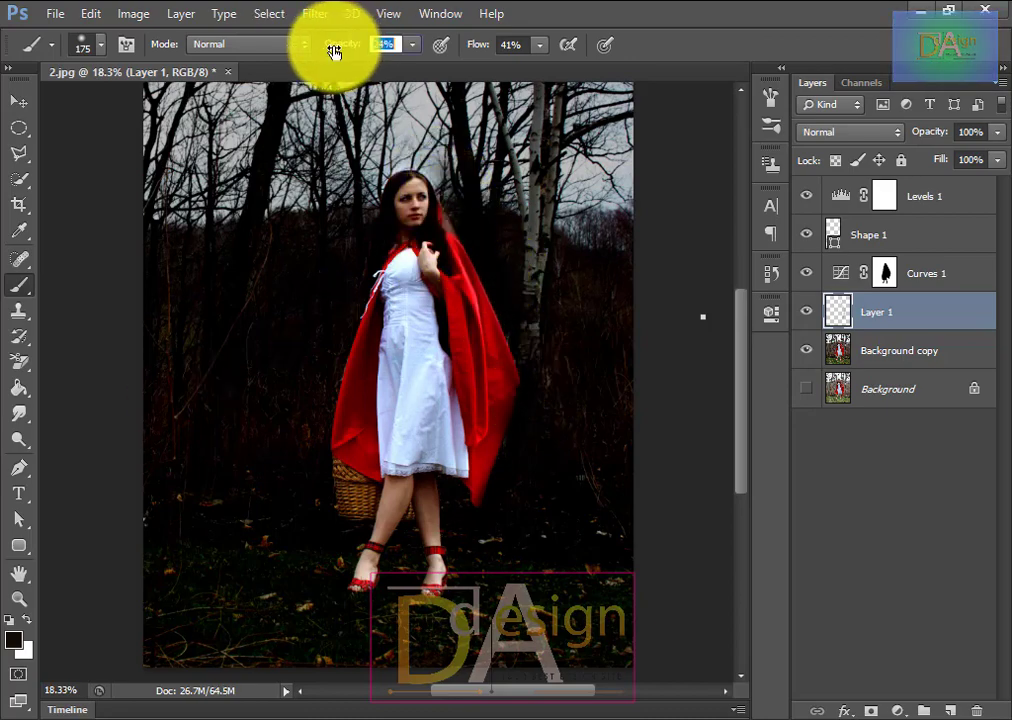
- Lower the brush opacity to 24% and shade around the woman's outline and the ground near her feet
click(100, 47)
click(437, 157)
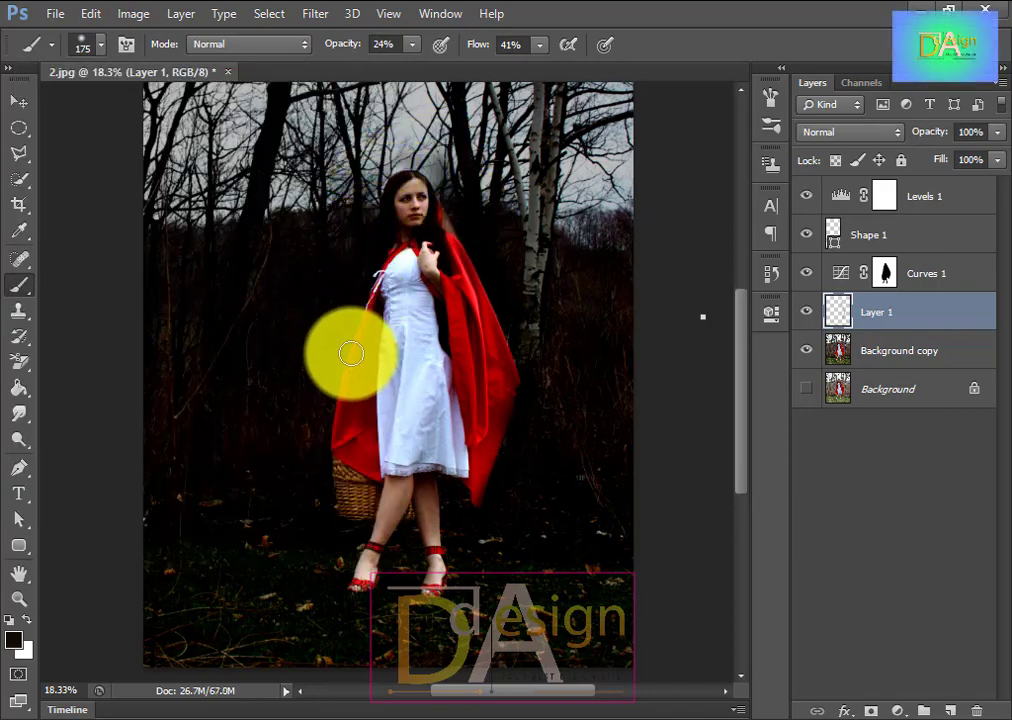
alt+scroll(441, 467, up, 3)
alt+scroll(441, 467, up, 1)
scroll(486, 402, down, 5)
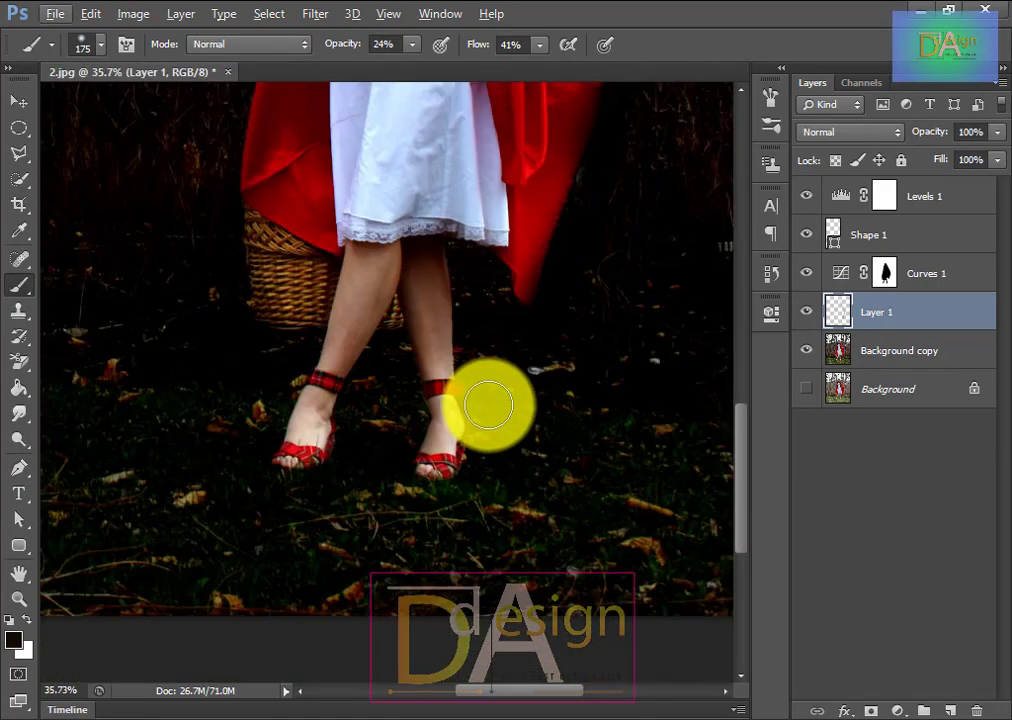
scroll(250, 360, up, 1)
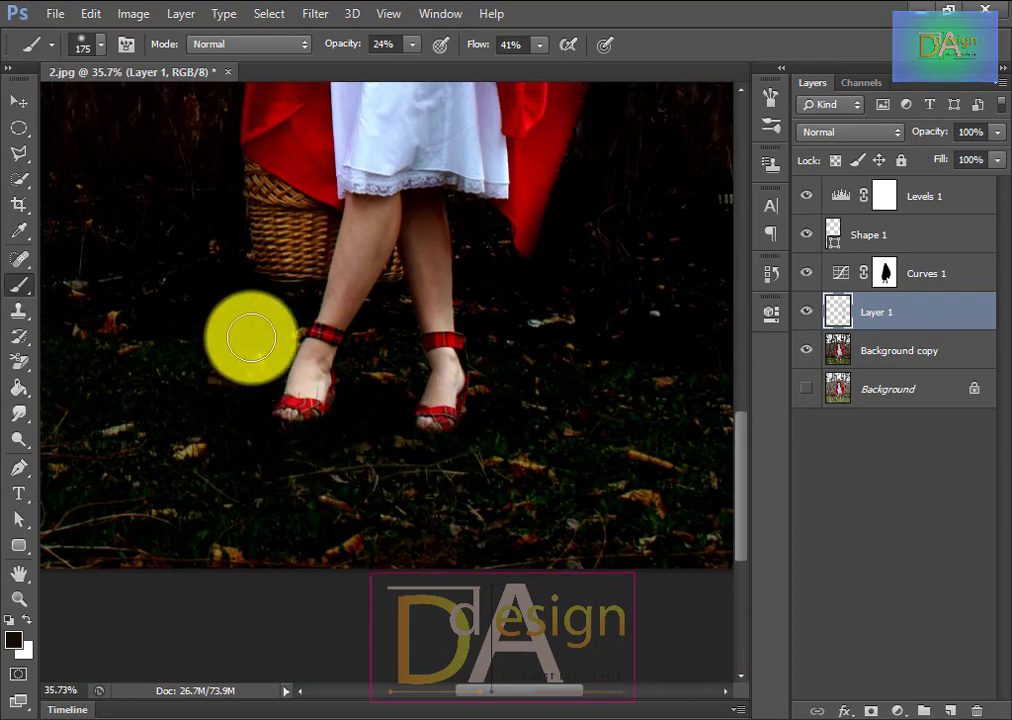
scroll(600, 345, up, 3)
- Paint faint black shading over the sky around the woman's head on Layer 1
scroll(600, 345, up, 8)
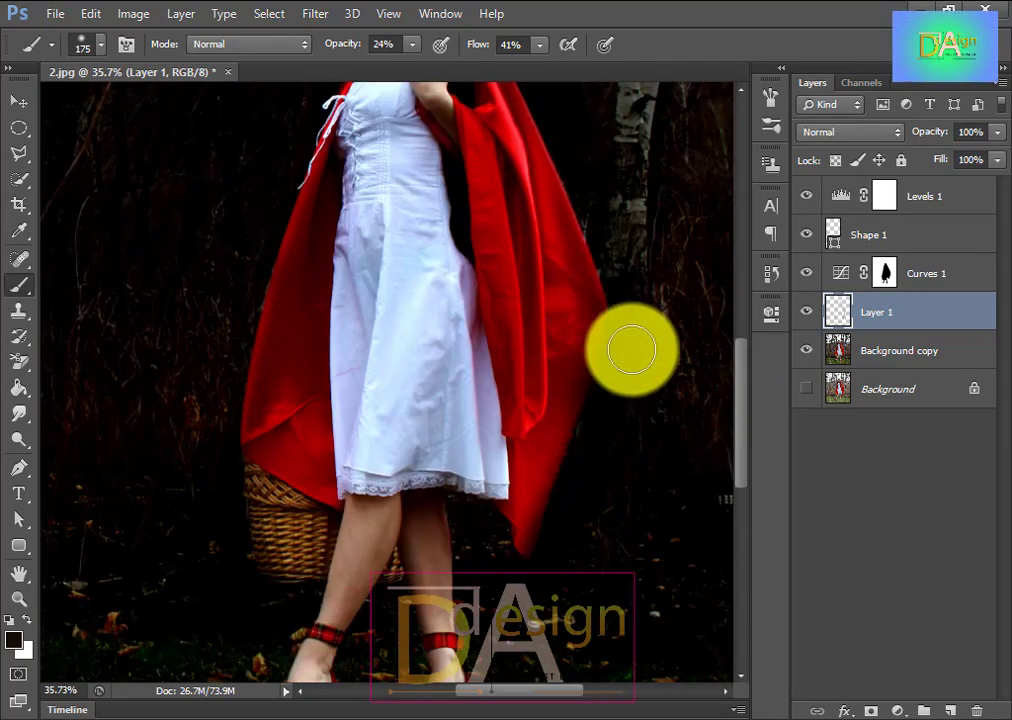
scroll(480, 230, up, 3)
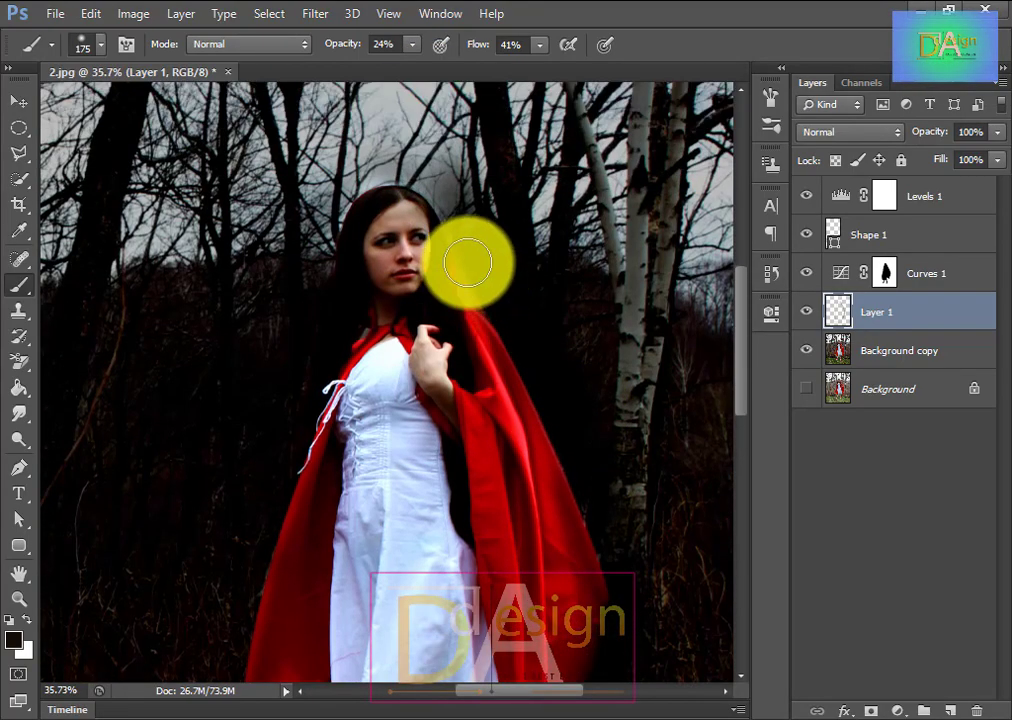
mouse_move(445, 193)
mouse_down()
mouse_move(410, 172)
mouse_move(331, 186)
mouse_up()
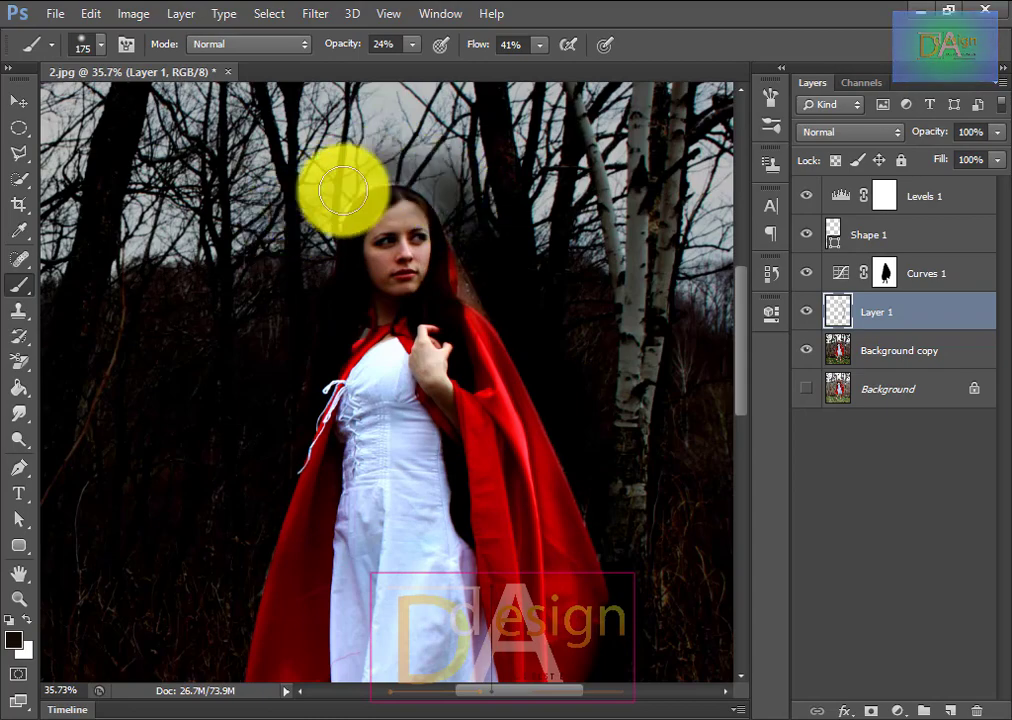
- Enlarge the brush to 700 pixels and darken the sky and treetops across the upper part of the image
scroll(520, 271, up, 2)
scroll(479, 289, down, 3)
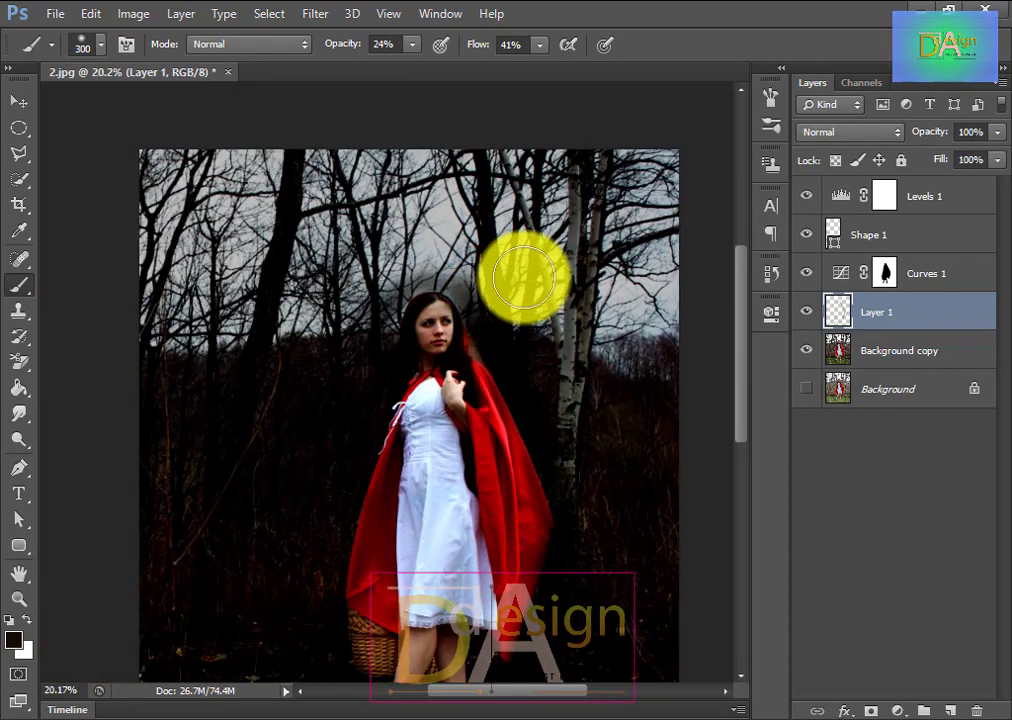
key(bracketright)
key(bracketright)
key(bracketright)
key(bracketright)
mouse_move(642, 312)
mouse_down()
mouse_move(645, 258)
mouse_move(647, 322)
mouse_move(598, 242)
mouse_move(268, 170)
mouse_move(147, 182)
mouse_move(243, 279)
mouse_move(497, 225)
mouse_move(675, 336)
mouse_move(641, 282)
mouse_move(550, 227)
mouse_move(313, 172)
mouse_move(214, 294)
mouse_move(651, 213)
mouse_up()
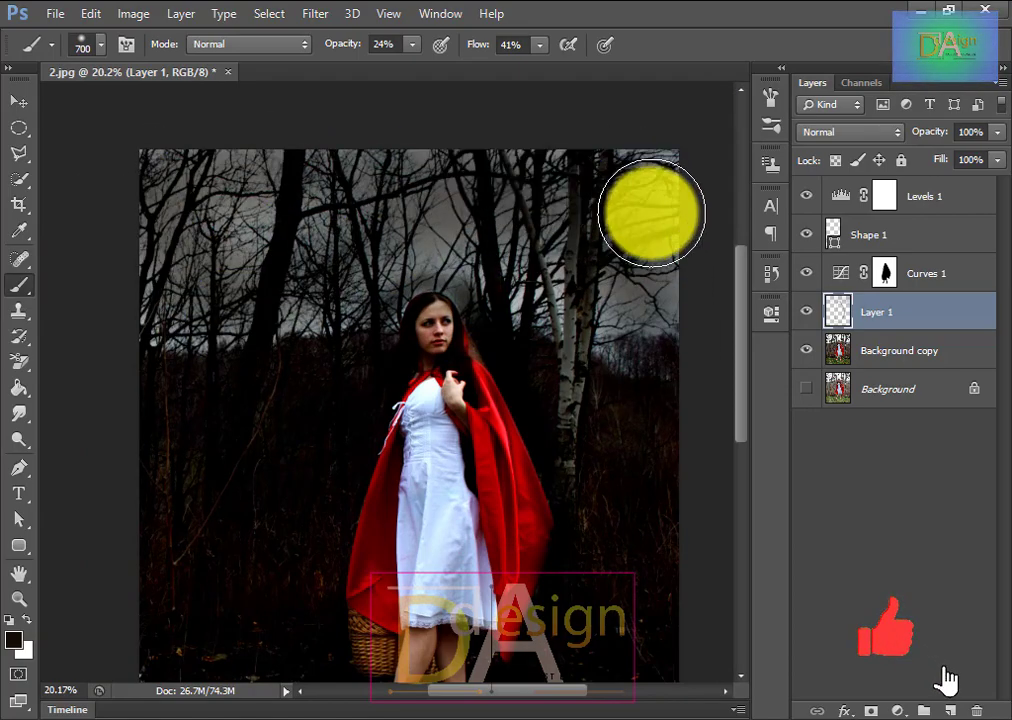
scroll(560, 321, down, 2)
scroll(479, 395, down, 3)
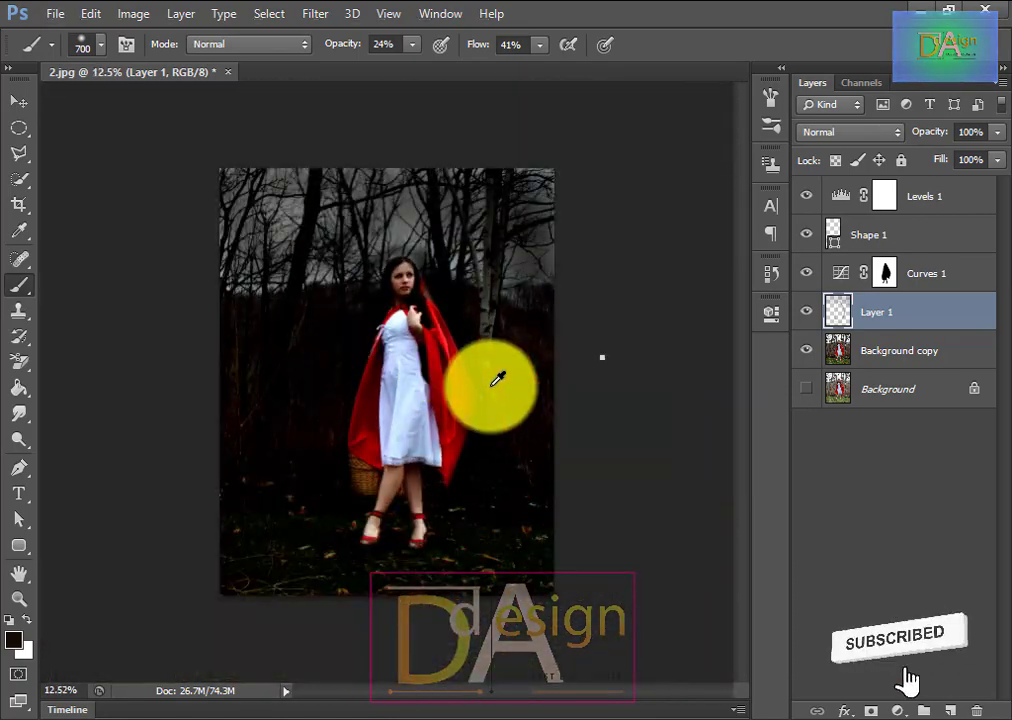
scroll(497, 380, up, 2)
scroll(501, 368, down, 1)
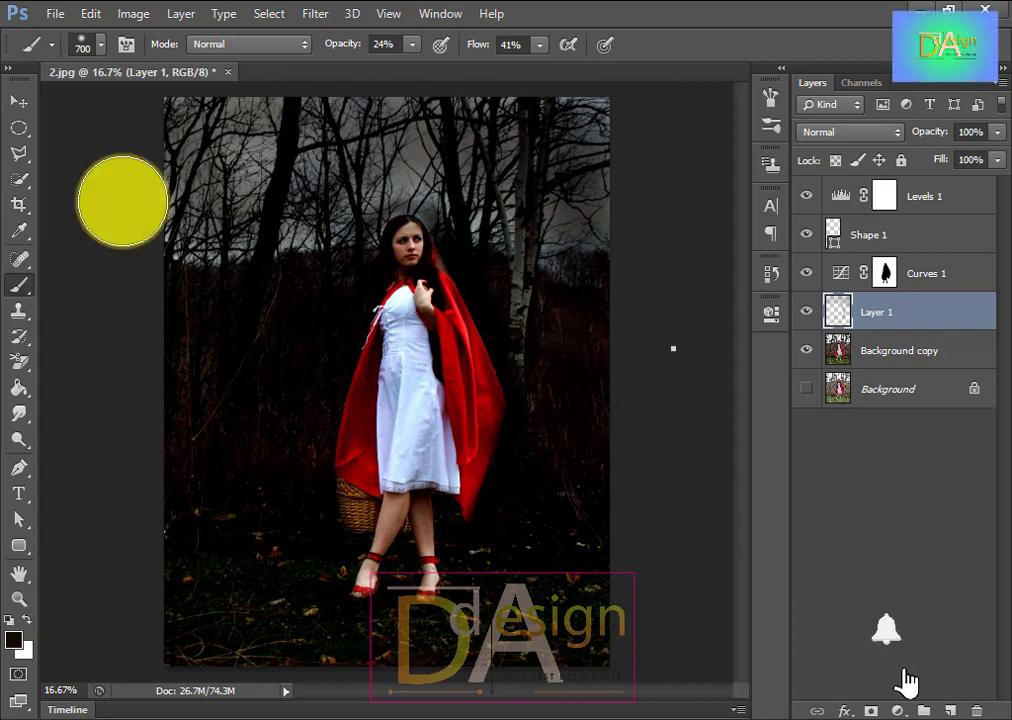
- Toggle the Background copy layer's visibility off and back on to check its contribution
click(20, 102)
click(842, 356)
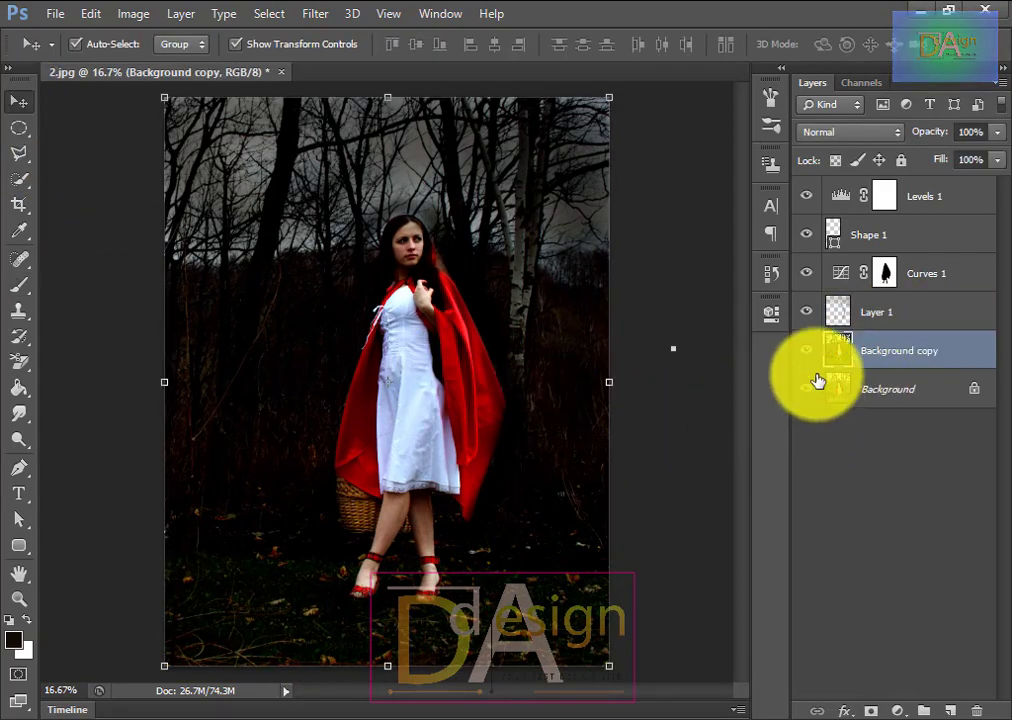
click(802, 350)
click(802, 350)
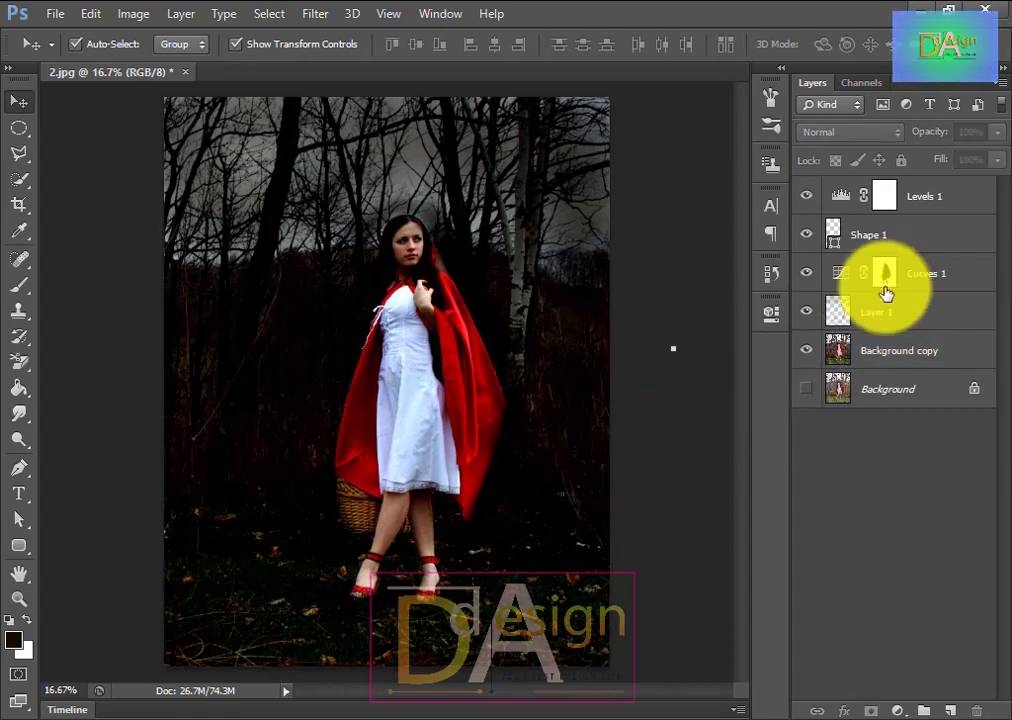
- Select the Shape 1 layer, delete it from the layer stack, and leave the remaining layers unselected
click(922, 202)
click(905, 238)
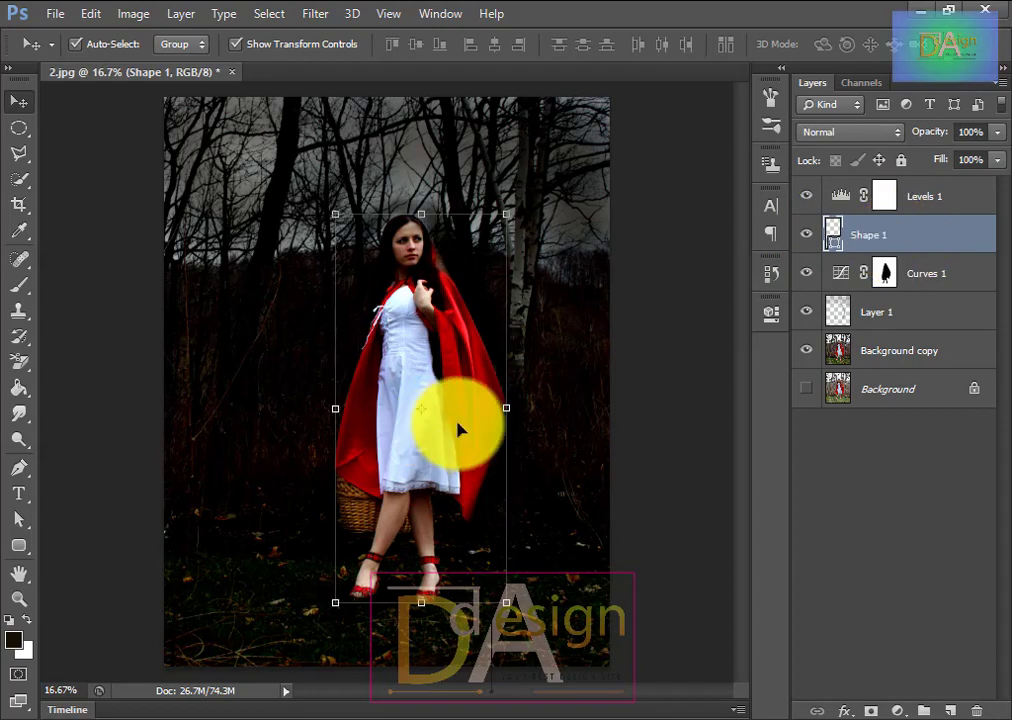
drag(459, 425, 588, 380)
key(ctrl+z)
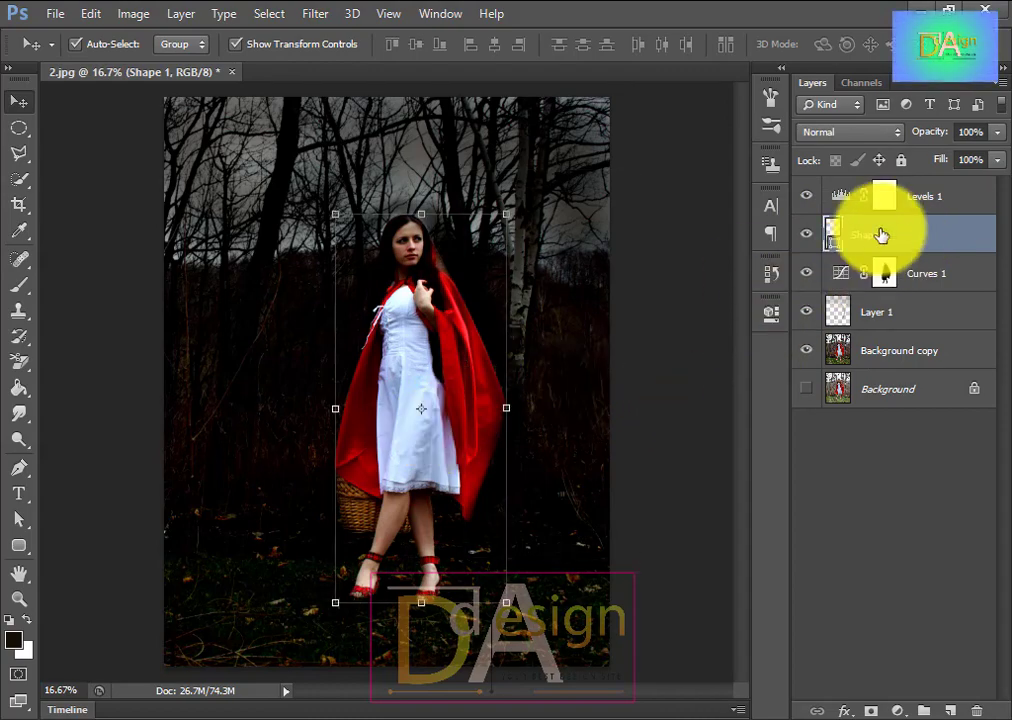
click(981, 713)
click(474, 299)
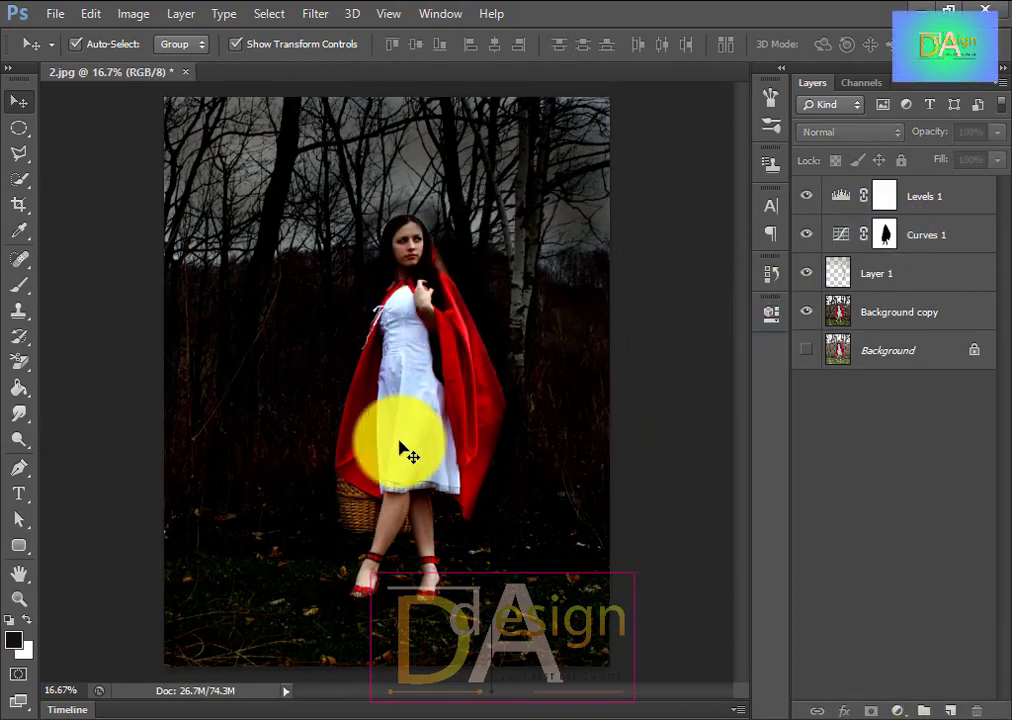
- Swap the foreground colour to white and add a new layer with a layer mask directly above Background copy
click(27, 620)
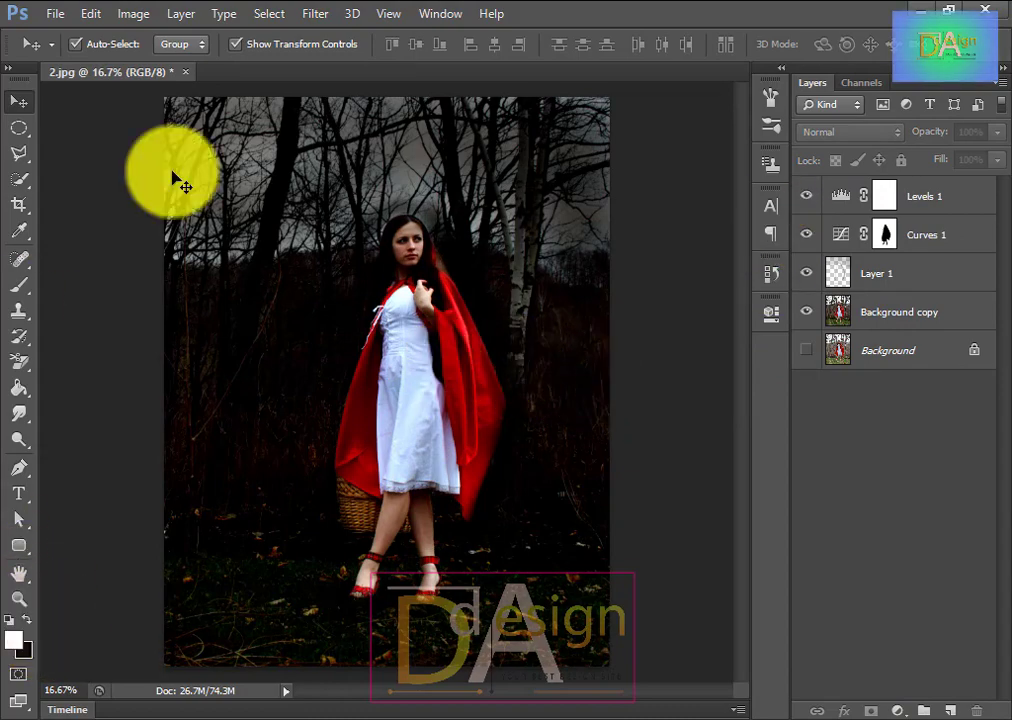
click(19, 284)
click(892, 318)
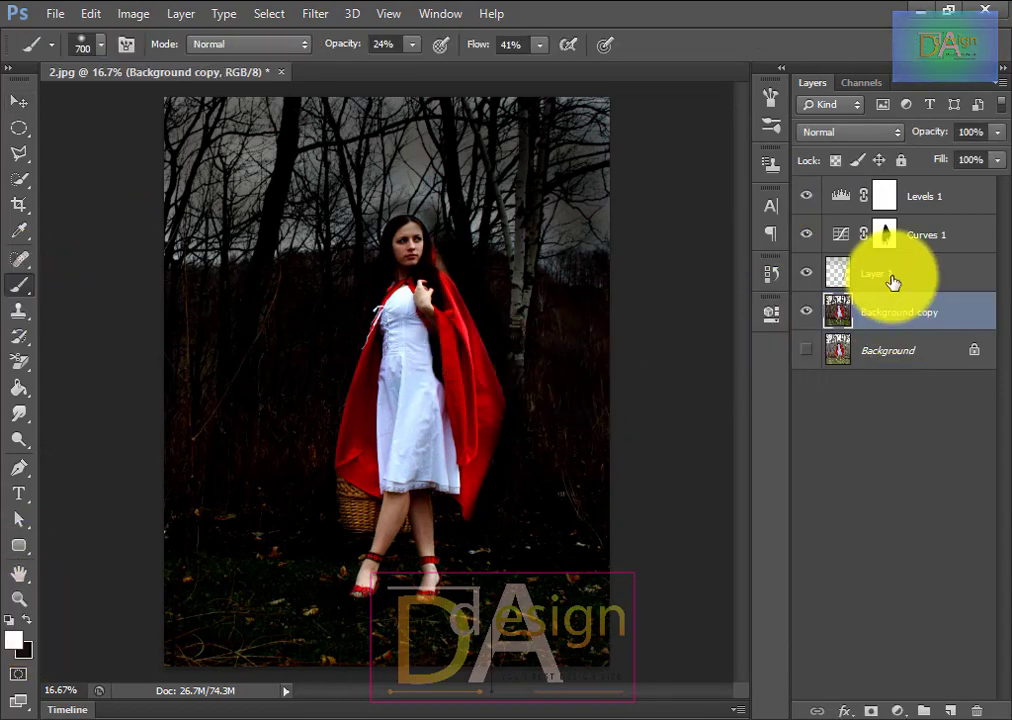
click(951, 711)
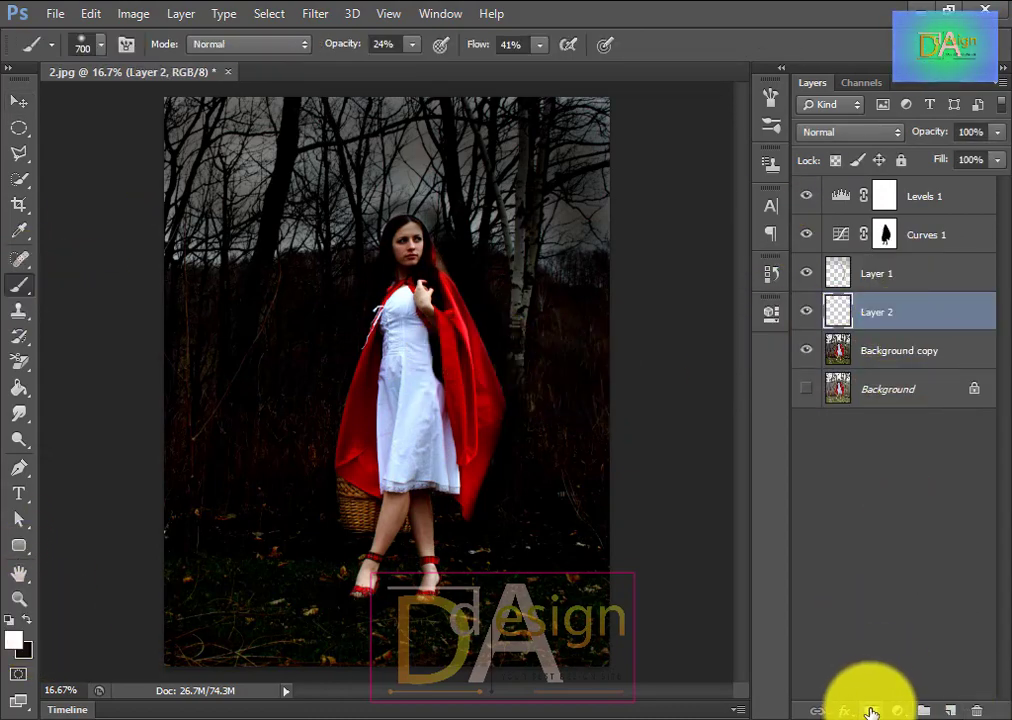
click(871, 712)
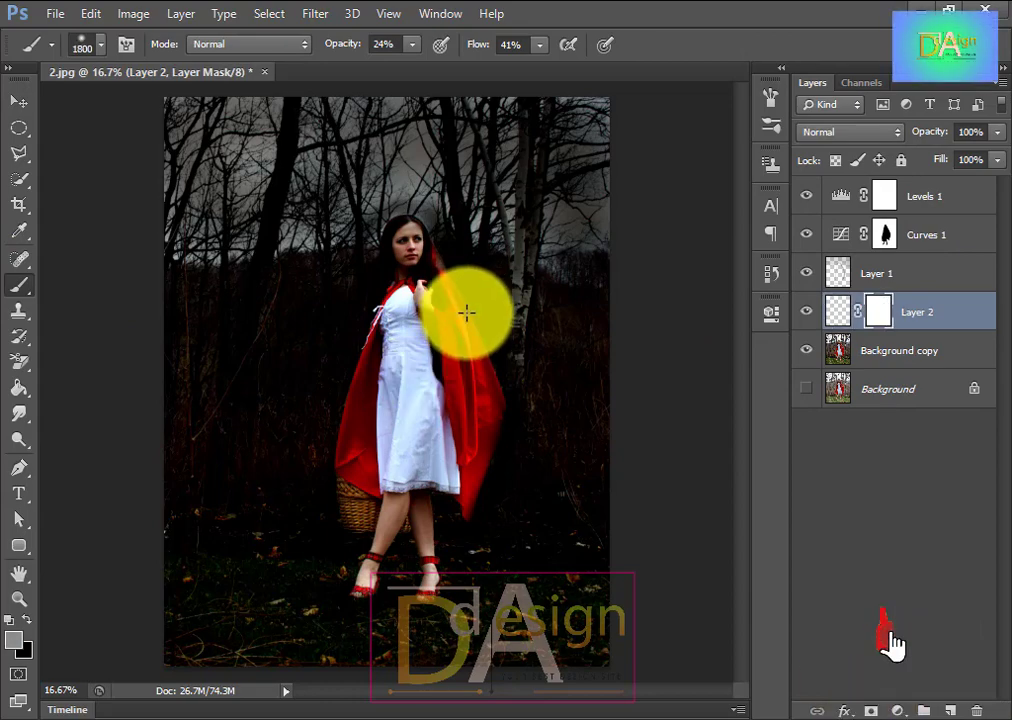
- Add another empty layer above Layer 2, and delete the masked Layer 2
click(951, 711)
click(886, 350)
click(977, 711)
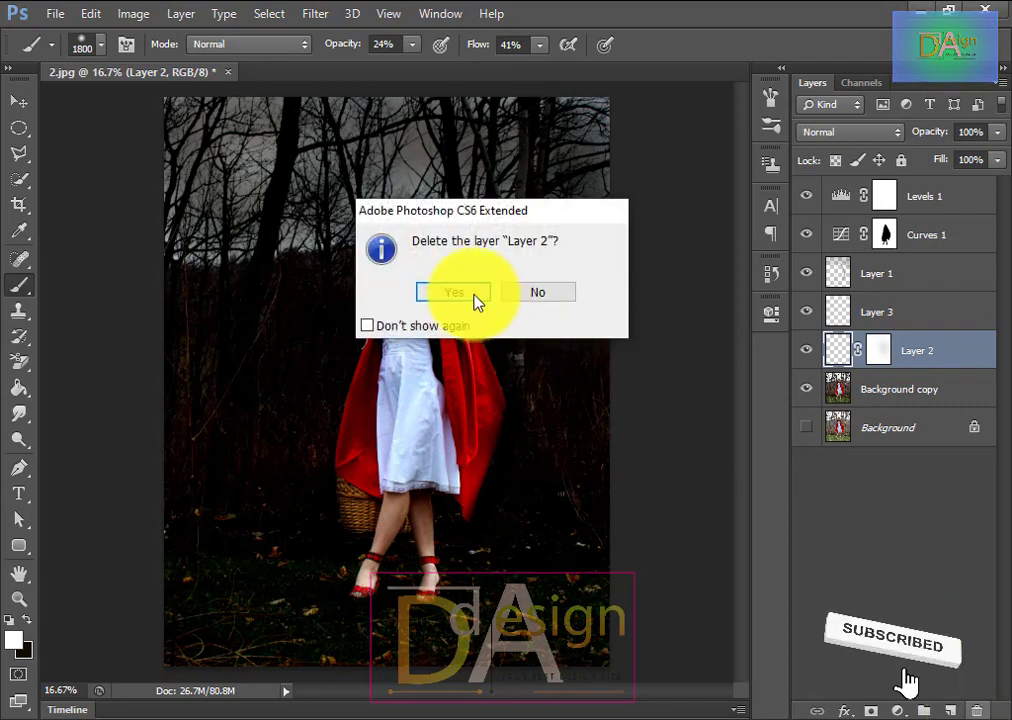
click(450, 292)
- Select Layer 3 and enlarge the brush to 9 pixels
click(881, 313)
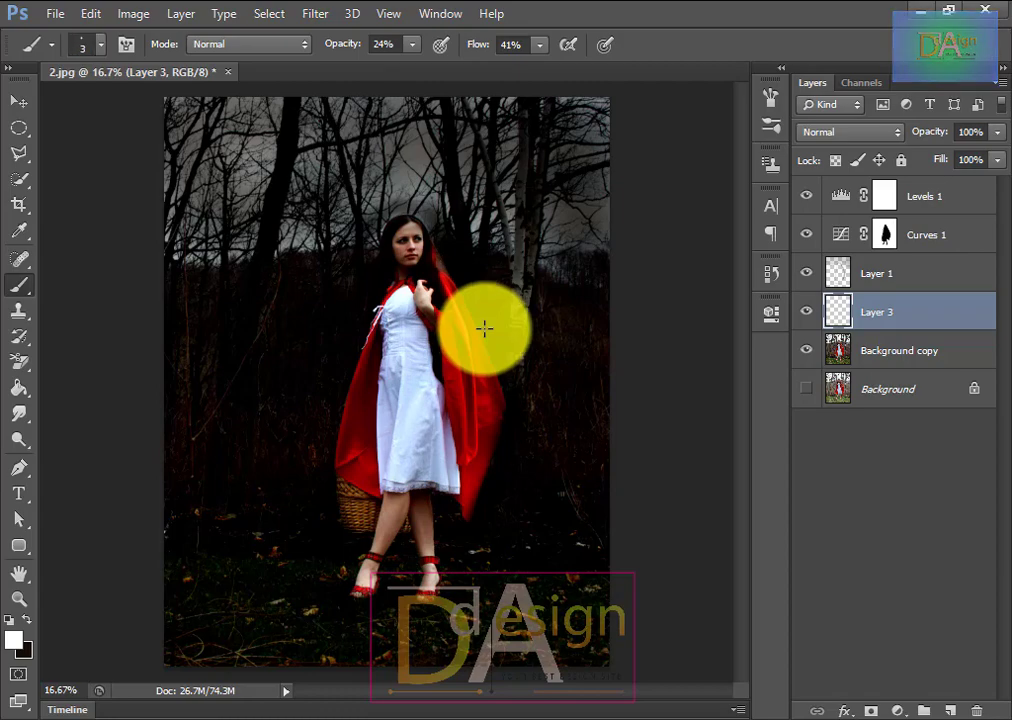
key(bracketright)
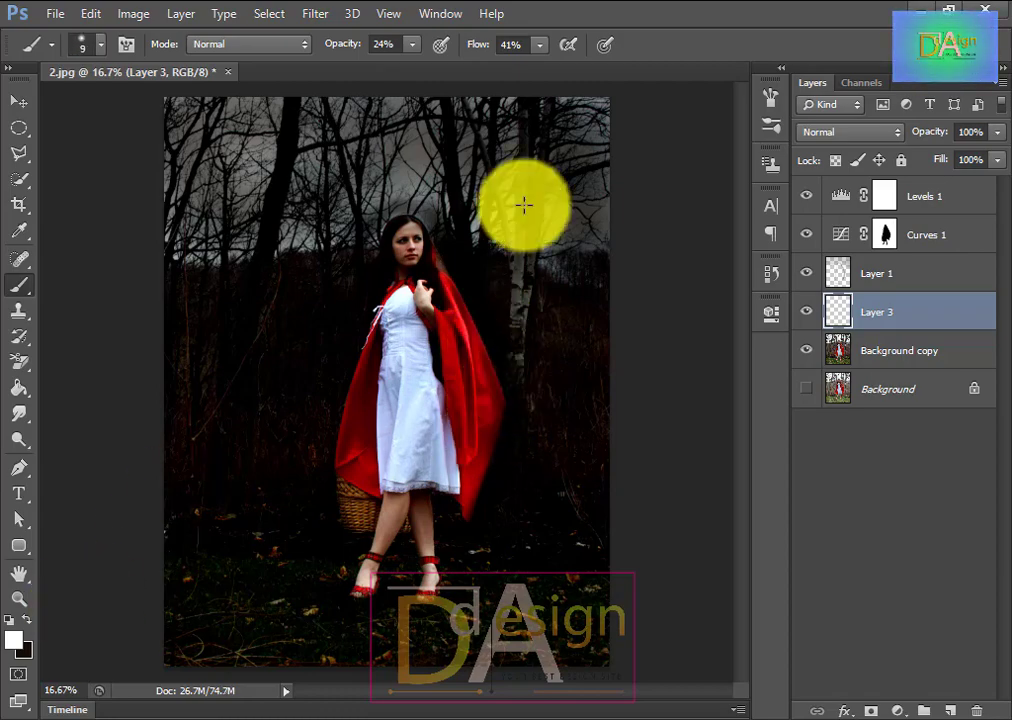
click(885, 350)
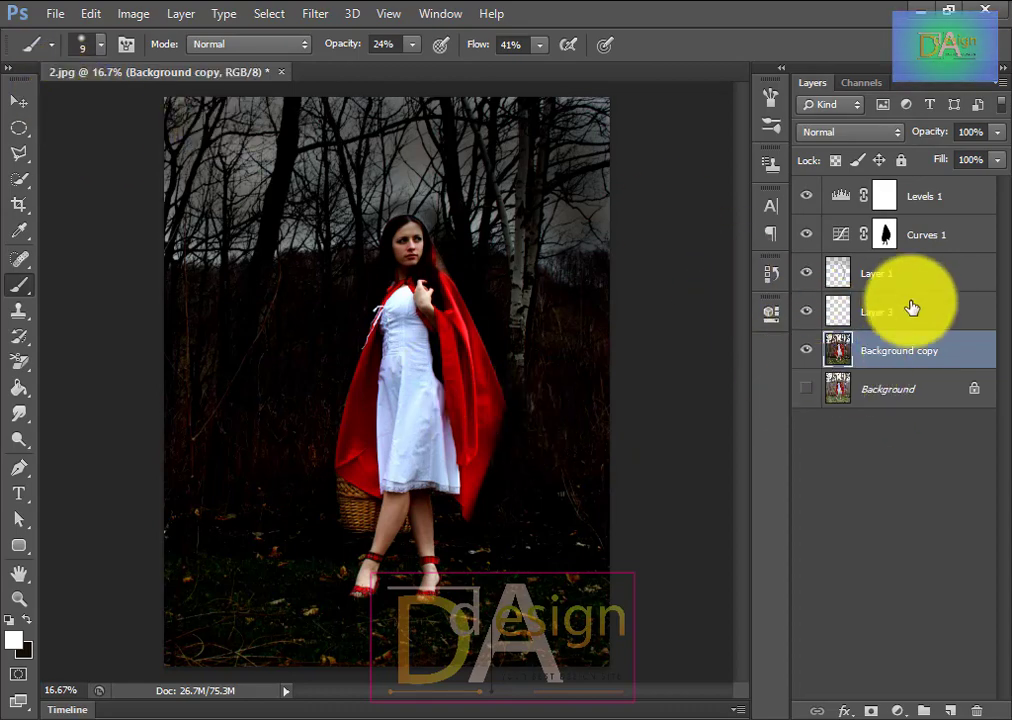
click(19, 101)
click(90, 226)
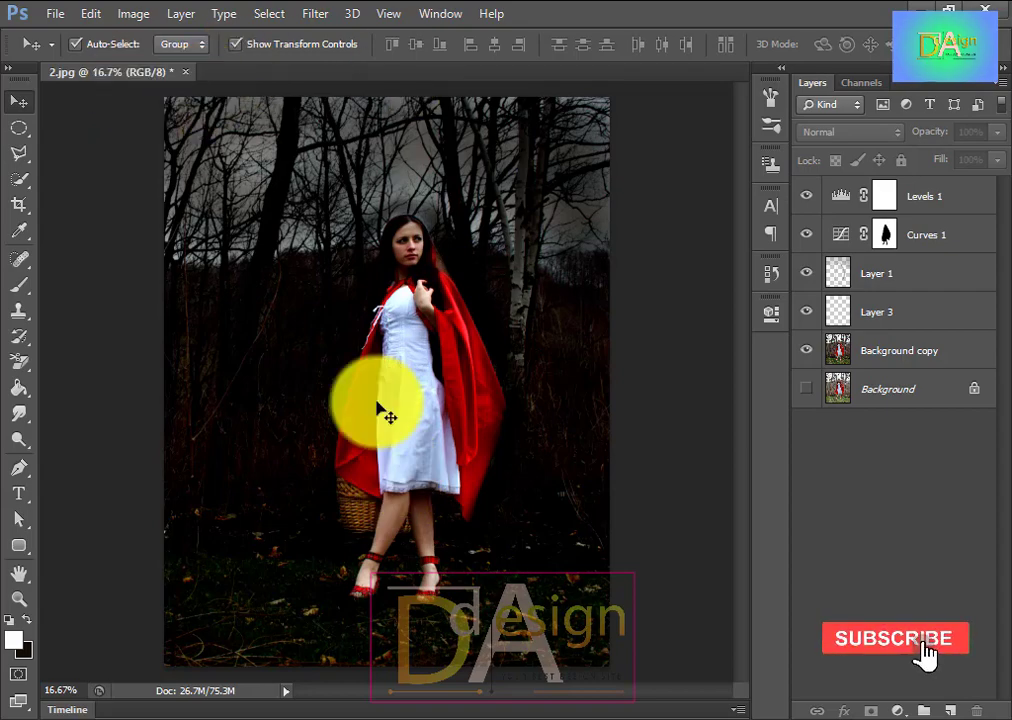
drag(452, 447, 440, 425)
click(657, 430)
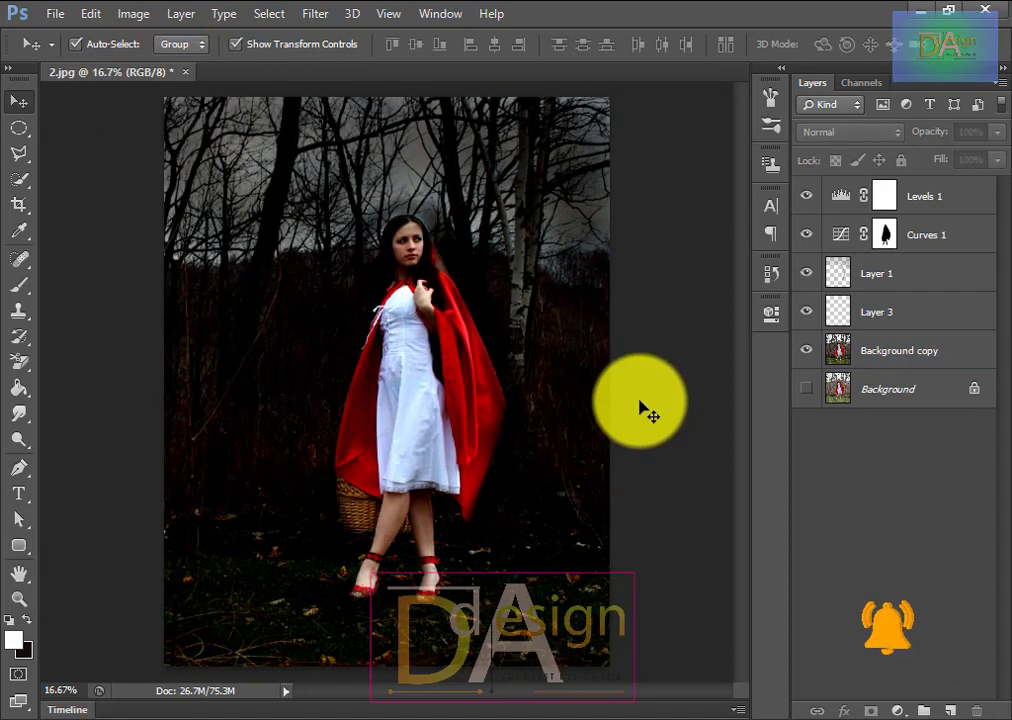
click(443, 418)
click(660, 460)
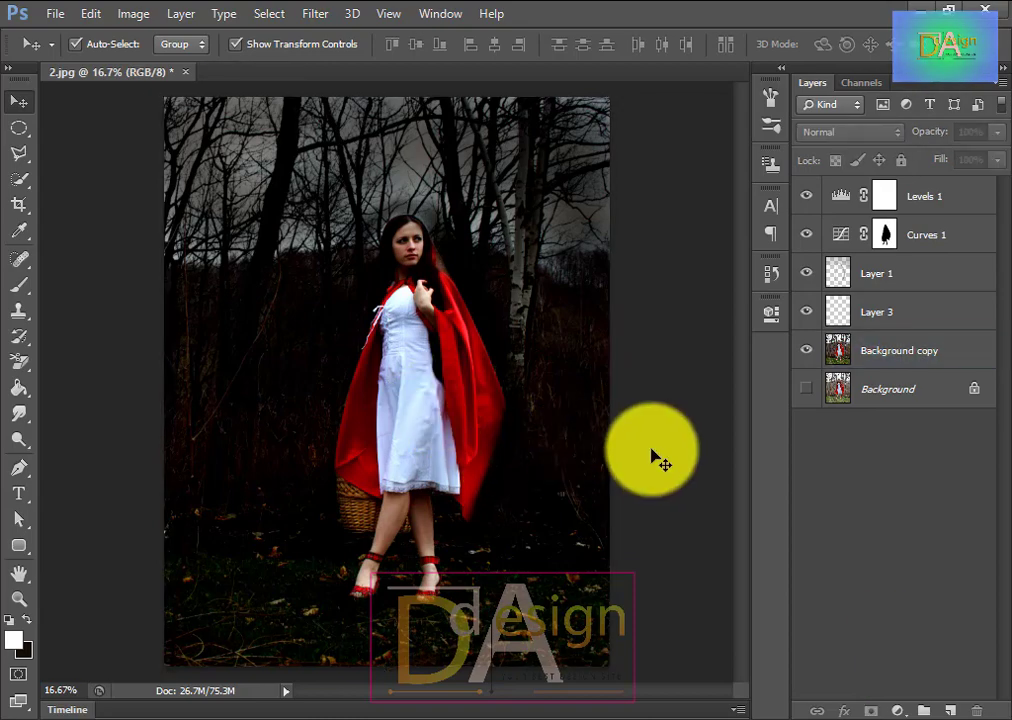
- Try the Offset filter on Background copy with a horizontal shift of +5408 pixels, wrap-around edges and an added vertical shift
click(315, 13)
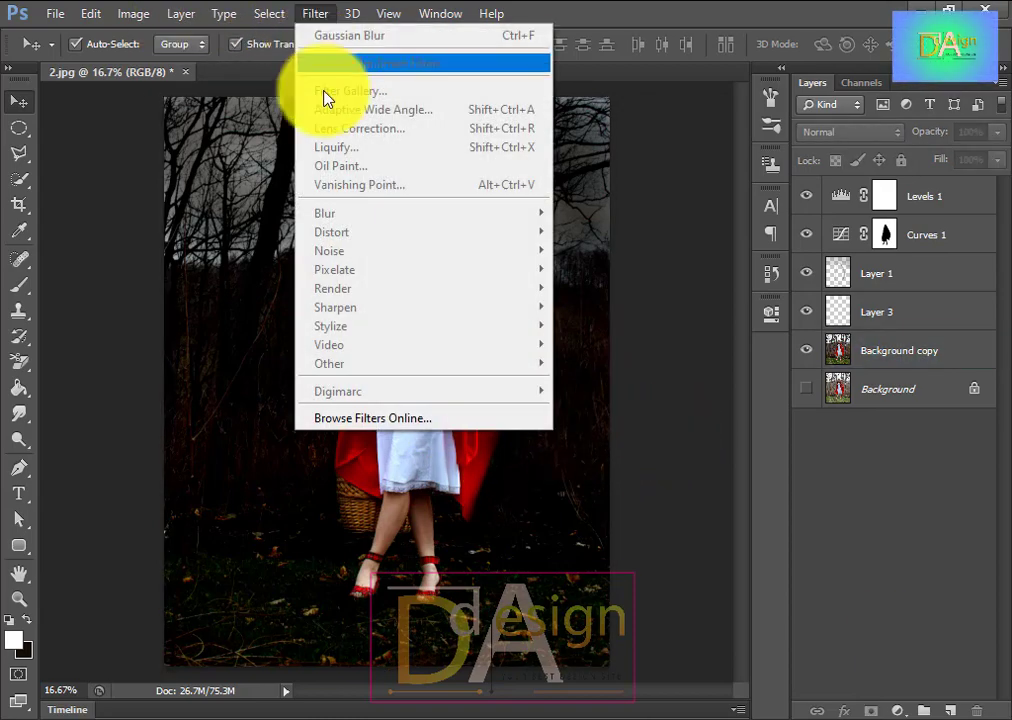
click(957, 370)
click(262, 13)
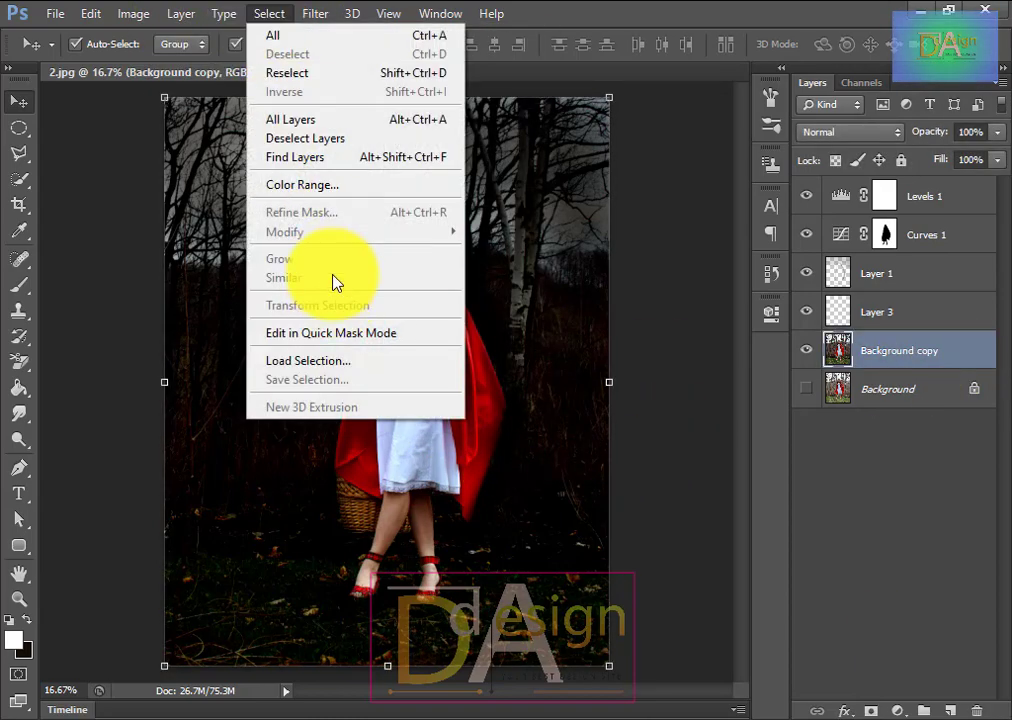
click(315, 13)
mouse_move(375, 361)
click(600, 437)
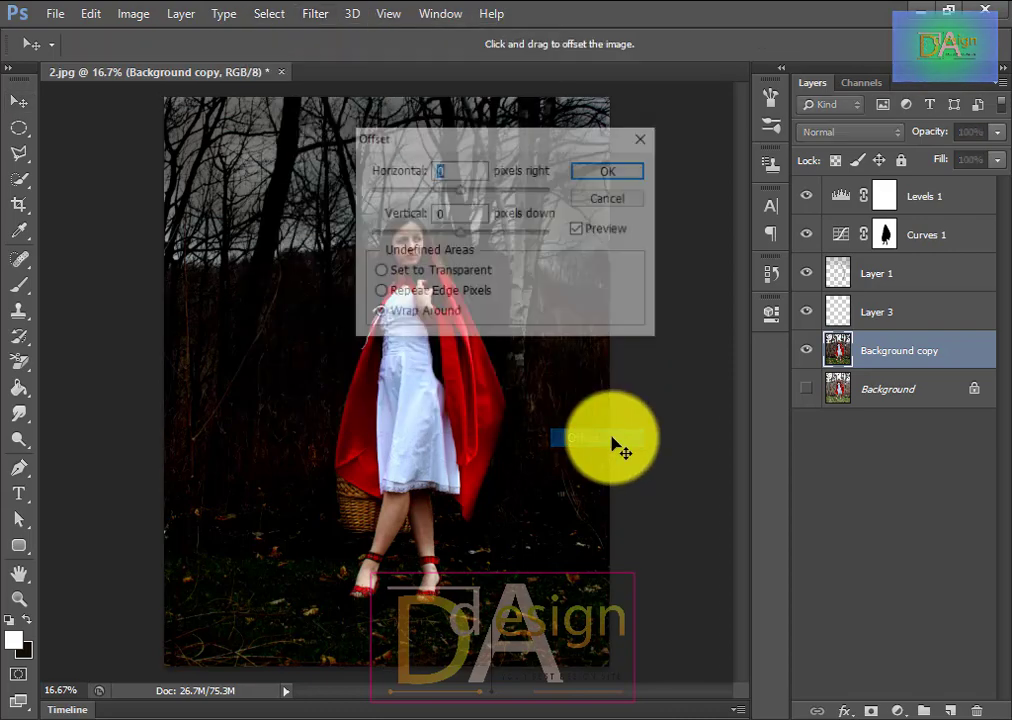
drag(471, 137, 668, 112)
drag(686, 165, 762, 165)
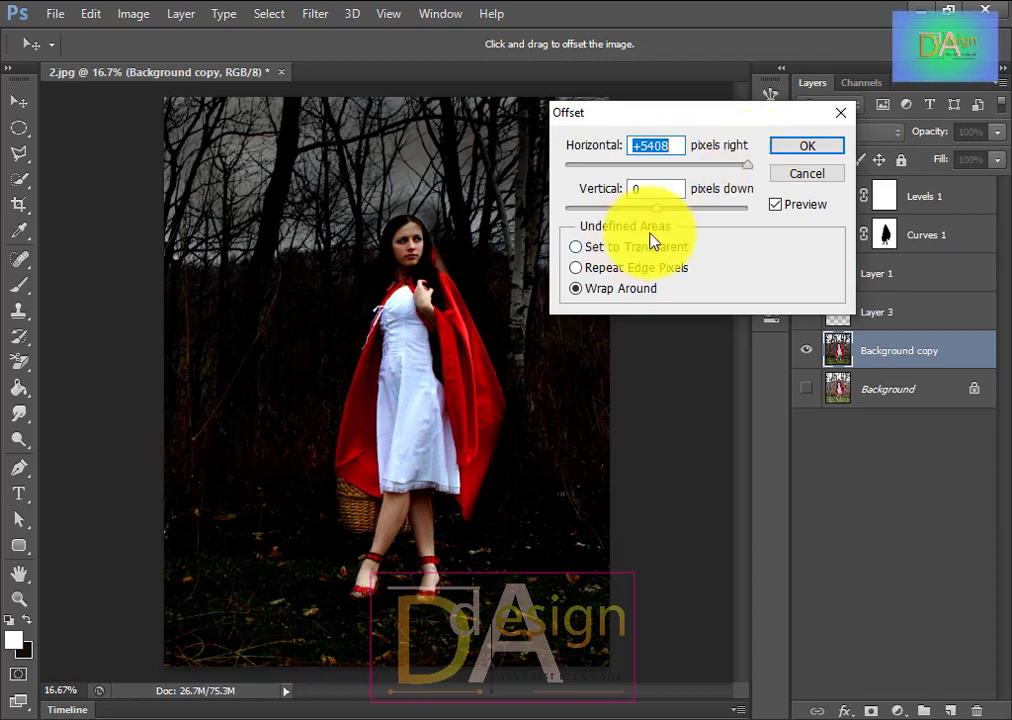
drag(656, 208, 723, 208)
key(Return)
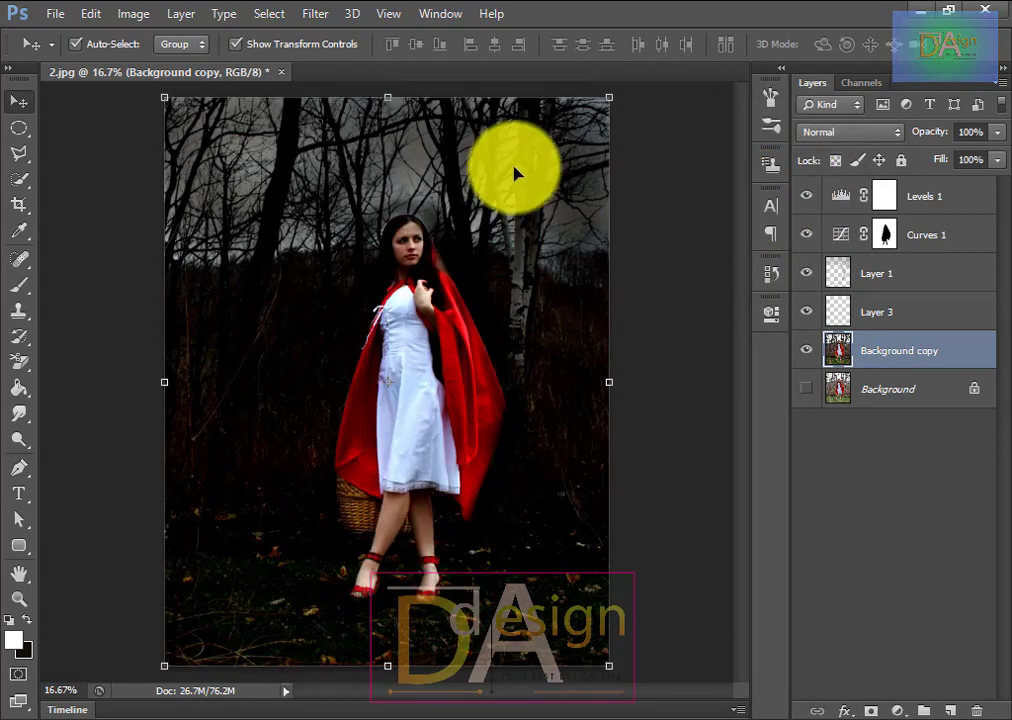
- Preview the High Pass filter on Background copy at a radius of 1000 pixels, and cancel it
click(312, 20)
mouse_move(366, 368)
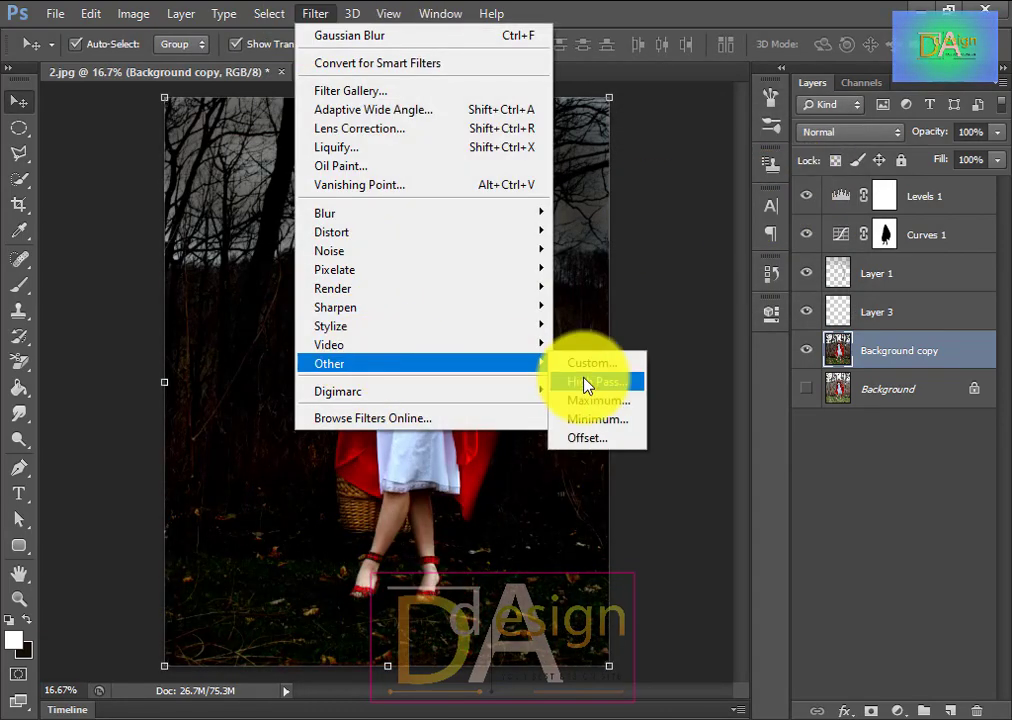
click(596, 381)
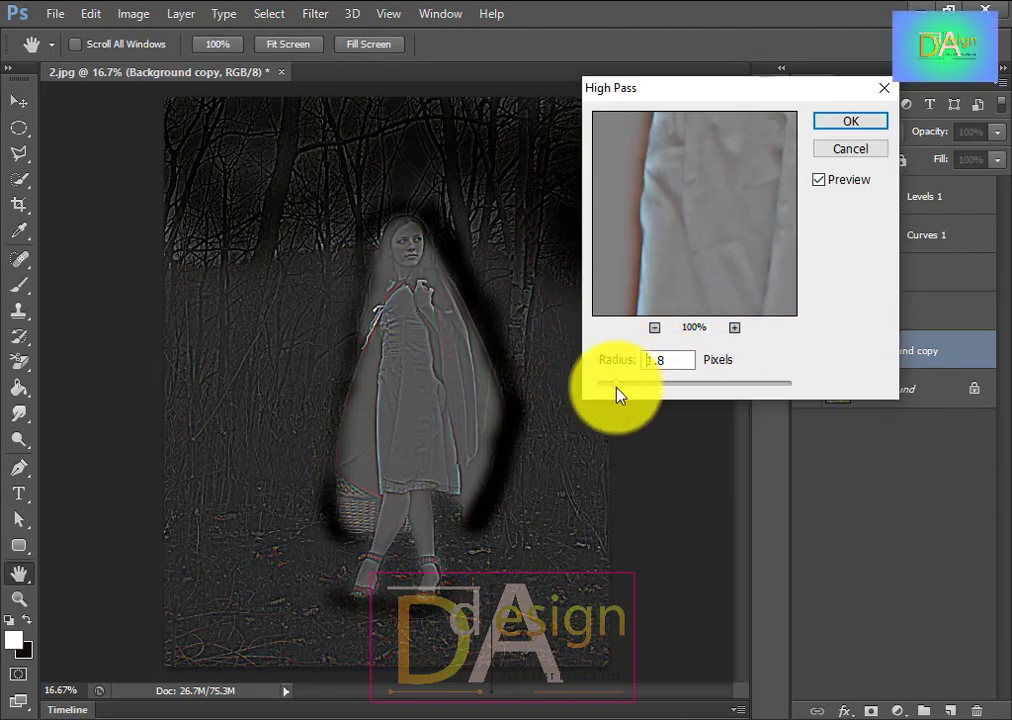
drag(617, 395, 788, 390)
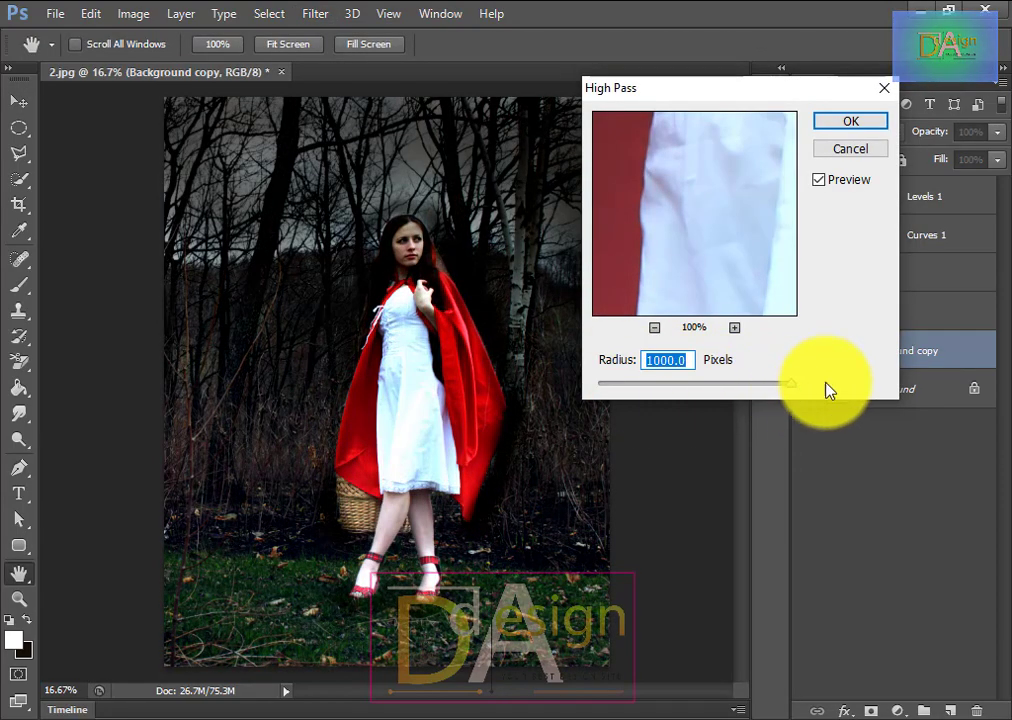
click(850, 150)
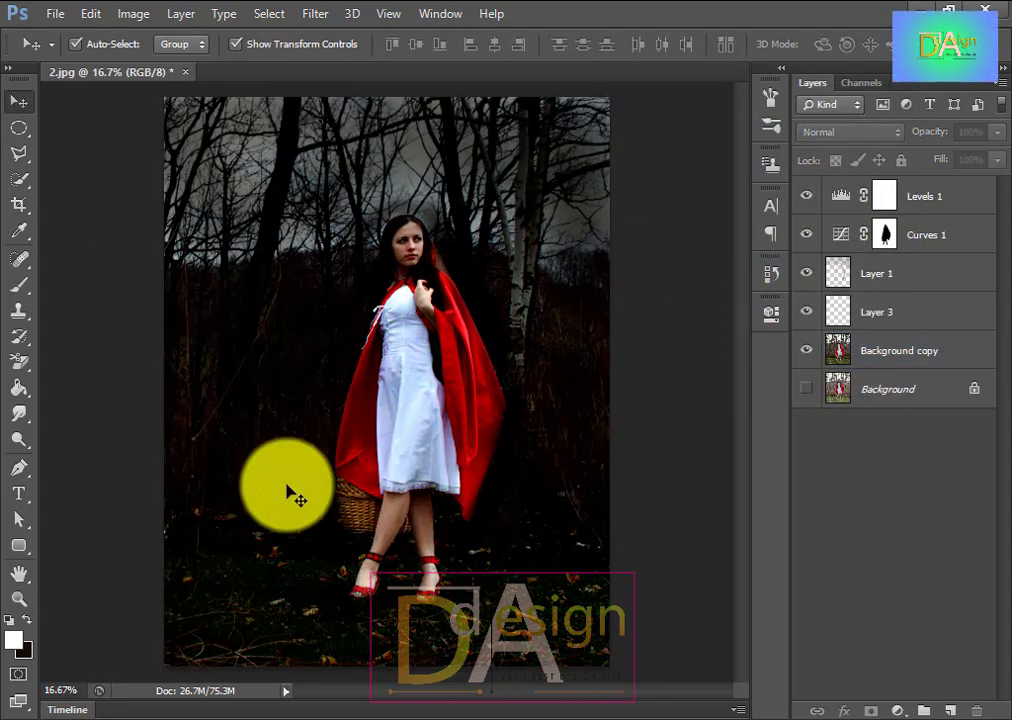
- Raise the brightness of the Background copy layer slightly with a Brightness/Contrast adjustment
click(935, 354)
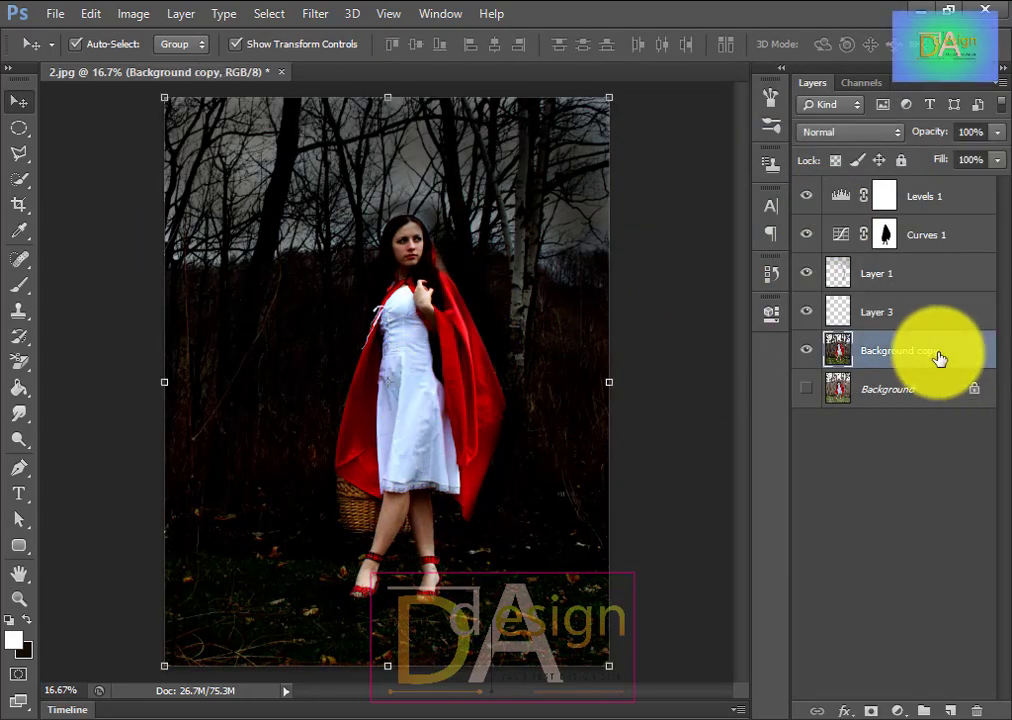
click(133, 14)
mouse_move(158, 65)
click(400, 63)
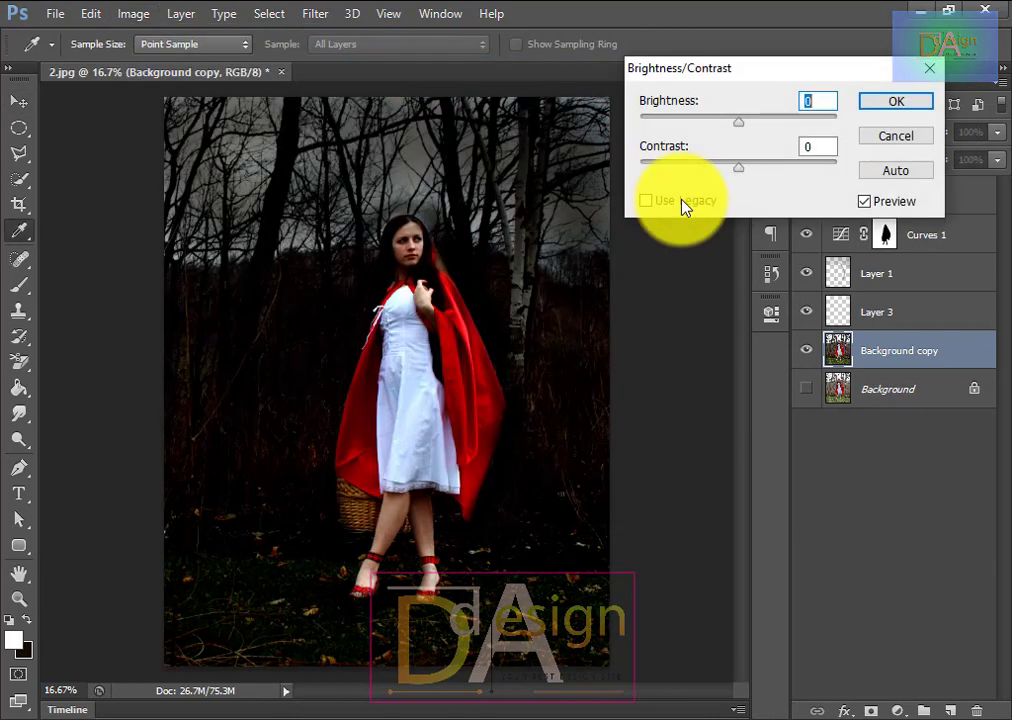
mouse_move(738, 119)
mouse_down()
mouse_move(775, 129)
mouse_move(723, 133)
mouse_move(745, 133)
mouse_up()
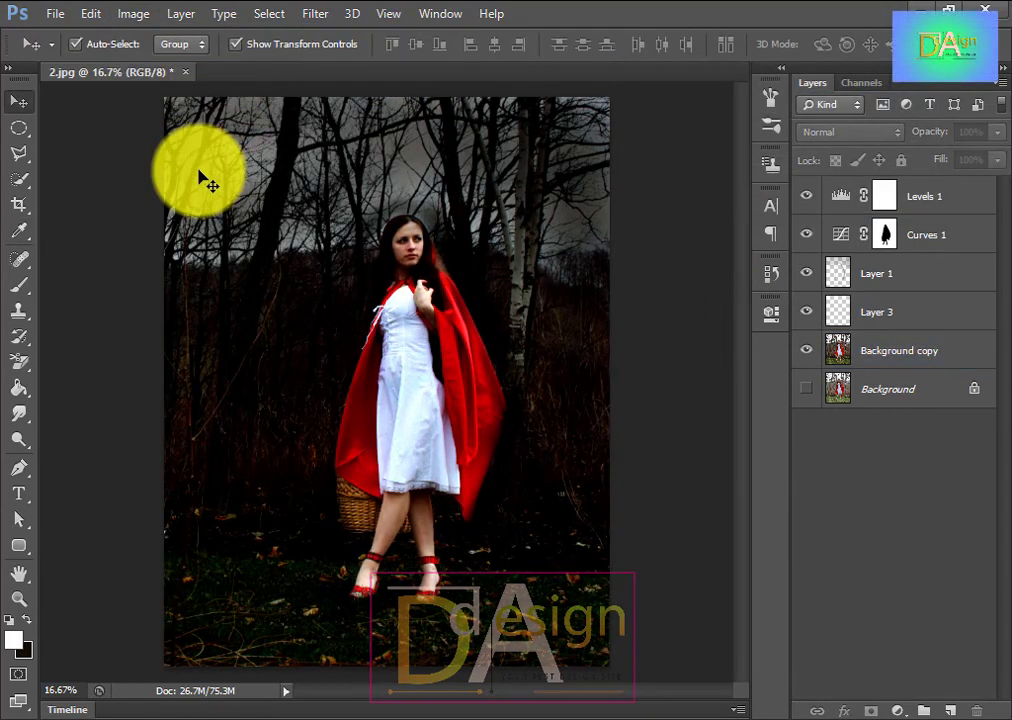
- Open the white wolf photo north_american_arctic_wolf_55_by_animalphotos_d37m2fb.jpg from the PNG picture folder
key(ctrl+o)
scroll(452, 350, down, 3)
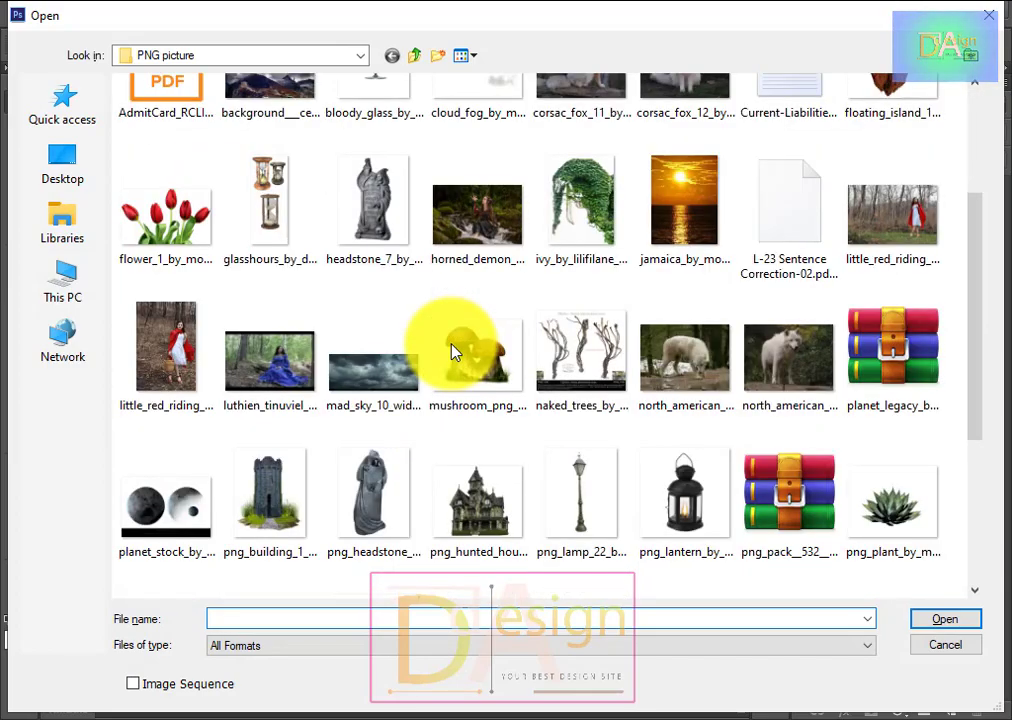
double_click(790, 352)
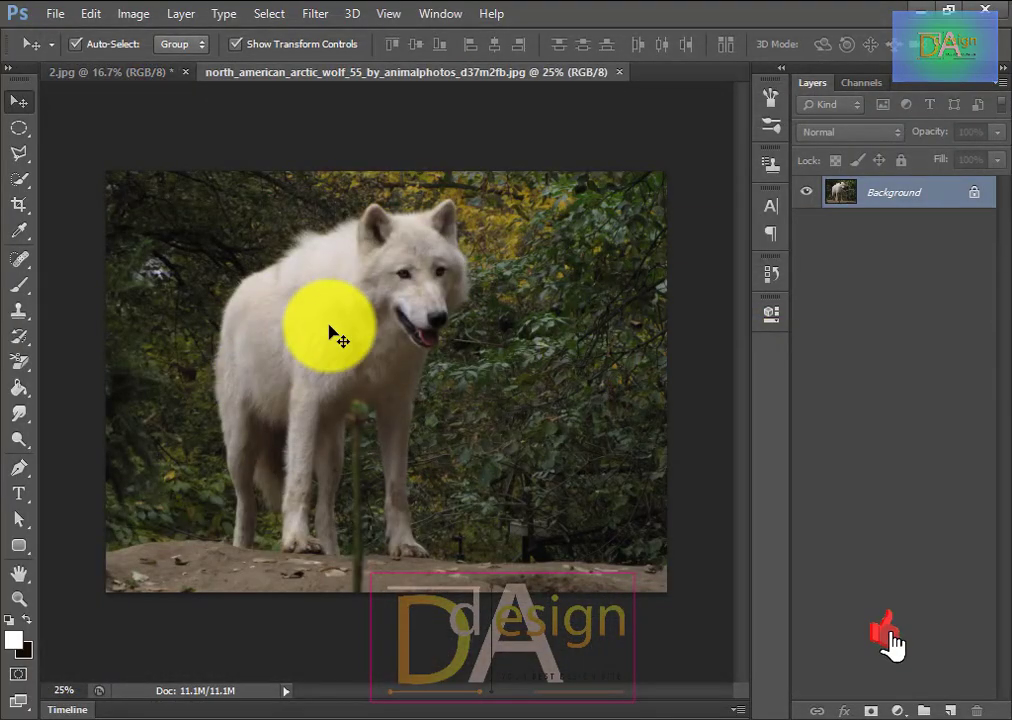
- Select the white wolf's head, body and legs with a 90-pixel Quick Selection brush
key(ctrl+0)
click(19, 178)
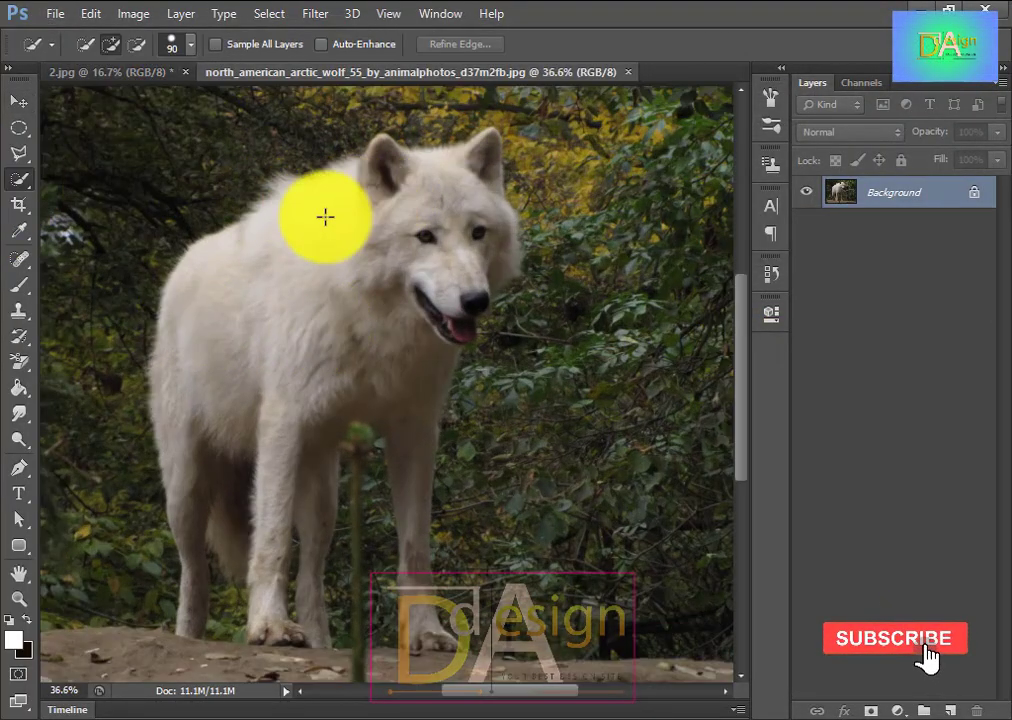
mouse_move(325, 217)
mouse_down()
mouse_move(208, 304)
mouse_move(191, 399)
mouse_move(206, 474)
mouse_move(297, 535)
mouse_move(301, 604)
mouse_move(322, 630)
mouse_move(327, 384)
mouse_move(453, 281)
mouse_up()
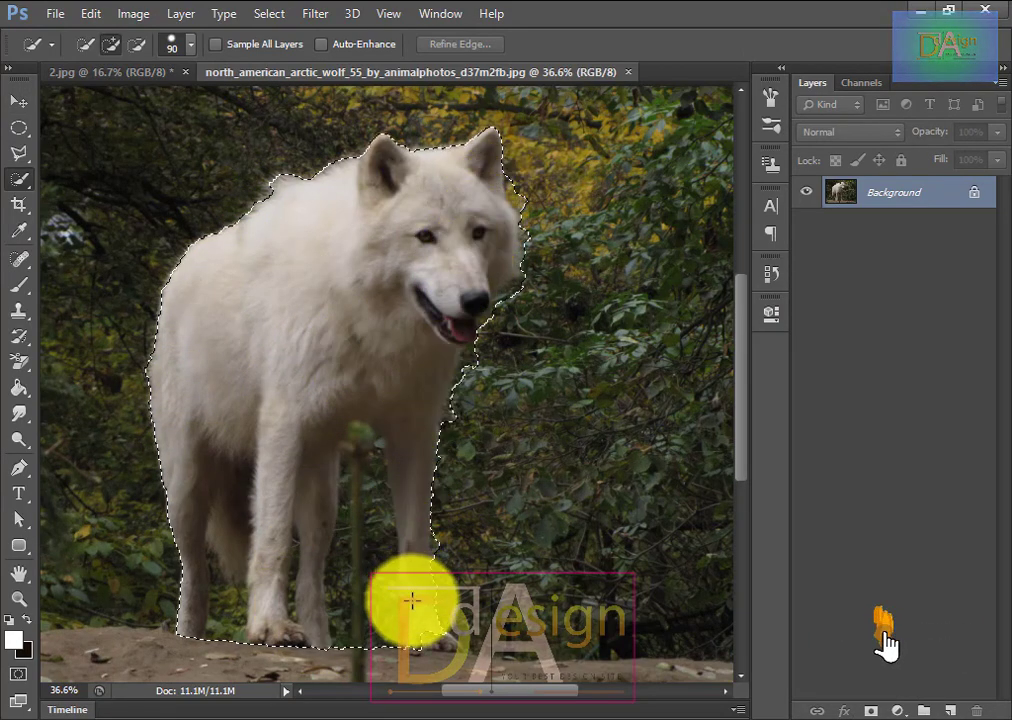
- Subtract the gap between the wolf's front legs from the selection and tighten its edge beside the head and muzzle
scroll(470, 463, down, 2)
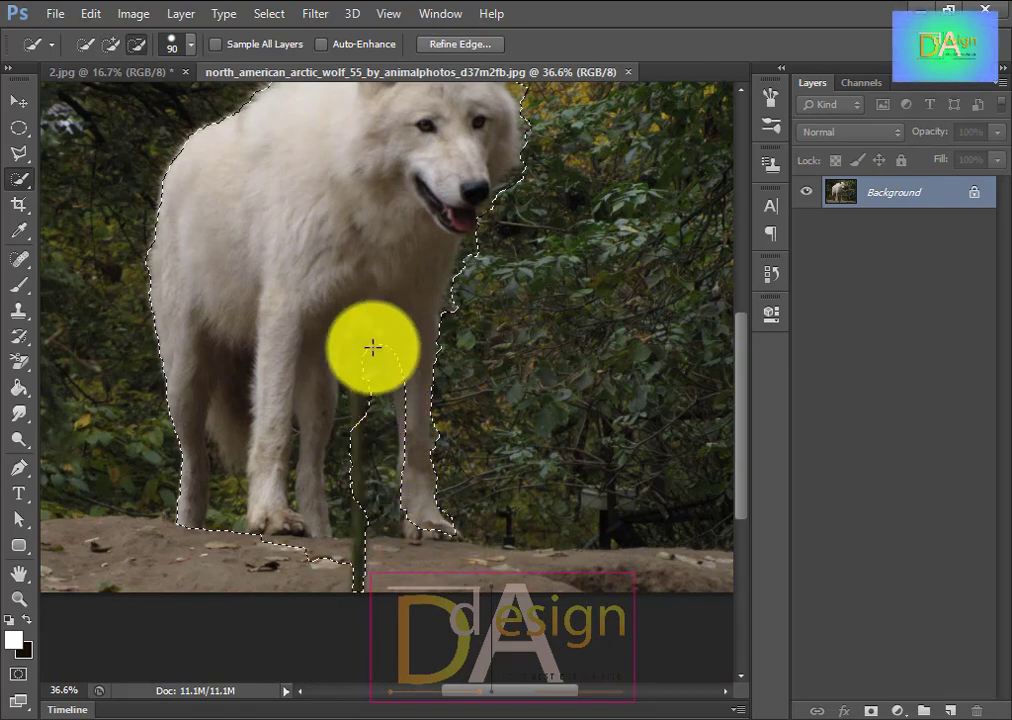
mouse_move(372, 347)
mouse_down()
mouse_move(348, 371)
mouse_move(343, 503)
mouse_up()
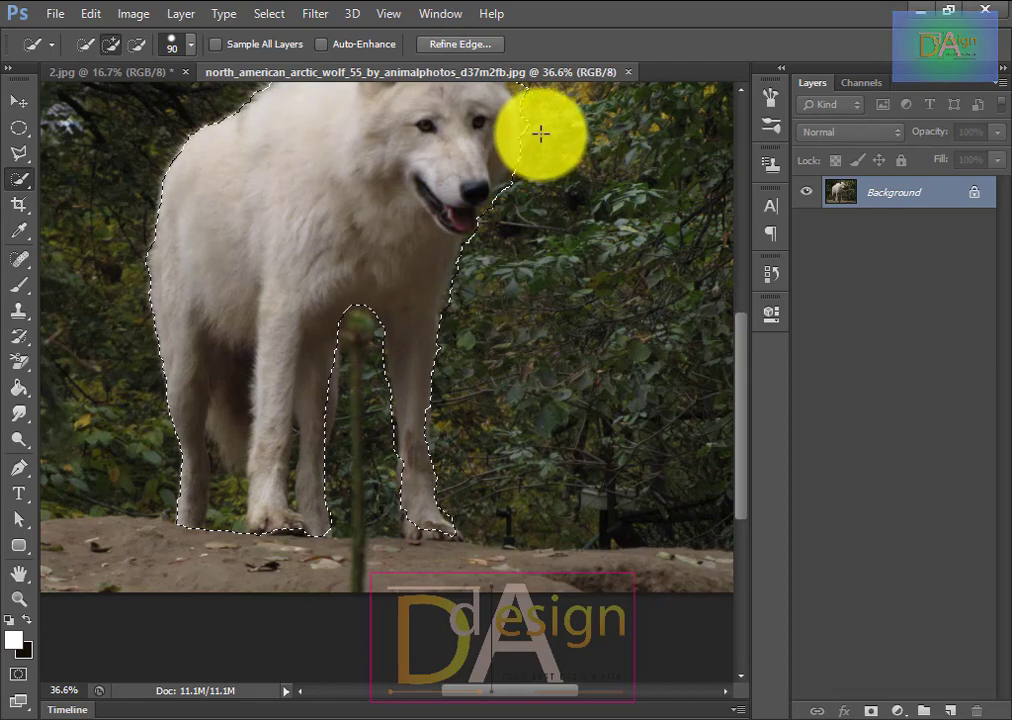
drag(540, 133, 540, 233)
drag(528, 185, 542, 254)
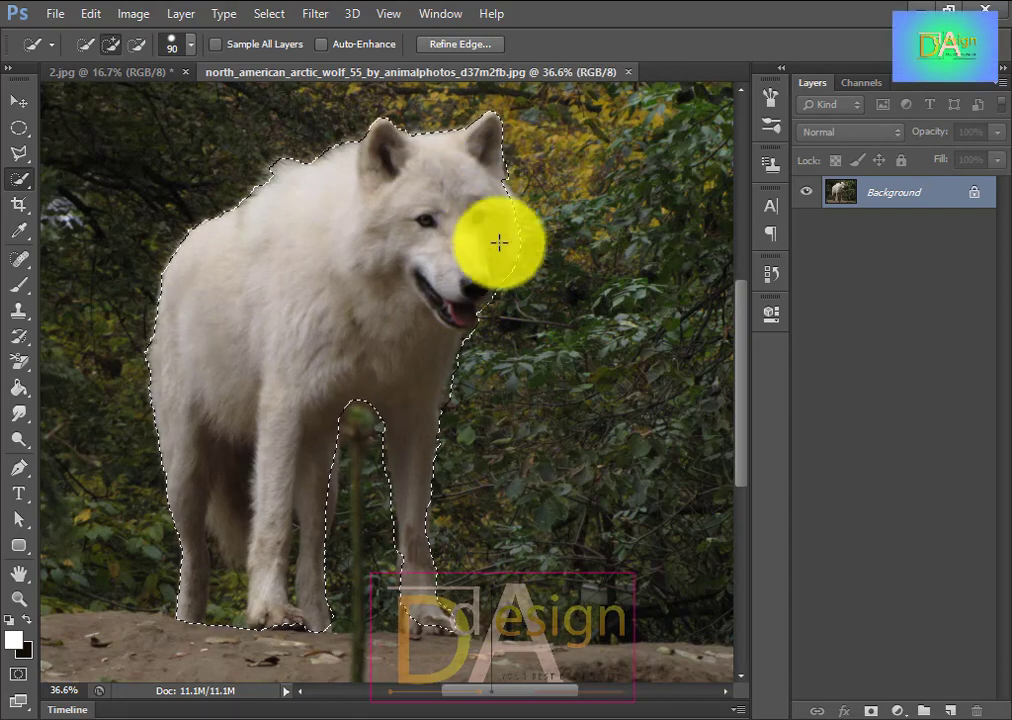
- Subtract the background gap between the wolf's hind leg and the neighbouring front leg from the selection
scroll(222, 482, down, 3)
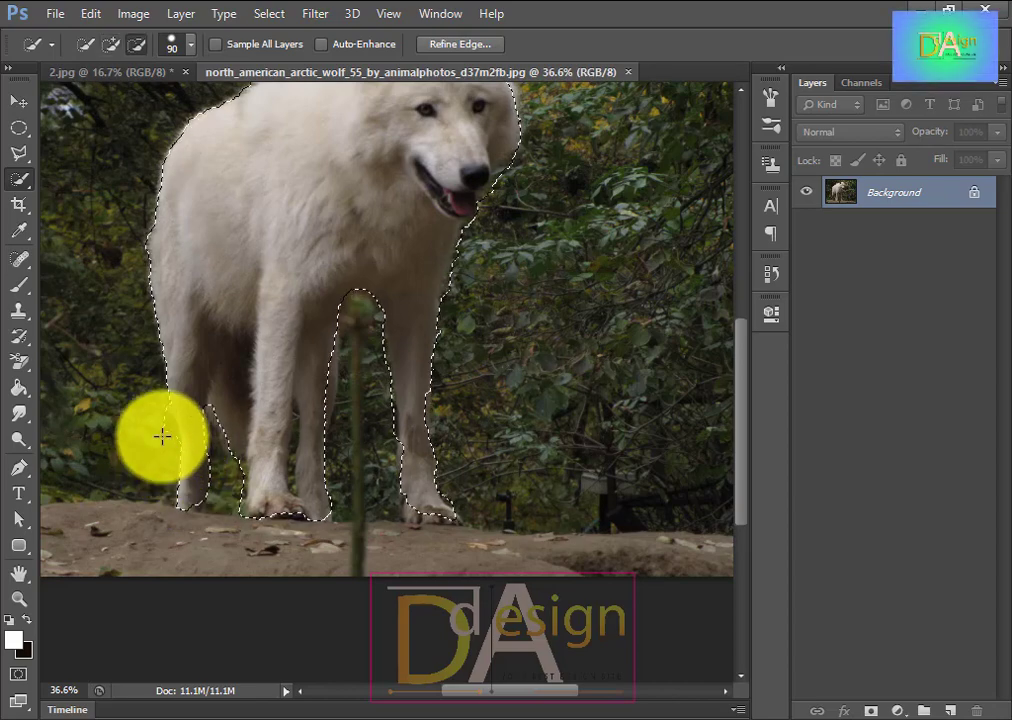
scroll(389, 388, up, 3)
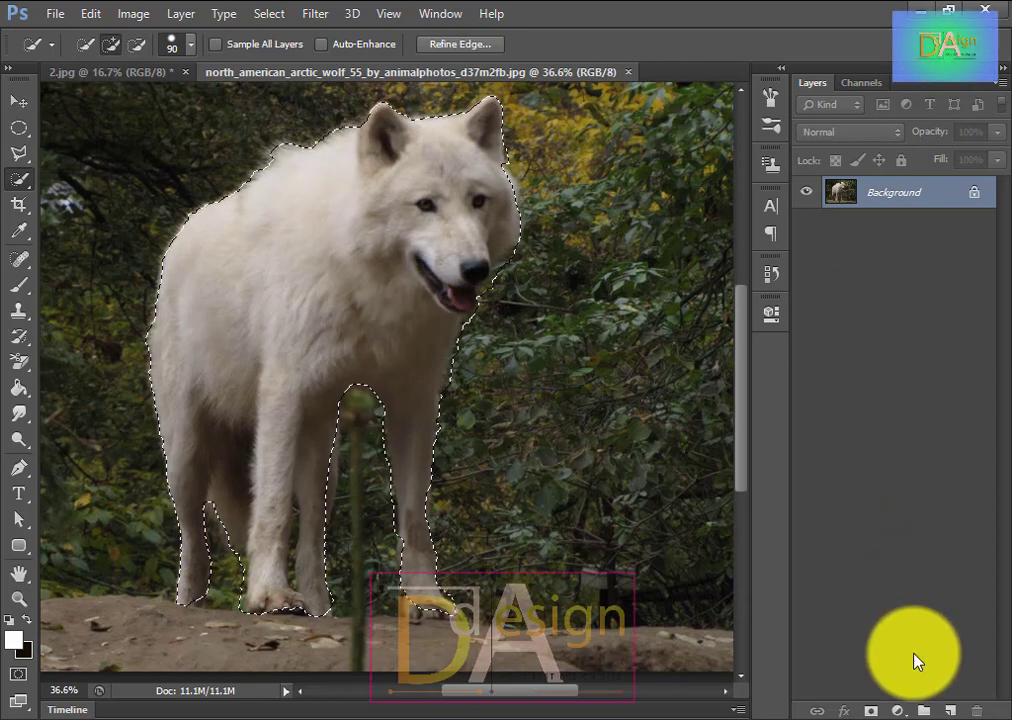
click(872, 712)
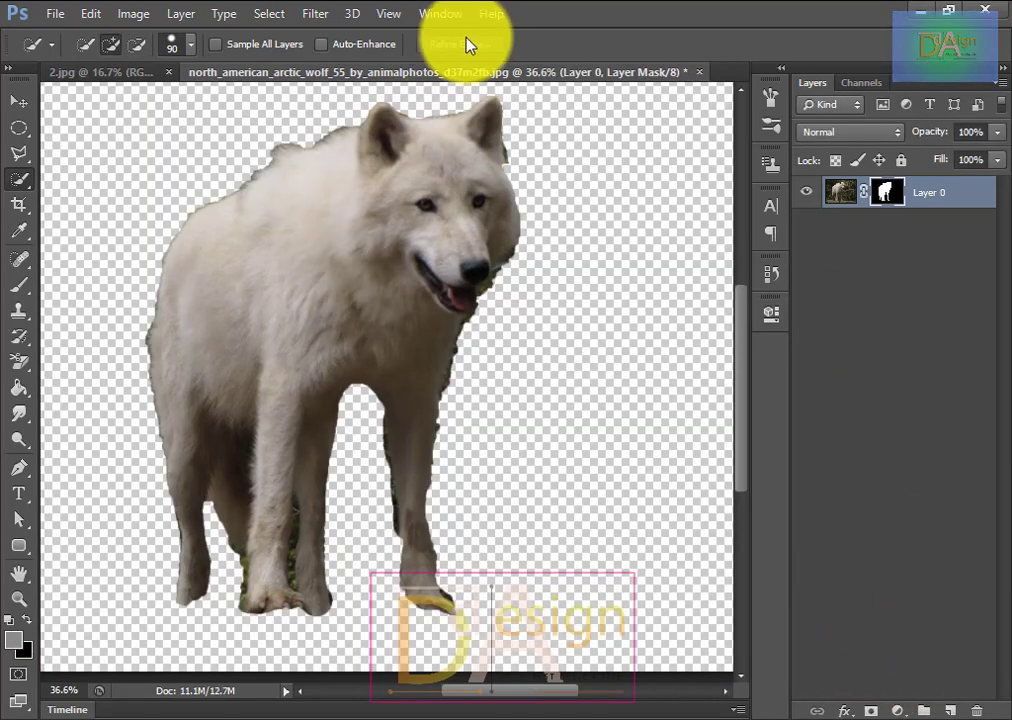
click(842, 193)
click(885, 198)
key(ctrl+z)
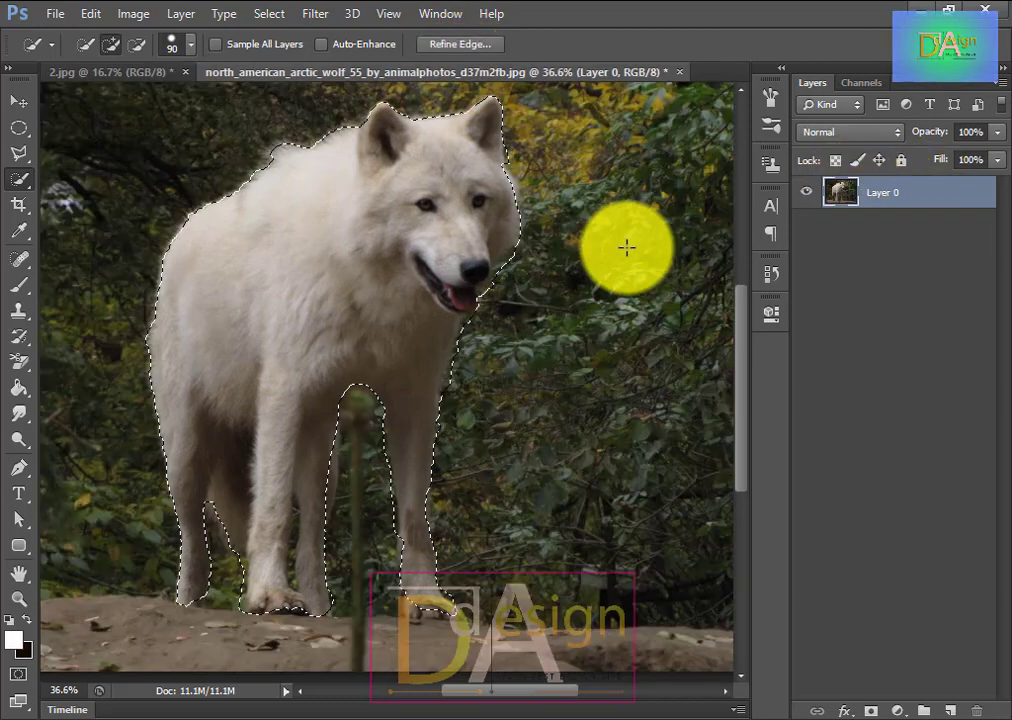
- In Refine Edge, brush along the wolf's fur outline, legs, head and back with the Refine Radius brush at size 35
click(463, 47)
drag(465, 48, 730, 80)
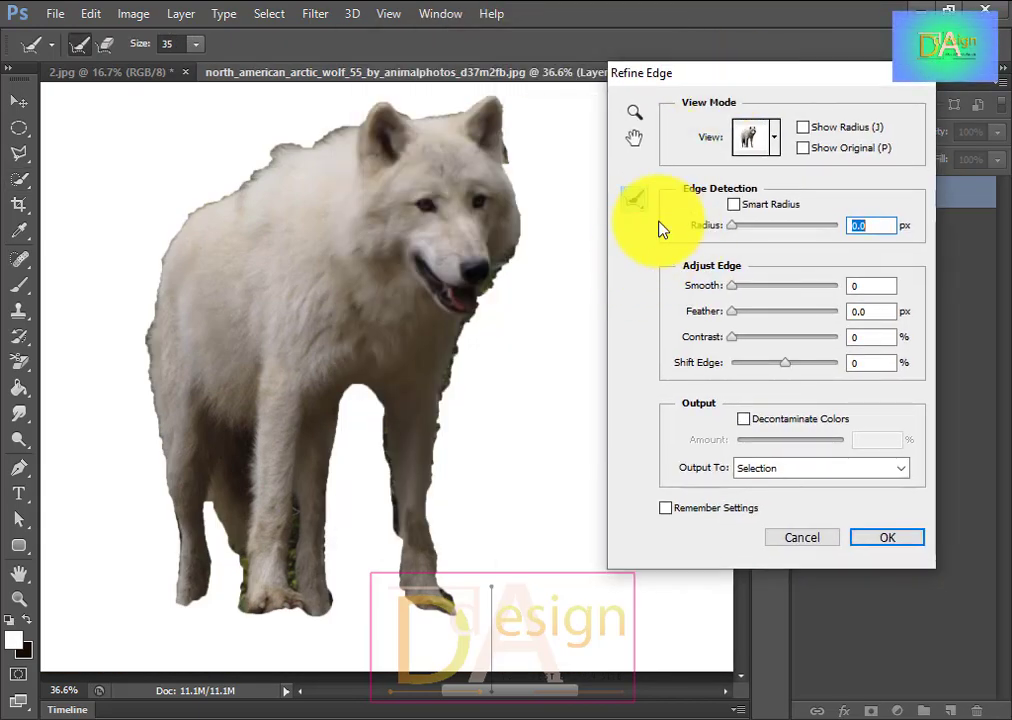
drag(261, 162, 215, 193)
mouse_move(169, 253)
mouse_down()
mouse_move(149, 382)
mouse_move(174, 454)
mouse_move(160, 397)
mouse_move(184, 594)
mouse_move(206, 509)
mouse_move(244, 556)
mouse_move(249, 601)
mouse_move(307, 562)
mouse_move(322, 595)
mouse_move(335, 425)
mouse_move(351, 381)
mouse_move(387, 423)
mouse_move(403, 587)
mouse_move(438, 583)
mouse_move(426, 500)
mouse_move(472, 330)
mouse_move(452, 368)
mouse_move(483, 289)
mouse_up()
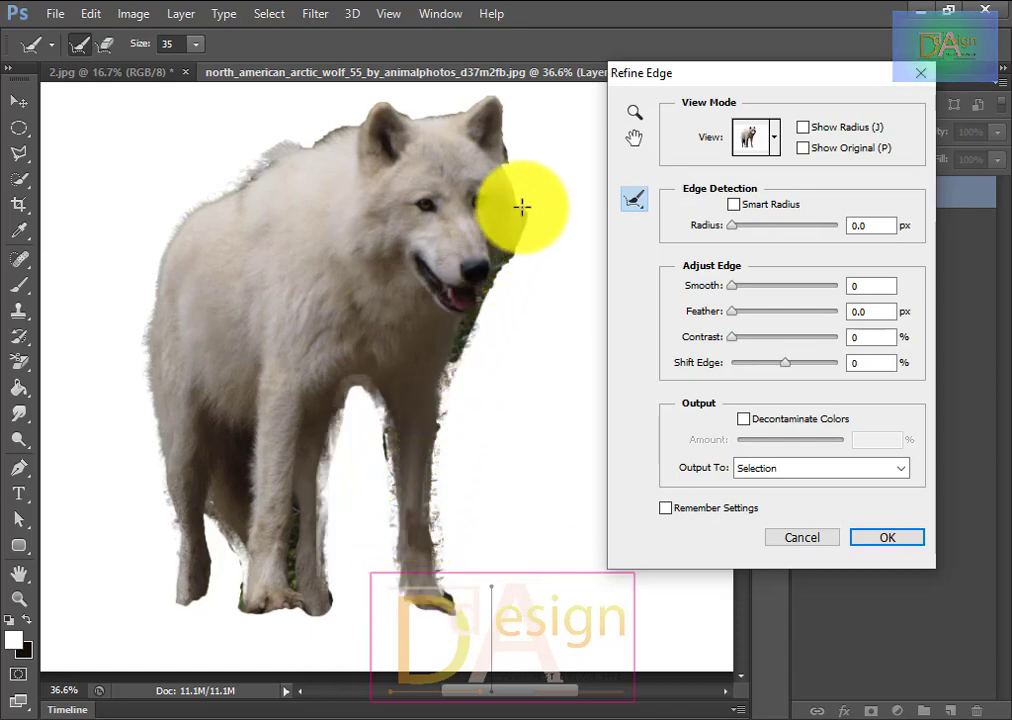
mouse_move(516, 195)
mouse_down()
mouse_move(492, 93)
mouse_move(343, 125)
mouse_up()
mouse_move(279, 156)
mouse_down()
mouse_move(194, 210)
mouse_move(355, 167)
mouse_move(765, 180)
mouse_up()
- Refine the wolf selection with Radius 0.9 px, Smooth 53 and Feather about 5.4 px, output as a selection
drag(770, 230, 840, 230)
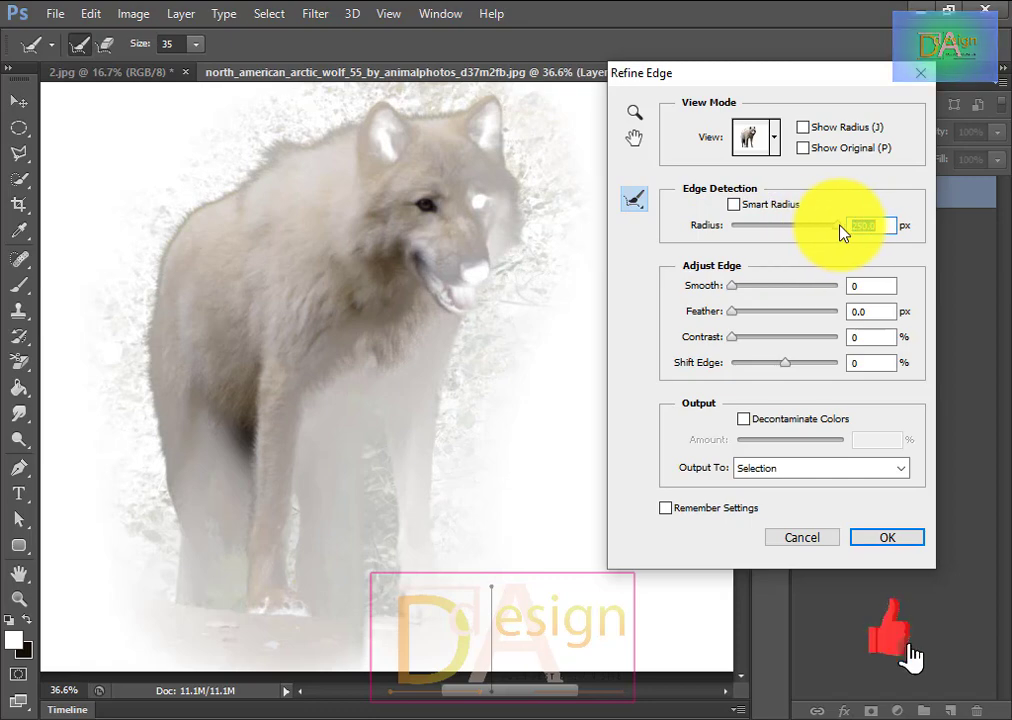
drag(768, 240, 756, 233)
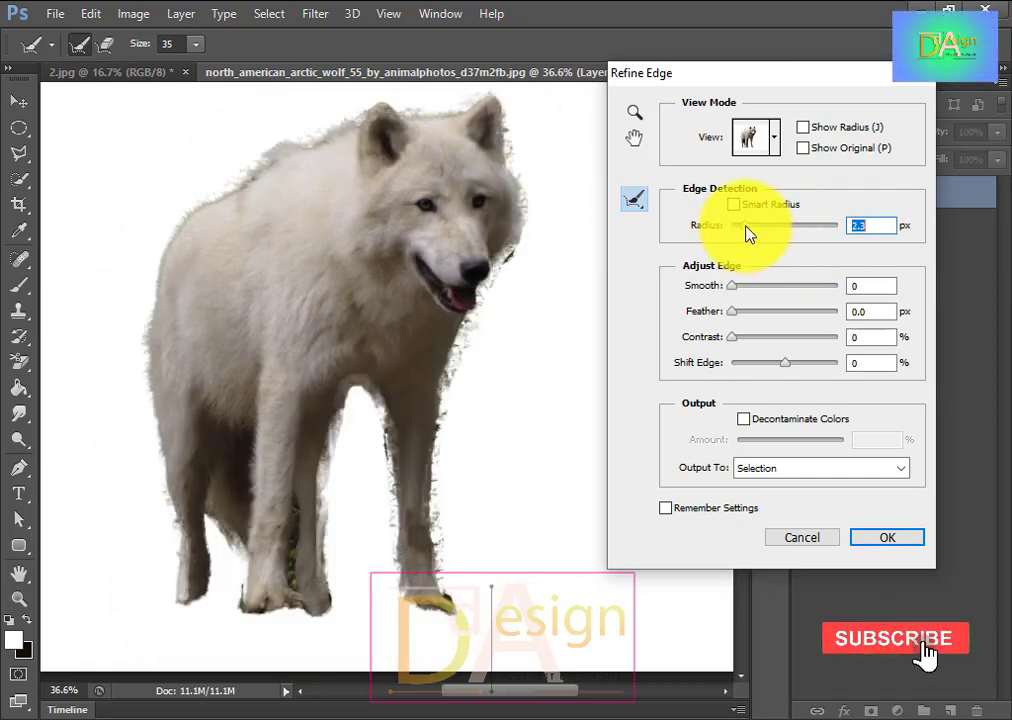
drag(733, 286, 761, 288)
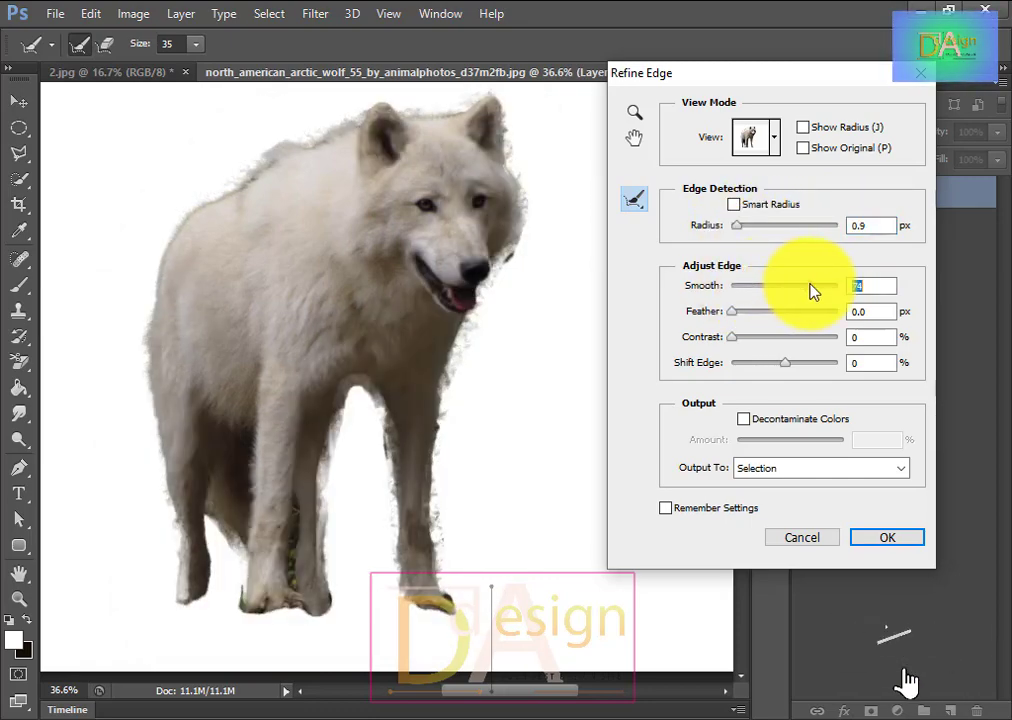
key(Tab)
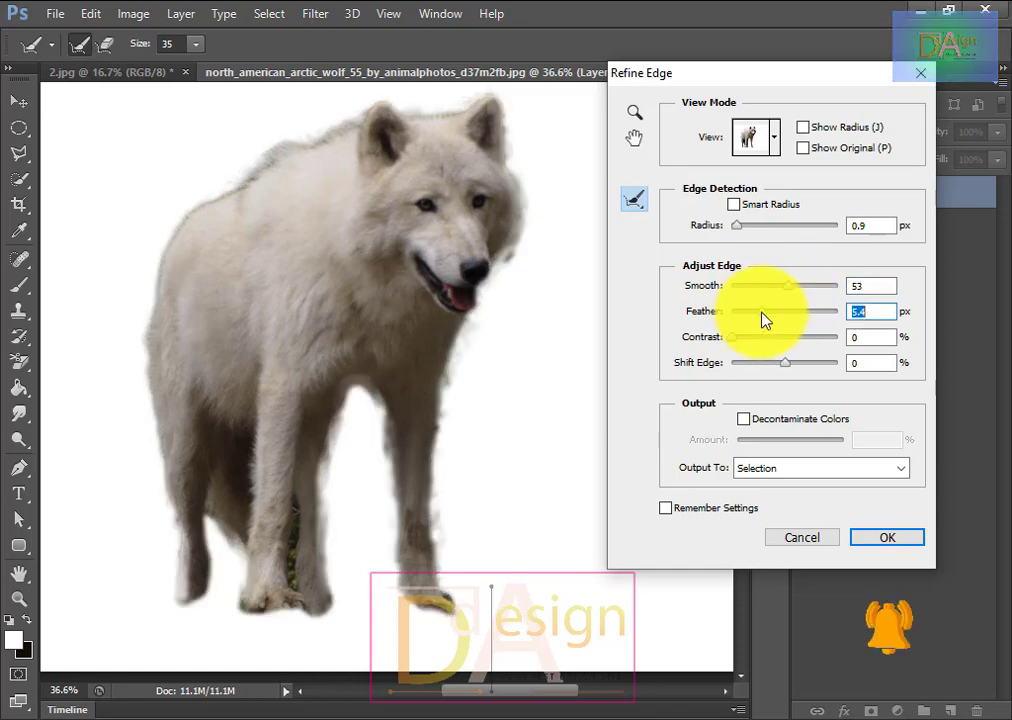
click(887, 537)
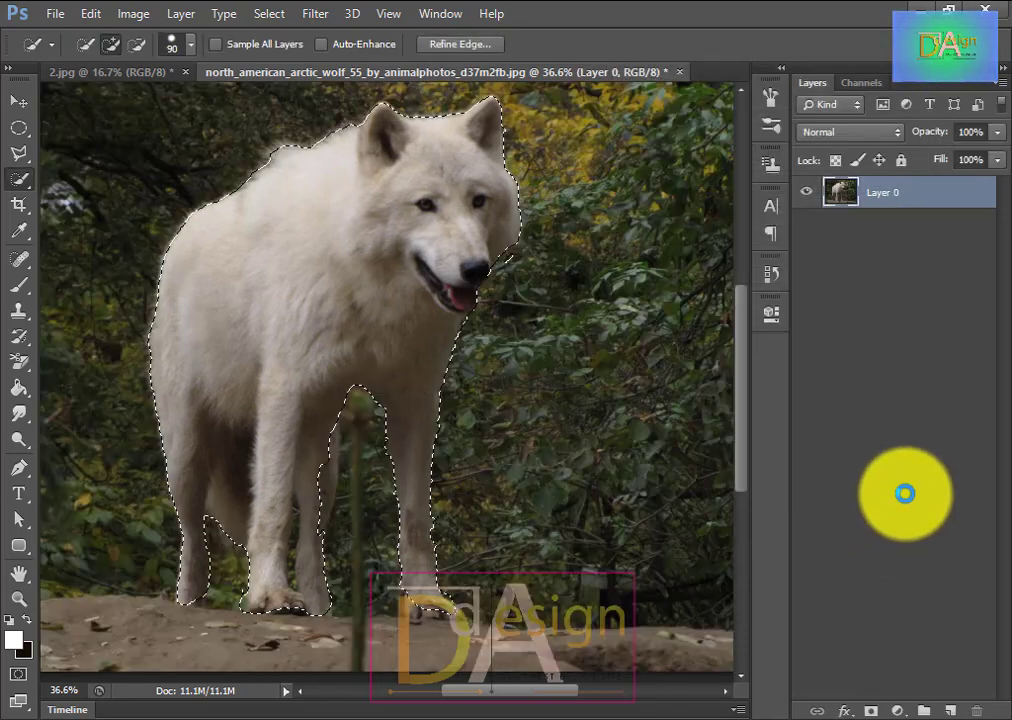
- Mask the photo to the wolf selection and clear the leftover background sliver between its front legs using the Polygonal Lasso
click(871, 711)
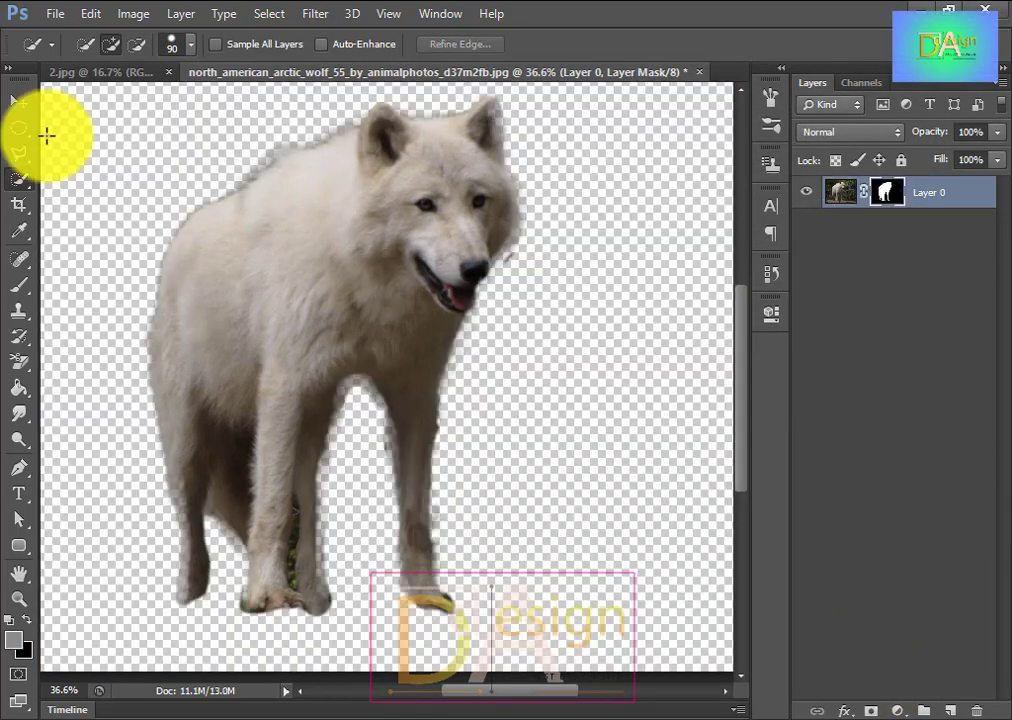
click(19, 128)
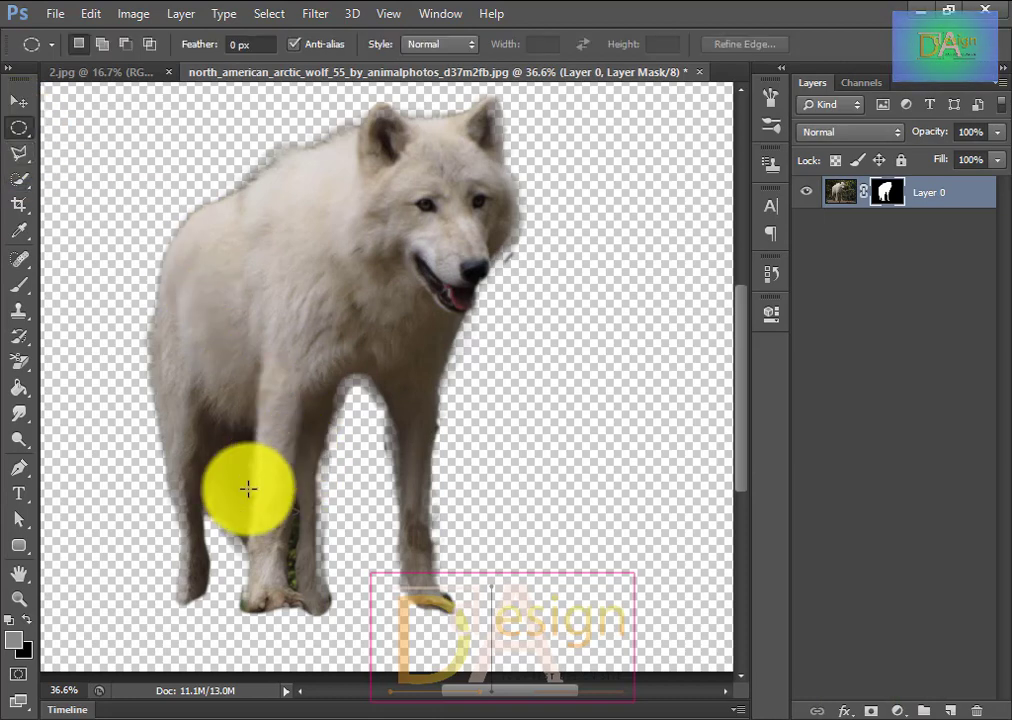
click(19, 154)
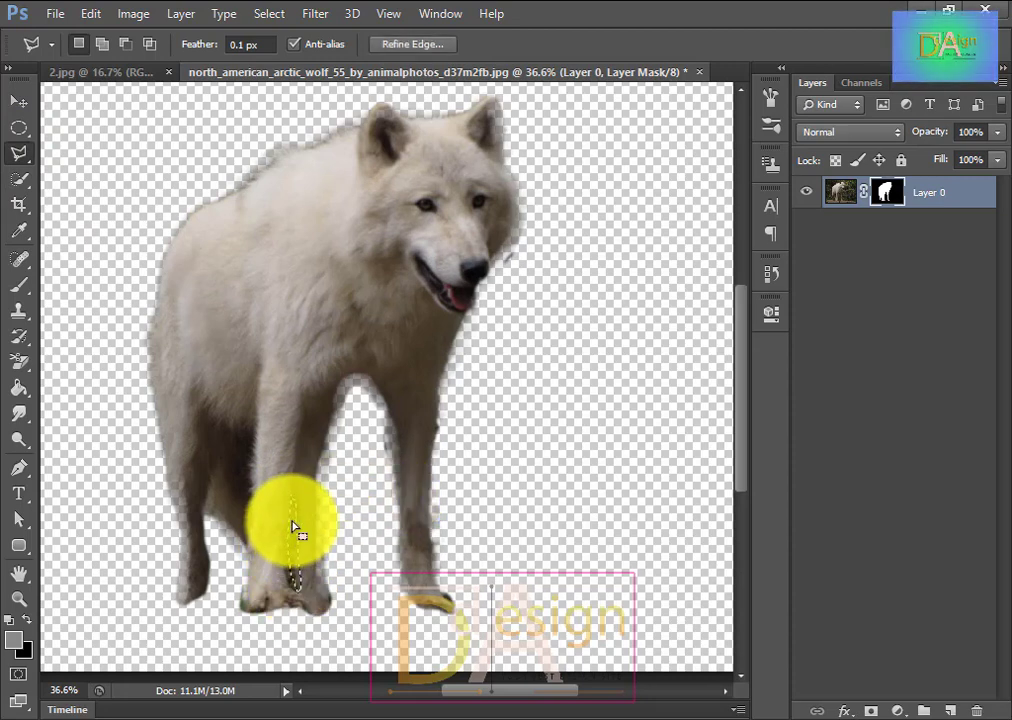
- Bring the masked wolf into the 2.jpg composite and scale it down in front of the woman
click(24, 101)
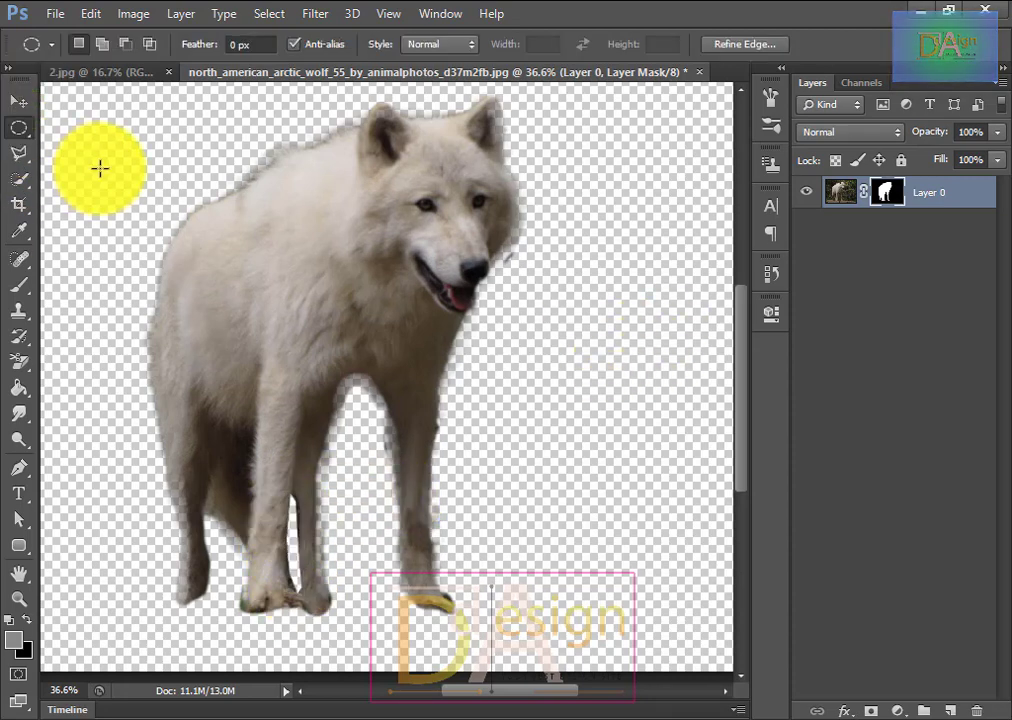
drag(181, 205, 463, 452)
drag(666, 362, 569, 377)
key(Return)
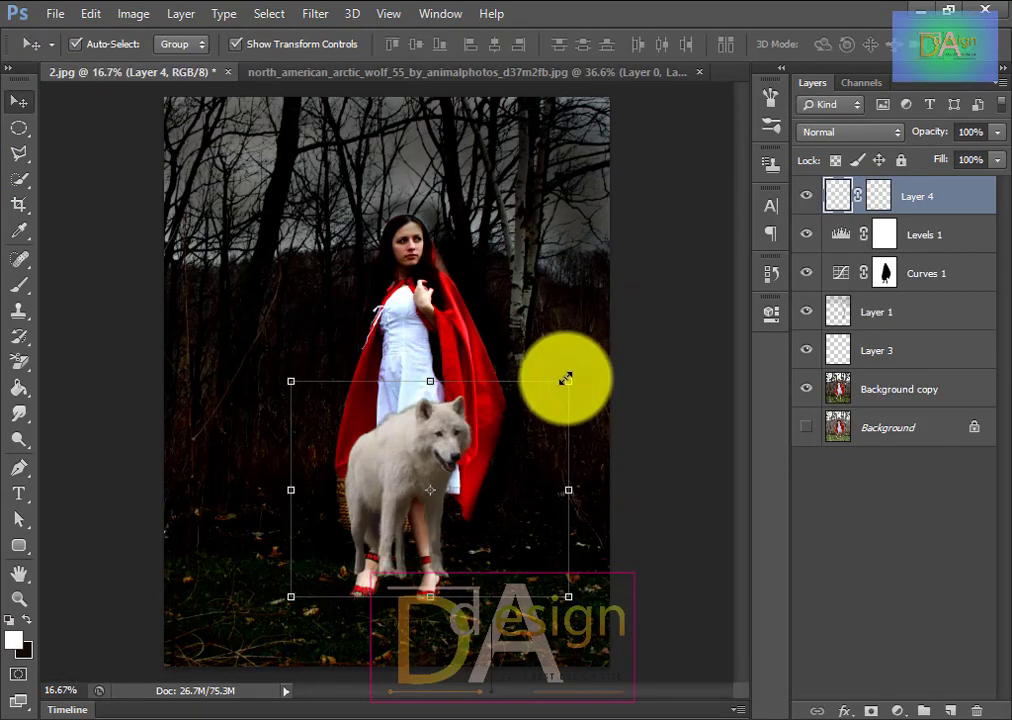
- Apply the layer mask on Layer 4 so the wolf cutout becomes permanent
right_click(515, 436)
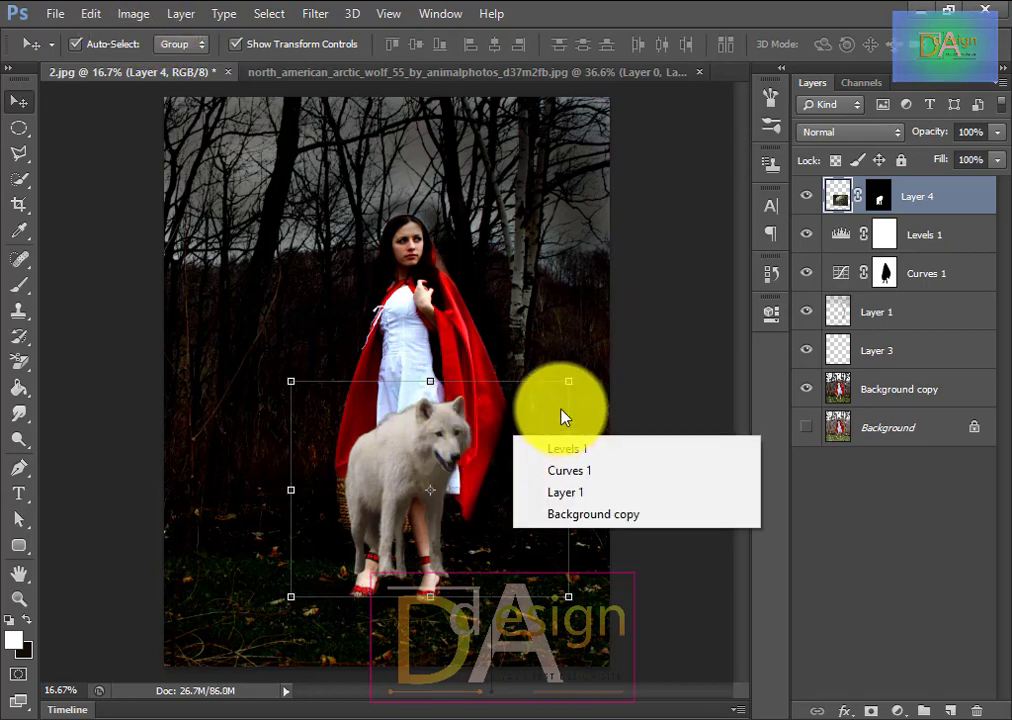
right_click(570, 381)
click(315, 435)
right_click(402, 461)
click(404, 454)
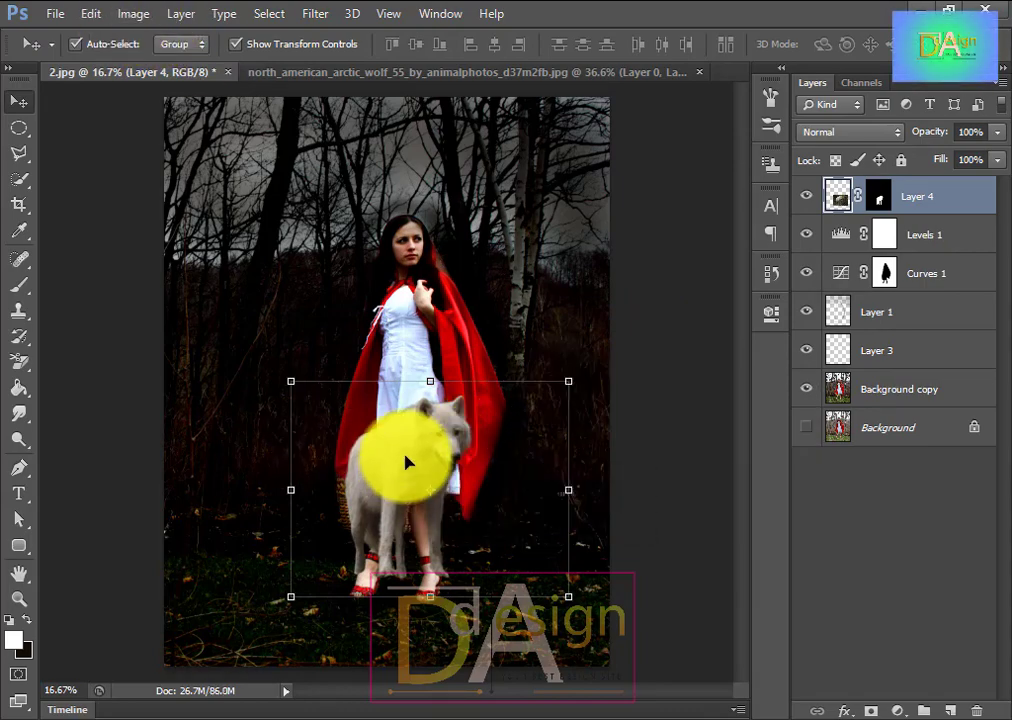
right_click(886, 205)
click(800, 265)
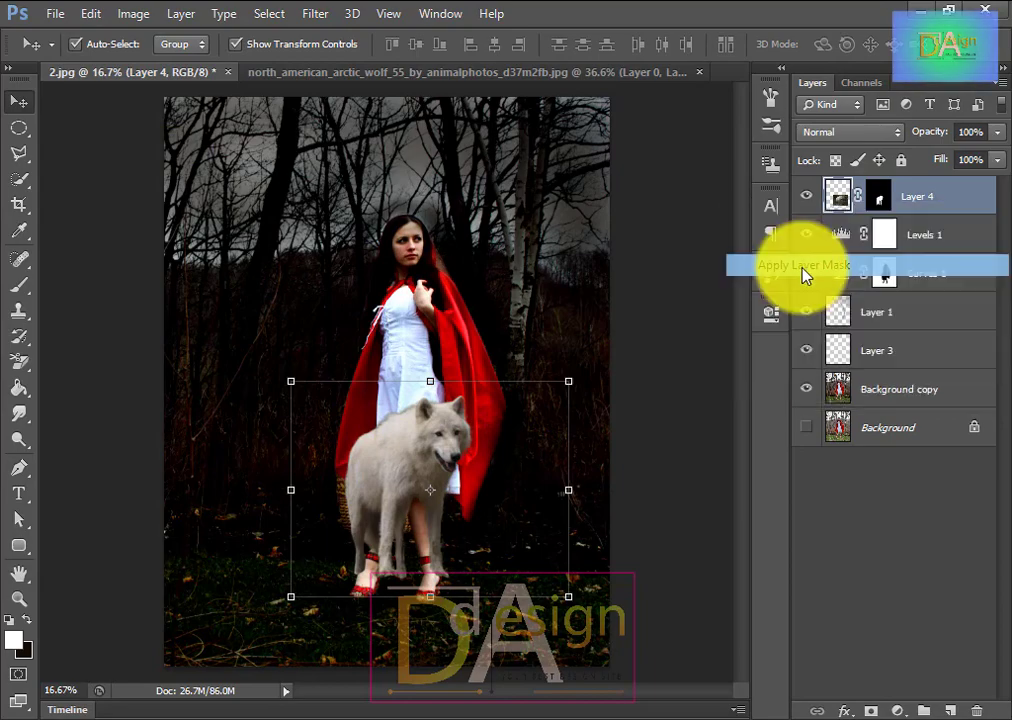
- Flip the wolf horizontally and place it beside the woman, next to the hanging edge of her cape
click(133, 13)
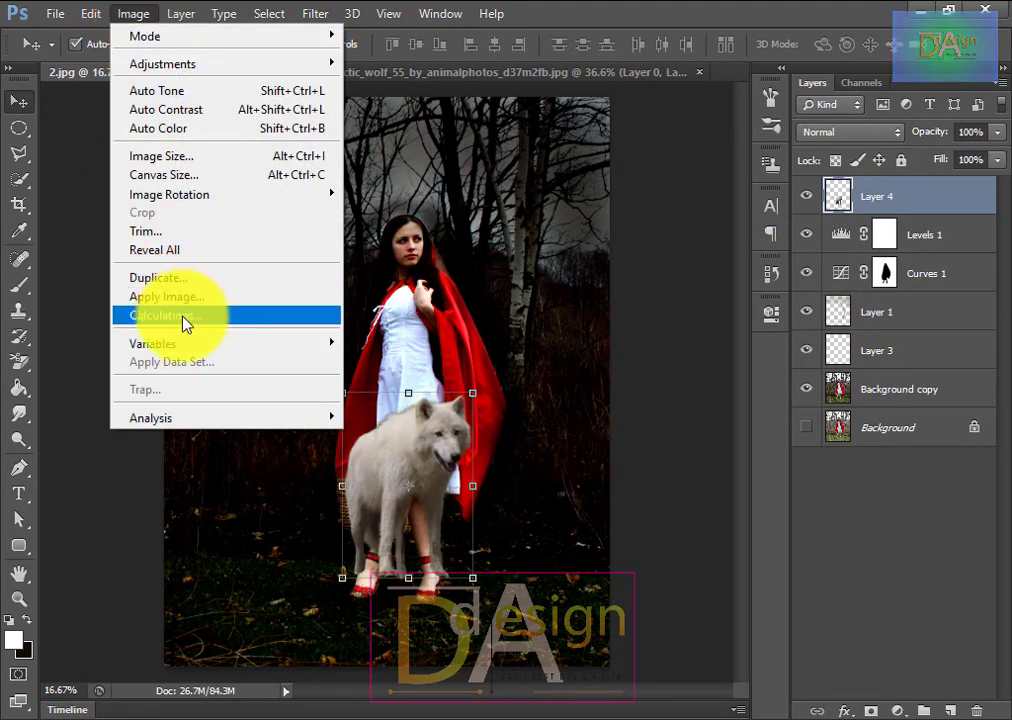
mouse_move(90, 13)
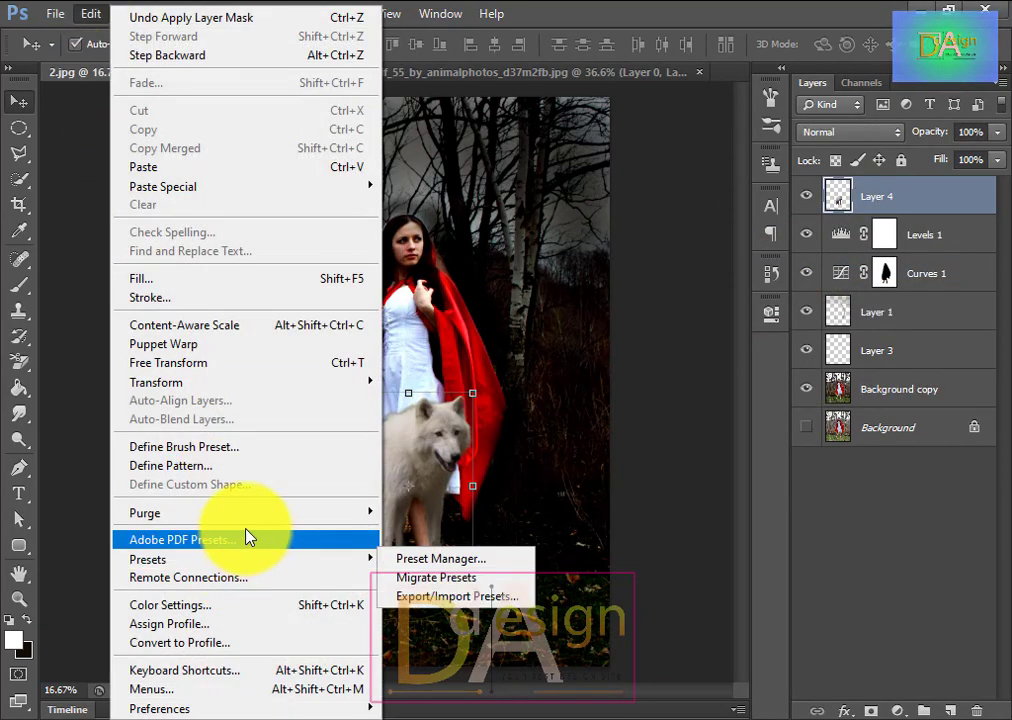
mouse_move(237, 390)
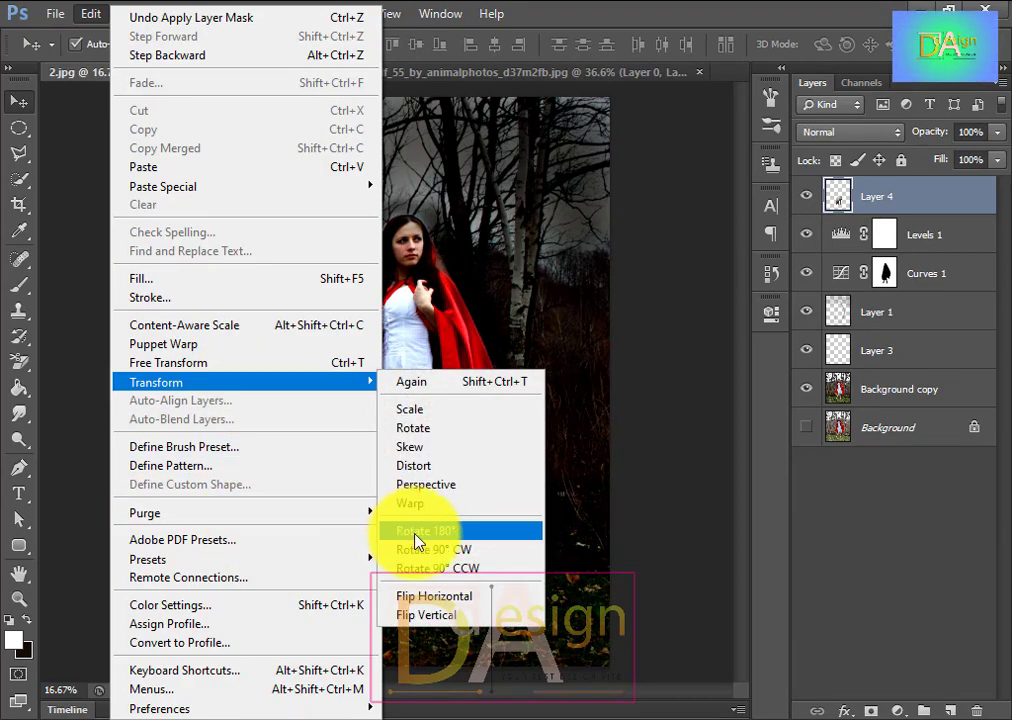
click(418, 596)
drag(425, 486, 529, 530)
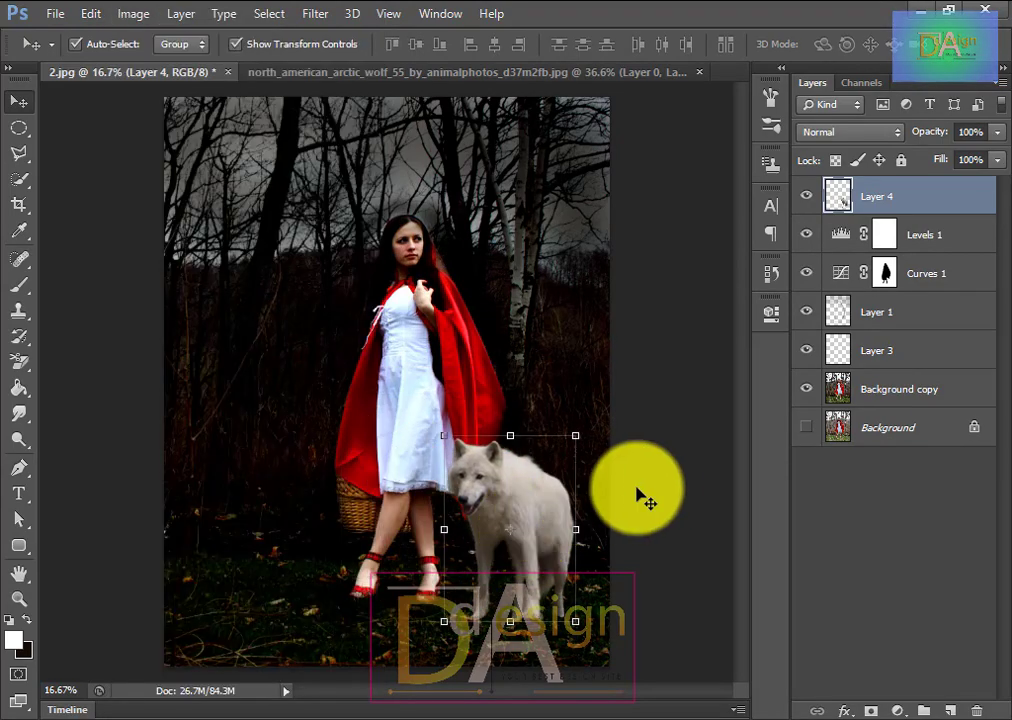
- Scale the wolf down further and stand it on the forest floor beside the woman, clear of her cape
scroll(637, 492, up, 10)
scroll(640, 460, down, 6)
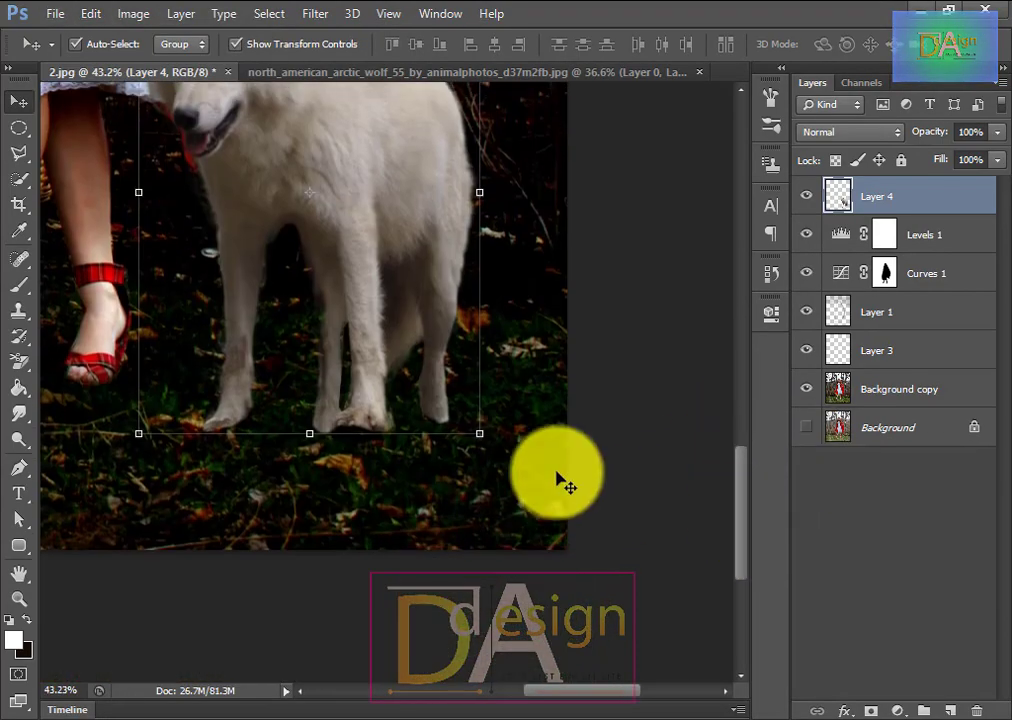
scroll(420, 414, up, 1)
drag(363, 378, 527, 442)
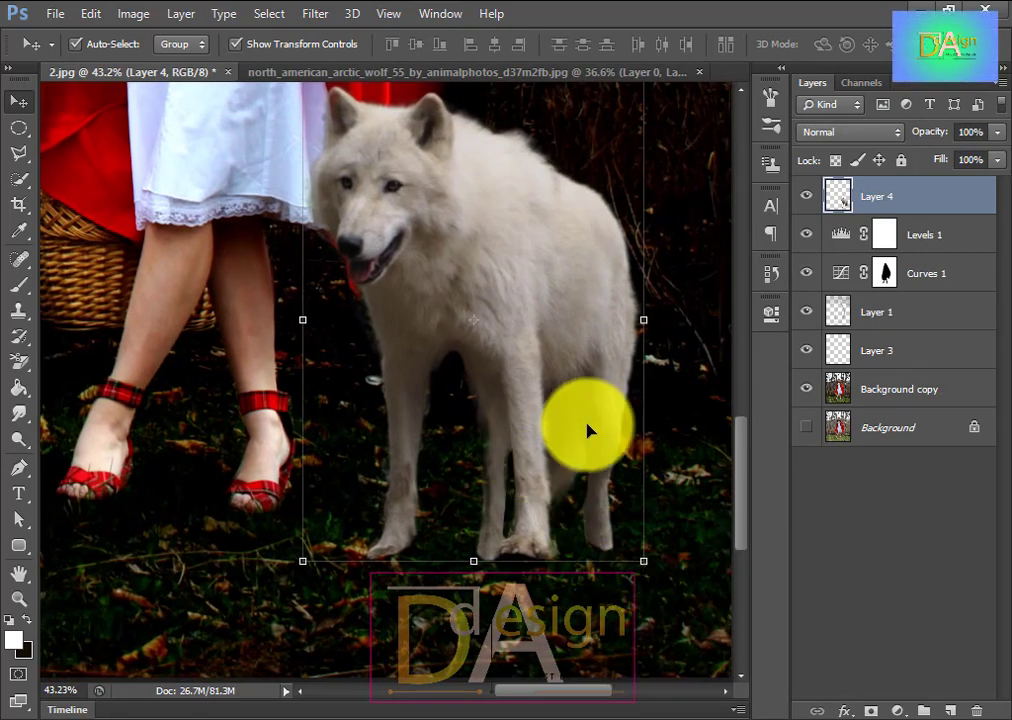
scroll(647, 233, up, 2)
drag(645, 157, 569, 276)
drag(520, 460, 580, 458)
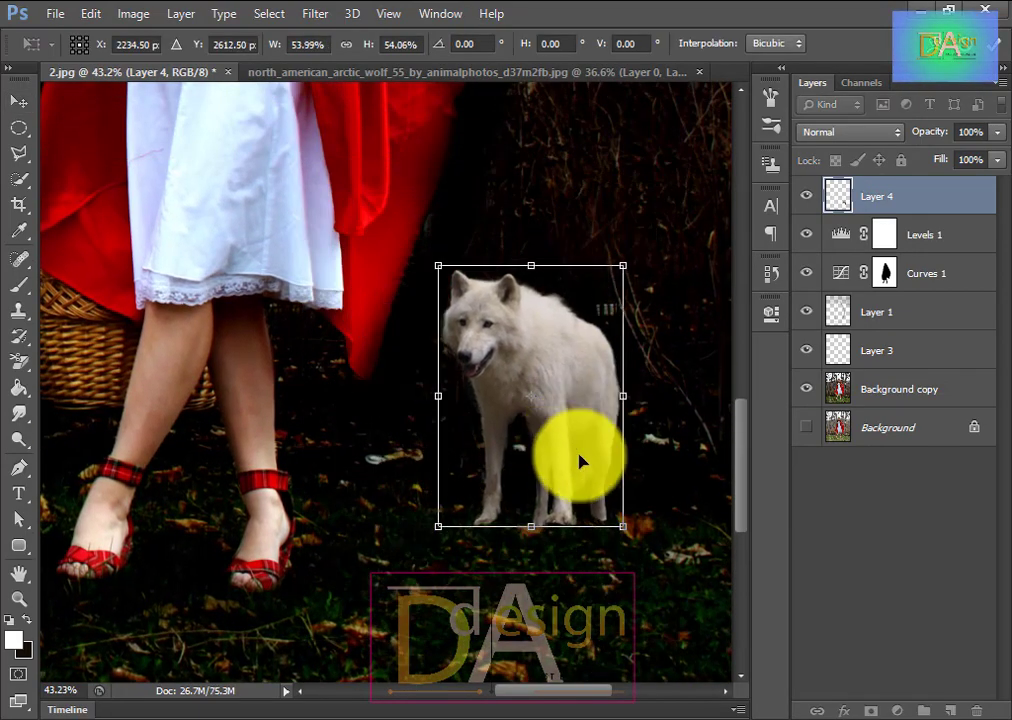
drag(634, 538, 660, 576)
drag(553, 467, 588, 490)
key(Return)
scroll(630, 470, down, 2)
- Darken the wolf and raise its contrast with a Levels adjustment using input levels 18, 0.68 and 233
click(181, 13)
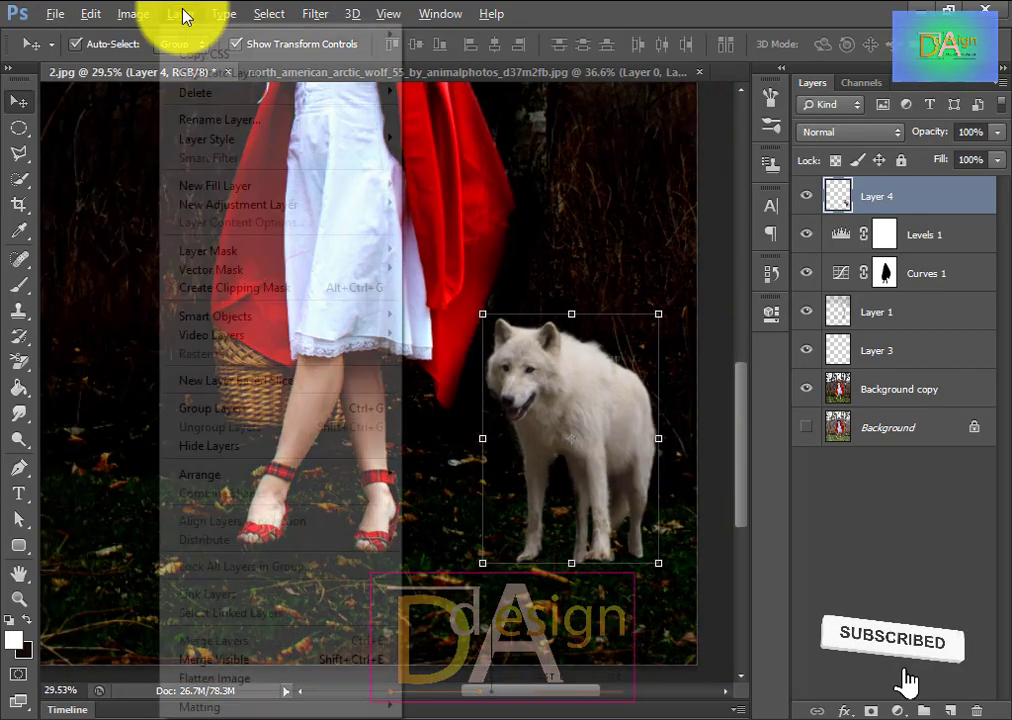
mouse_move(133, 13)
mouse_move(158, 65)
click(384, 77)
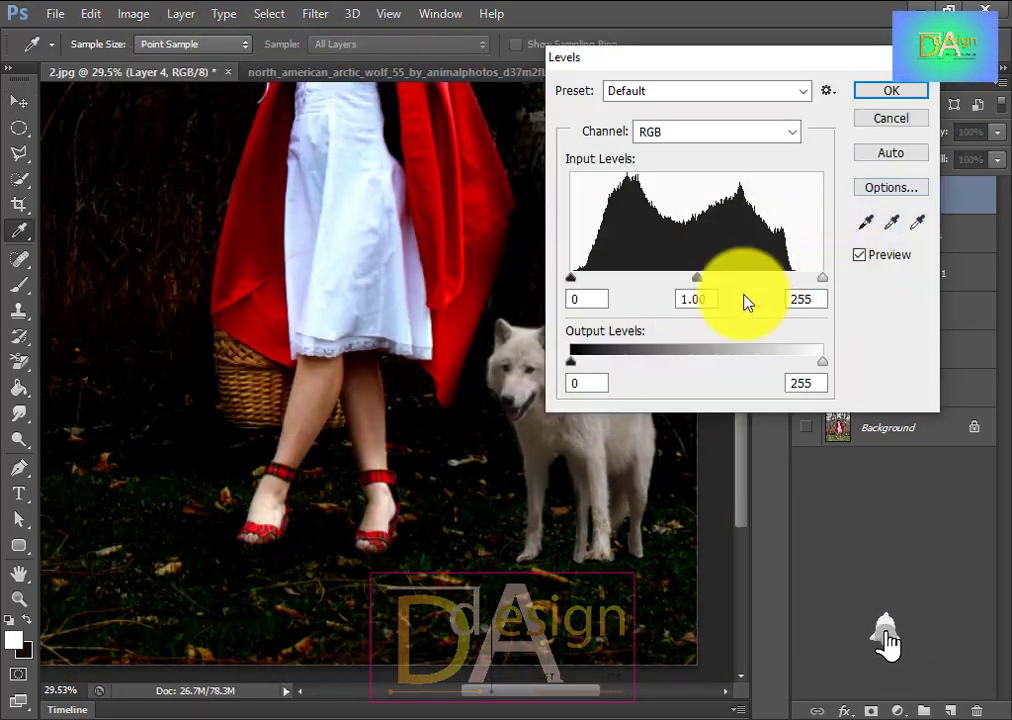
drag(681, 59, 831, 80)
drag(845, 296, 876, 296)
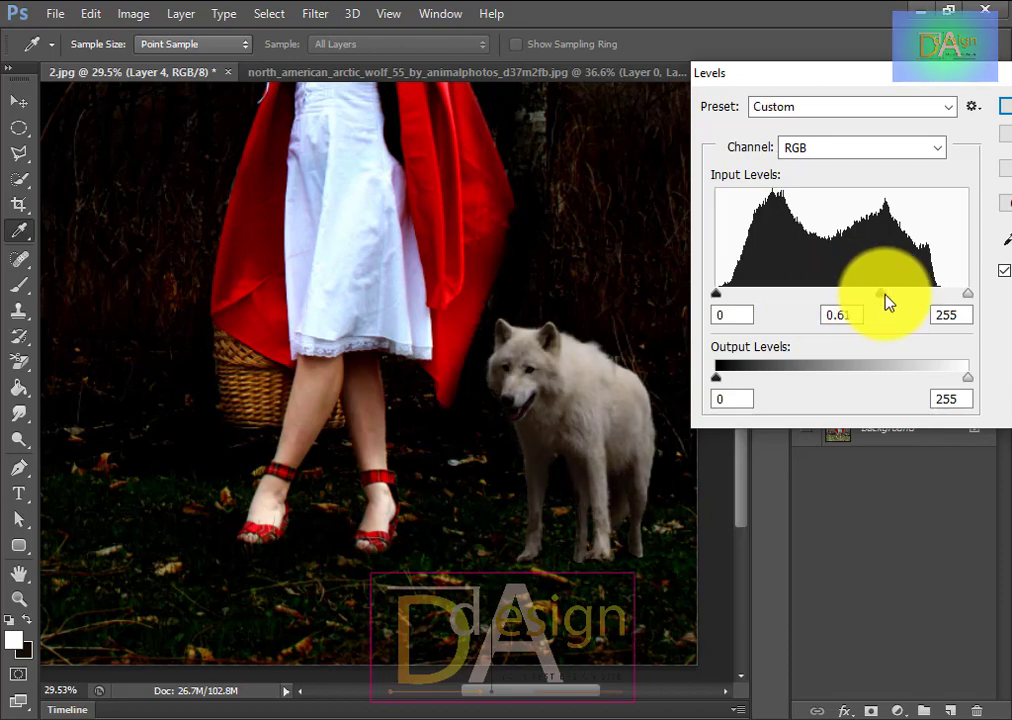
drag(967, 296, 945, 300)
drag(717, 296, 736, 300)
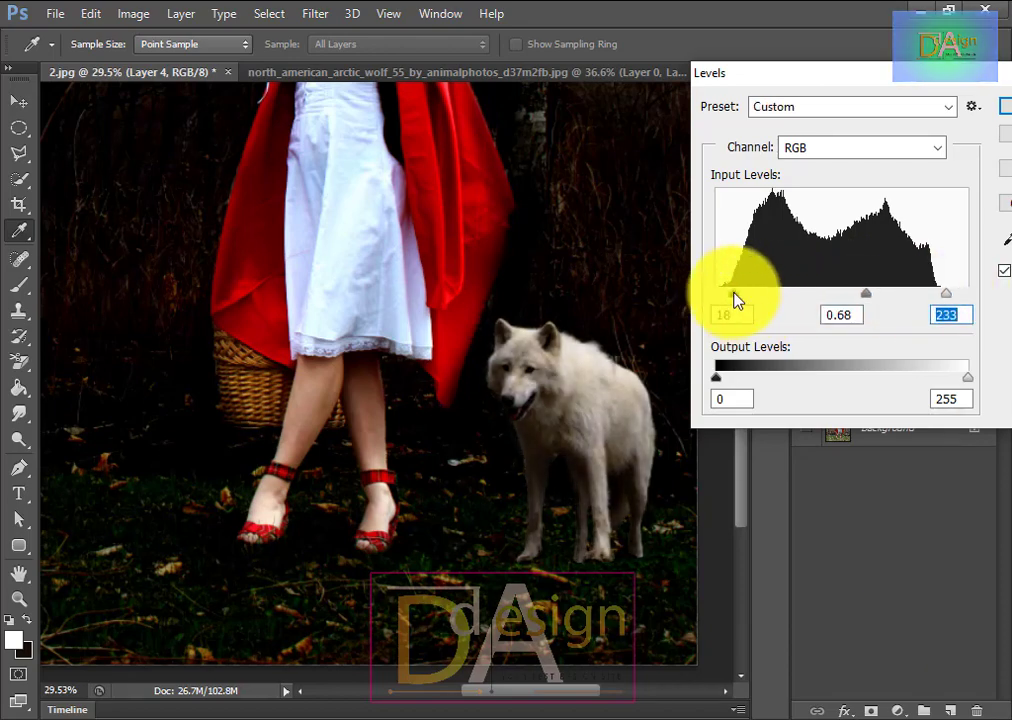
drag(912, 76, 817, 87)
click(949, 119)
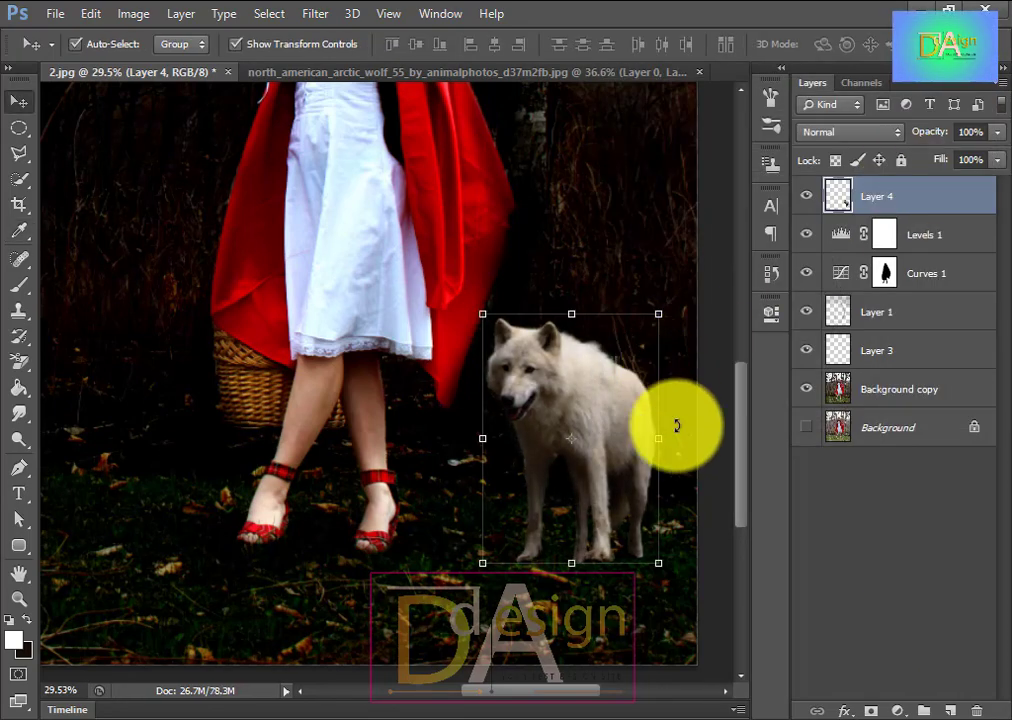
- On a new layer above the wolf, brush black shading over its back and hindquarters at 24% opacity and 41% flow
click(950, 710)
click(18, 284)
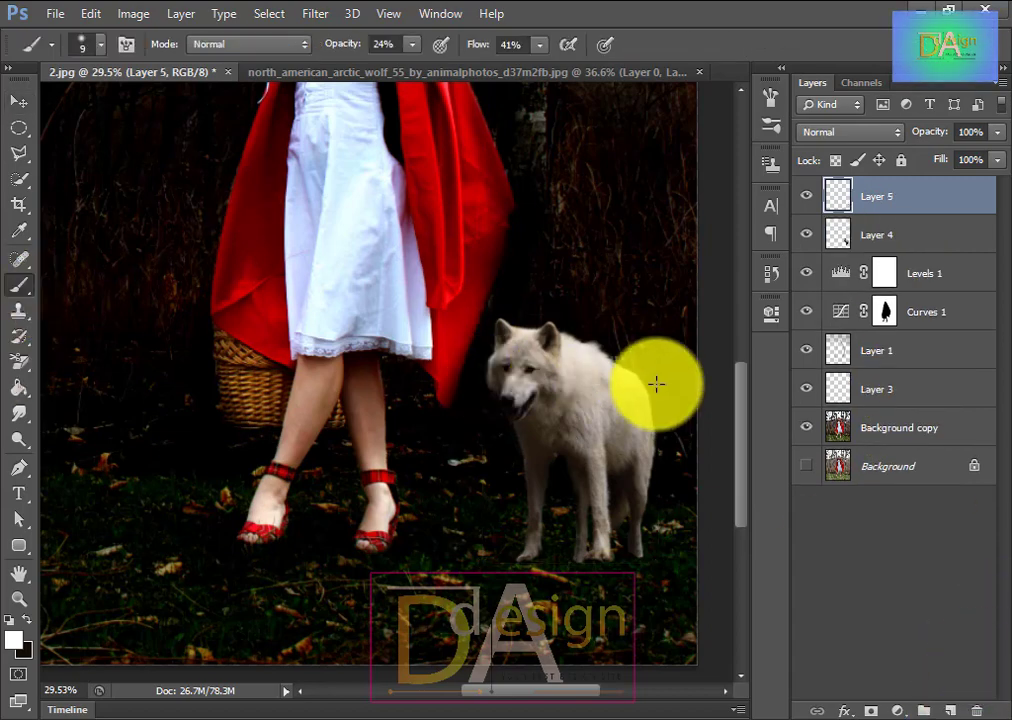
key(])
key(])
key(])
key(])
key(])
key(])
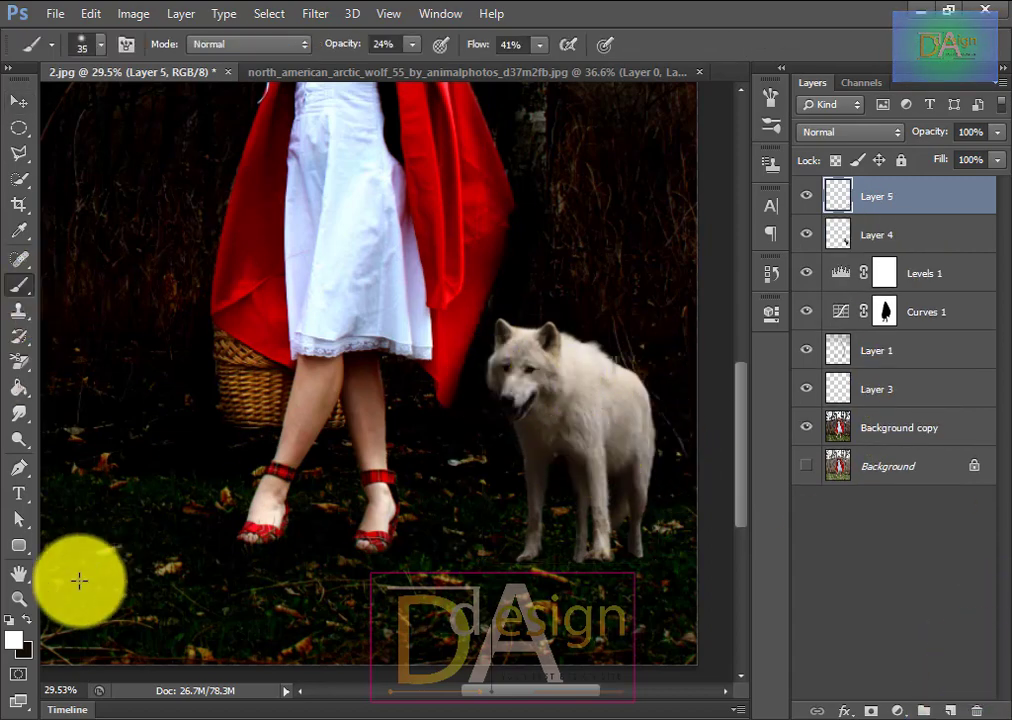
click(27, 619)
drag(656, 447, 654, 404)
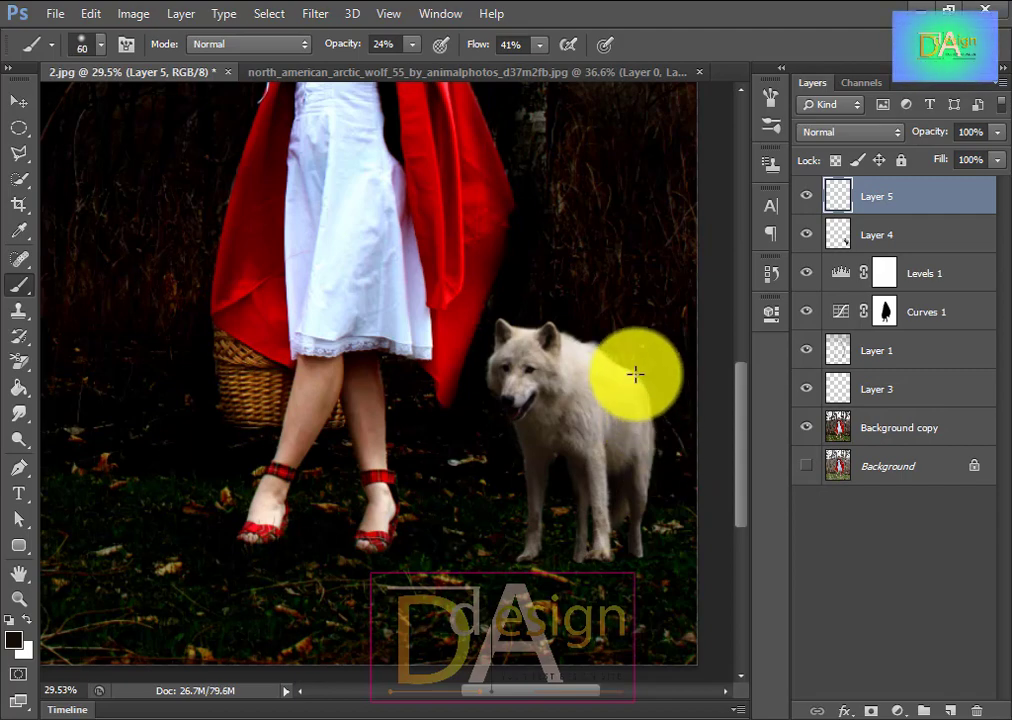
mouse_move(620, 359)
mouse_down()
mouse_move(653, 384)
mouse_move(662, 440)
mouse_move(646, 506)
mouse_move(654, 391)
mouse_up()
mouse_move(592, 357)
mouse_down()
mouse_move(569, 339)
mouse_move(673, 418)
mouse_move(653, 476)
mouse_move(579, 371)
mouse_move(622, 419)
mouse_up()
key(bracketright)
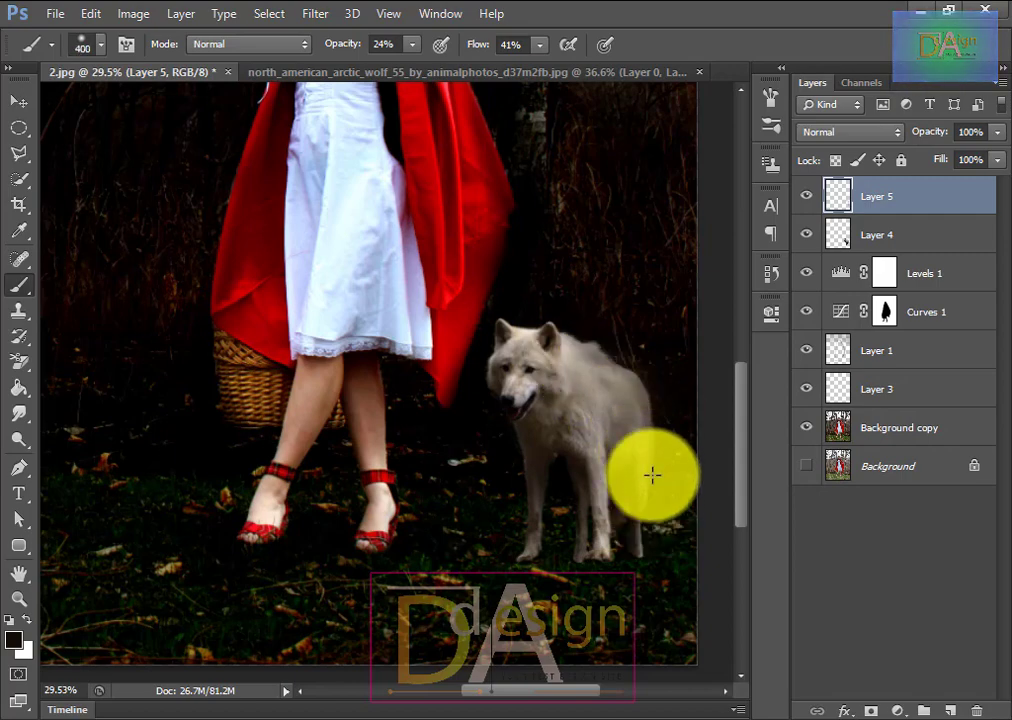
scroll(455, 490, up, 4)
scroll(455, 488, down, 7)
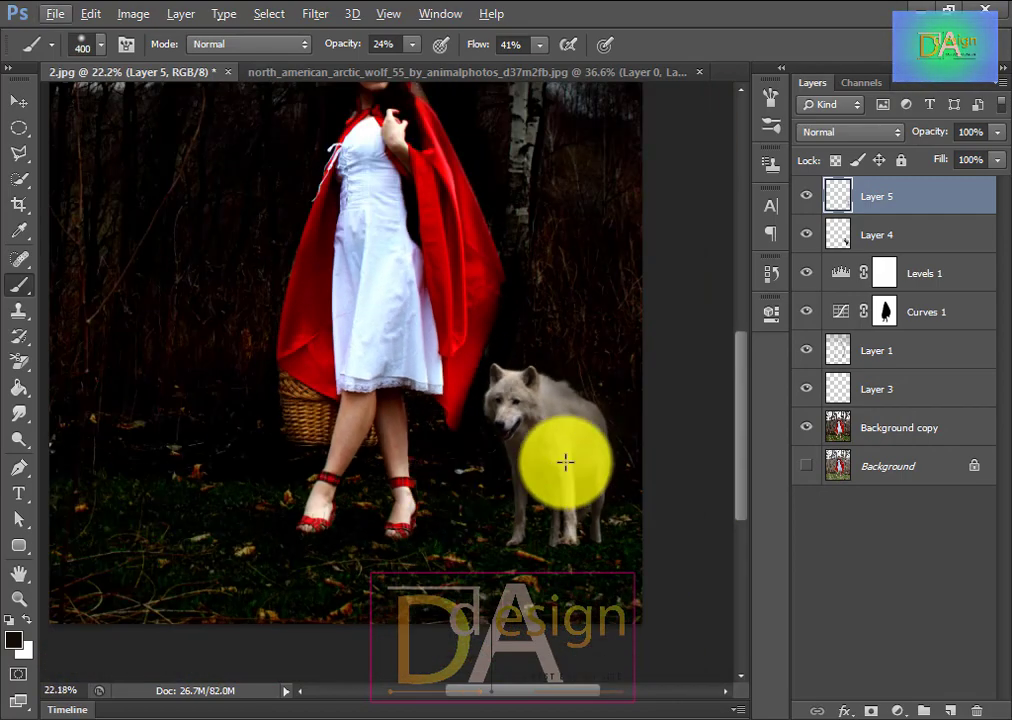
click(19, 101)
click(889, 208)
ctrl+click(889, 238)
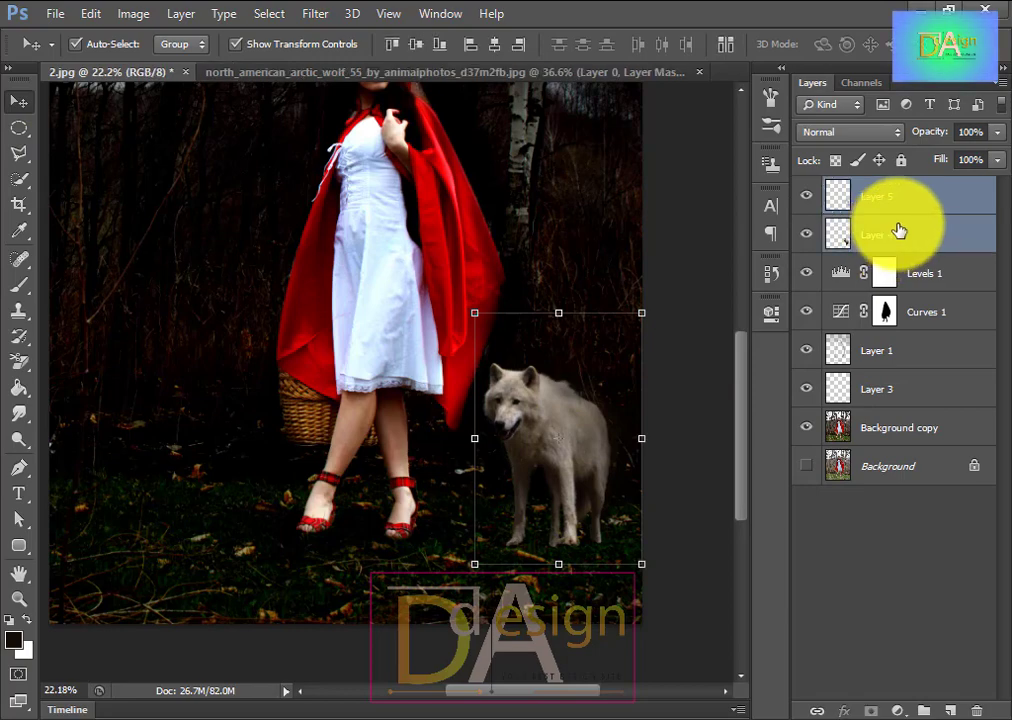
right_click(899, 214)
click(941, 197)
right_click(831, 199)
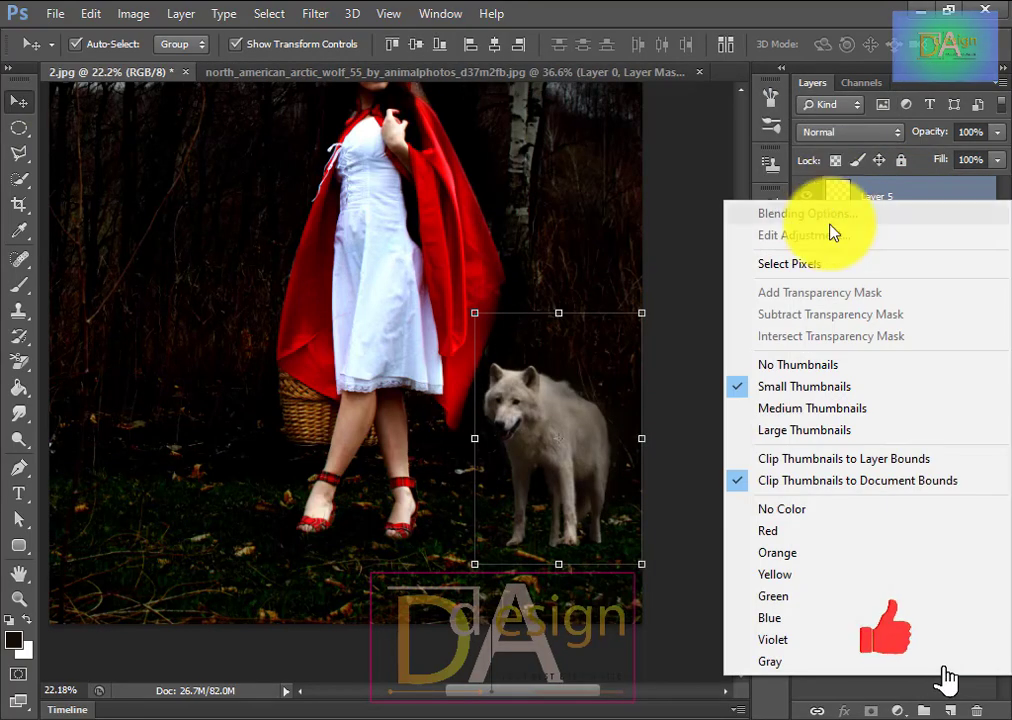
click(849, 194)
- Merge the black shading layer with the wolf layer beneath it, and toggle the merged layer's visibility to check it
click(879, 242)
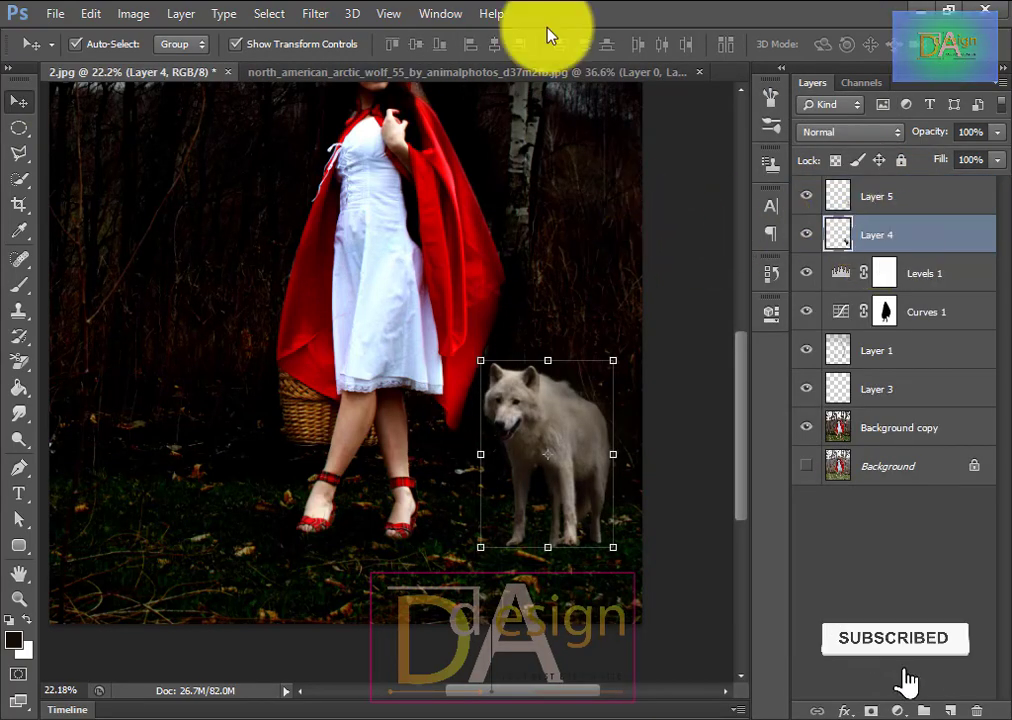
shift+click(831, 199)
right_click(836, 198)
click(836, 199)
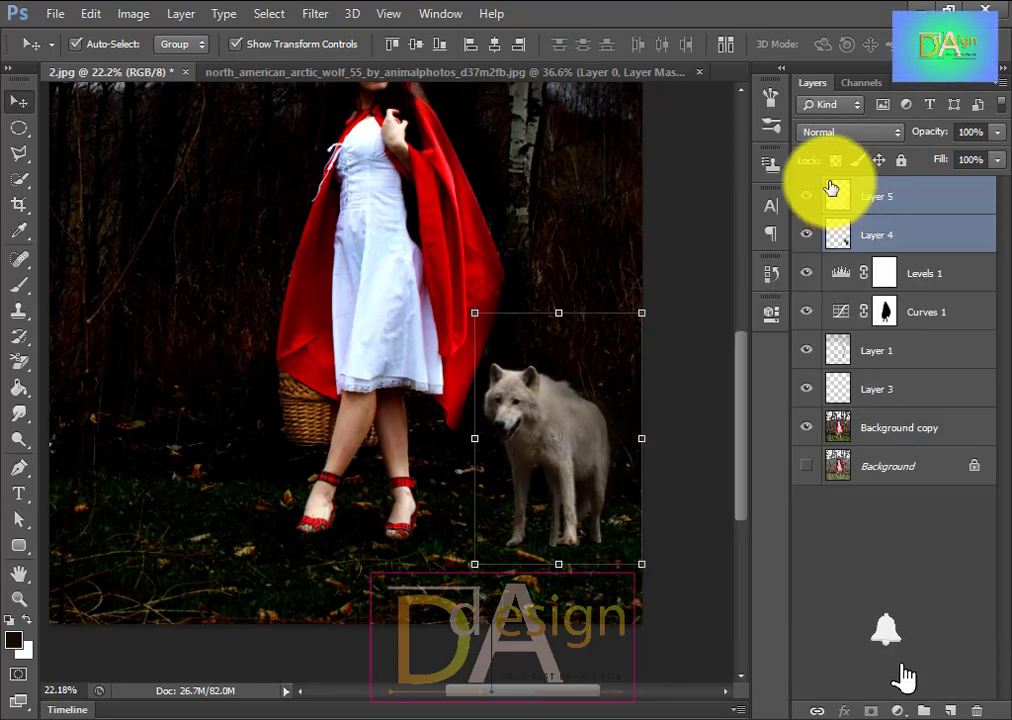
key(ctrl+e)
click(805, 197)
click(805, 197)
right_click(869, 197)
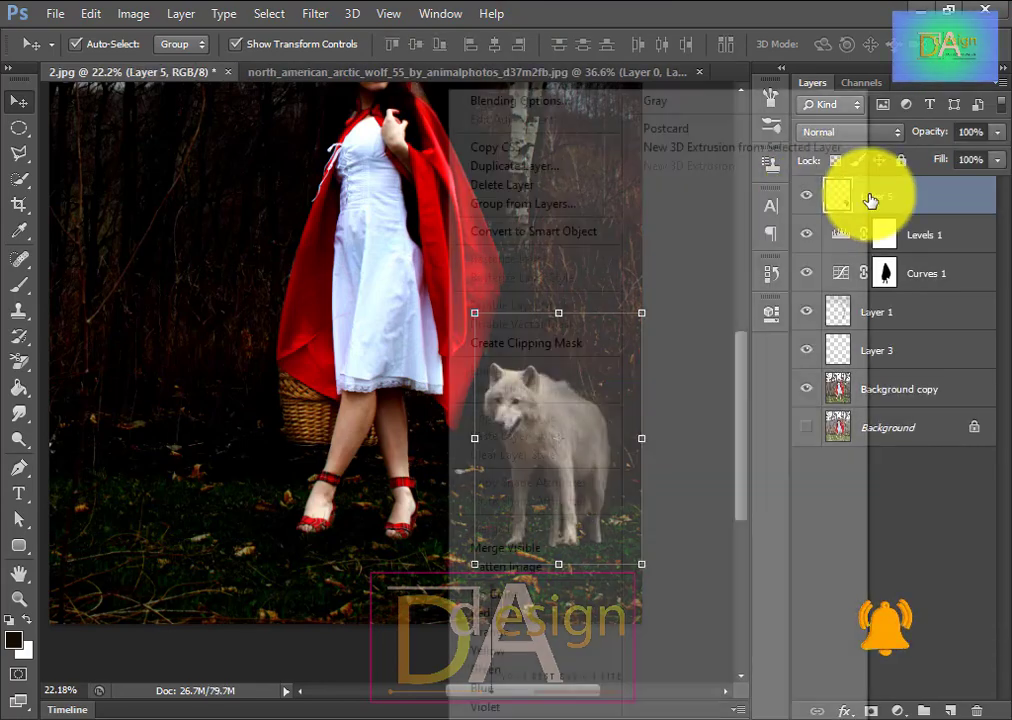
click(544, 101)
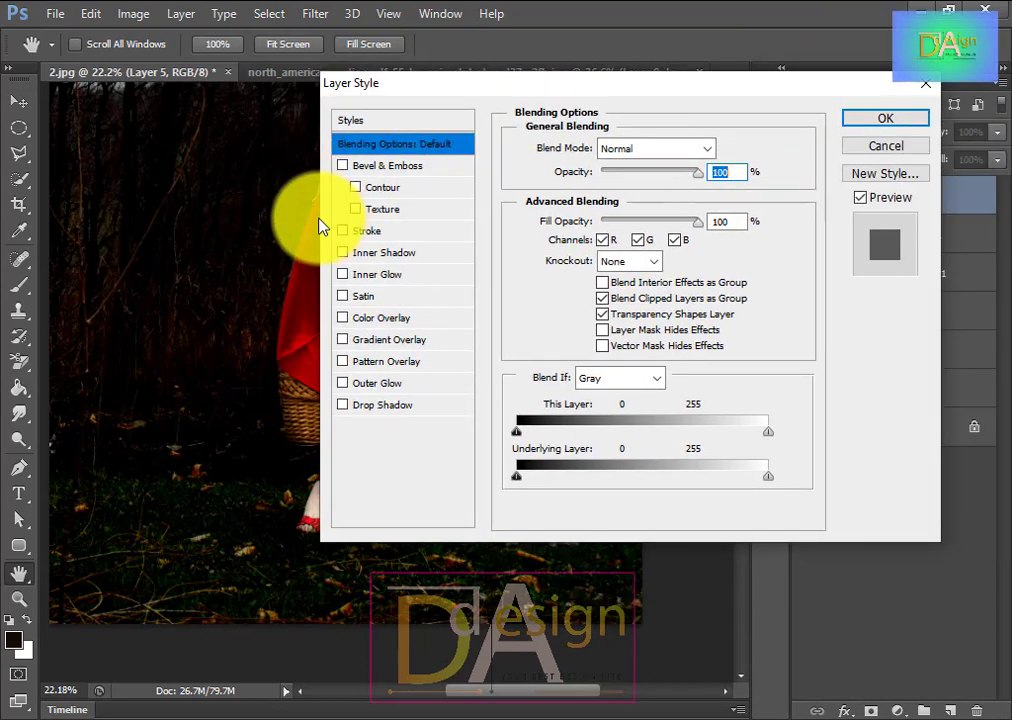
drag(499, 92, 670, 86)
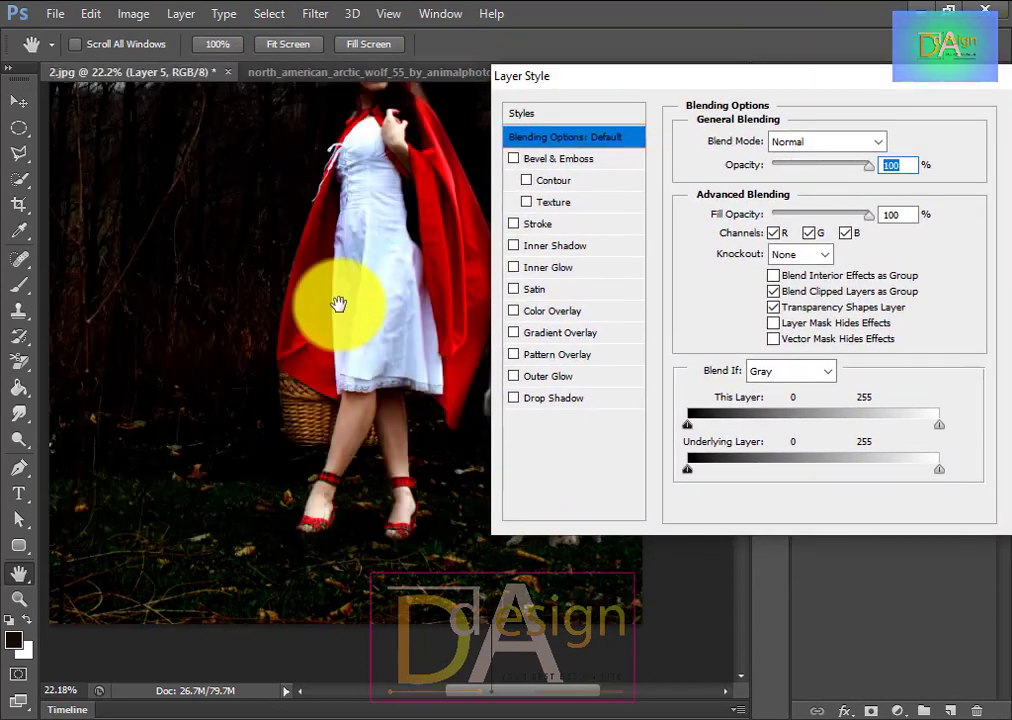
key(Escape)
- Try an Outer Glow with the Orange, Yellow, Orange gradient on the merged wolf layer
scroll(601, 334, up, 5)
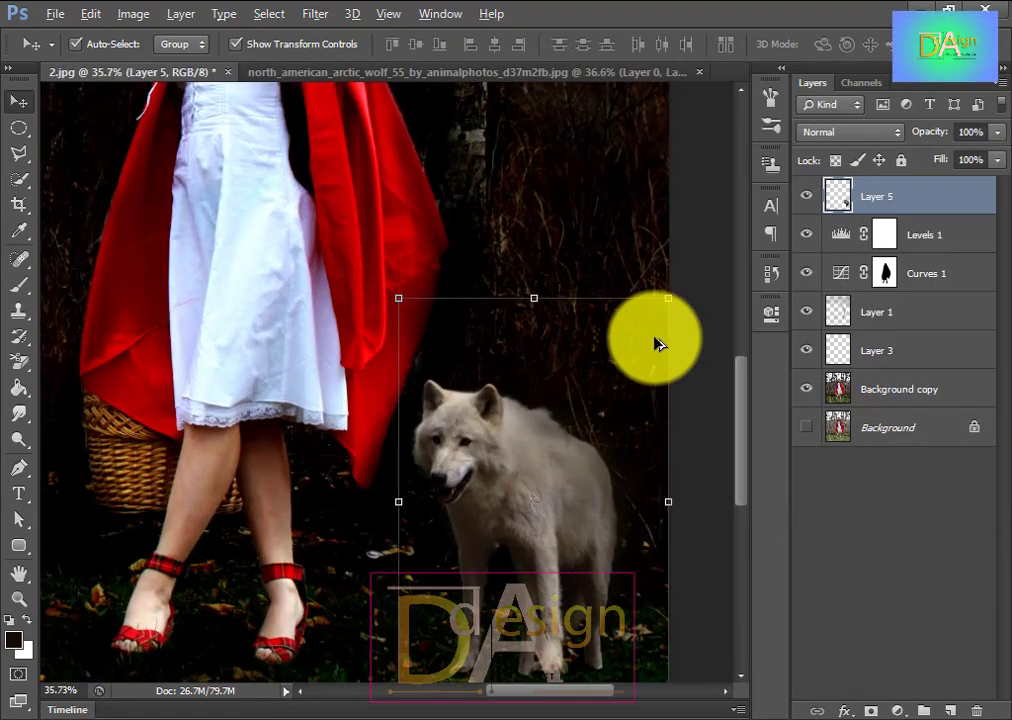
drag(584, 428, 332, 380)
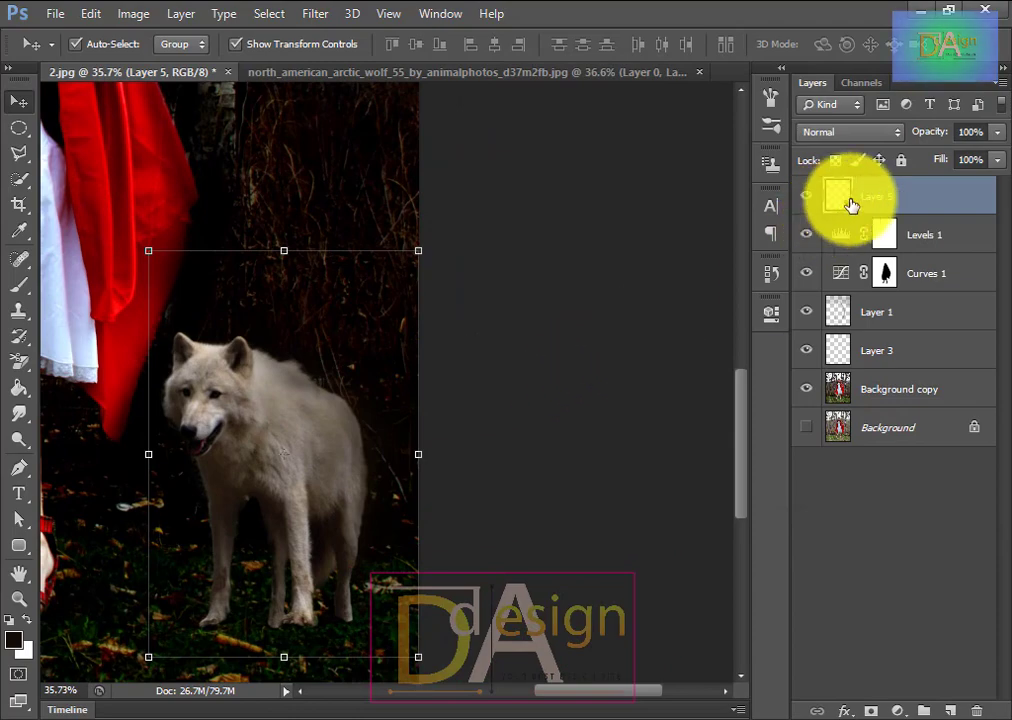
right_click(866, 198)
click(520, 101)
click(560, 377)
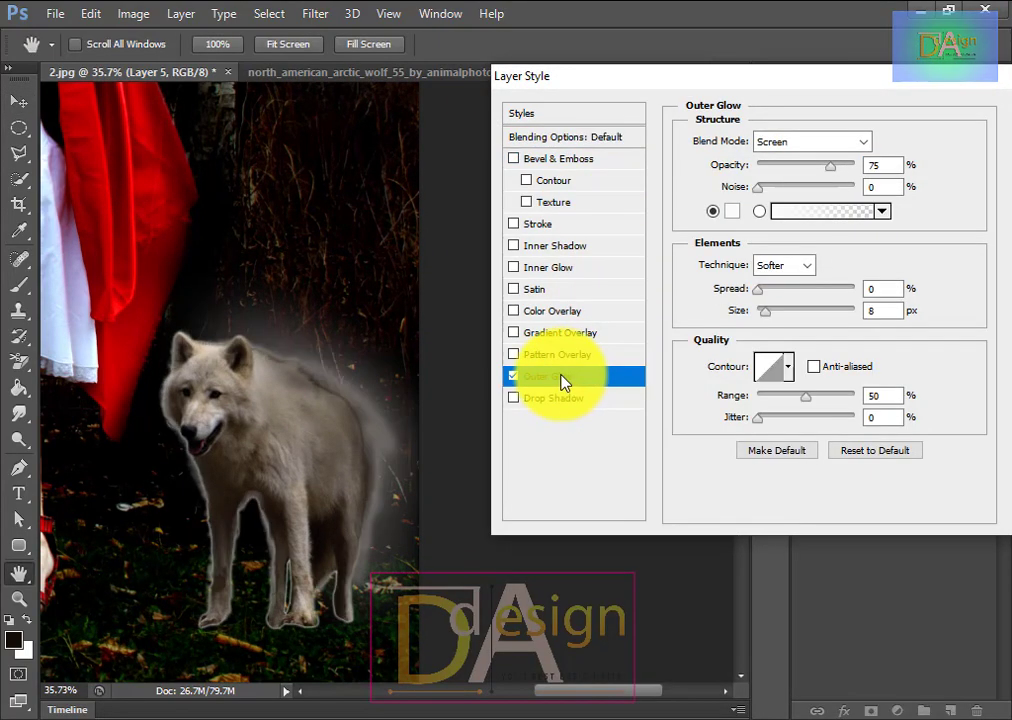
click(815, 211)
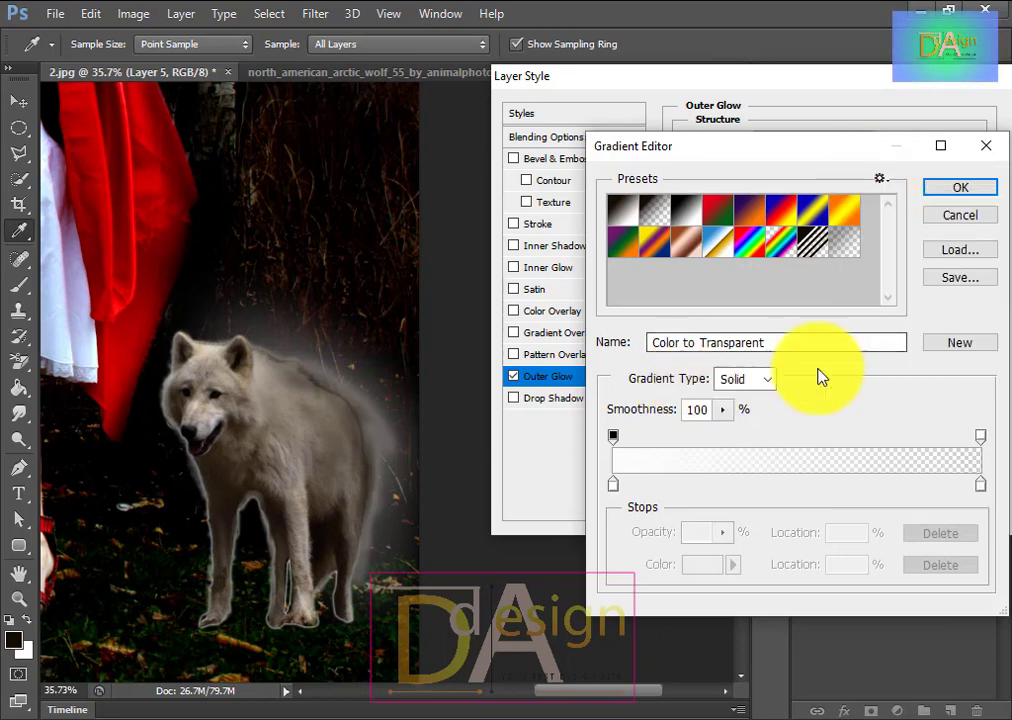
click(613, 486)
click(850, 211)
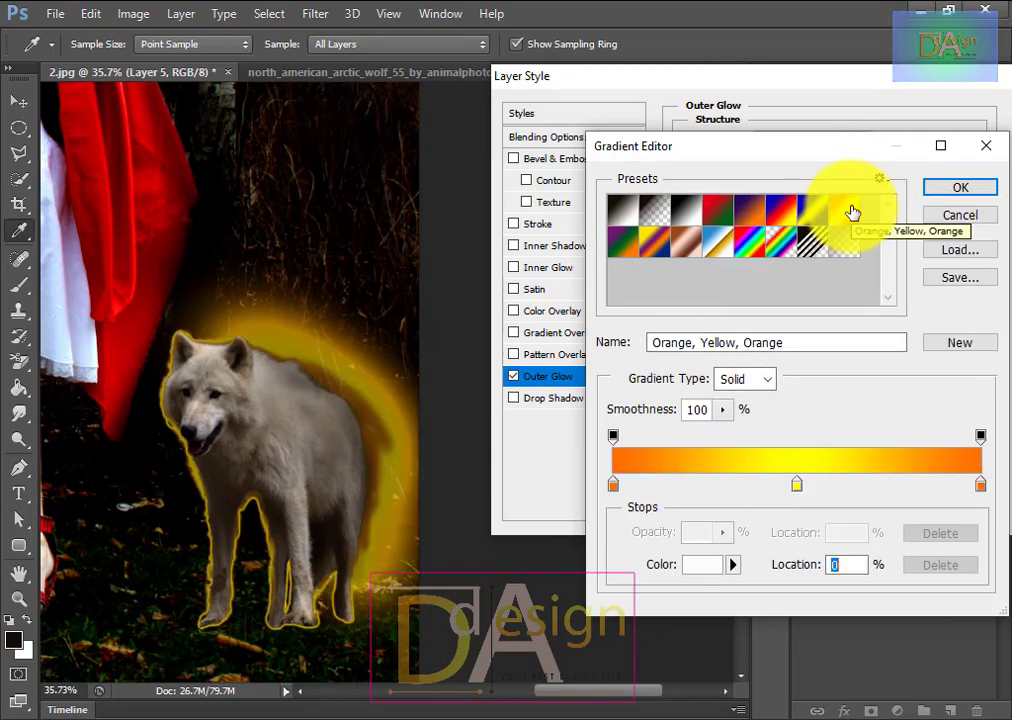
click(972, 215)
click(935, 154)
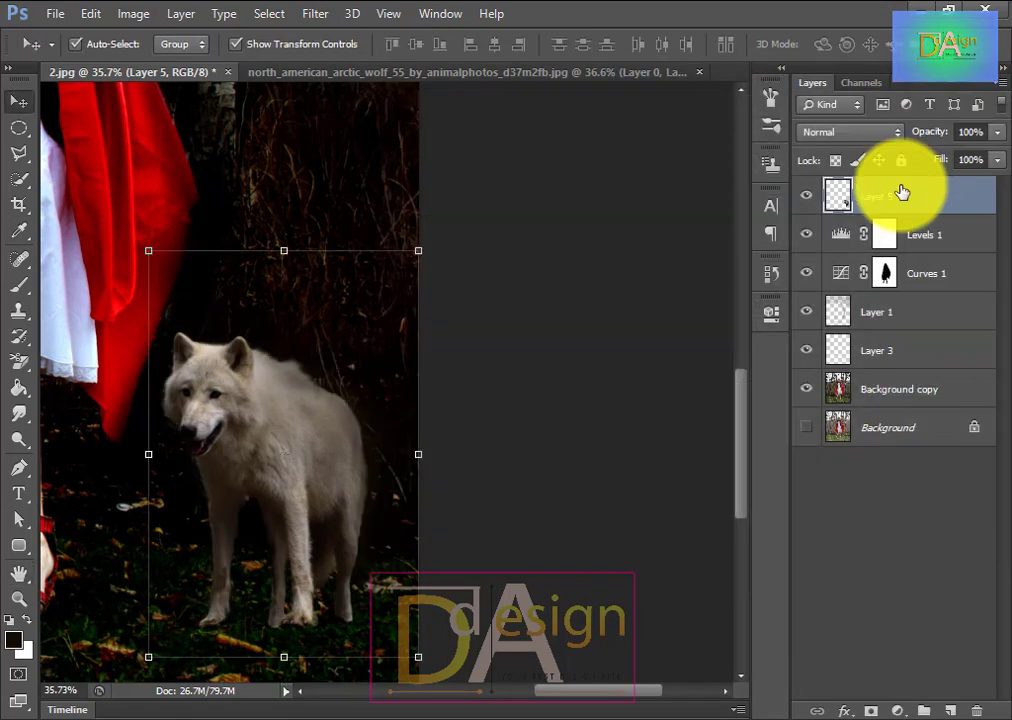
- Add an Outer Glow to the wolf layer with the Multiply blend mode, 100% opacity and 71% noise
right_click(836, 203)
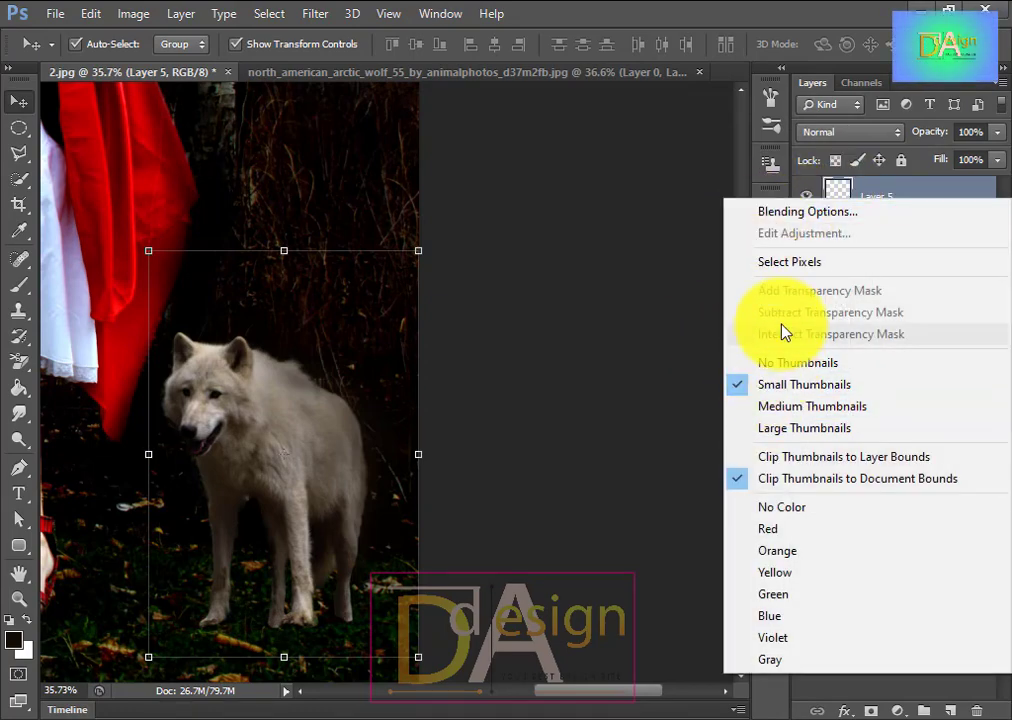
click(812, 213)
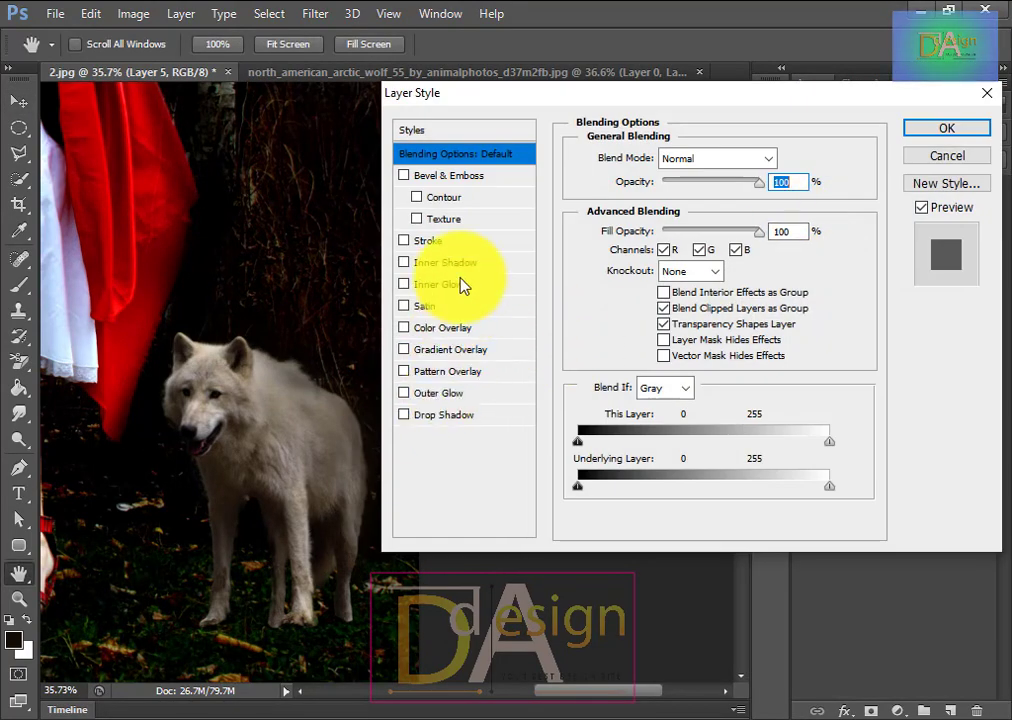
click(446, 396)
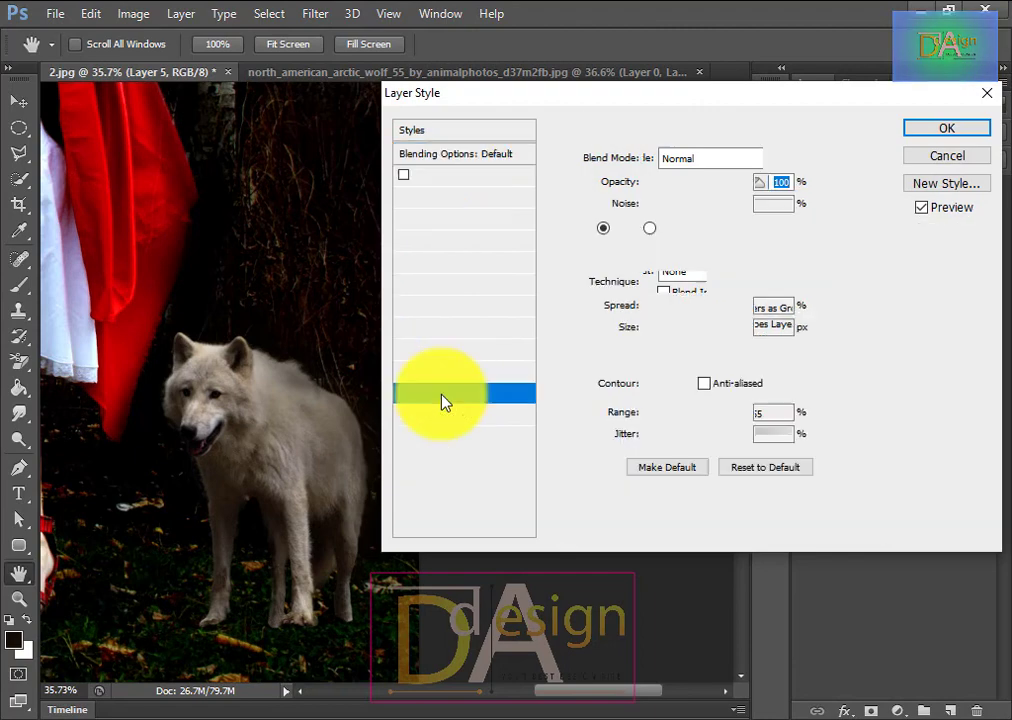
click(705, 160)
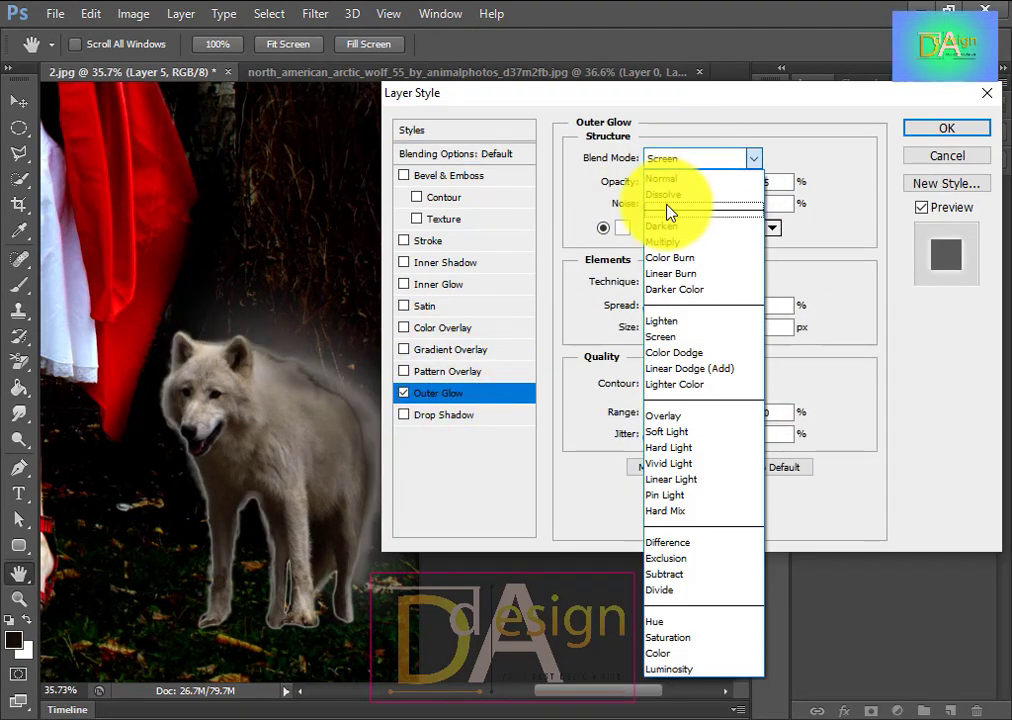
click(672, 240)
click(757, 186)
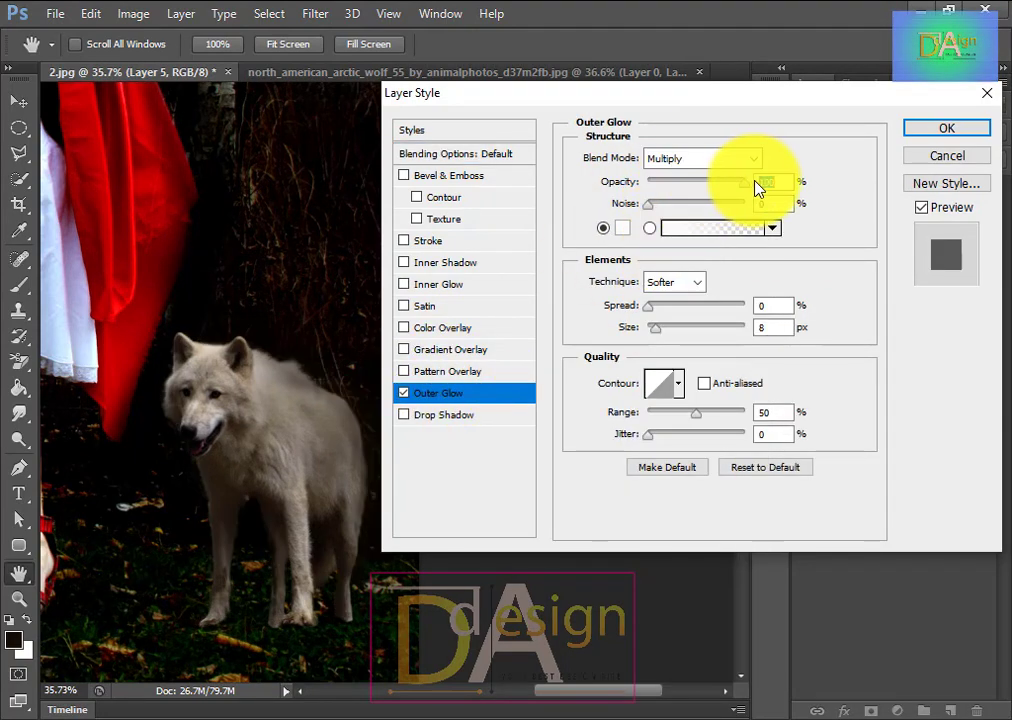
- Save the Color to Transparent gradient as a new preset twice and switch the glow's gradient to the Noise type
click(717, 230)
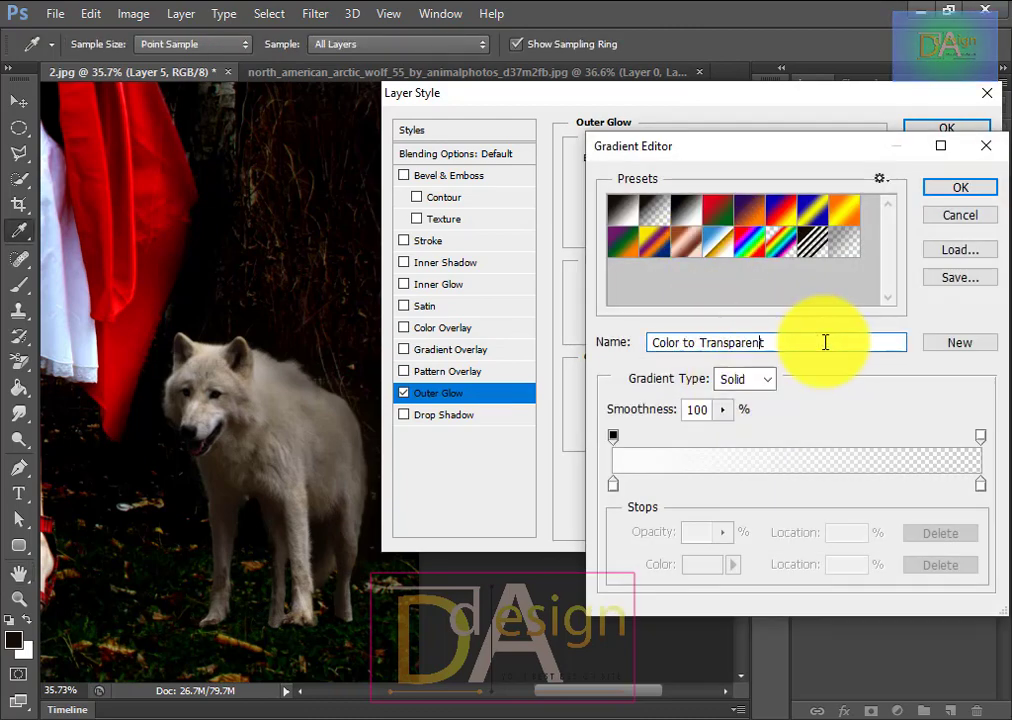
click(959, 342)
click(959, 342)
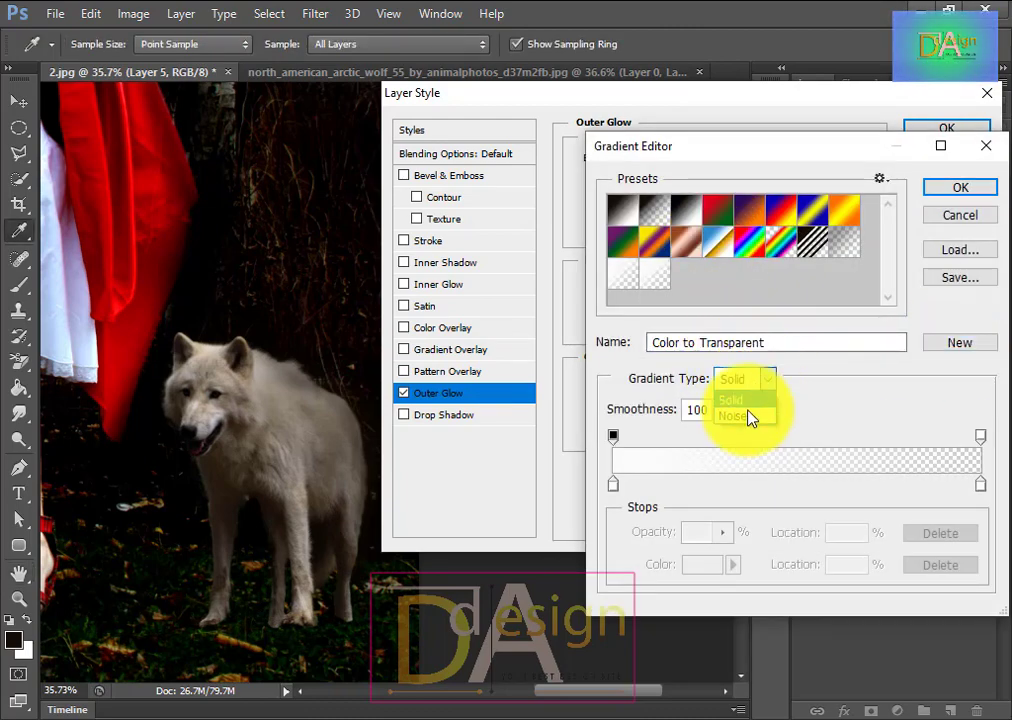
click(735, 414)
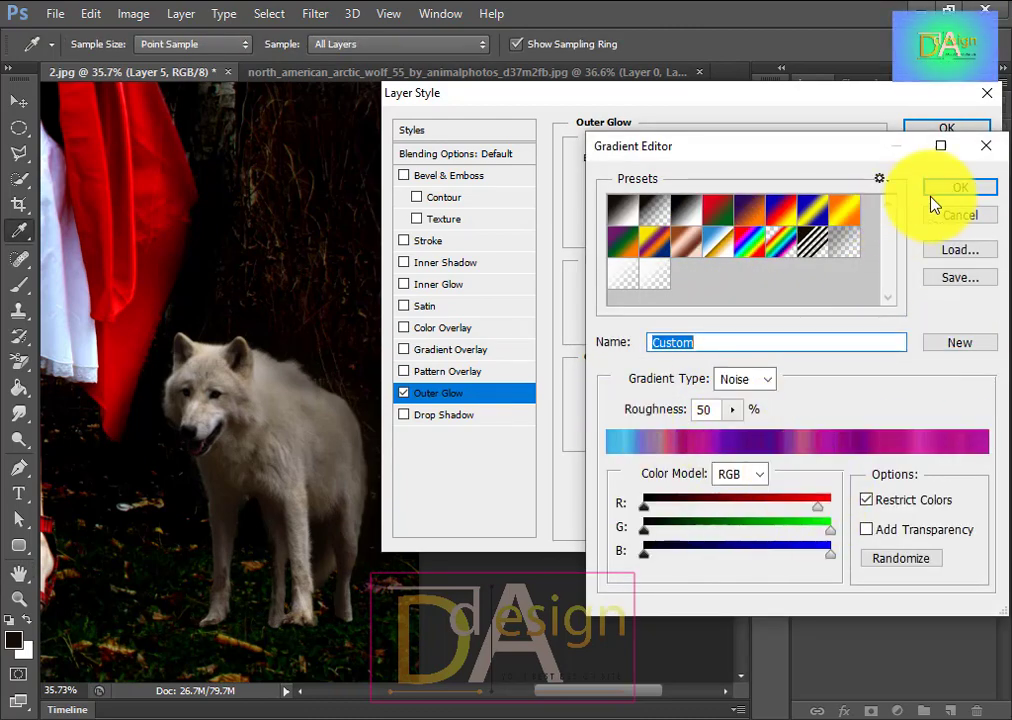
click(935, 192)
- Try the Darken, Normal, Screen, Color Dodge and Color Burn blend modes on the wolf's outer glow
click(695, 158)
click(673, 226)
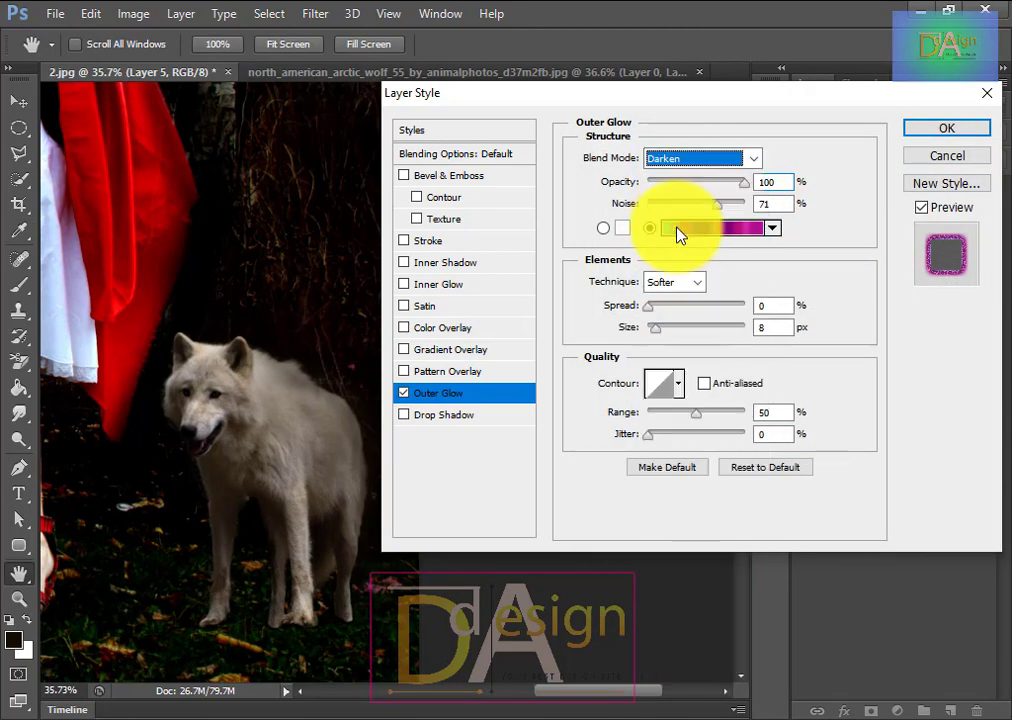
click(696, 160)
click(666, 180)
click(690, 160)
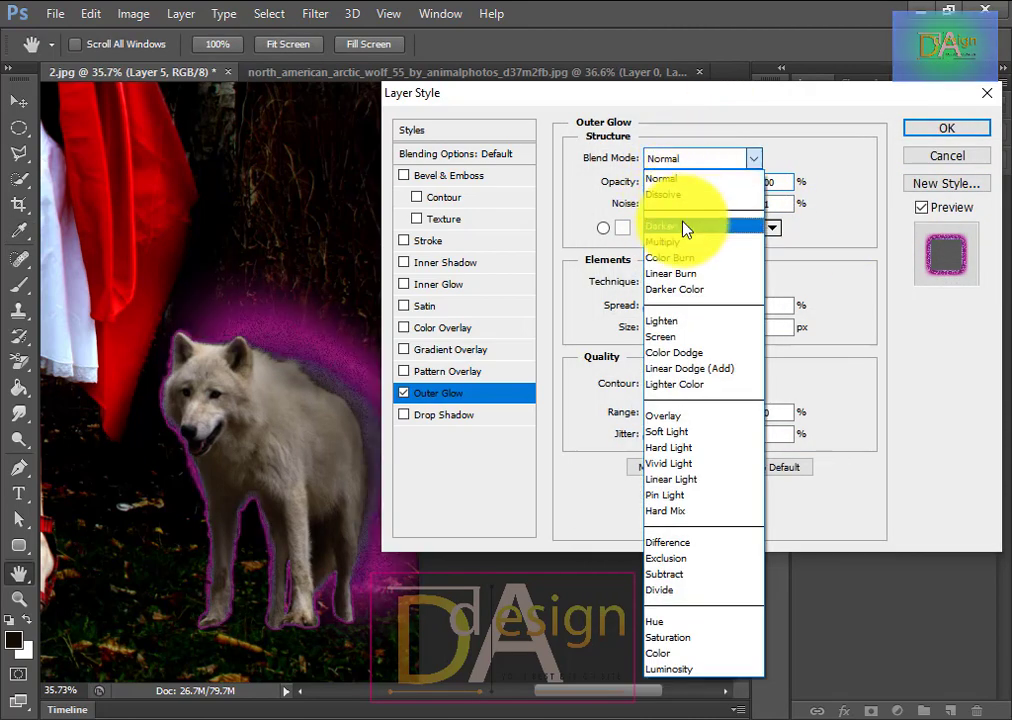
click(675, 225)
click(698, 158)
click(693, 334)
click(700, 158)
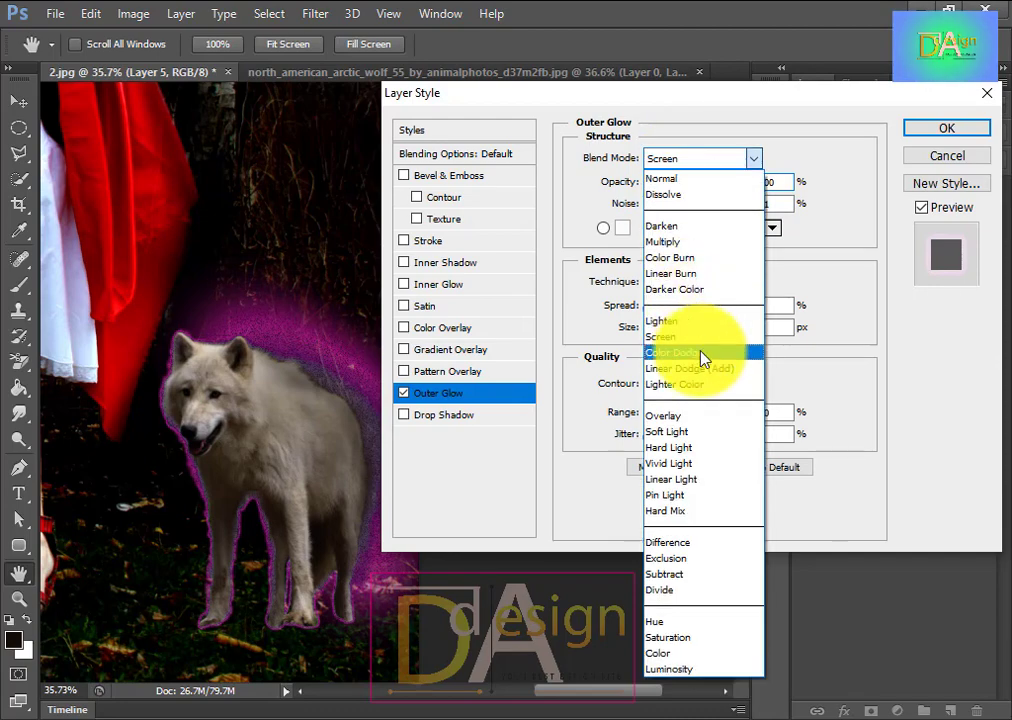
click(700, 352)
click(689, 158)
click(698, 257)
- Set the outer glow's blend mode to Linear Dodge (Add) and its opacity to 62%
click(700, 160)
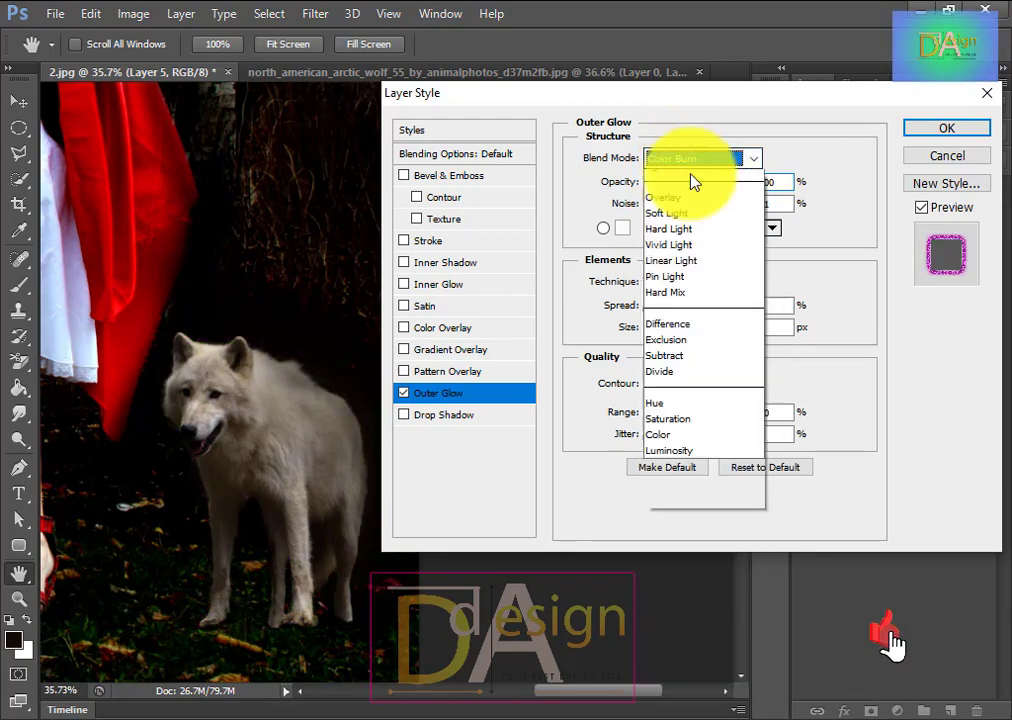
click(688, 368)
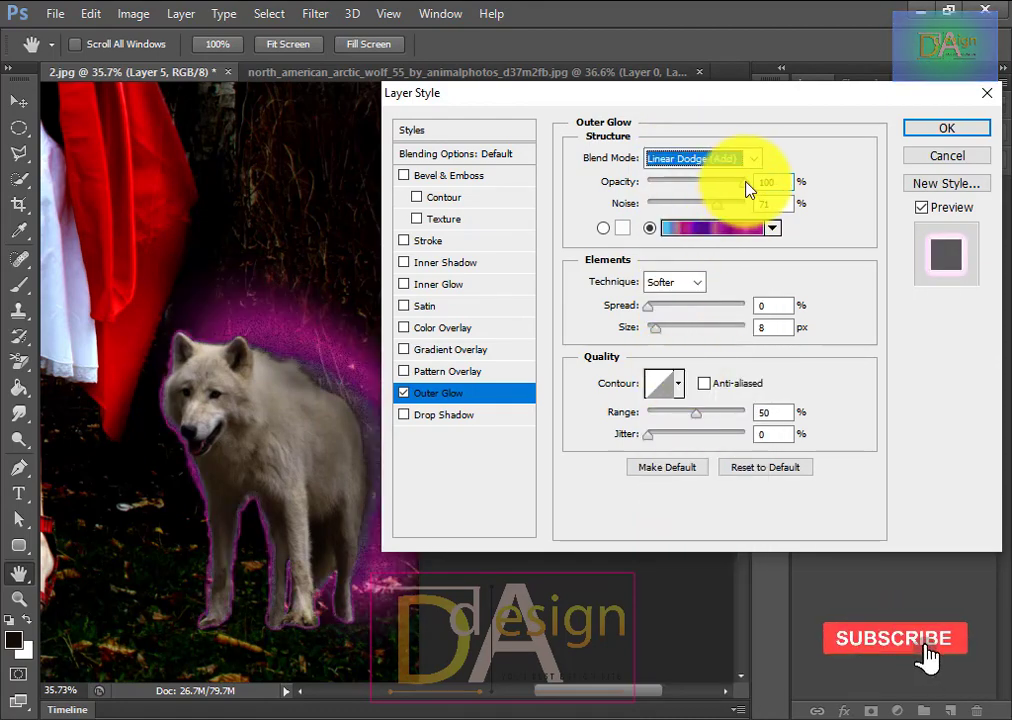
drag(745, 184, 720, 206)
- Apply the Orange, Yellow, Orange preset as the outer glow's gradient
click(712, 229)
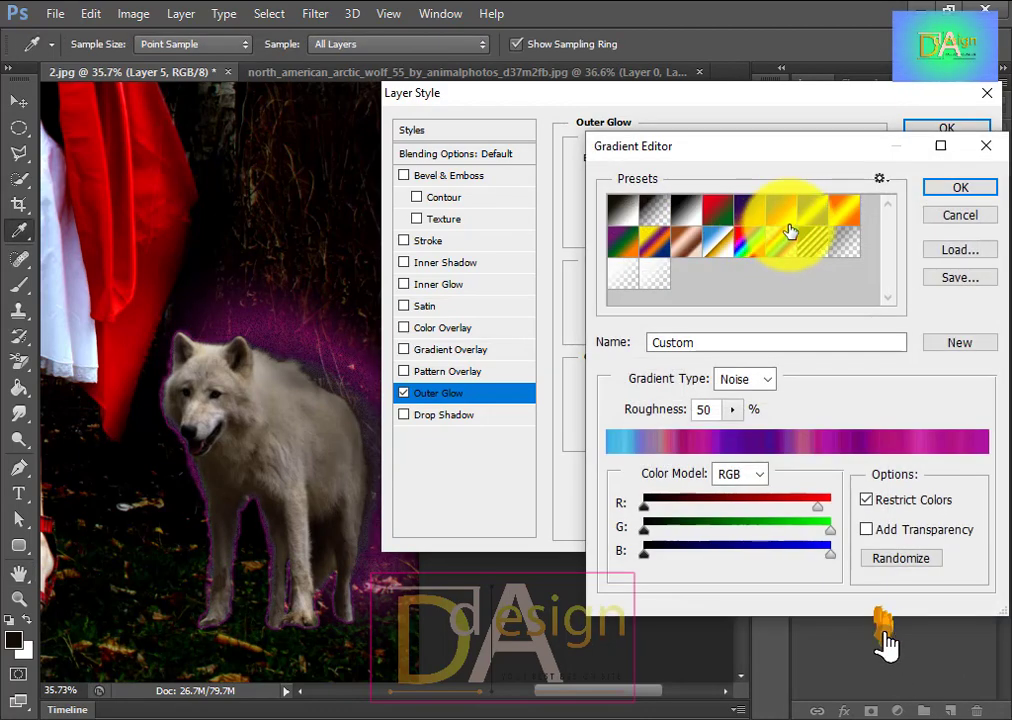
click(843, 212)
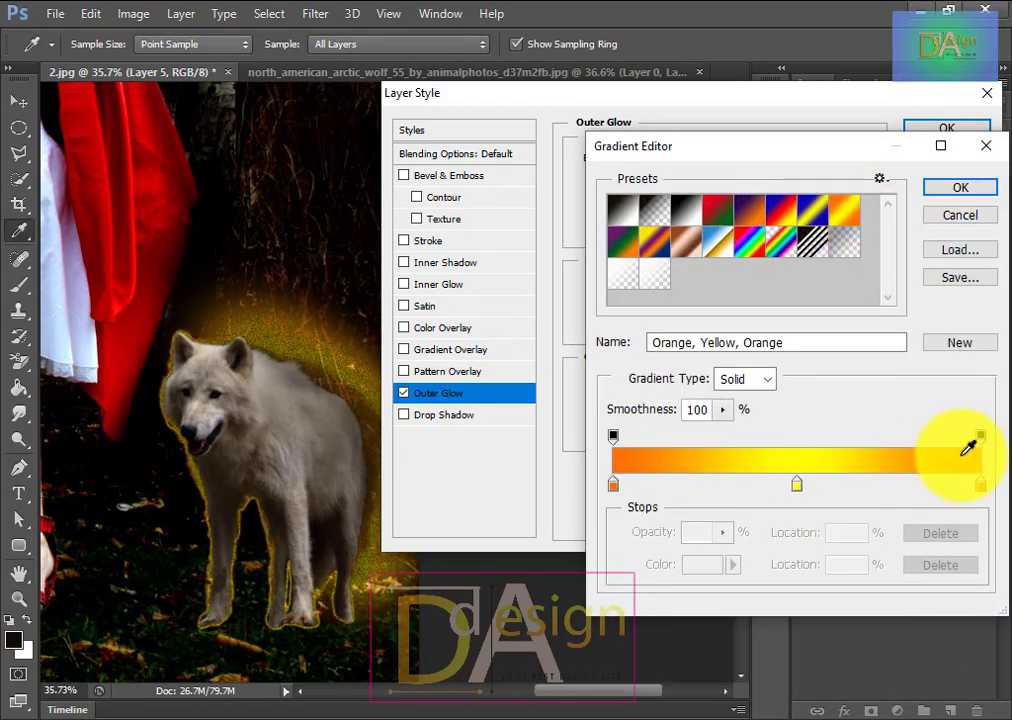
click(960, 187)
- Change the outer glow to a solid light orange color
click(620, 228)
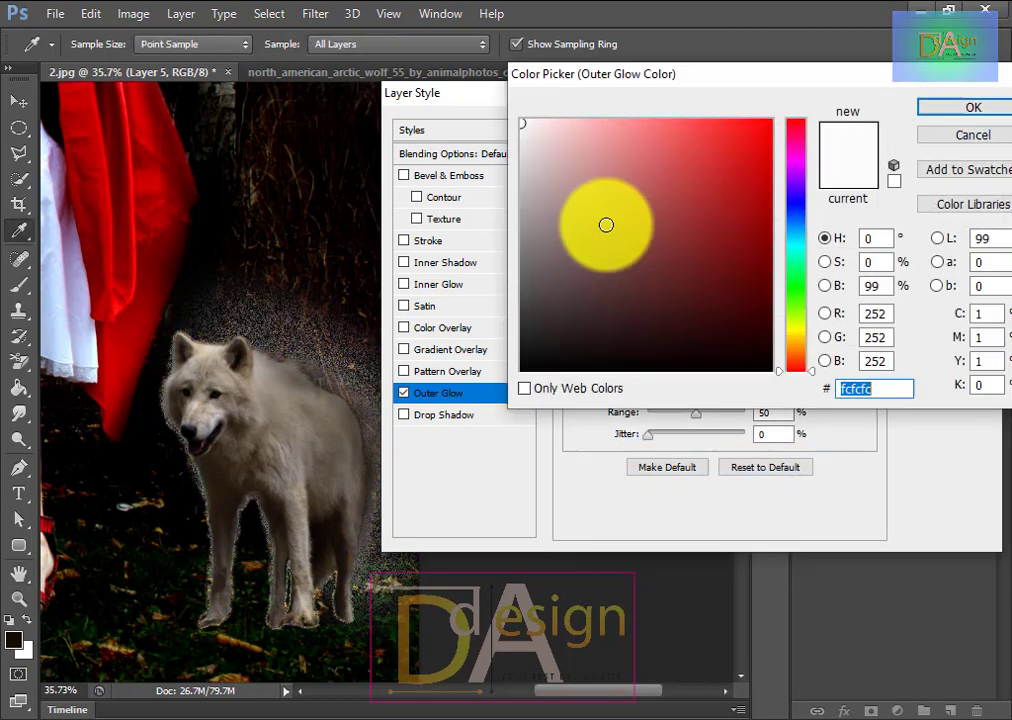
click(966, 134)
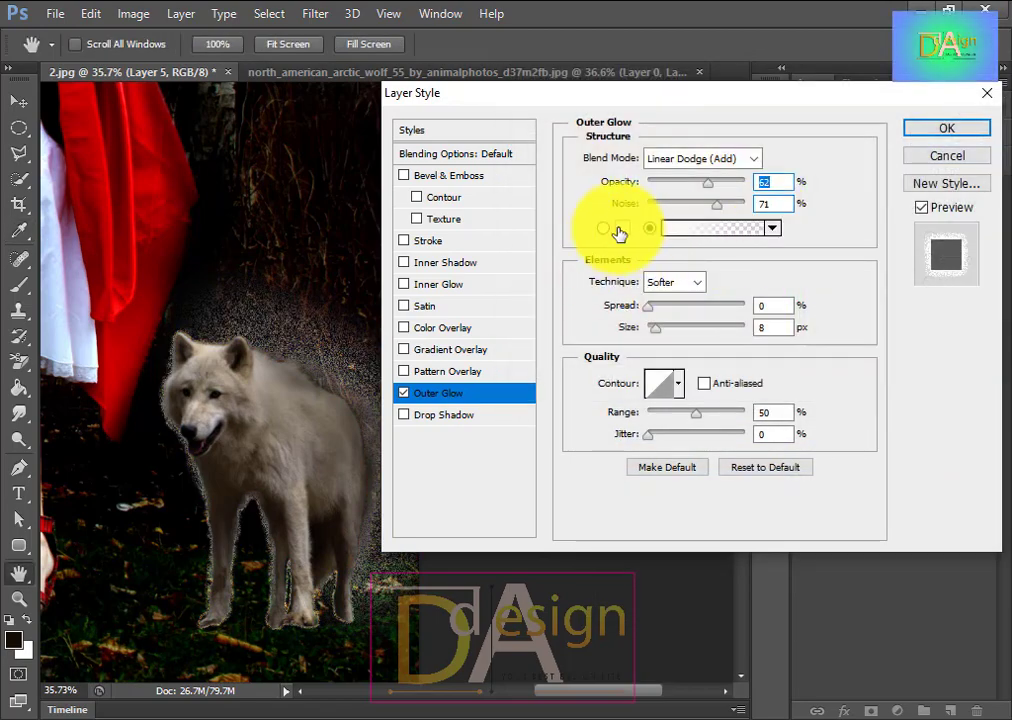
click(620, 231)
click(754, 151)
click(795, 347)
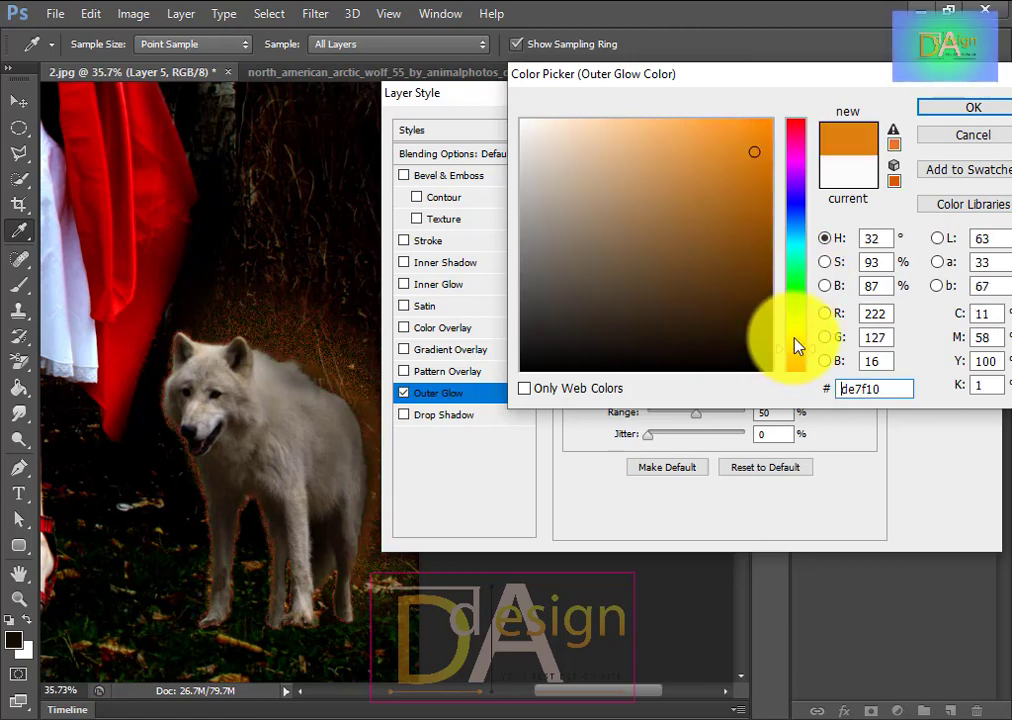
click(692, 119)
click(973, 107)
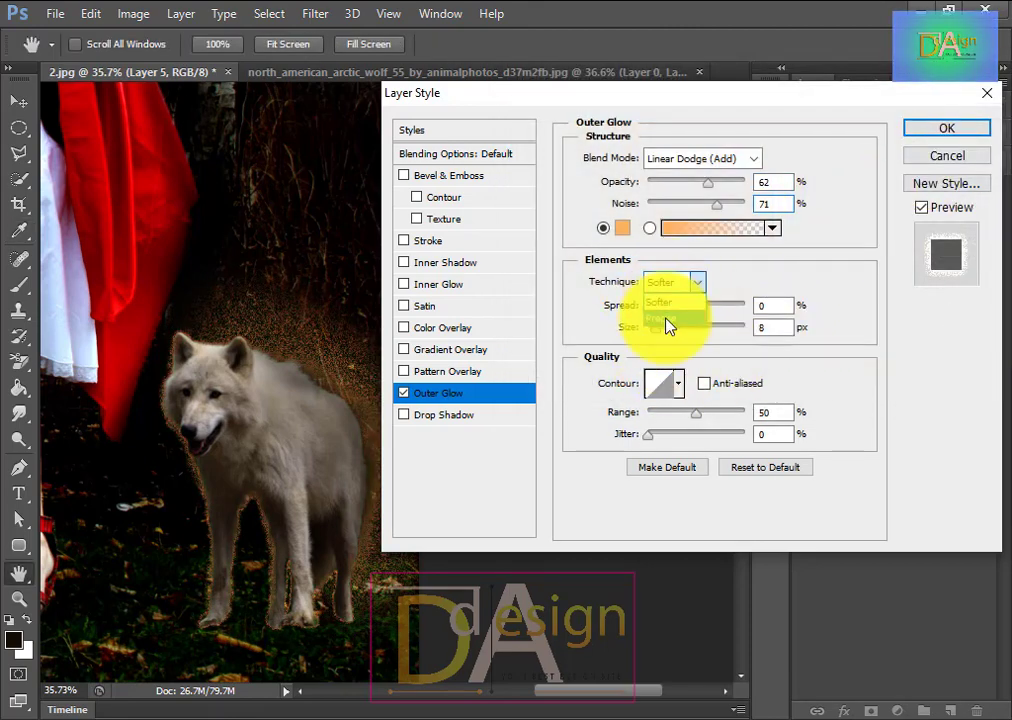
- Try the Precise technique for the wolf's outer glow and set the glow's size to 0 px
click(666, 319)
key(Tab)
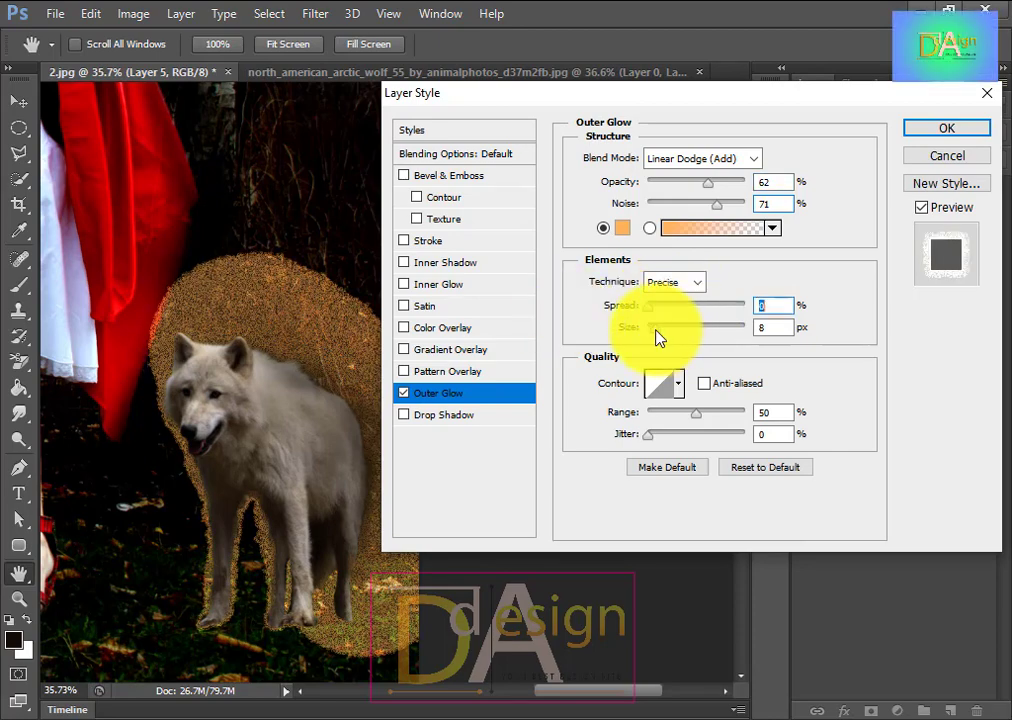
mouse_move(658, 338)
mouse_down()
mouse_move(753, 336)
mouse_move(655, 333)
mouse_up()
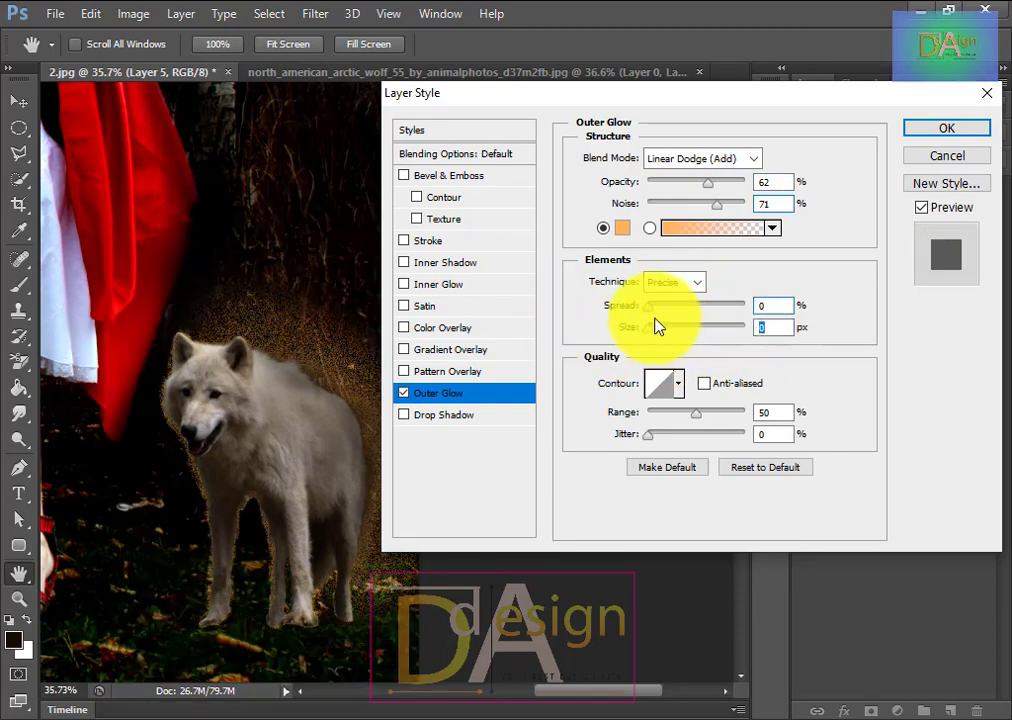
- Set the outer glow's range to 100% and jitter to 89%, return its technique to Softer, and choose the S-shaped contour preset
drag(694, 413, 800, 411)
drag(690, 435, 734, 434)
click(677, 387)
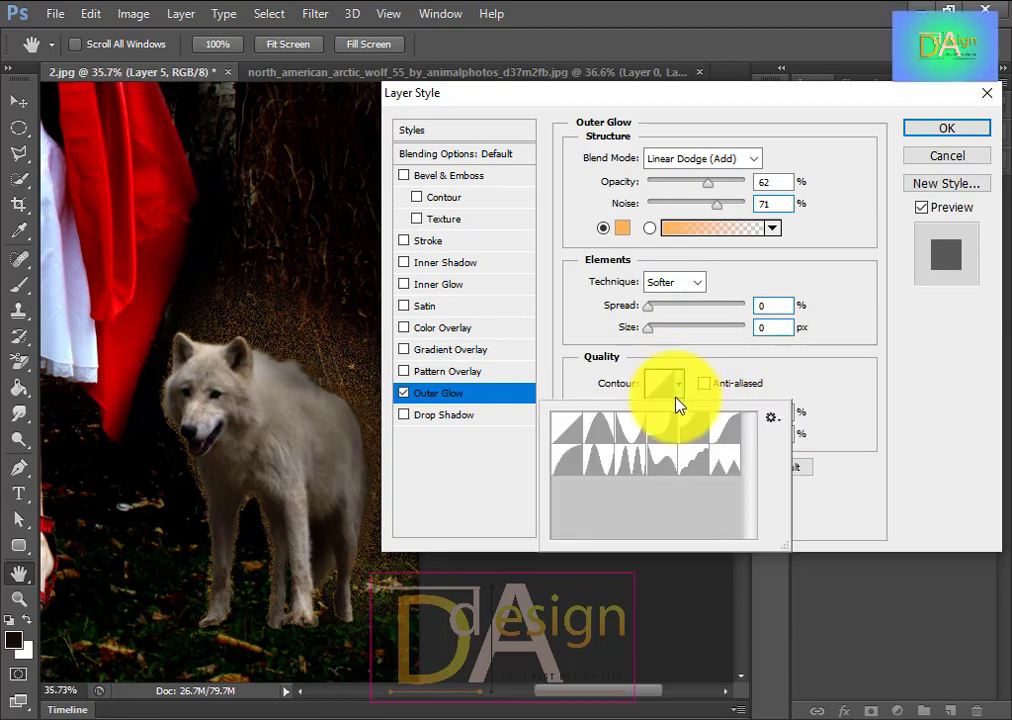
click(773, 422)
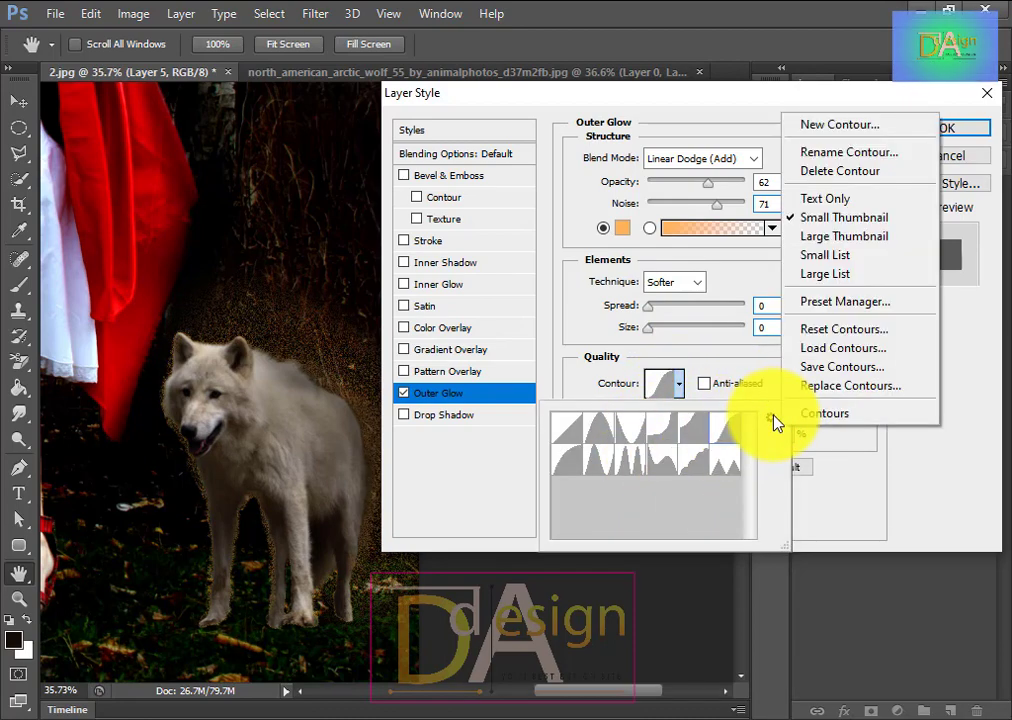
click(769, 419)
click(810, 405)
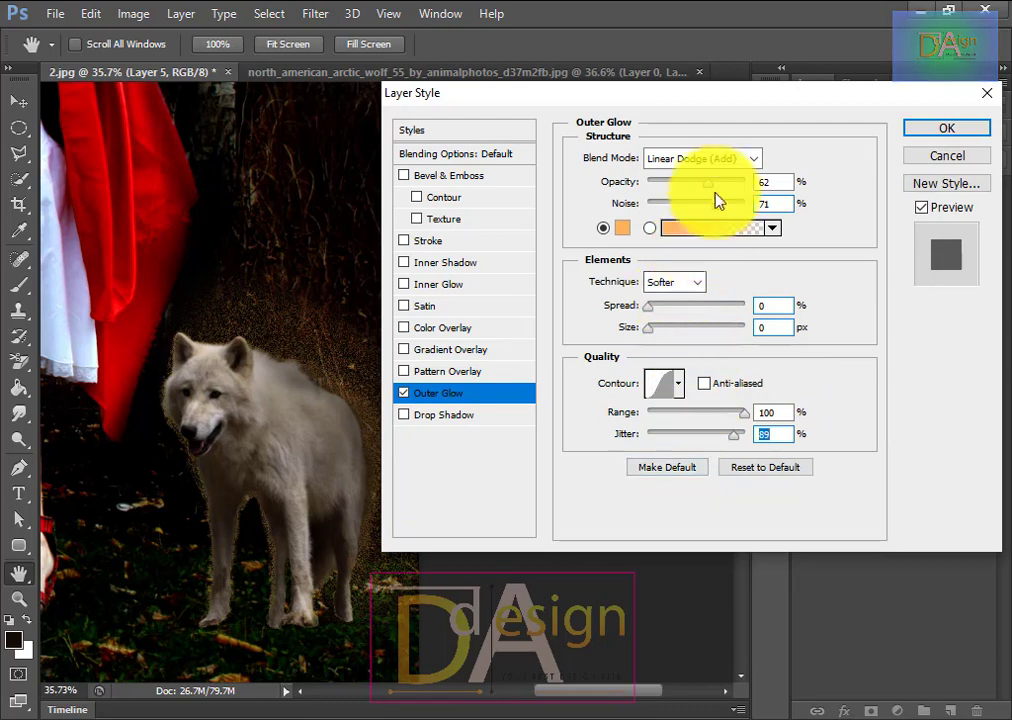
- Set the outer glow's opacity to 32% and noise to 89%, and apply the layer style
drag(720, 190, 658, 197)
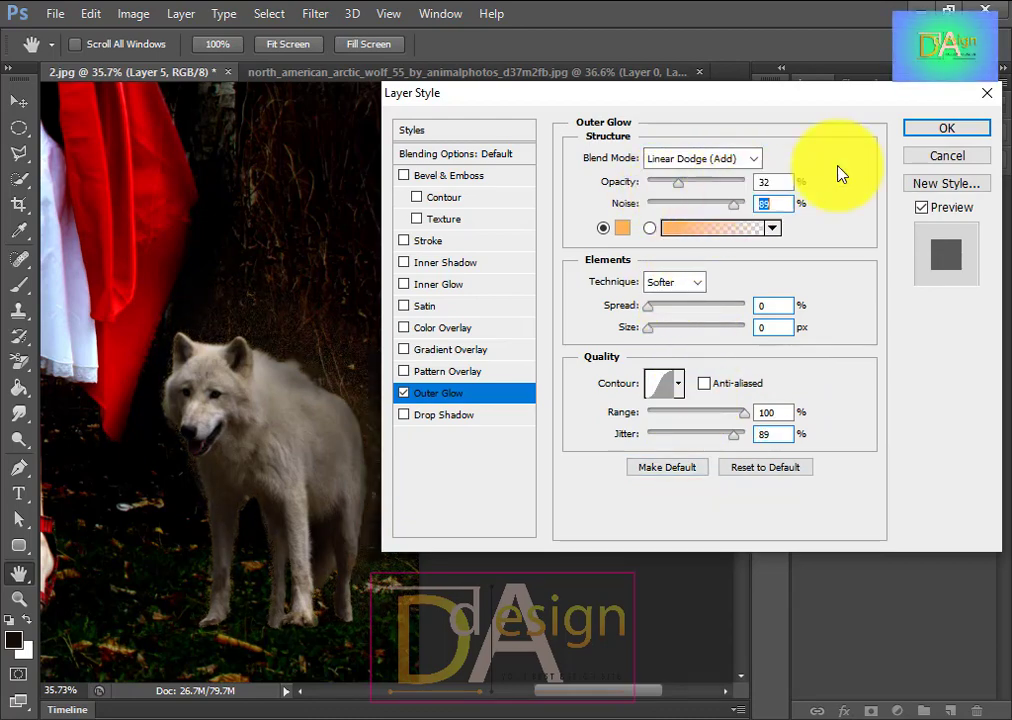
key(Return)
scroll(500, 355, down, 3)
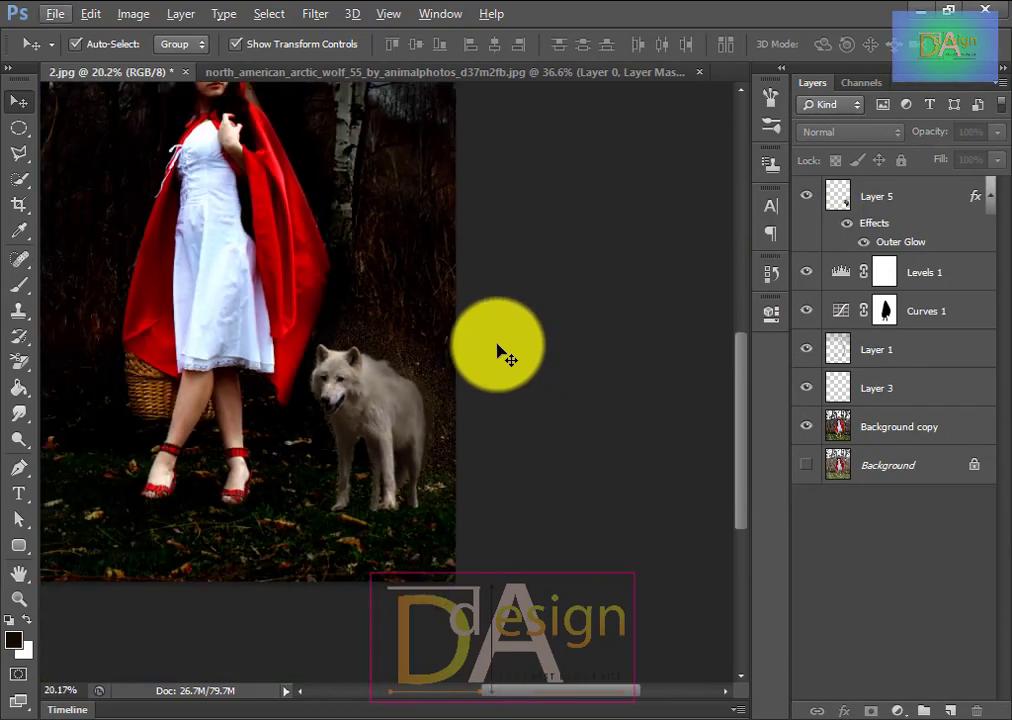
scroll(505, 355, down, 2)
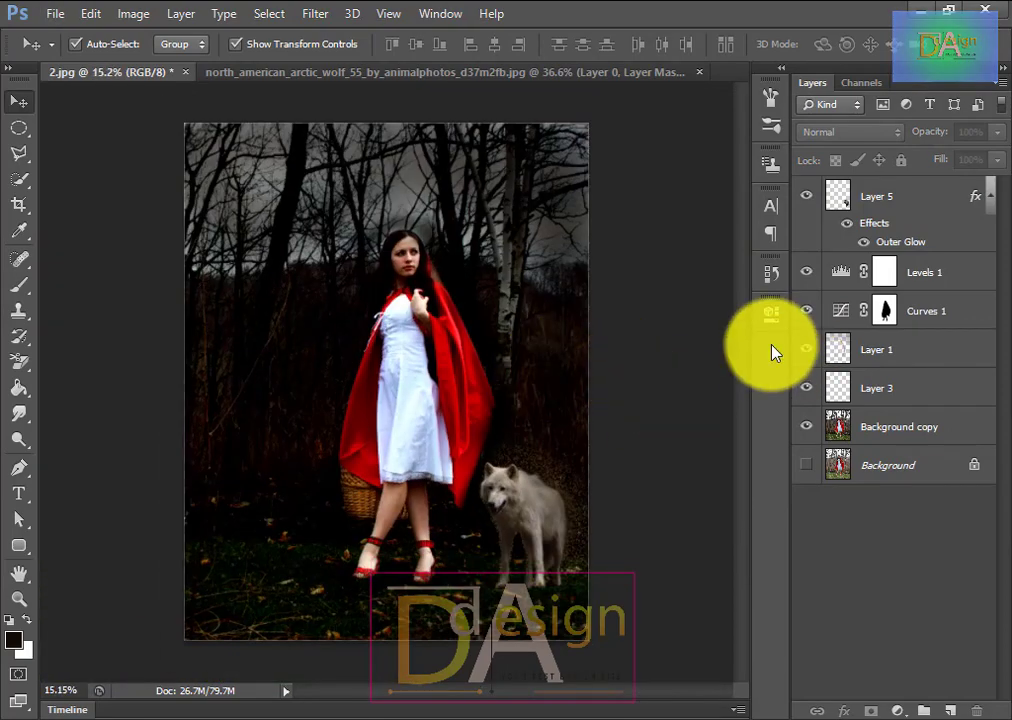
- Add a new empty layer and place it directly beneath the wolf layer, above Levels 1
click(873, 395)
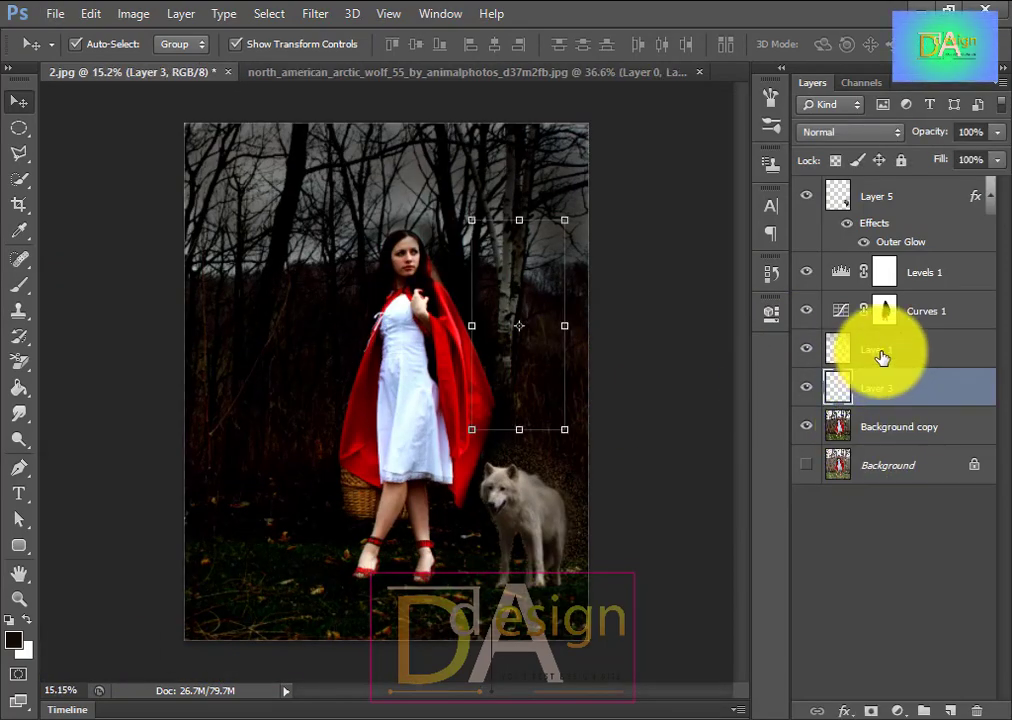
click(878, 350)
click(920, 196)
click(948, 708)
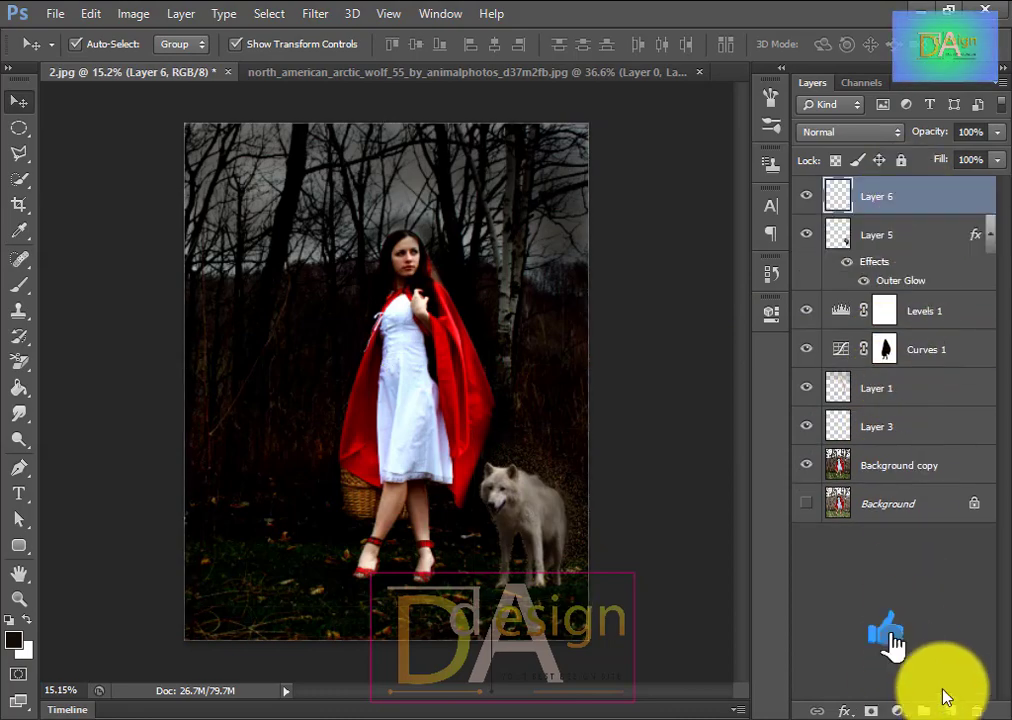
drag(897, 205, 897, 265)
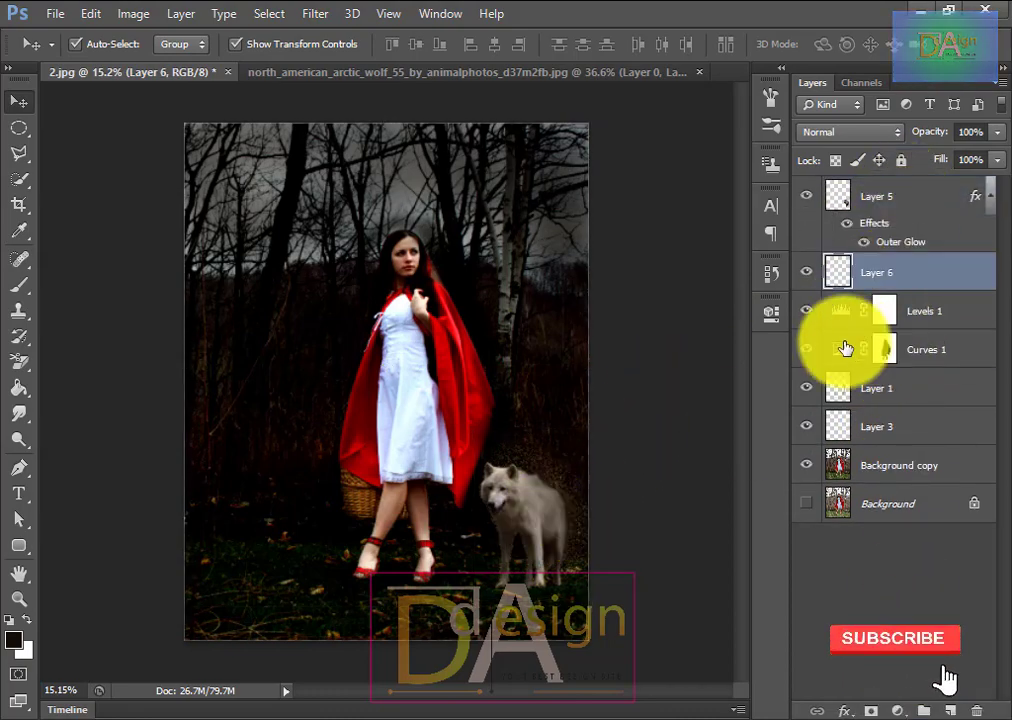
- Paint dark shading on the ground around the wolf's legs with the Brush at 64% opacity, and raise its flow to 100%
click(19, 284)
click(552, 582)
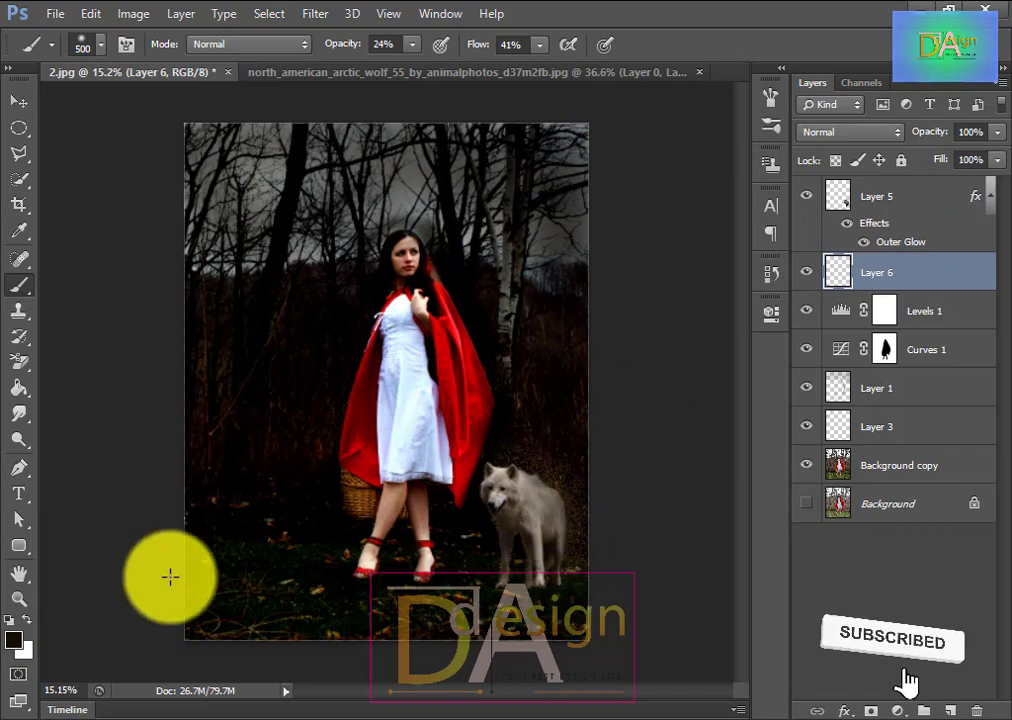
drag(347, 44, 387, 44)
drag(532, 627, 551, 567)
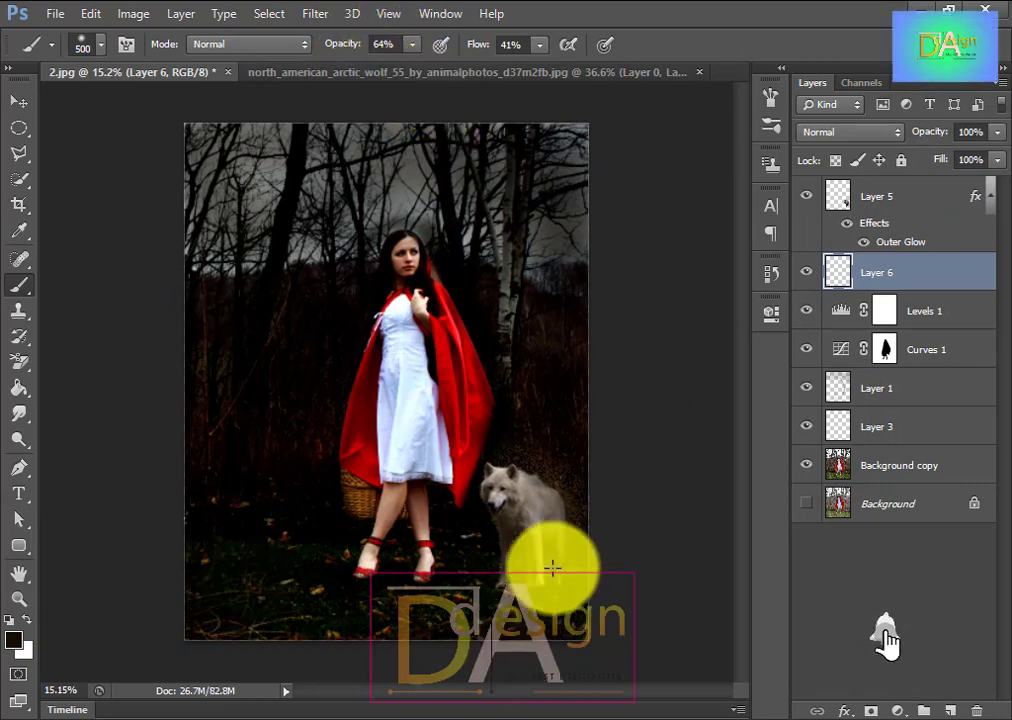
drag(478, 44, 537, 44)
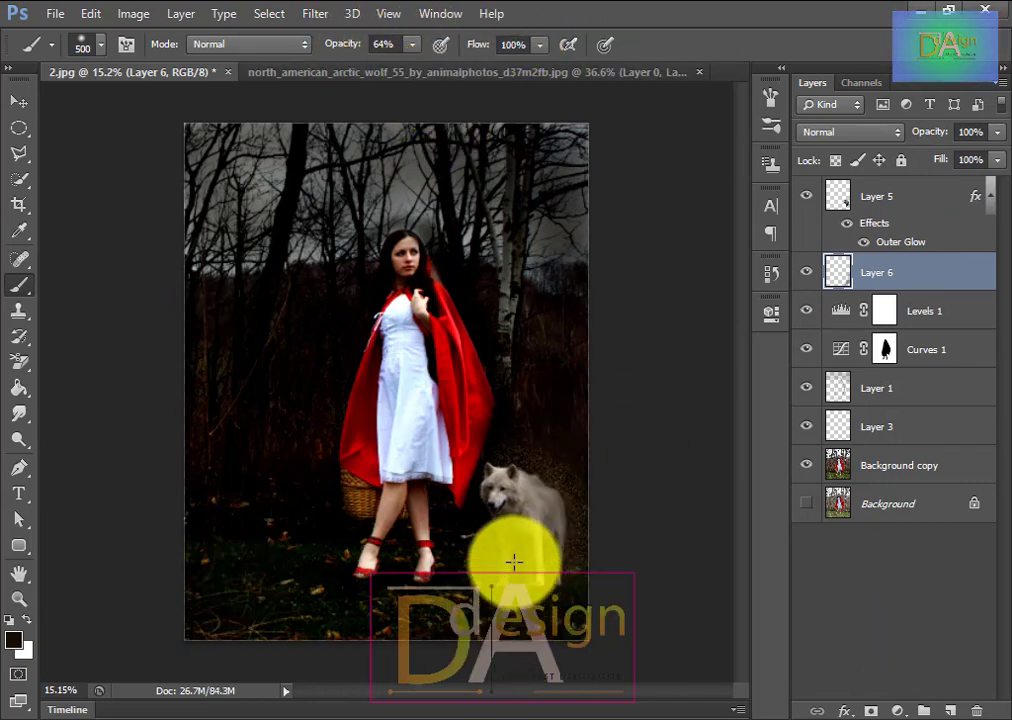
- Paint a soft white halo around the whole wolf on Layer 6 with a 250 px brush
scroll(583, 481, up, 5)
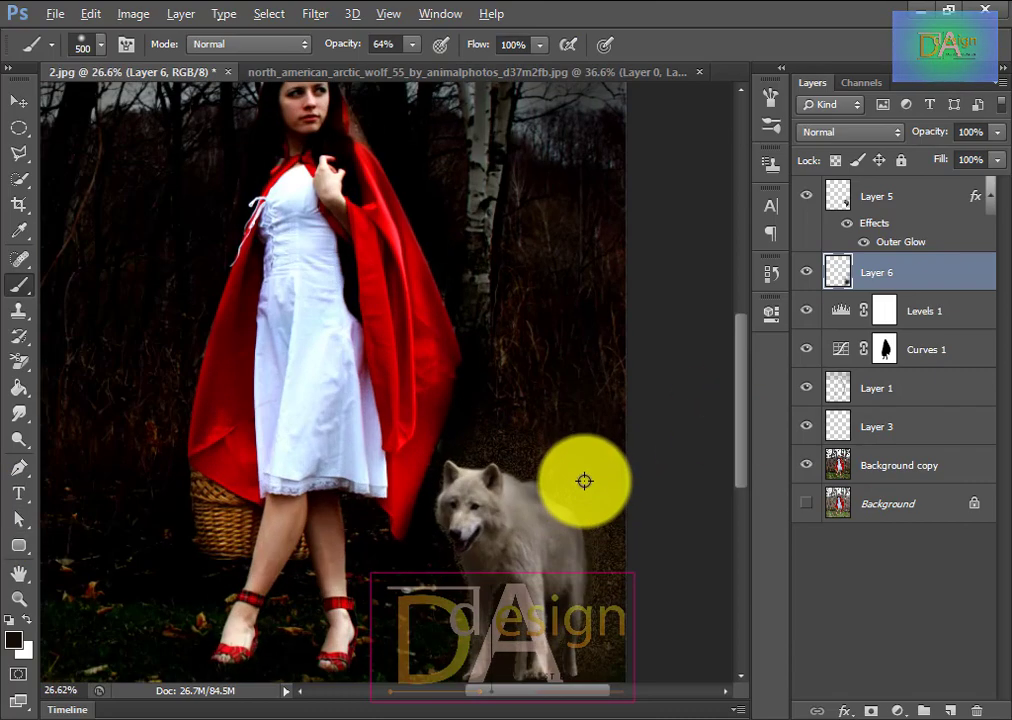
scroll(700, 480, down, 5)
scroll(620, 487, up, 2)
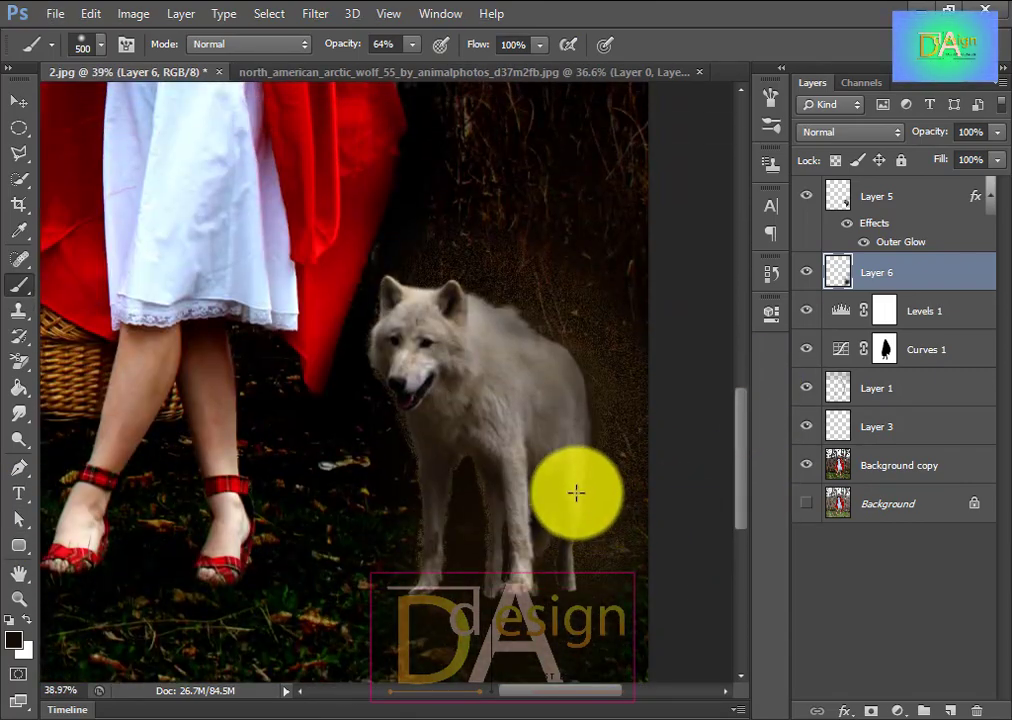
click(31, 622)
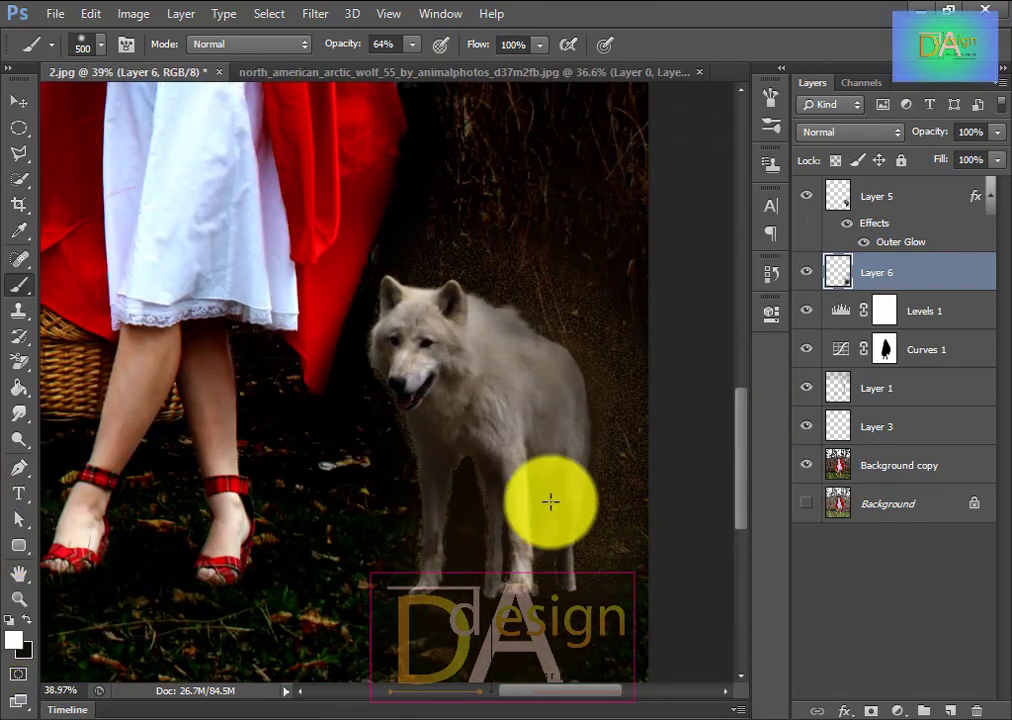
click(550, 540)
key(ctrl+z)
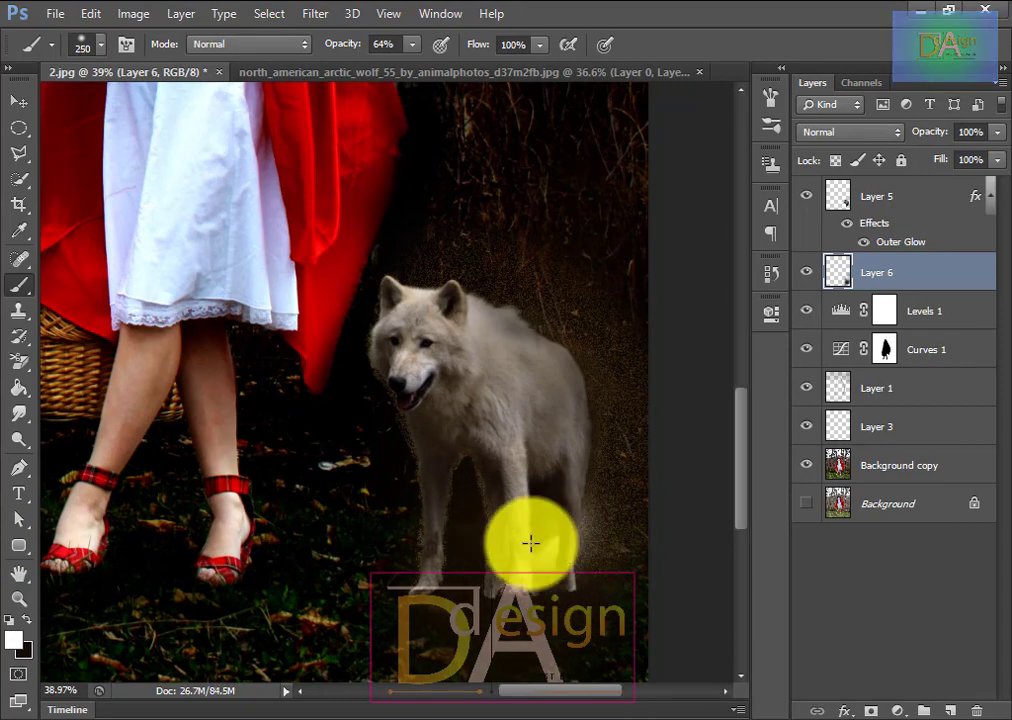
mouse_move(480, 573)
mouse_down()
mouse_move(427, 553)
mouse_move(431, 485)
mouse_move(416, 420)
mouse_up()
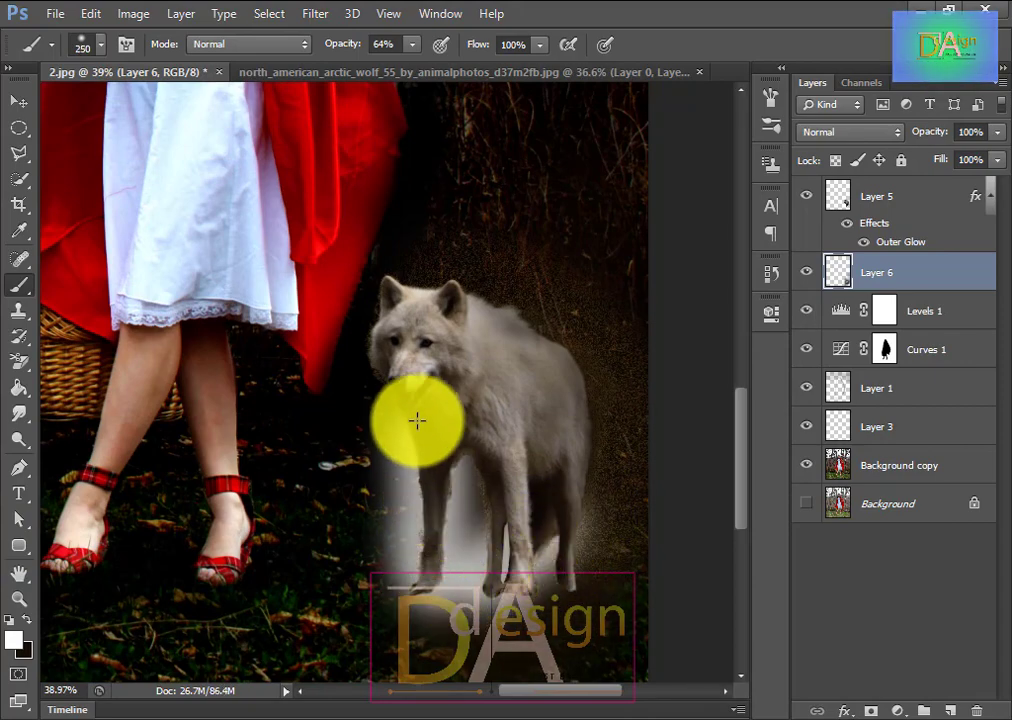
mouse_move(457, 293)
mouse_down()
mouse_move(522, 315)
mouse_move(561, 354)
mouse_move(583, 409)
mouse_move(542, 497)
mouse_up()
scroll(542, 497, down, 3)
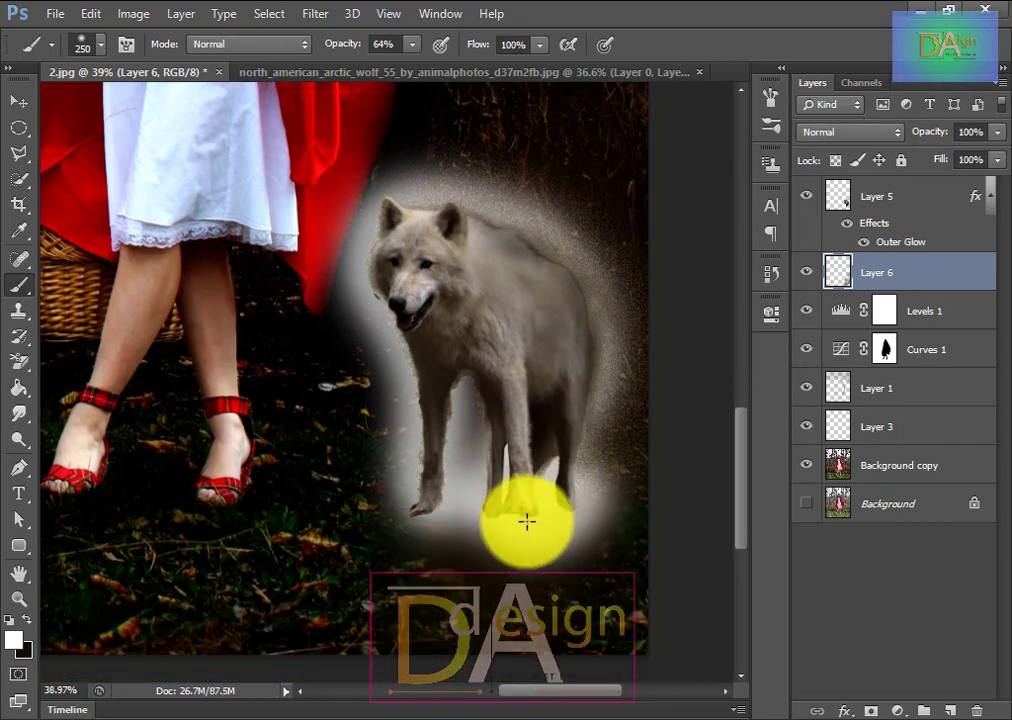
scroll(518, 450, down, 3)
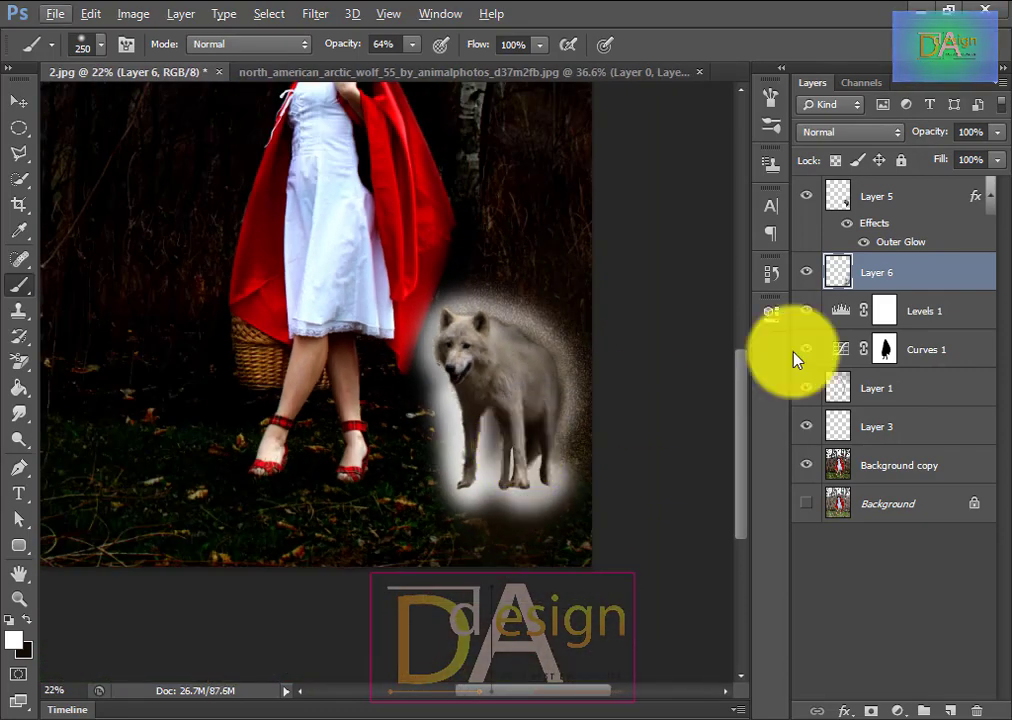
- Try the Multiply, Dissolve and Color Burn blend modes on the white halo layer
click(838, 132)
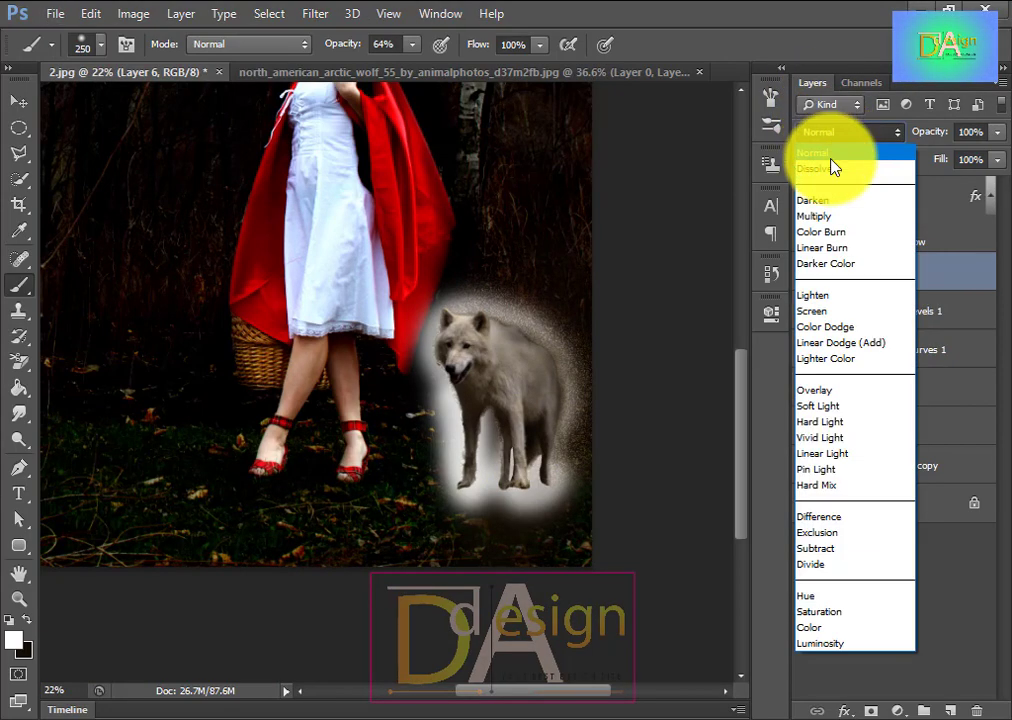
click(832, 216)
click(850, 132)
click(828, 168)
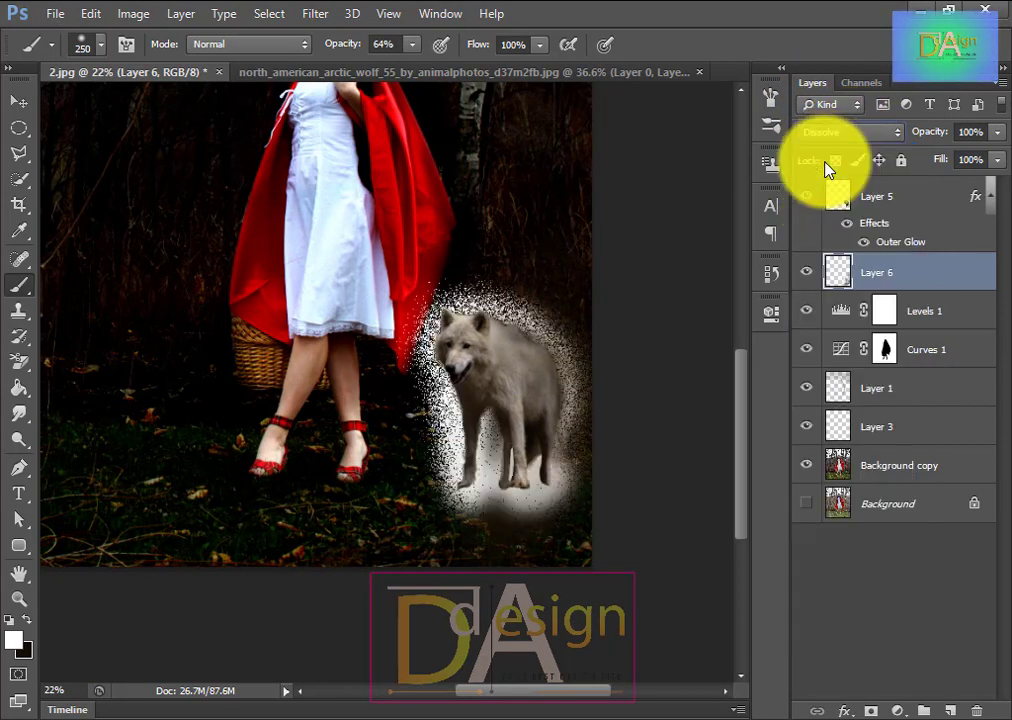
click(838, 134)
click(820, 232)
- Set the white halo layer's blend mode to Color Dodge
click(838, 132)
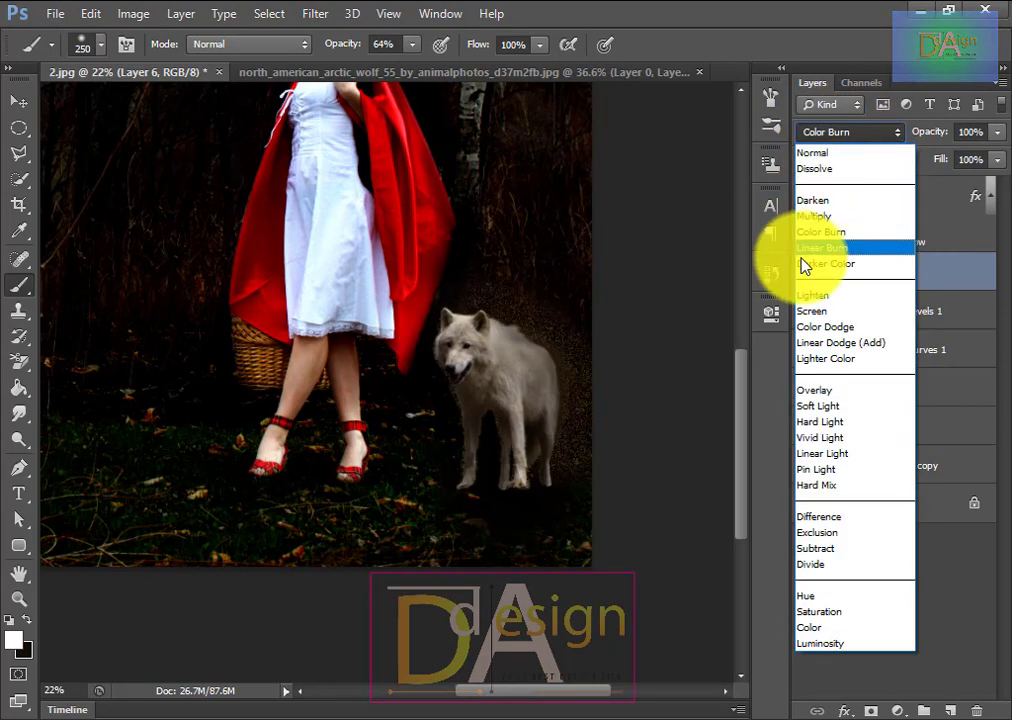
click(810, 326)
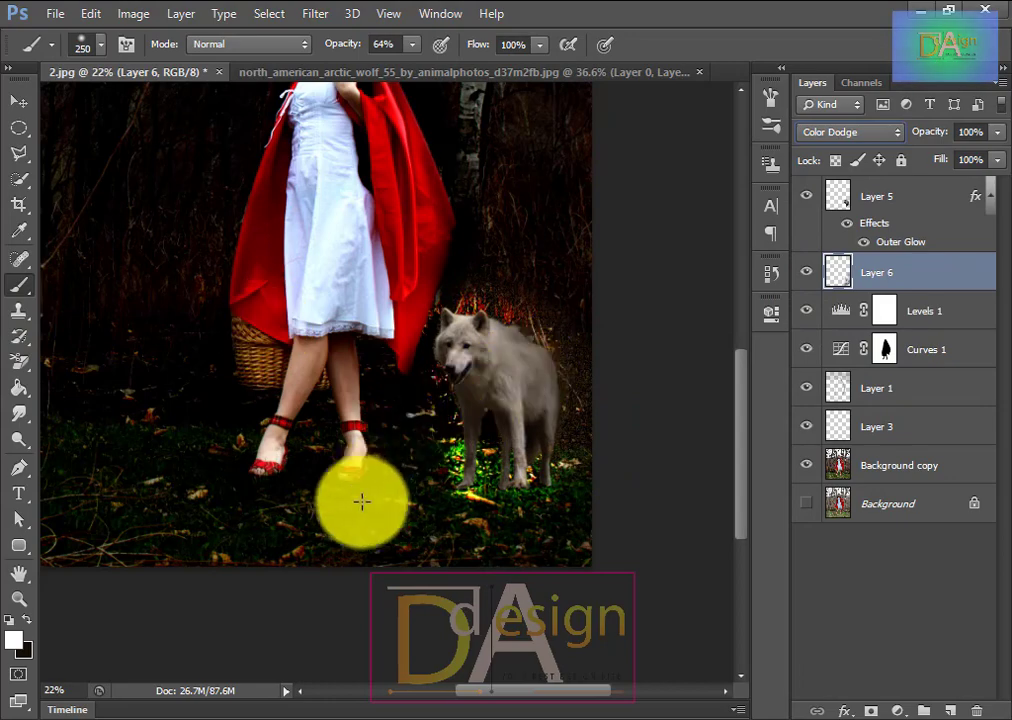
- Add a new layer above Background copy and paint soft white over the woman's outline, from her hair down to her feet
click(900, 468)
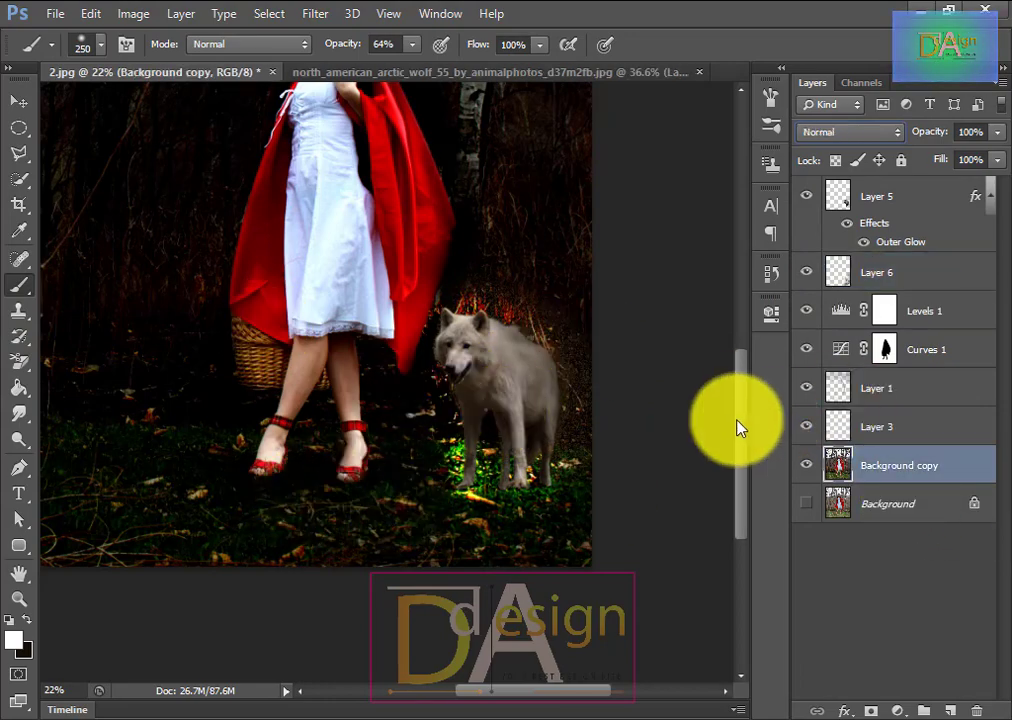
drag(737, 428, 704, 374)
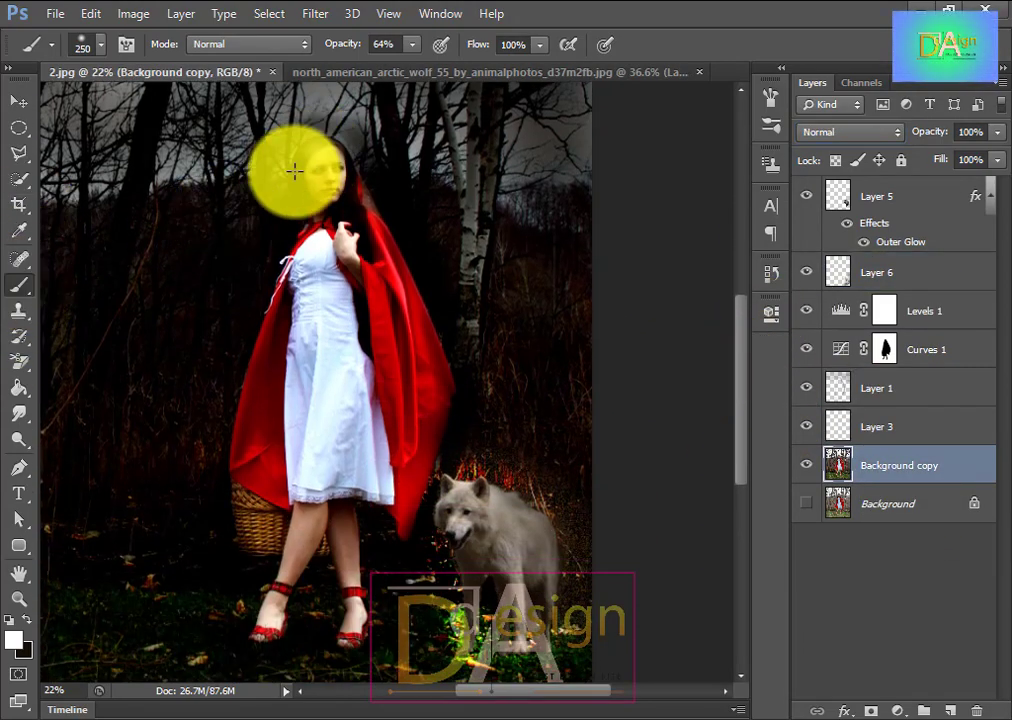
click(948, 709)
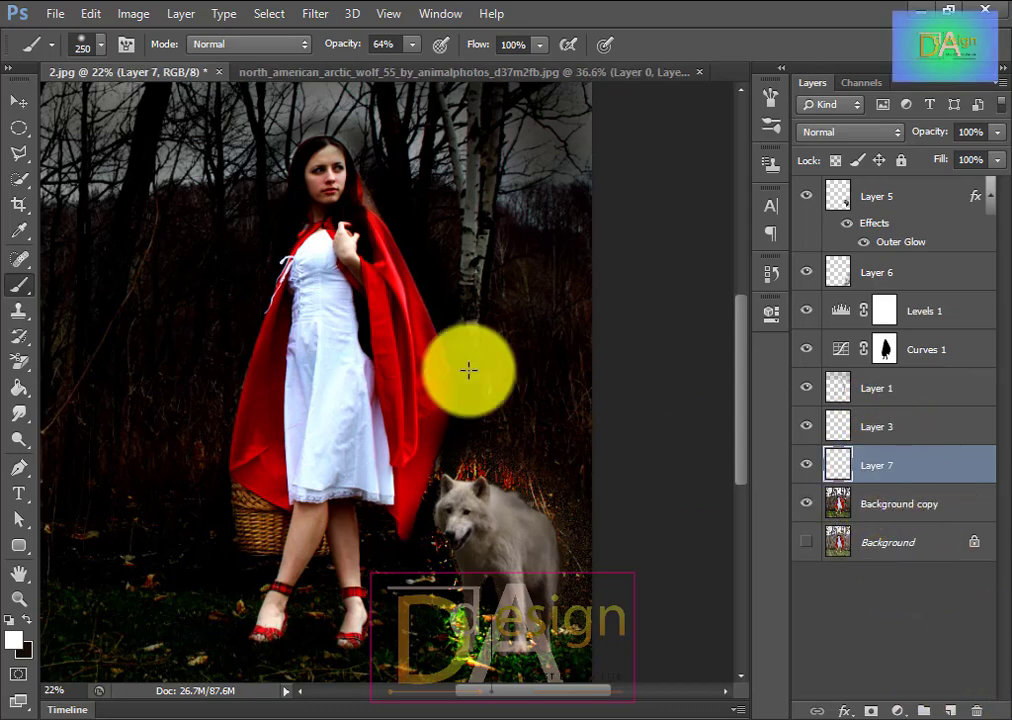
mouse_move(292, 145)
mouse_down()
mouse_move(263, 244)
mouse_move(240, 485)
mouse_move(269, 573)
mouse_move(253, 643)
mouse_move(332, 571)
mouse_move(369, 636)
mouse_move(357, 523)
mouse_move(395, 543)
mouse_move(439, 461)
mouse_move(443, 362)
mouse_move(358, 181)
mouse_up()
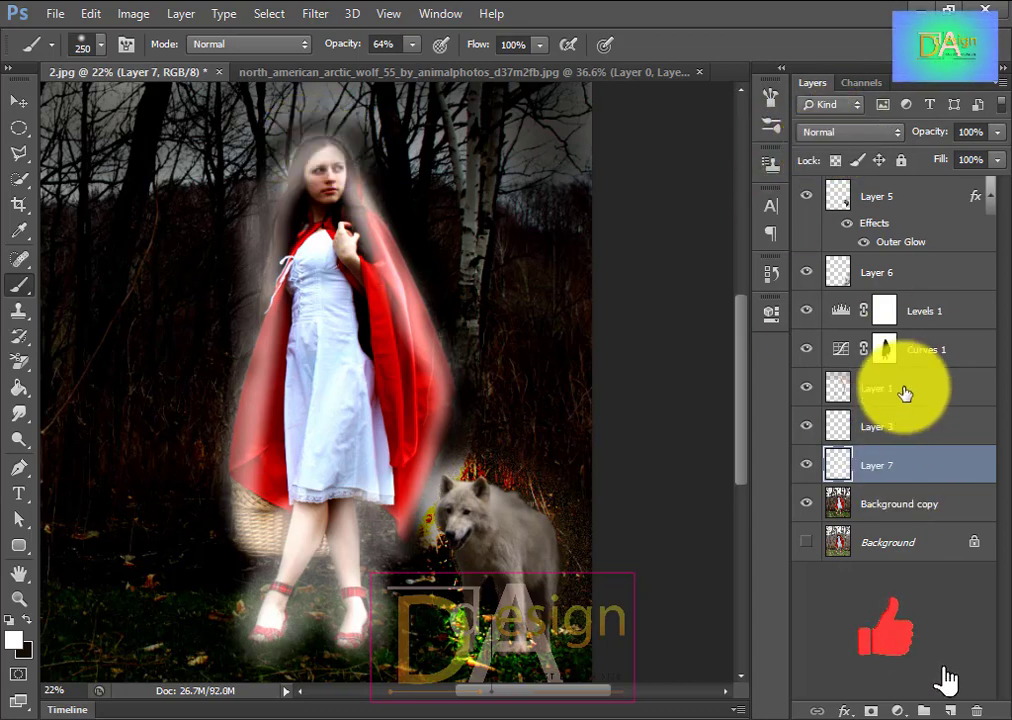
- Set Layer 7's blend mode to Color Dodge and its opacity to 35%
click(845, 392)
click(880, 274)
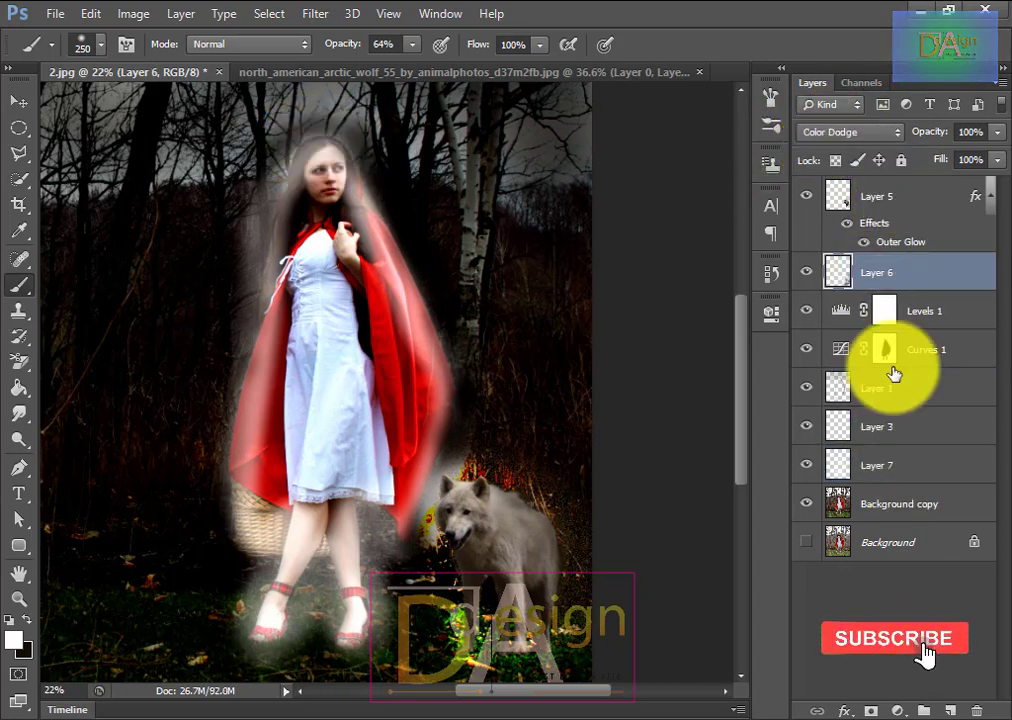
click(888, 468)
click(850, 132)
click(822, 327)
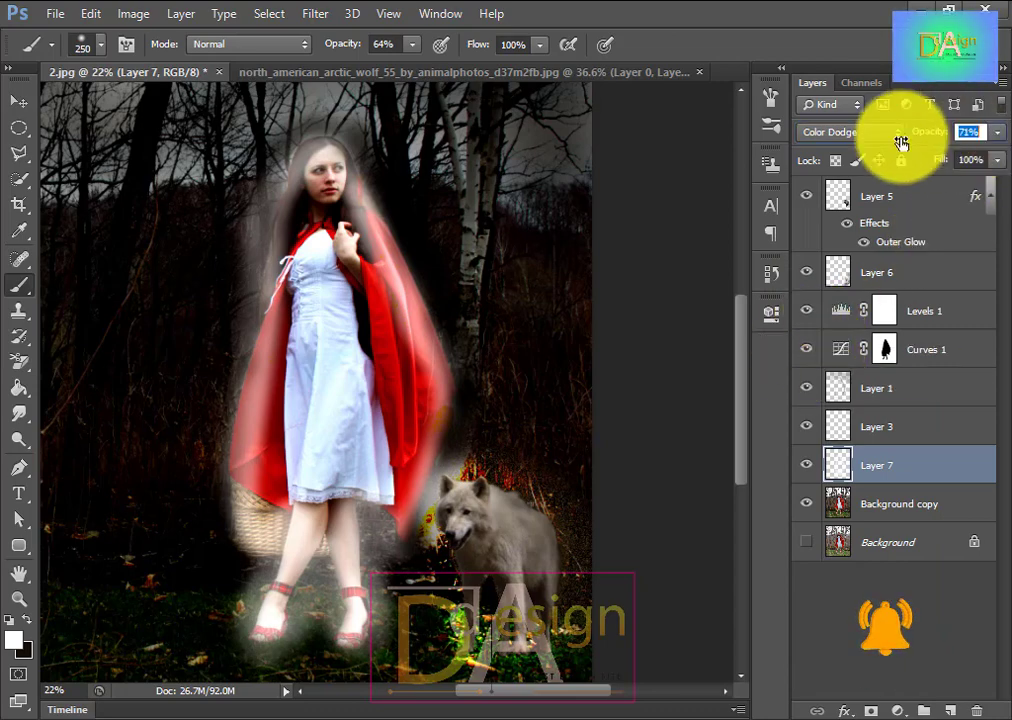
drag(901, 143, 858, 151)
- Change Layer 7's blend mode to Linear Dodge (Add) and toggle its visibility to compare the image with and without it
click(848, 132)
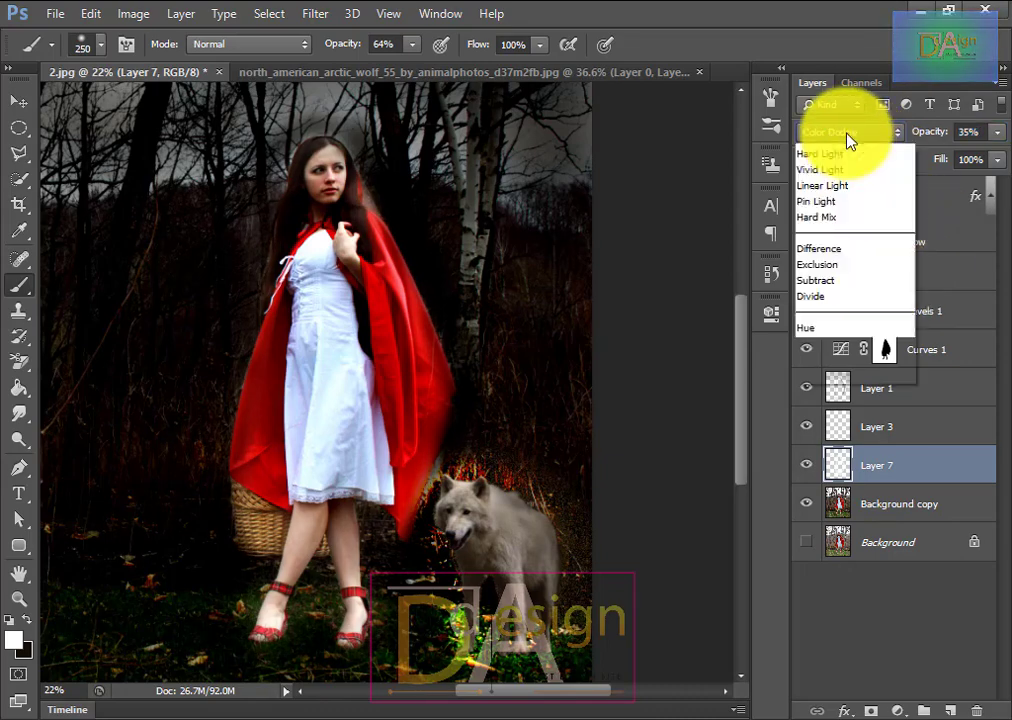
click(831, 343)
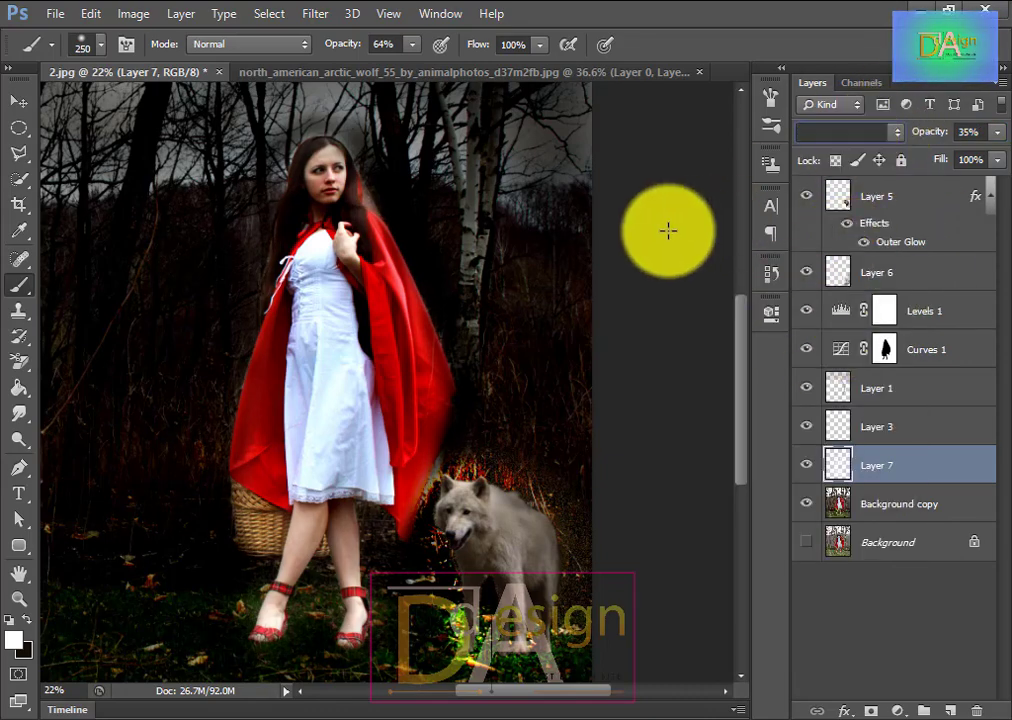
click(806, 468)
click(806, 468)
click(806, 468)
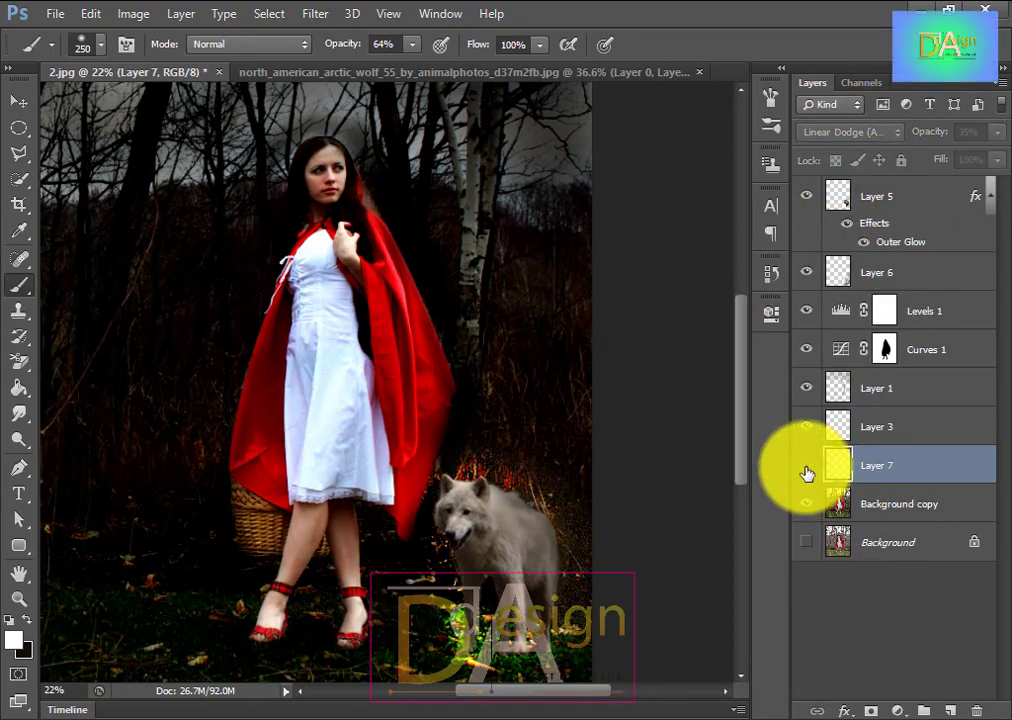
click(806, 472)
click(806, 472)
click(806, 472)
- Set Background copy's blend mode to Color Dodge and make Layer 6 the active layer
click(876, 503)
click(851, 132)
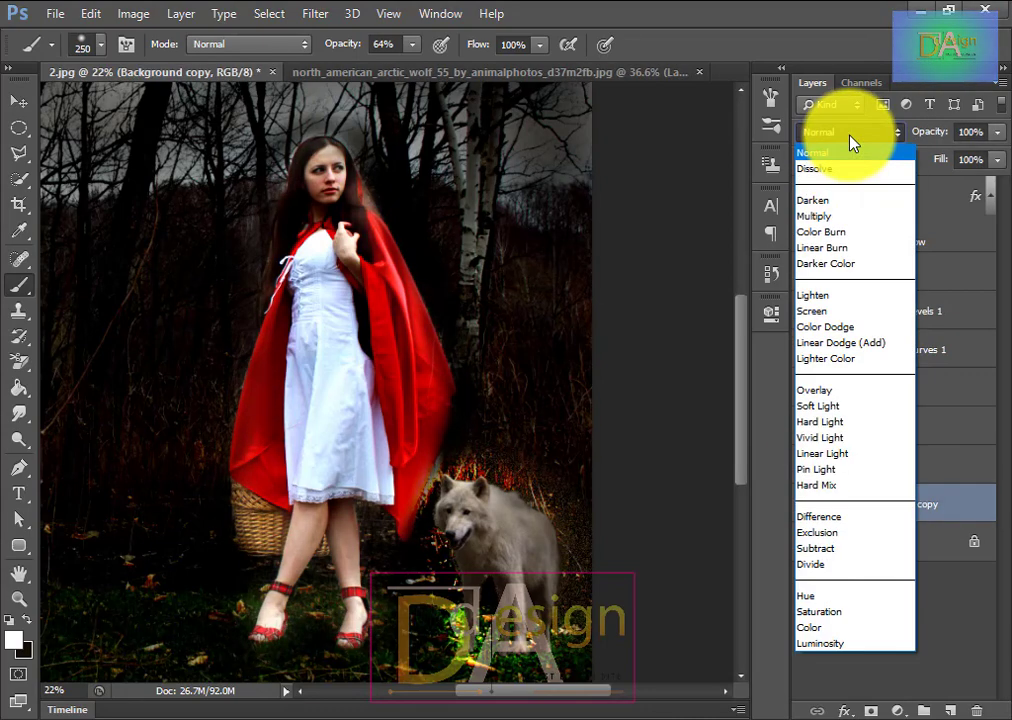
click(826, 329)
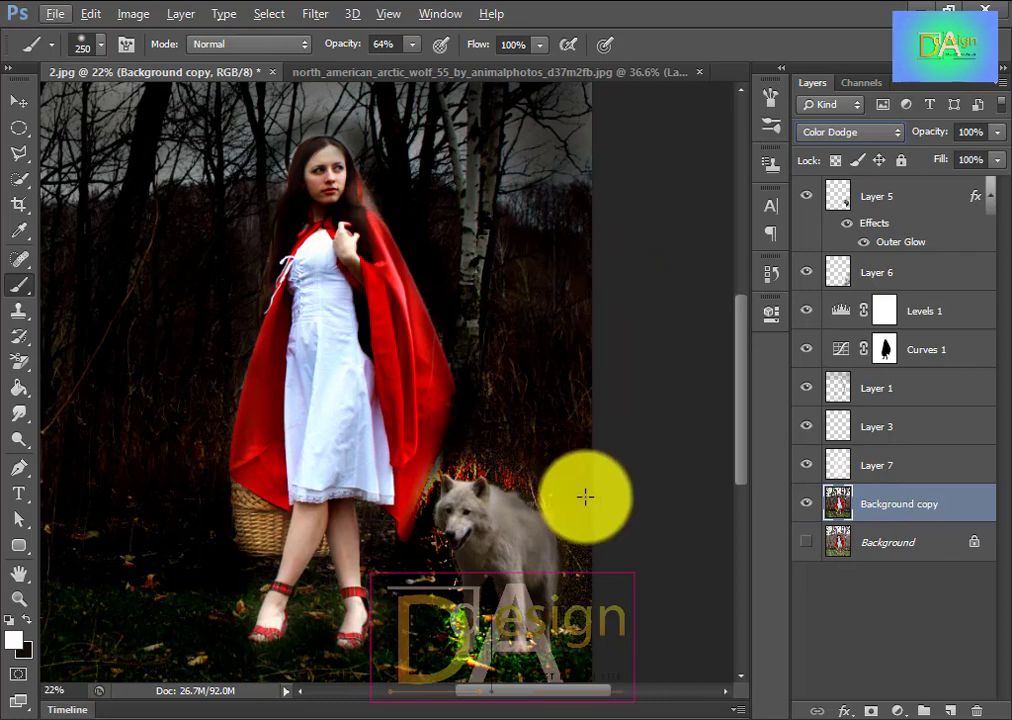
drag(745, 400, 748, 455)
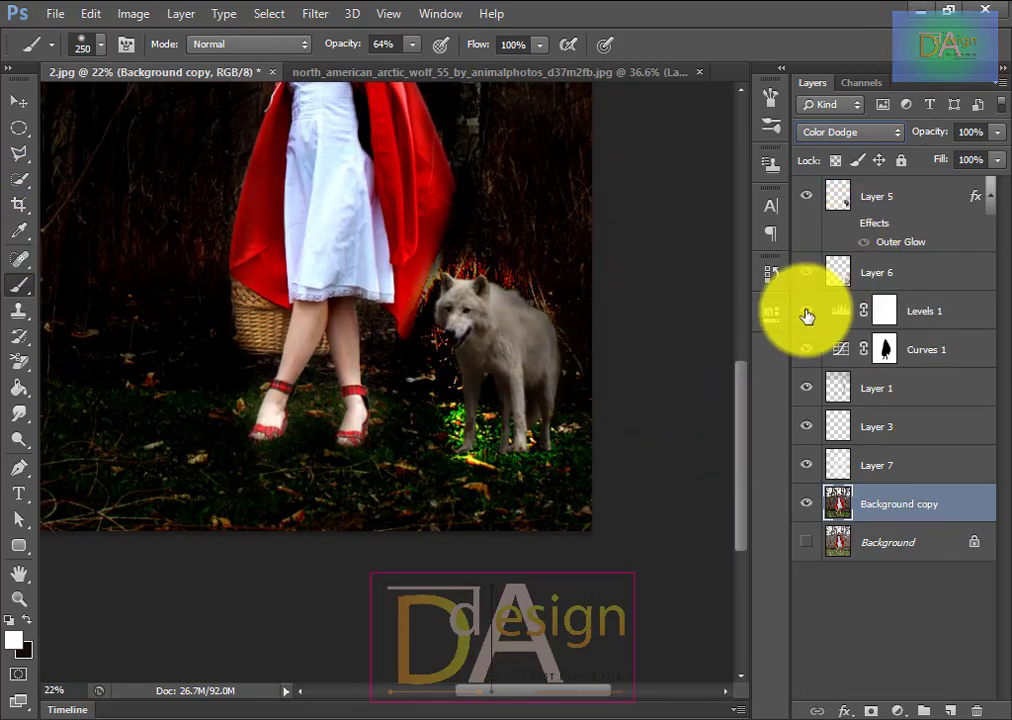
click(890, 271)
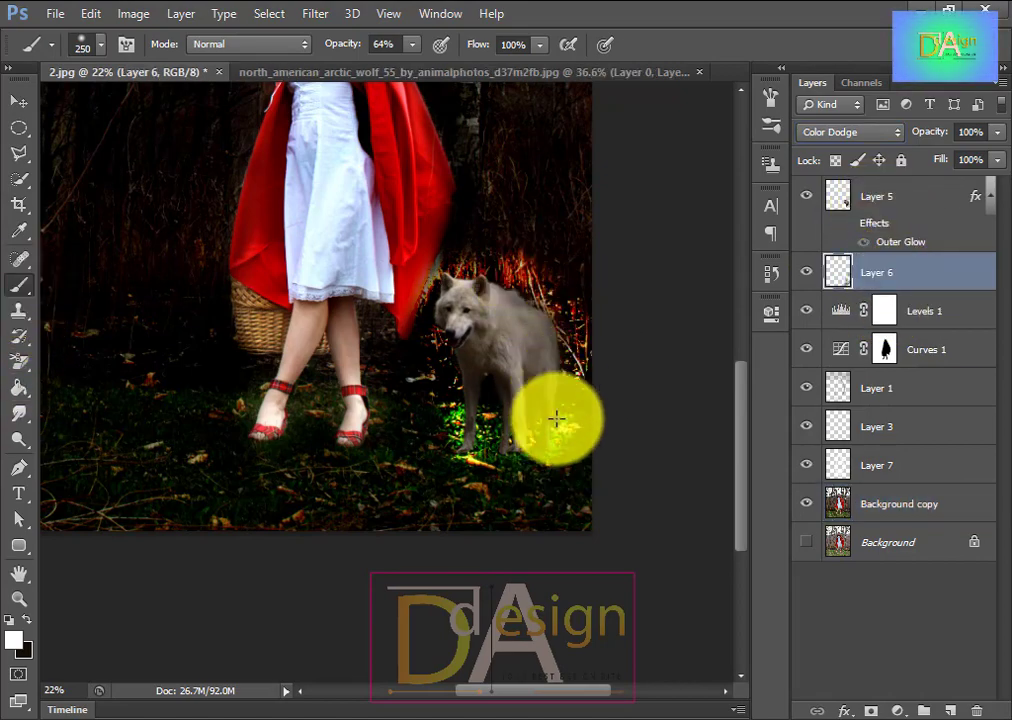
- Brush white highlights on Layer 6 around the wolf, over the grass at its feet and up the trees behind it
mouse_move(485, 461)
mouse_down()
mouse_move(413, 406)
mouse_move(414, 325)
mouse_up()
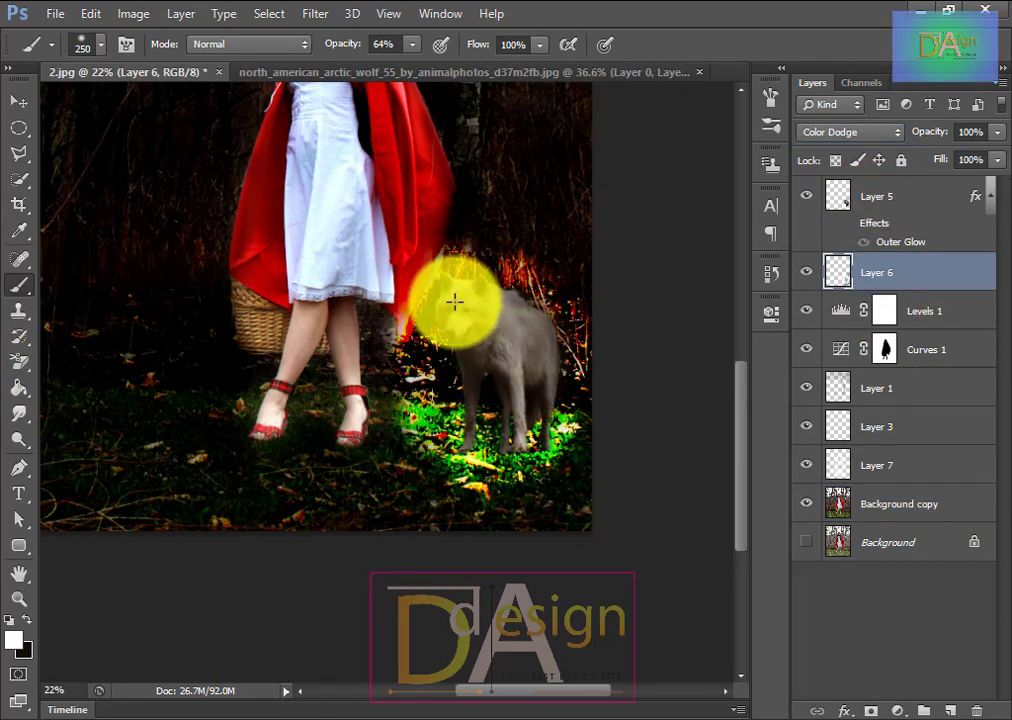
scroll(454, 301, up, 5)
key(])
mouse_move(488, 445)
mouse_down()
mouse_move(522, 312)
mouse_move(553, 358)
mouse_move(590, 366)
mouse_move(517, 81)
mouse_move(445, 151)
mouse_move(427, 80)
mouse_move(461, 335)
mouse_up()
scroll(564, 389, down, 5)
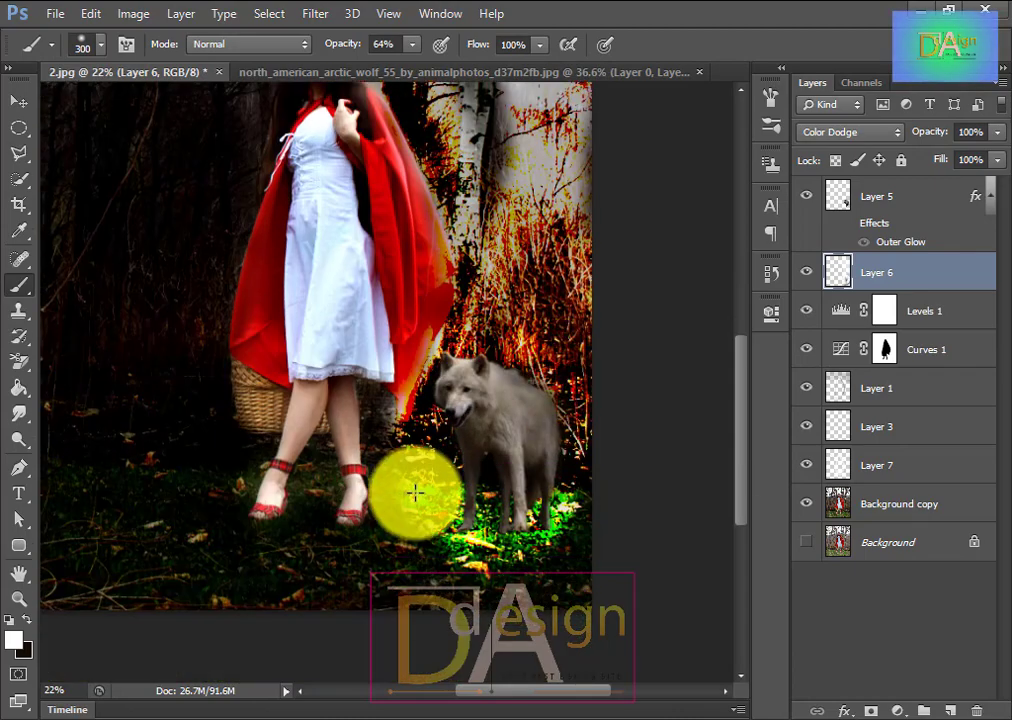
mouse_move(416, 492)
mouse_down()
mouse_move(364, 591)
mouse_move(561, 553)
mouse_move(574, 533)
mouse_move(555, 615)
mouse_up()
scroll(485, 539, up, 3)
scroll(485, 539, up, 3)
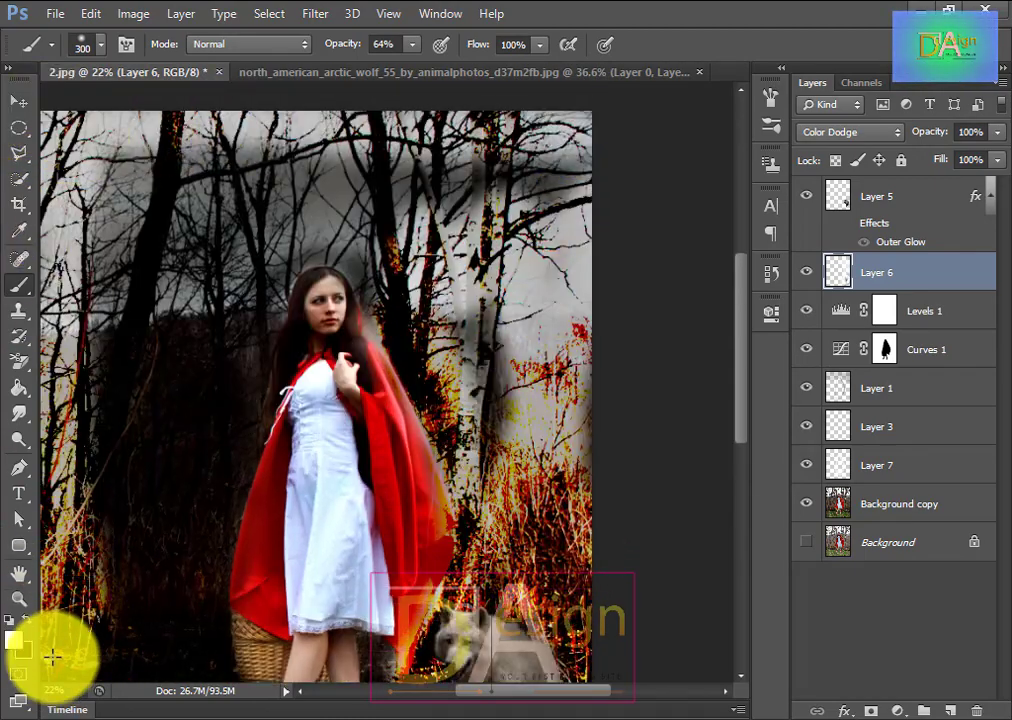
- Increase the brush size to 500
scroll(158, 547, down, 2)
key(bracketright)
key(bracketright)
- Brush white along the left edge of the forest and over the trees beside the woman, and undo the last stroke
drag(66, 668, 47, 614)
mouse_move(155, 354)
mouse_down()
mouse_move(91, 460)
mouse_move(232, 82)
mouse_move(298, 208)
mouse_move(281, 286)
mouse_move(199, 411)
mouse_up()
key(ctrl+z)
- Close the north_american_arctic_wolf image document
drag(347, 73, 293, 97)
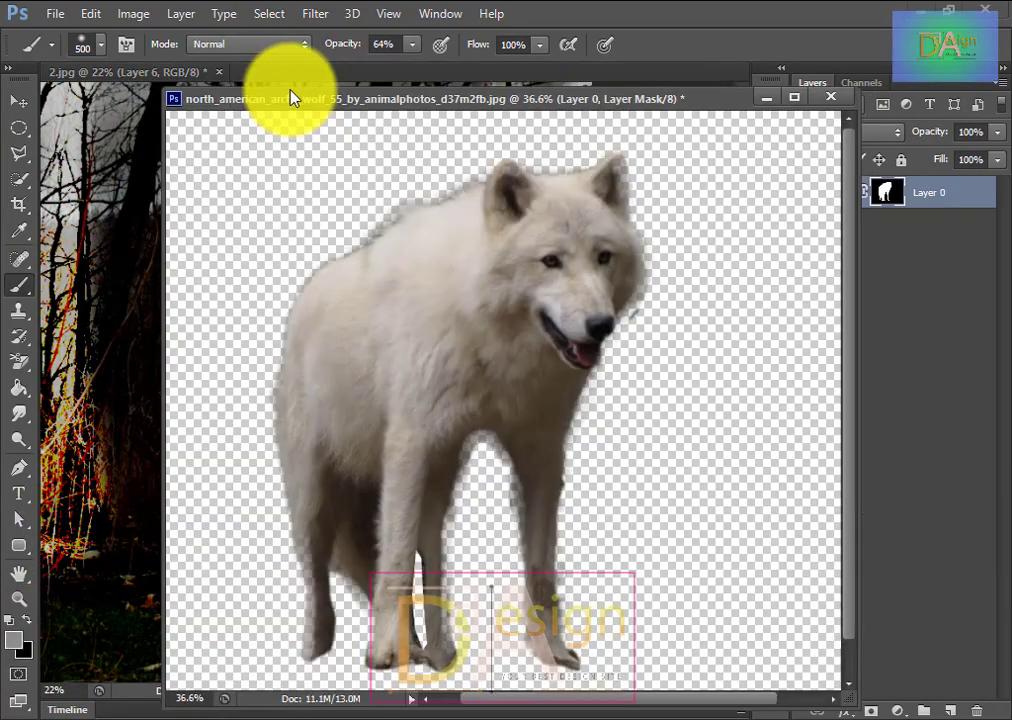
click(838, 99)
click(531, 291)
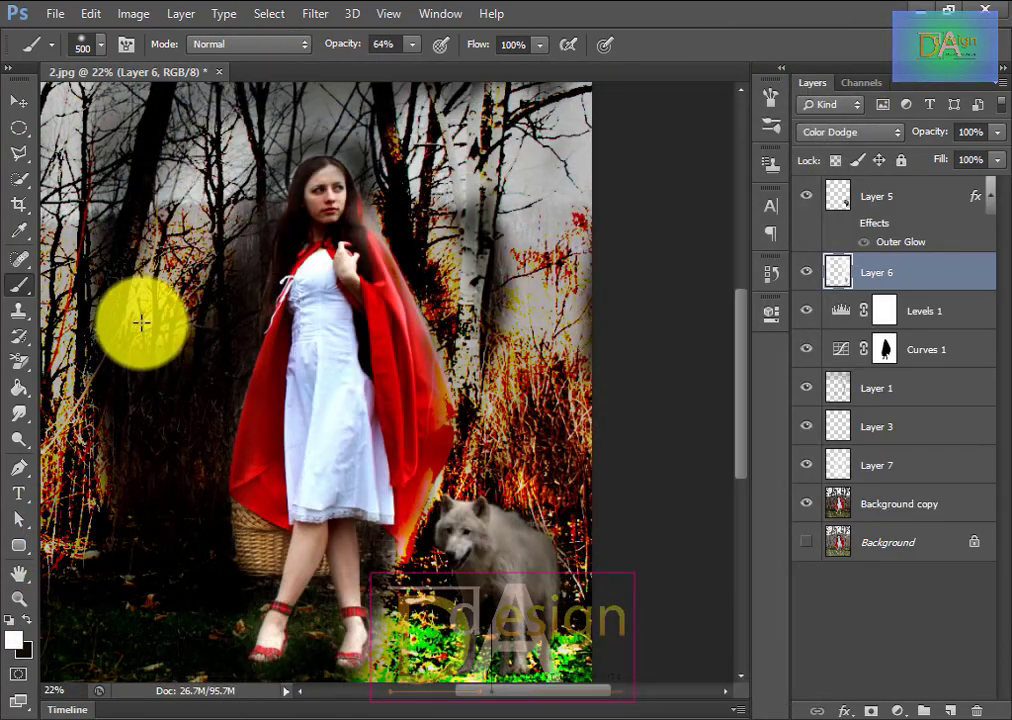
- Try brushing highlights over the trees left of the woman, and revert Layer 6 to its state before the recent strokes
drag(74, 386, 219, 271)
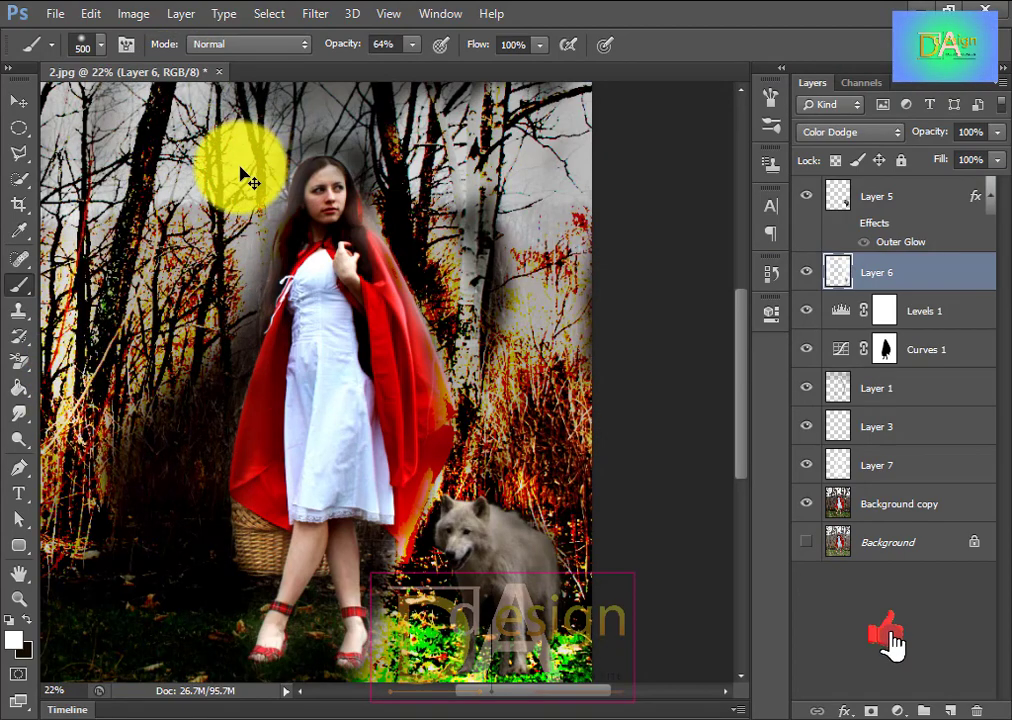
key(ctrl+z)
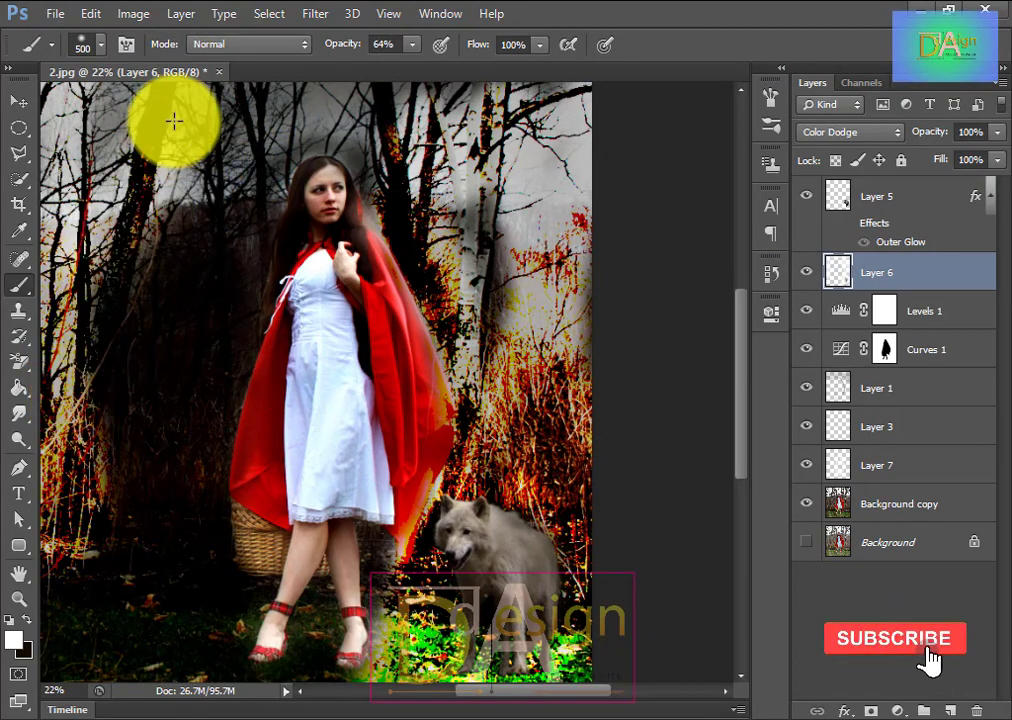
scroll(145, 398, down, 5)
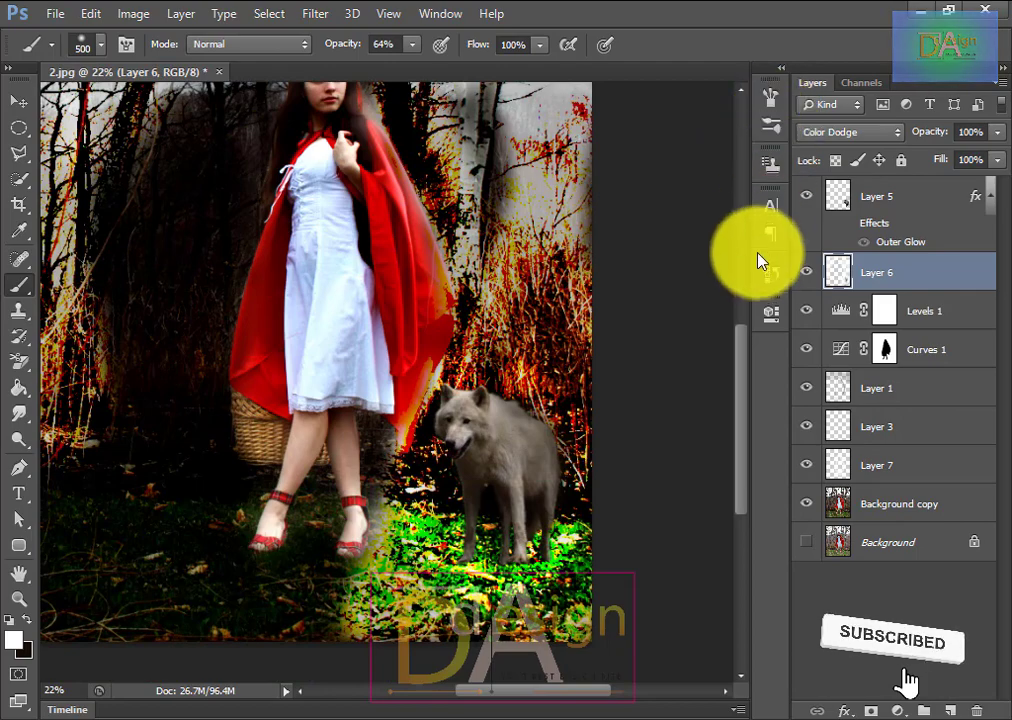
click(760, 258)
click(617, 290)
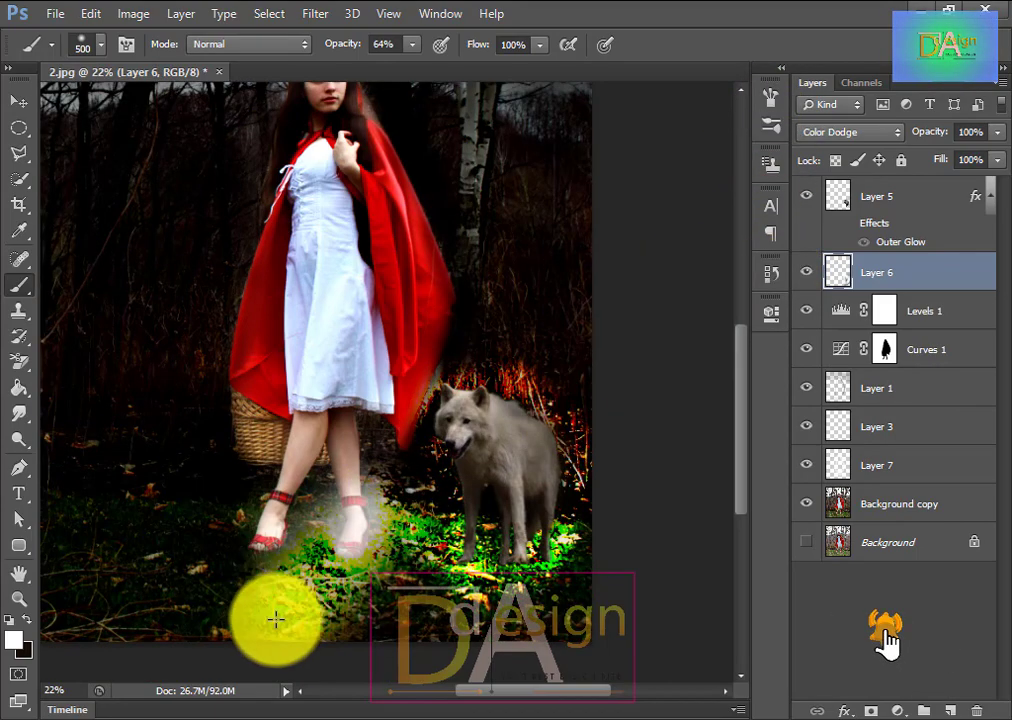
- Brush white highlights on Layer 6 across the grass beneath the woman and the wolf, and hide Layer 7
mouse_move(275, 620)
mouse_down()
mouse_move(329, 543)
mouse_move(152, 605)
mouse_move(186, 594)
mouse_move(242, 612)
mouse_move(486, 586)
mouse_move(575, 560)
mouse_up()
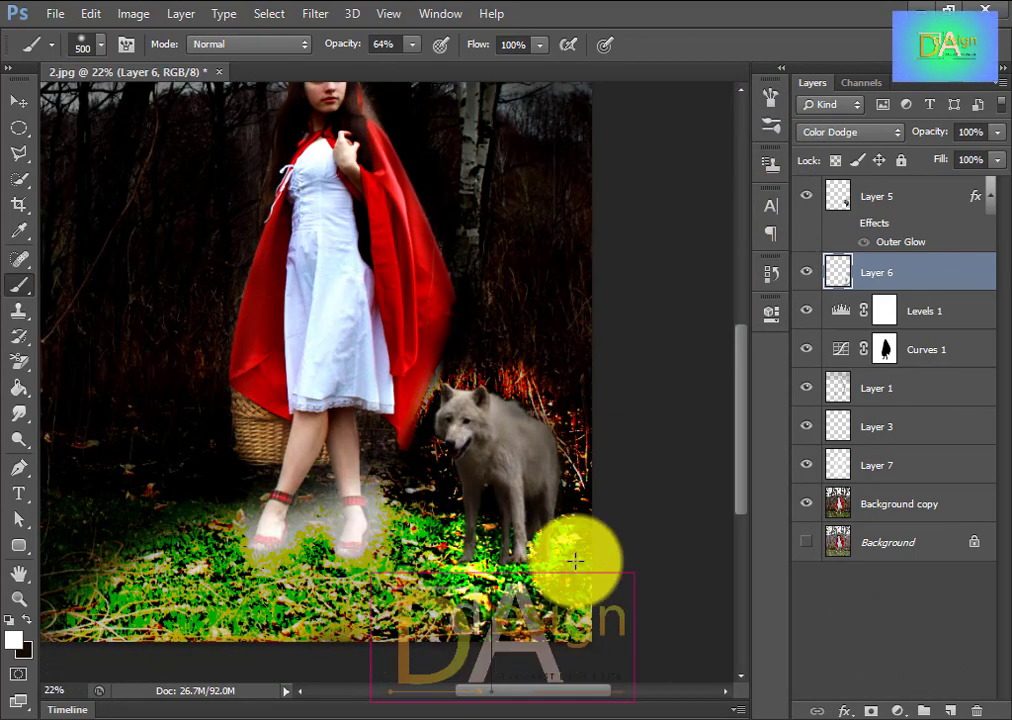
scroll(375, 547, up, 5)
scroll(384, 549, down, 6)
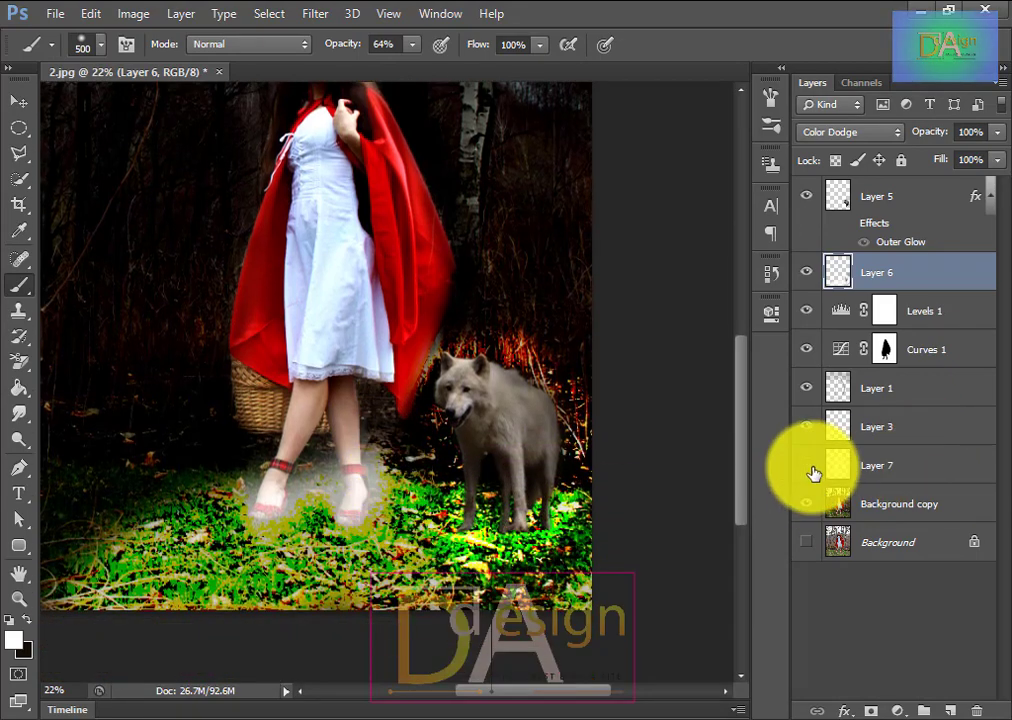
scroll(538, 542, up, 3)
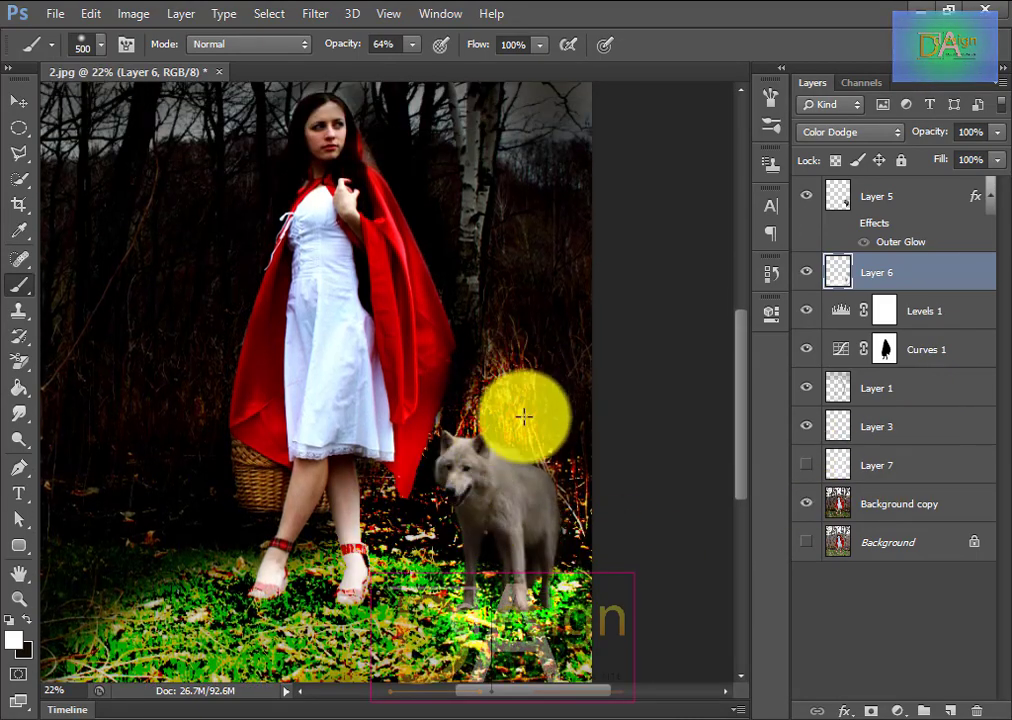
- Brush white highlights on Layer 6 over the reeds, trees and sky behind the wolf, up to the image's top edge
mouse_move(524, 416)
mouse_down()
mouse_move(546, 482)
mouse_move(605, 410)
mouse_up()
mouse_move(538, 400)
mouse_down()
mouse_move(601, 234)
mouse_move(510, 358)
mouse_move(574, 341)
mouse_up()
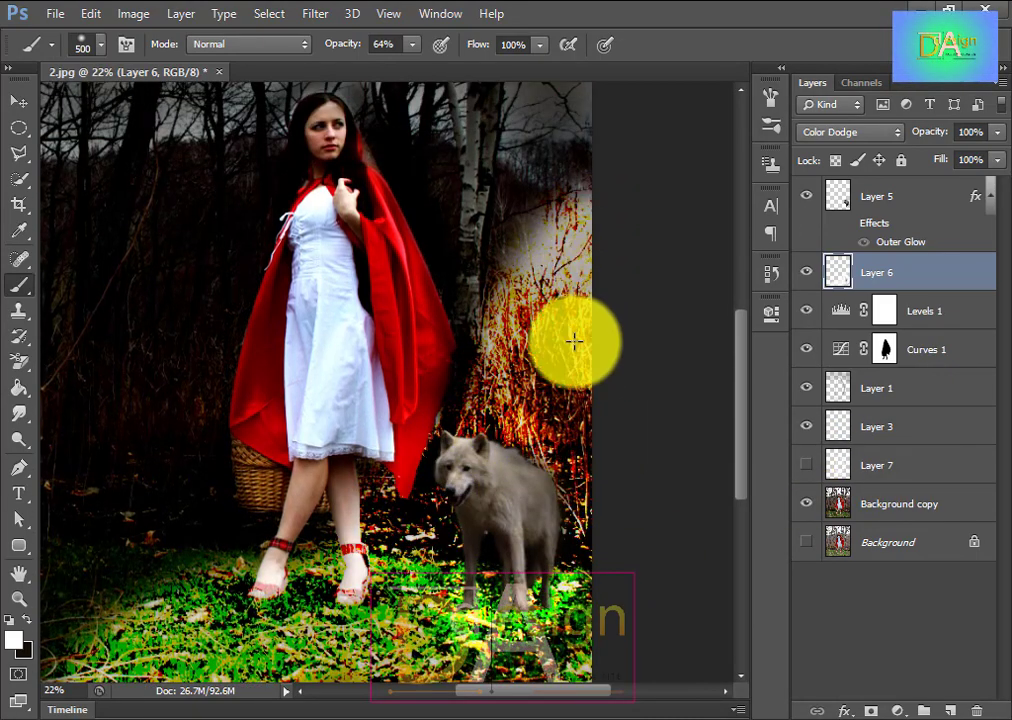
scroll(576, 350, down, 3)
drag(578, 510, 570, 590)
scroll(556, 570, up, 3)
scroll(542, 555, up, 3)
mouse_move(483, 393)
mouse_down()
mouse_move(566, 157)
mouse_move(562, 261)
mouse_move(567, 149)
mouse_move(509, 205)
mouse_move(468, 348)
mouse_up()
scroll(572, 357, up, 5)
scroll(499, 323, down, 3)
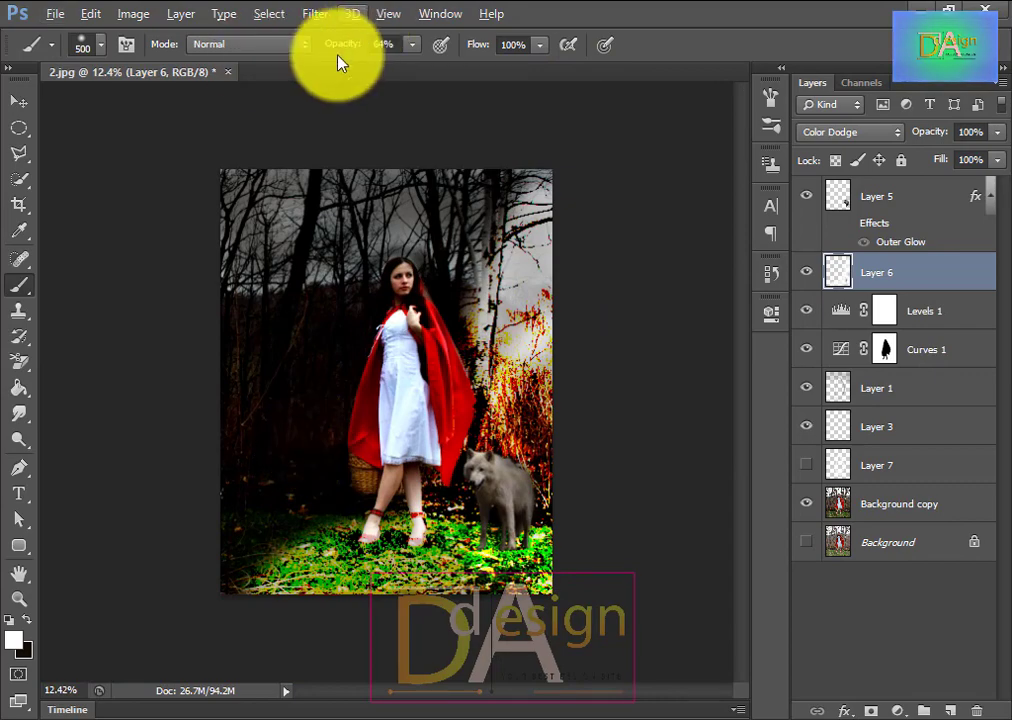
- Paint faint highlights over the trees and grass left of the woman at 28% brush opacity, and again at 15% opacity and 48% flow
drag(328, 52, 322, 52)
mouse_move(314, 215)
mouse_down()
mouse_move(287, 393)
mouse_move(395, 219)
mouse_move(270, 185)
mouse_up()
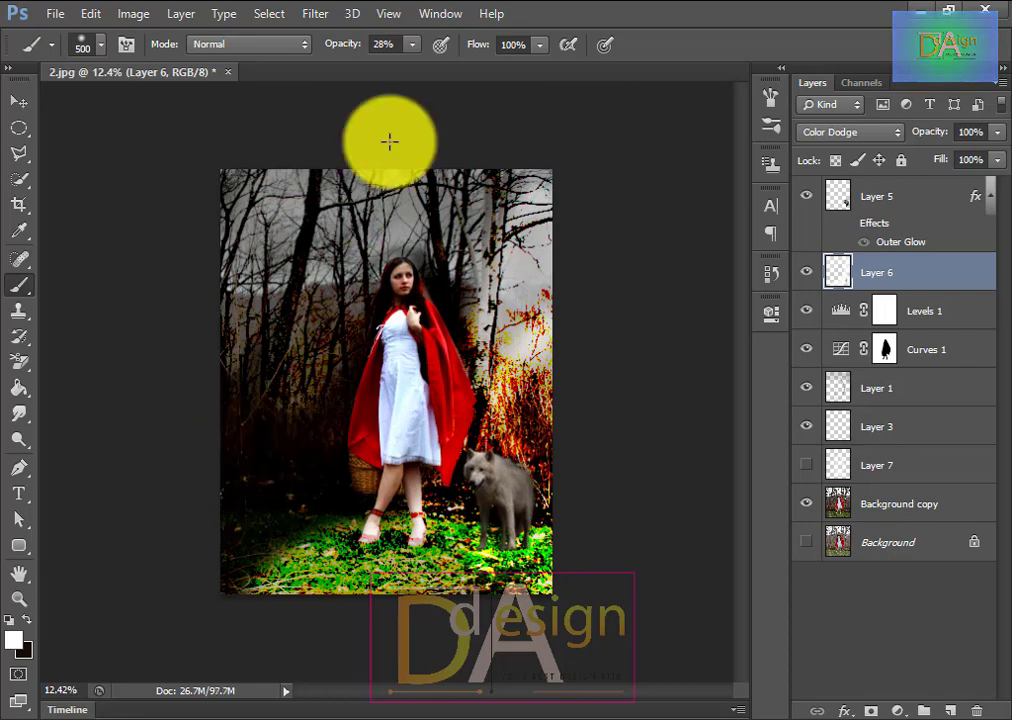
drag(472, 52, 463, 52)
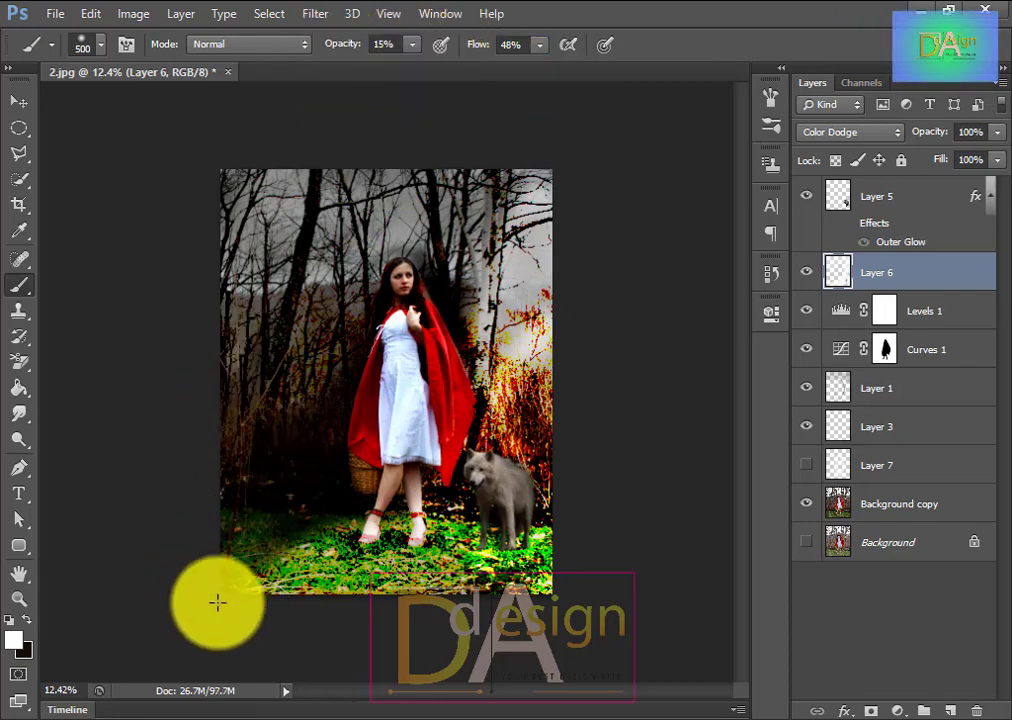
click(298, 525)
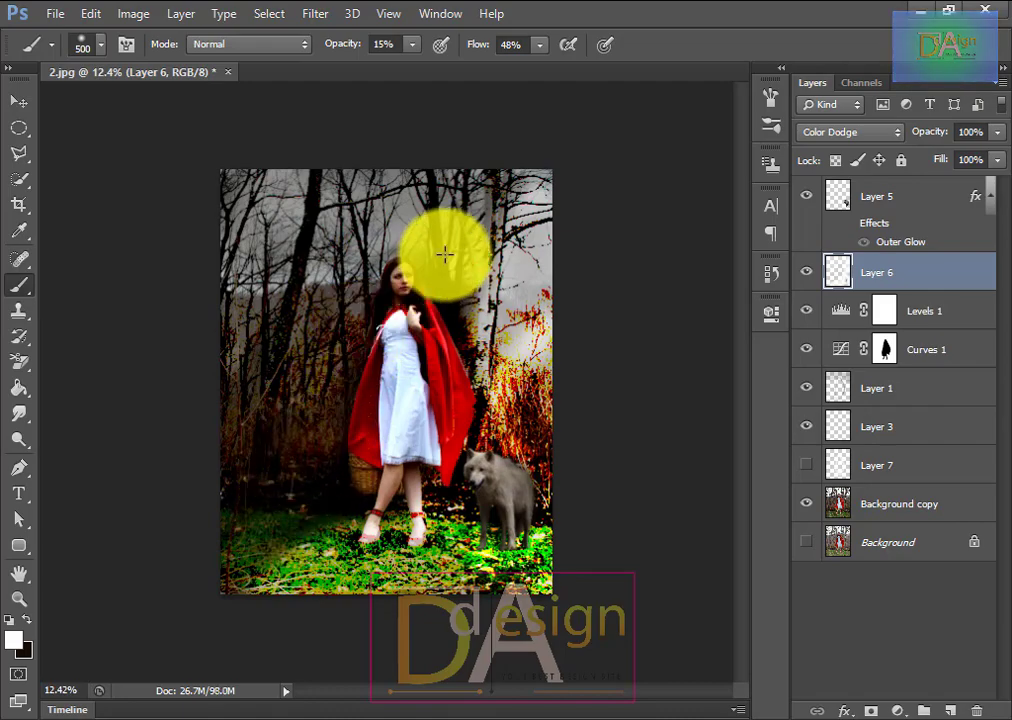
scroll(414, 569, up, 6)
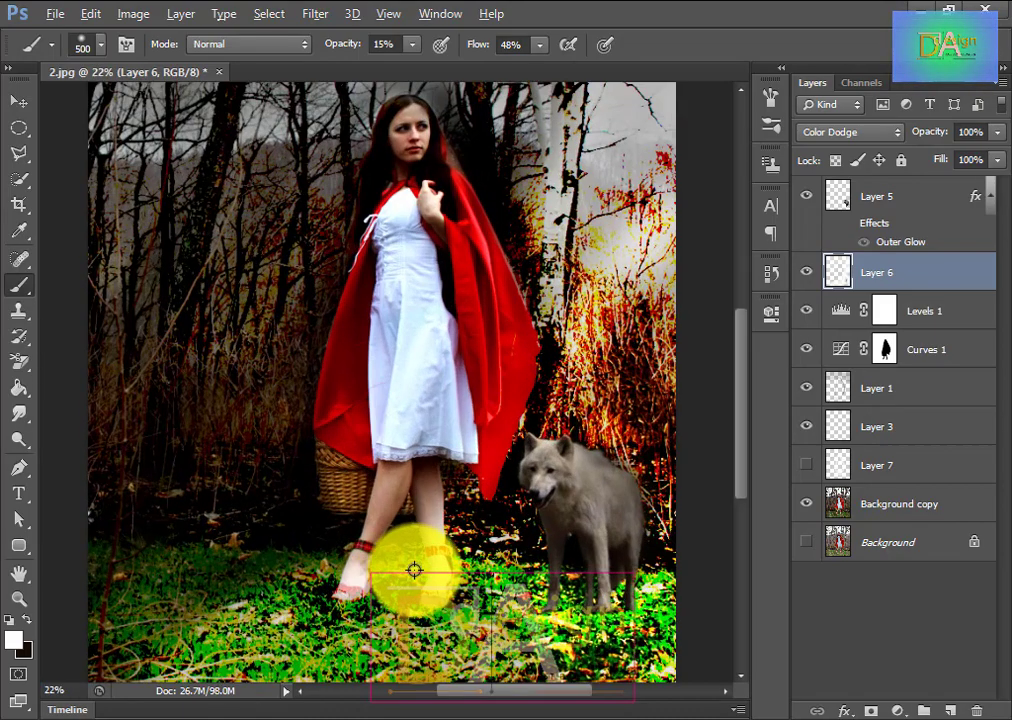
scroll(417, 564, down, 8)
scroll(417, 564, up, 1)
- Delete the hidden Layer 7 above Background copy
click(862, 506)
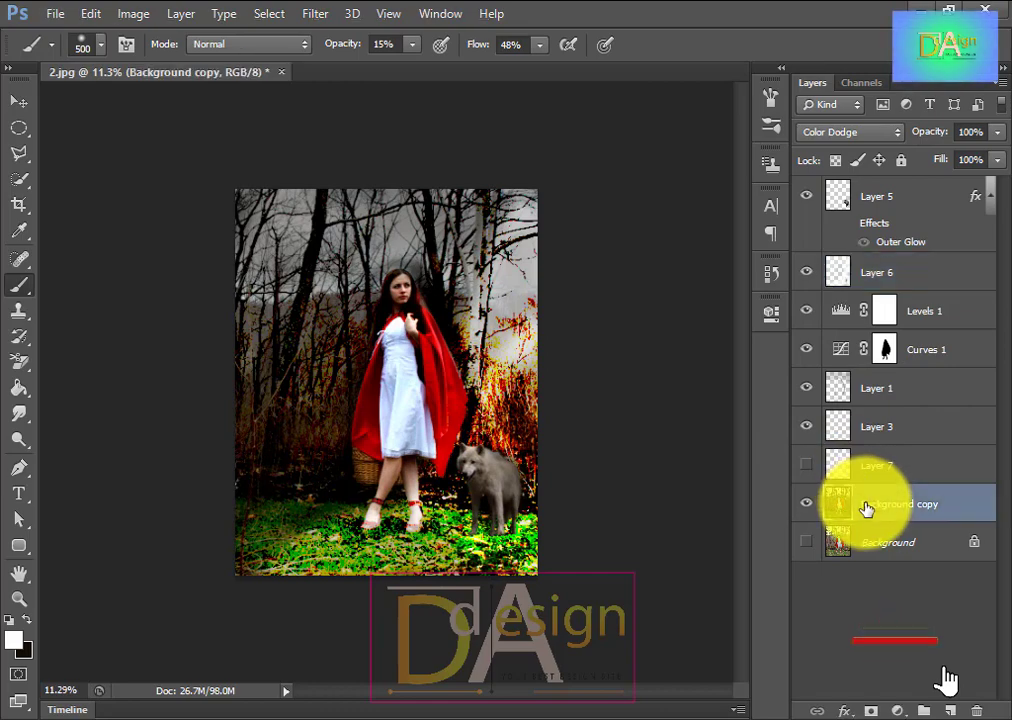
click(883, 467)
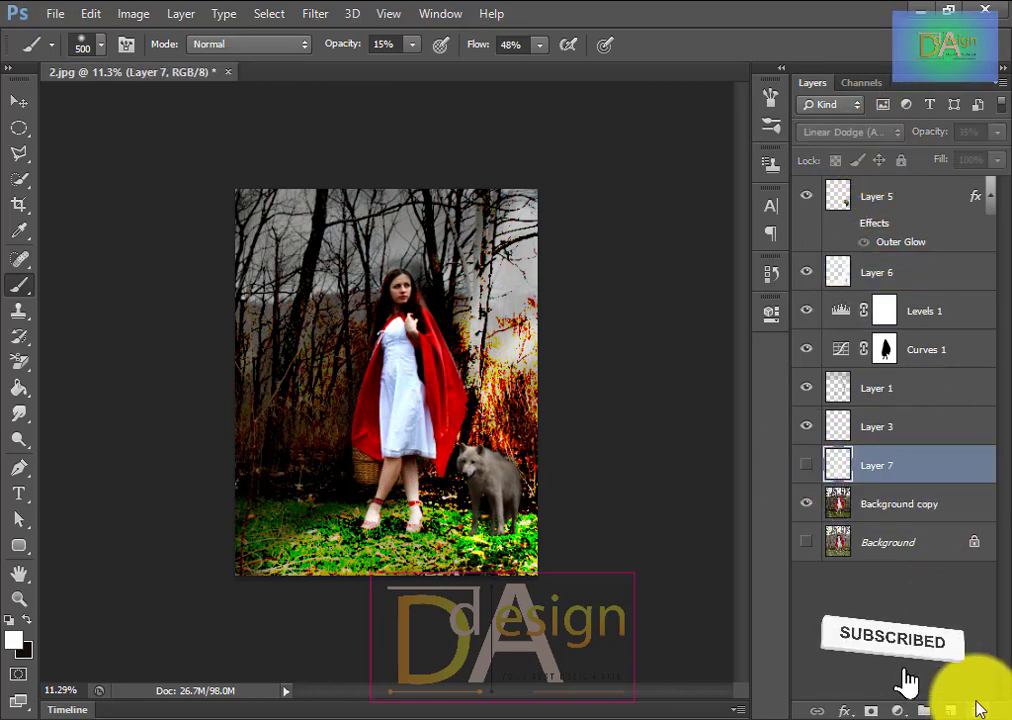
click(976, 710)
click(483, 295)
- Select the wolf's layer, Layer 5, with the Move tool and add a new empty layer above it
click(19, 101)
click(728, 406)
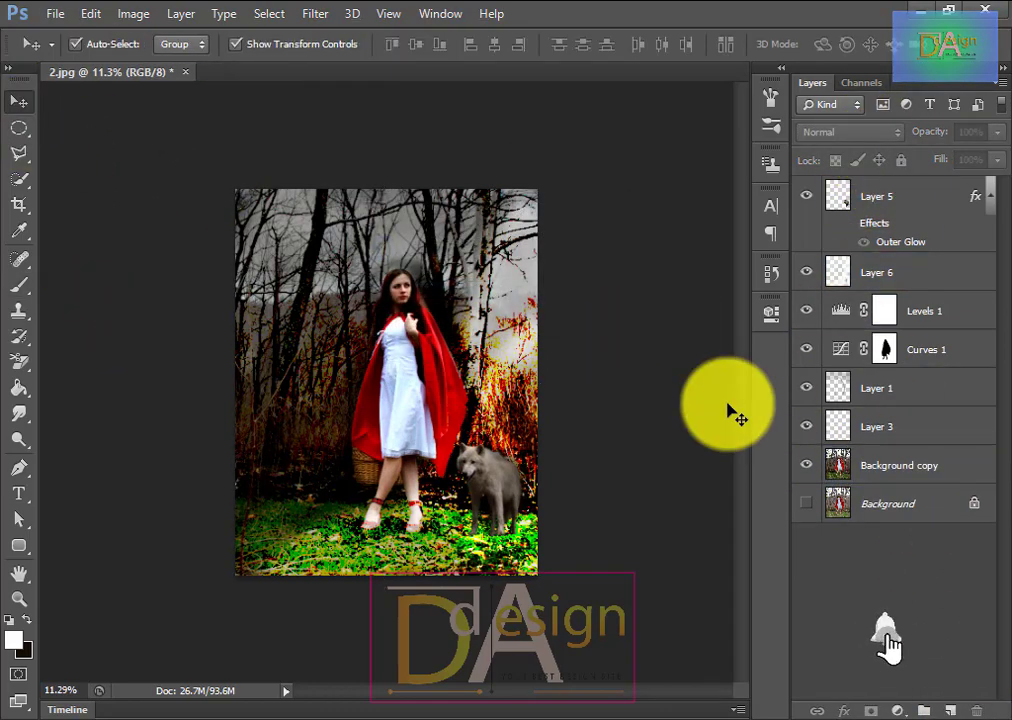
click(483, 477)
click(857, 210)
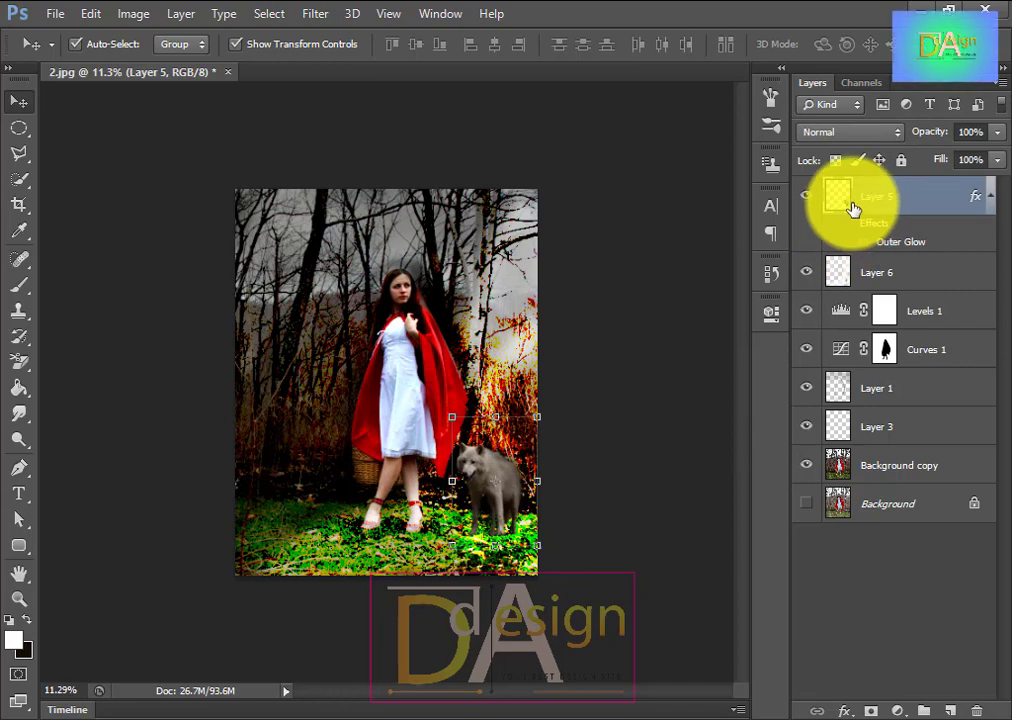
click(950, 710)
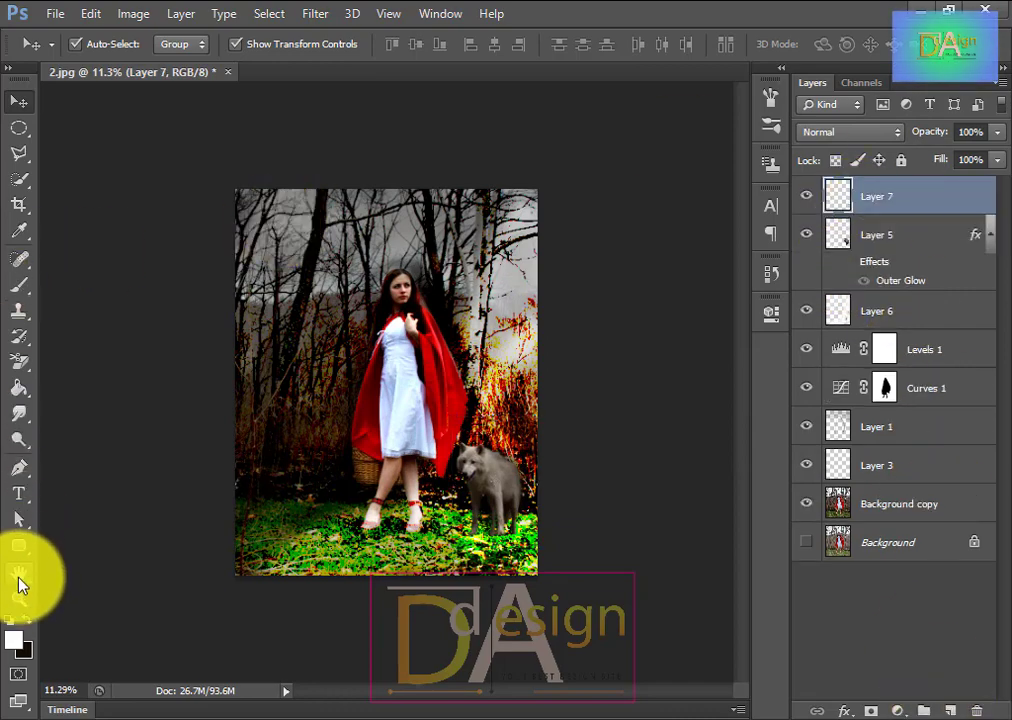
- Try brushing faint white over the wolf on the new layer, and revert to the state just after adding the layer
click(20, 286)
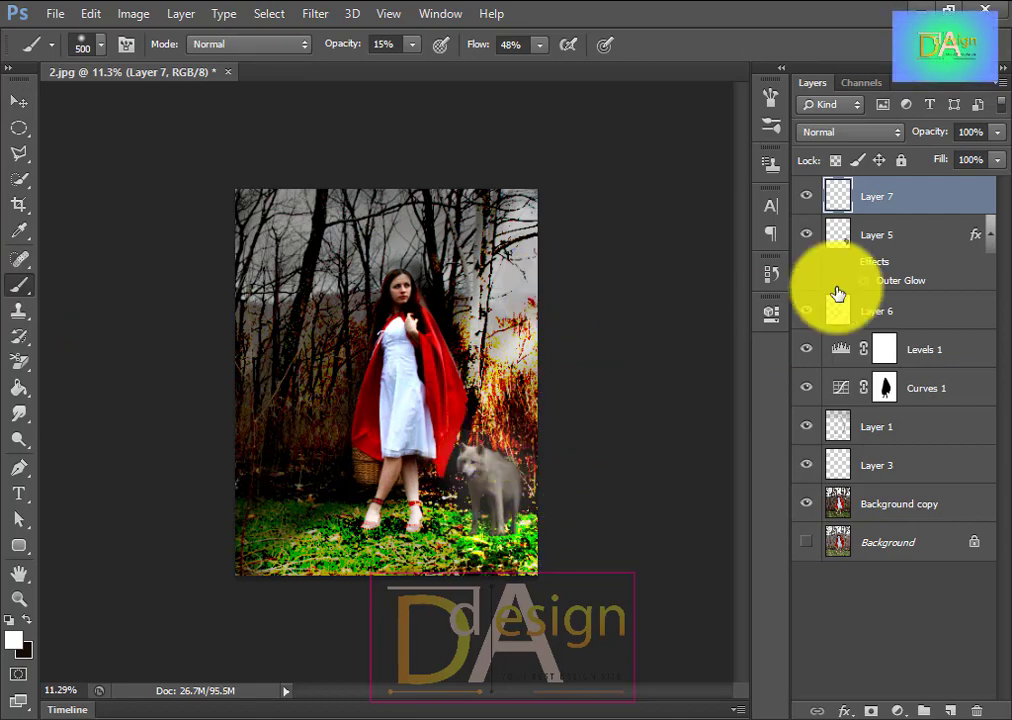
click(771, 270)
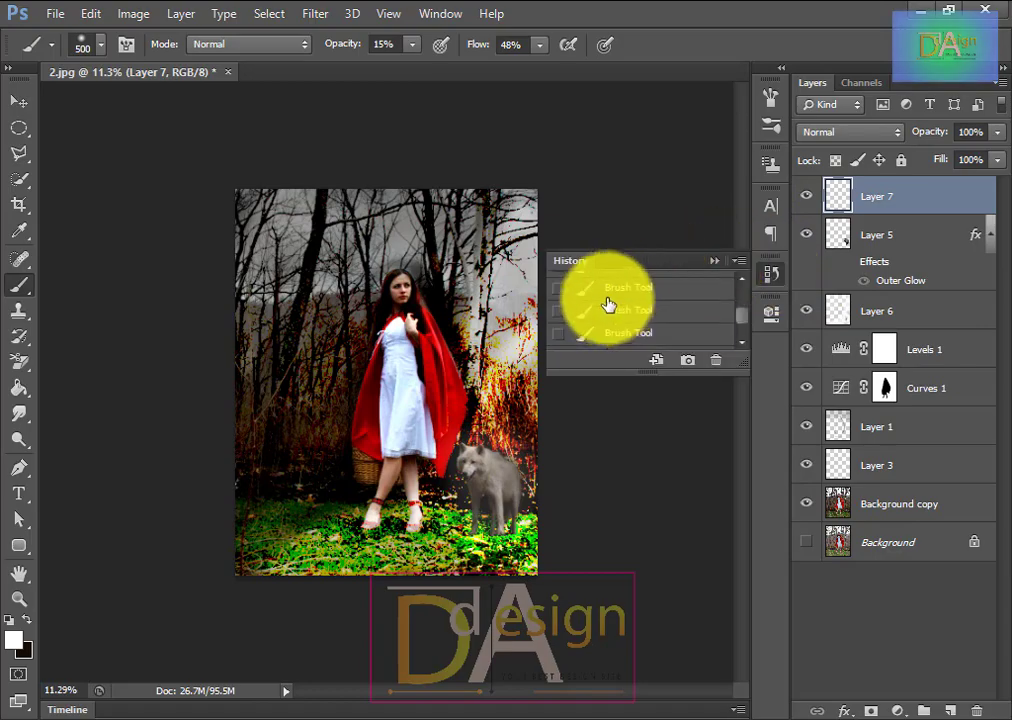
click(637, 340)
click(630, 312)
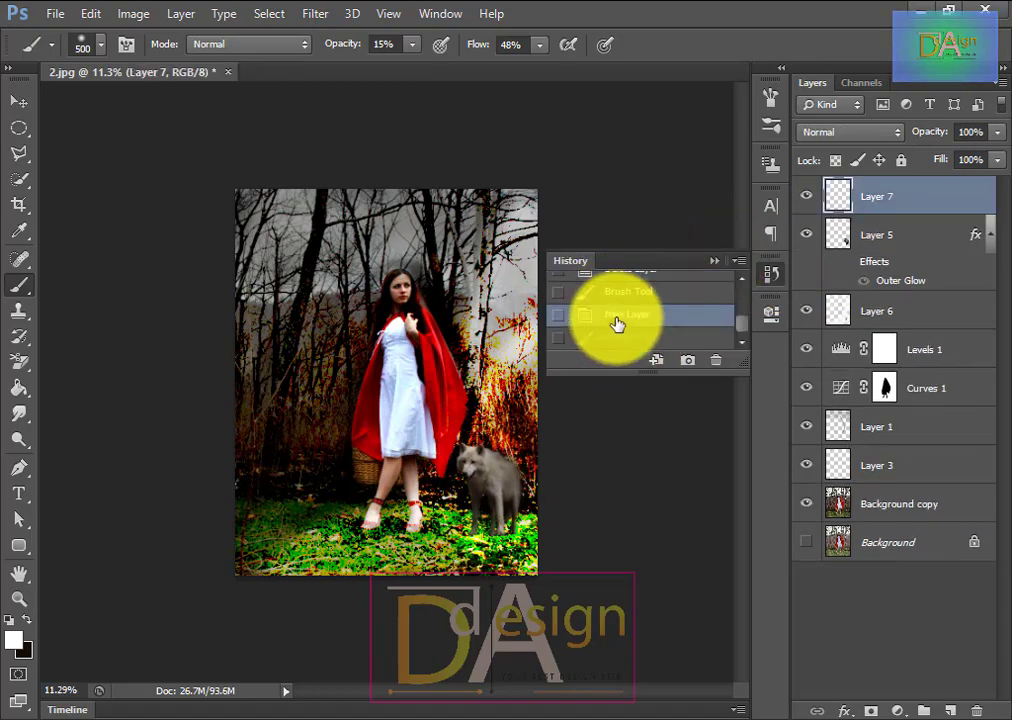
- Set the foreground colour to bright yellow and brush it faintly over the wolf on the new top layer
scroll(445, 389, up, 3)
scroll(599, 522, up, 2)
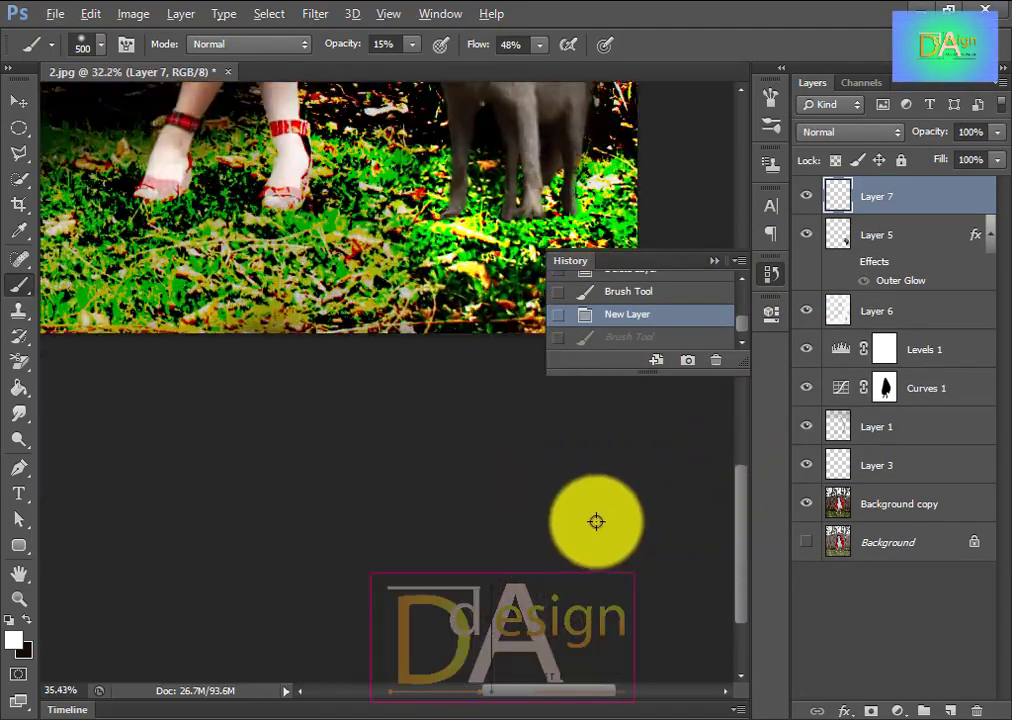
scroll(745, 432, down, 3)
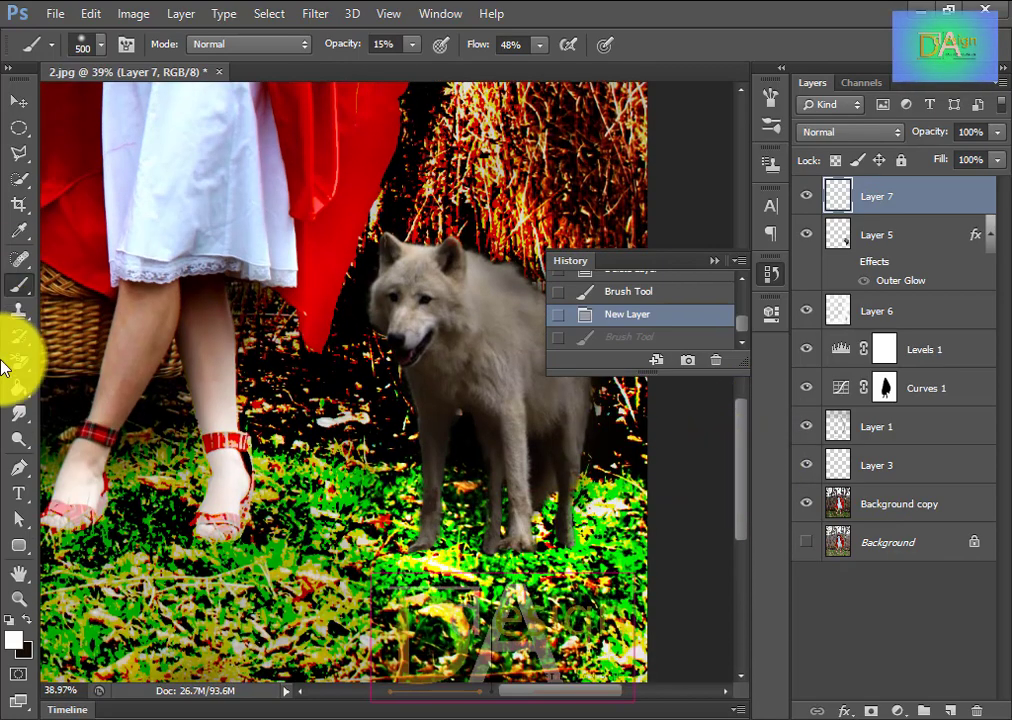
click(12, 640)
click(795, 330)
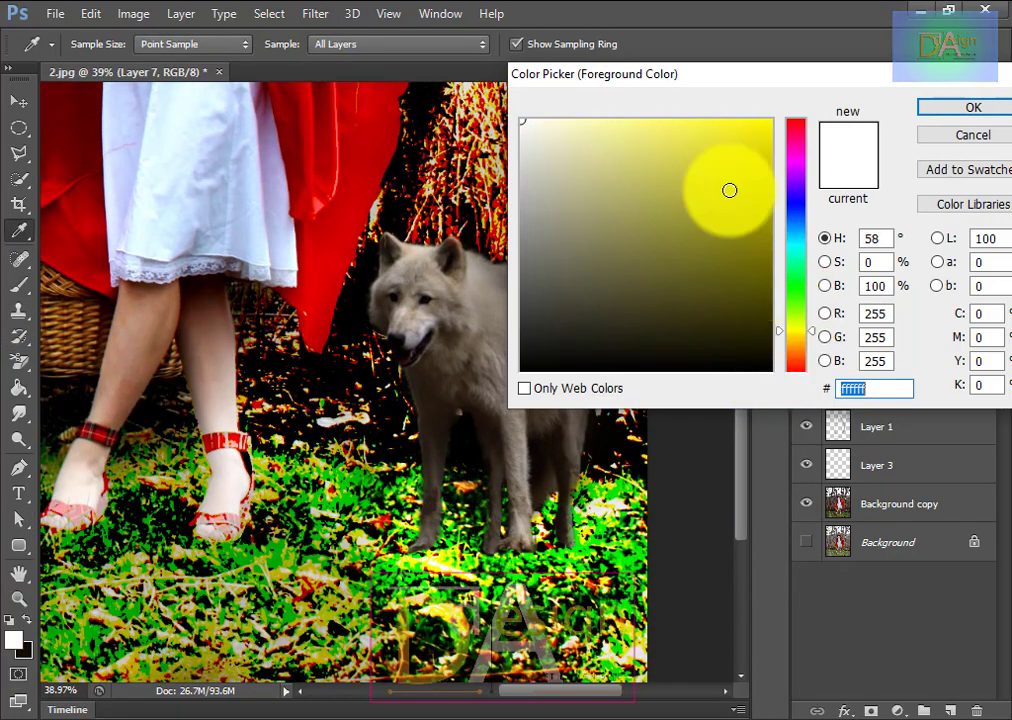
click(770, 121)
key(Return)
key(b)
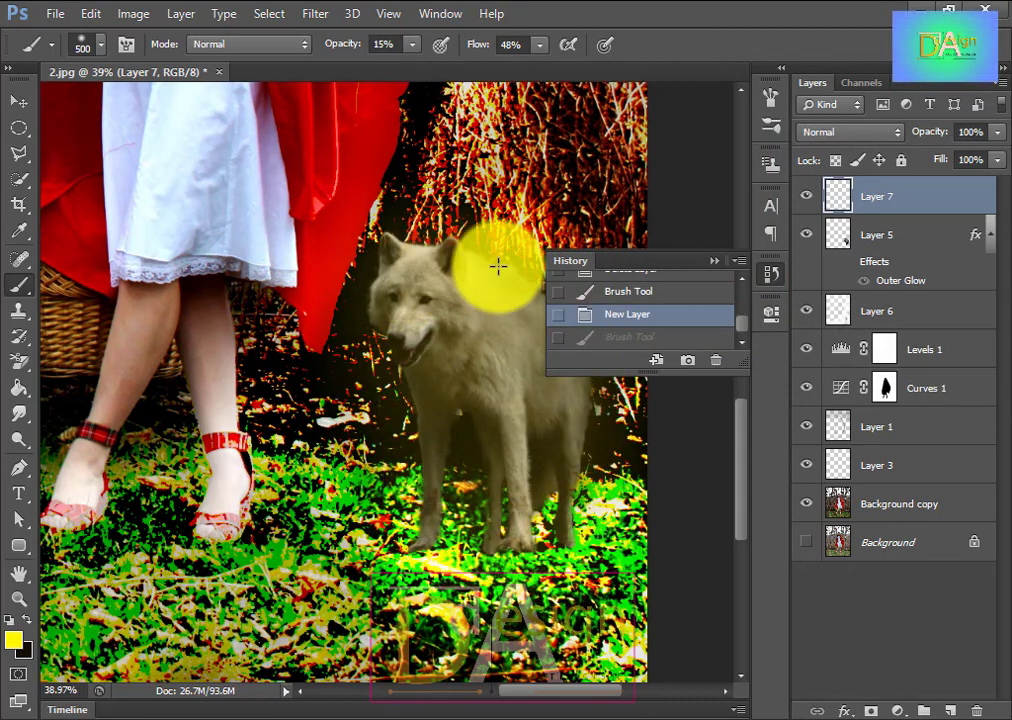
click(578, 343)
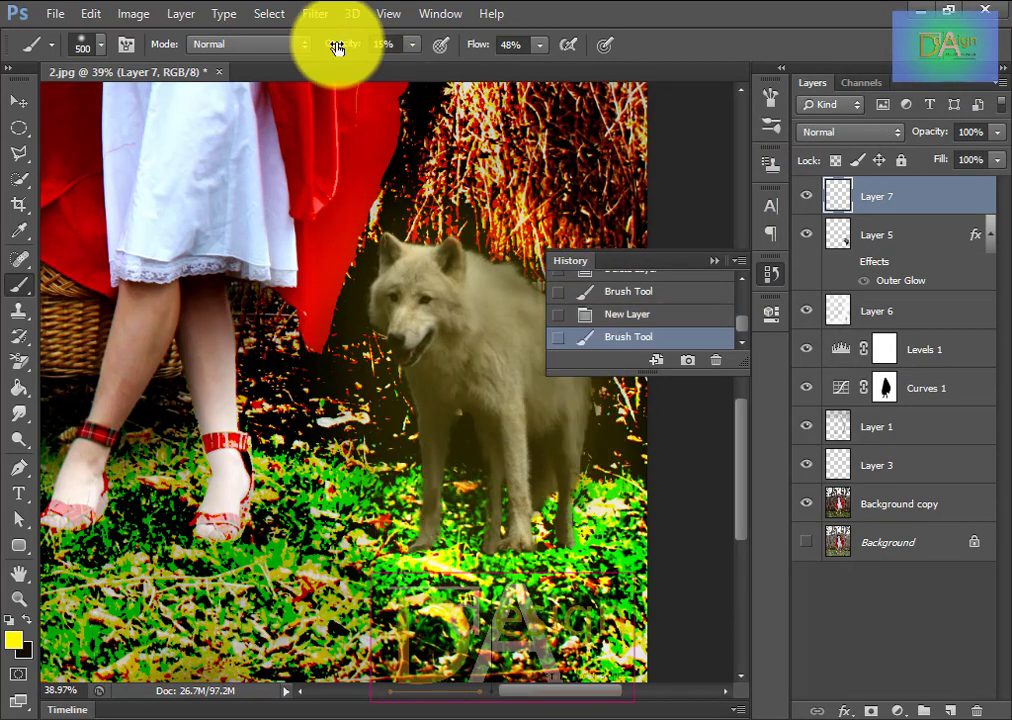
- Brush yellow over the wolf at 100% brush opacity on Layer 7, and set the layer to Color Dodge with 58% fill
drag(337, 47, 603, 47)
mouse_move(410, 260)
mouse_down()
mouse_move(452, 413)
mouse_move(553, 520)
mouse_move(480, 289)
mouse_move(398, 314)
mouse_move(434, 451)
mouse_move(800, 316)
mouse_up()
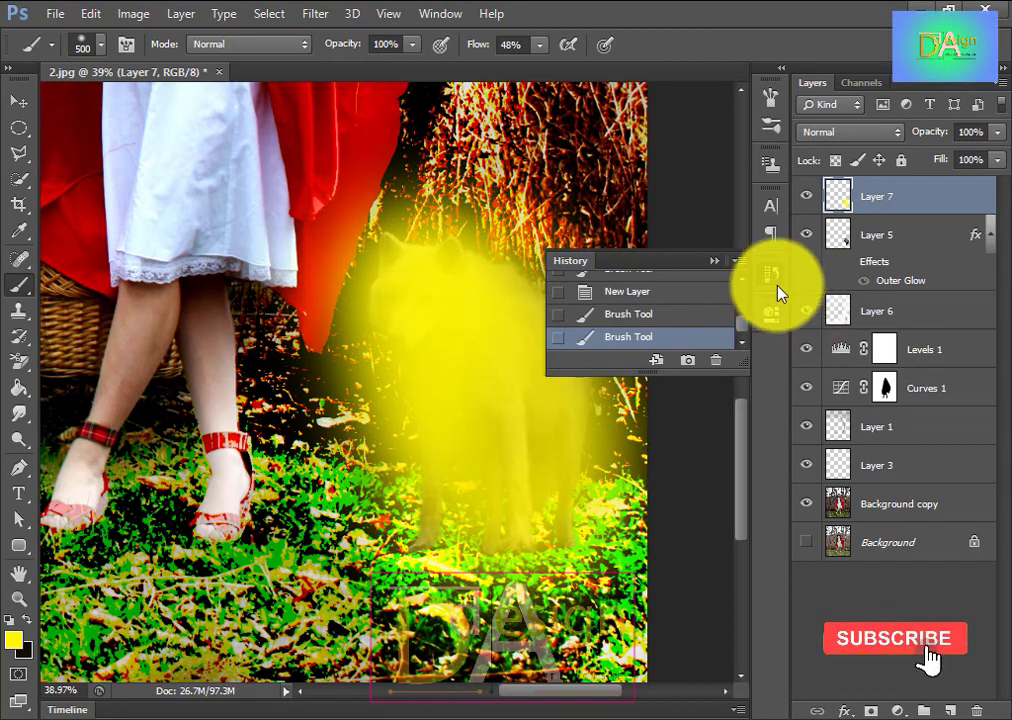
click(888, 201)
click(850, 131)
click(830, 328)
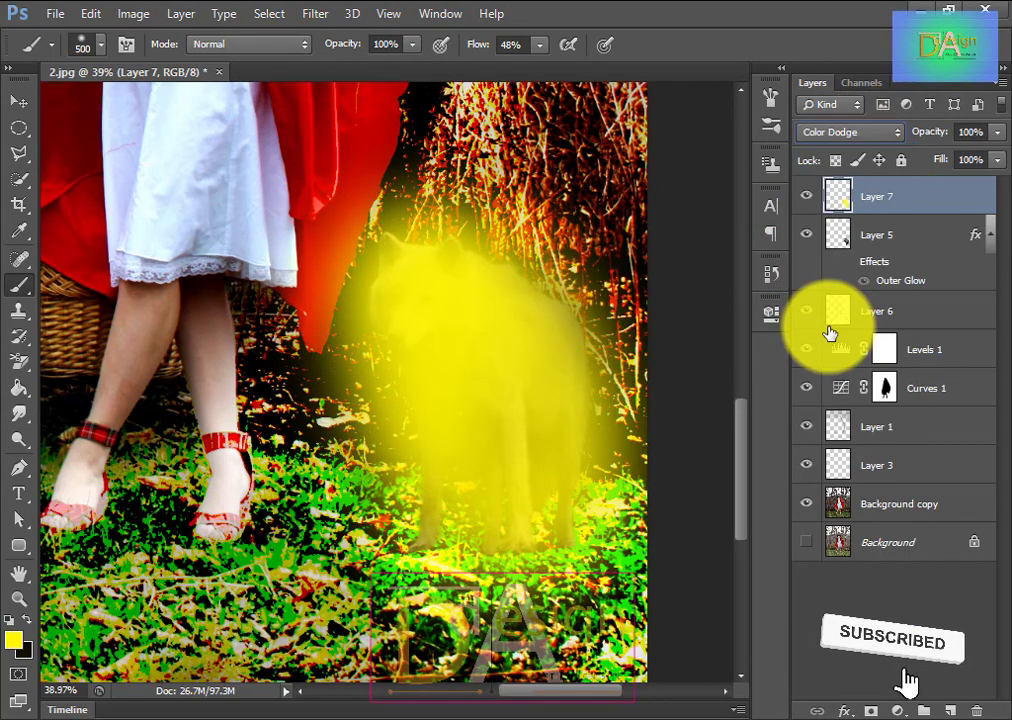
drag(953, 157, 903, 167)
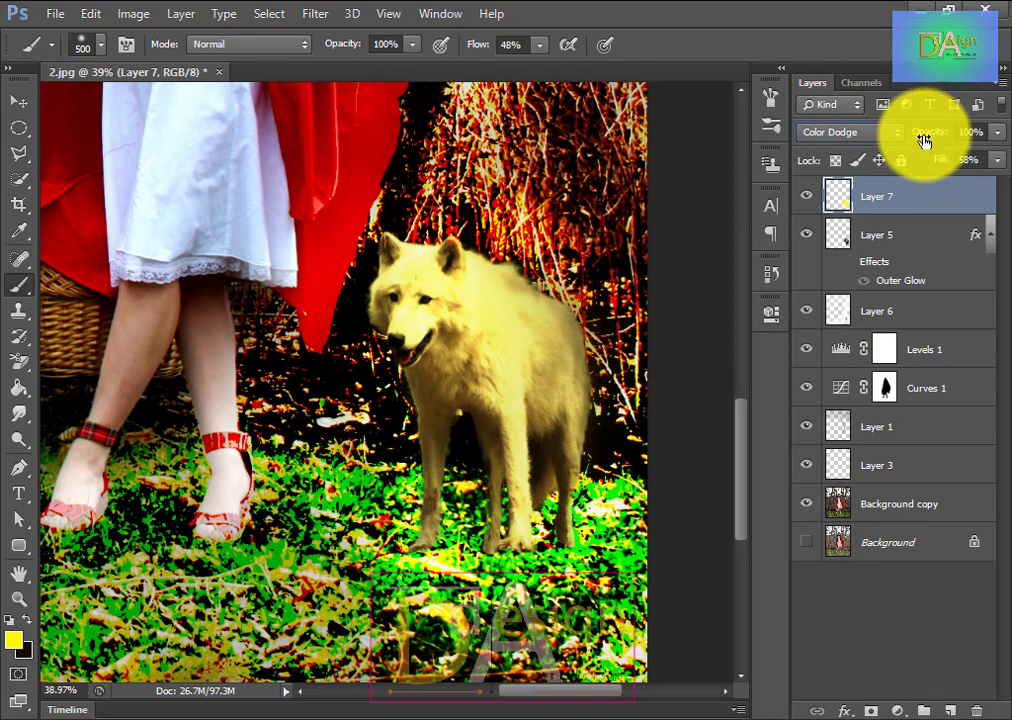
- Try the Divide blend mode on the wolf's yellow layer, then set it to Hard Mix
click(896, 133)
click(818, 565)
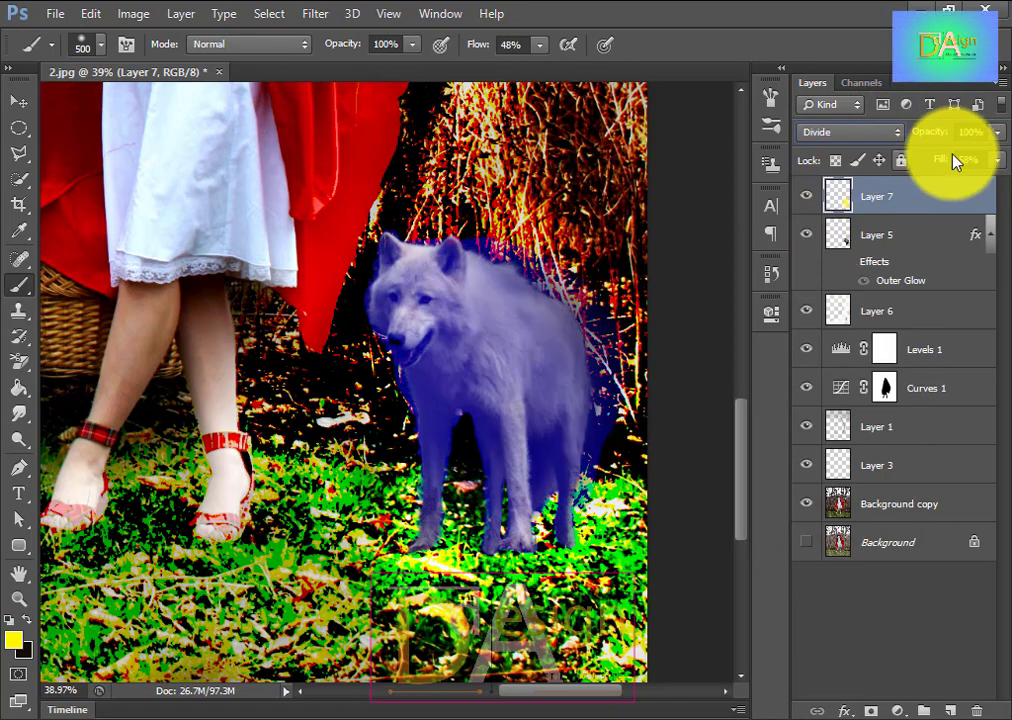
click(885, 133)
click(818, 484)
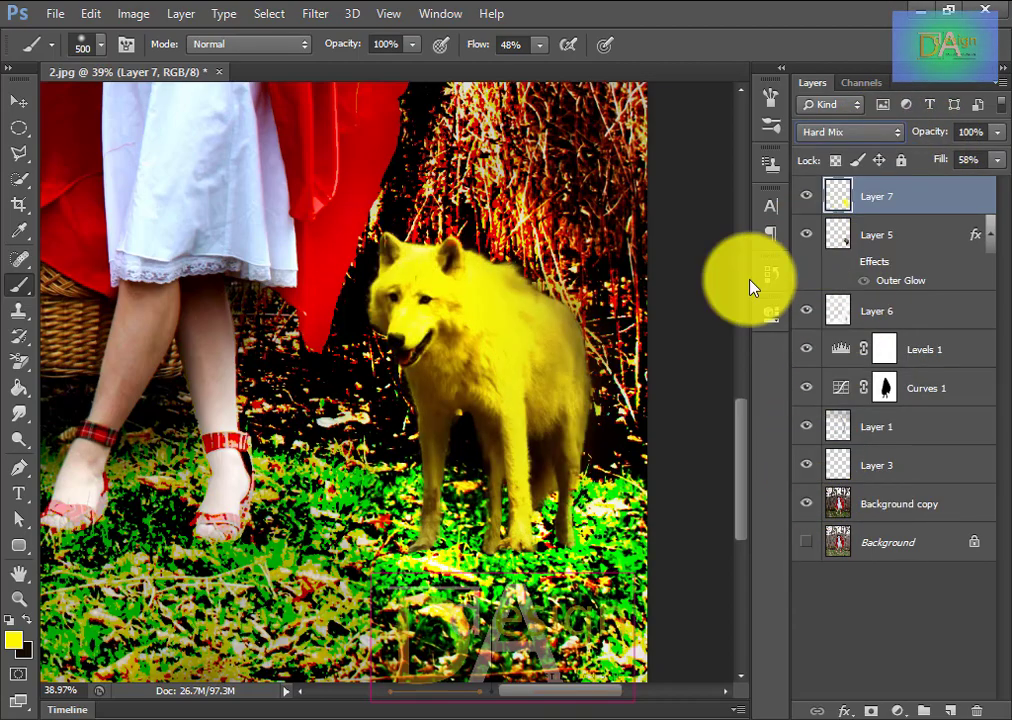
key(ctrl+0)
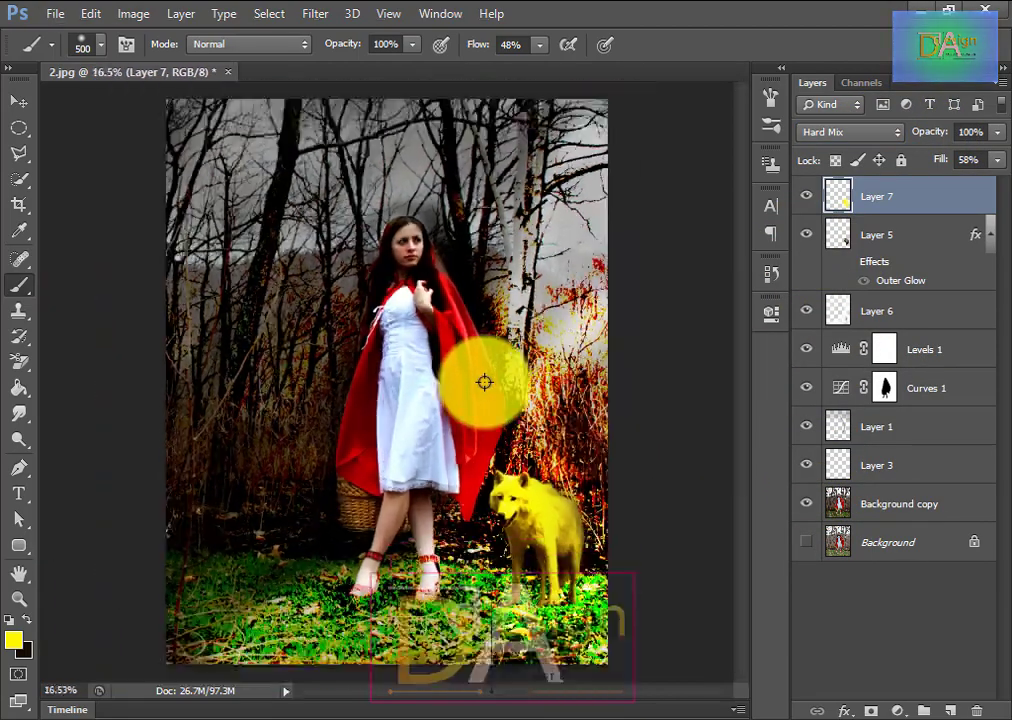
- Add a new empty layer above all the others and activate the Brush tool
click(18, 110)
click(73, 405)
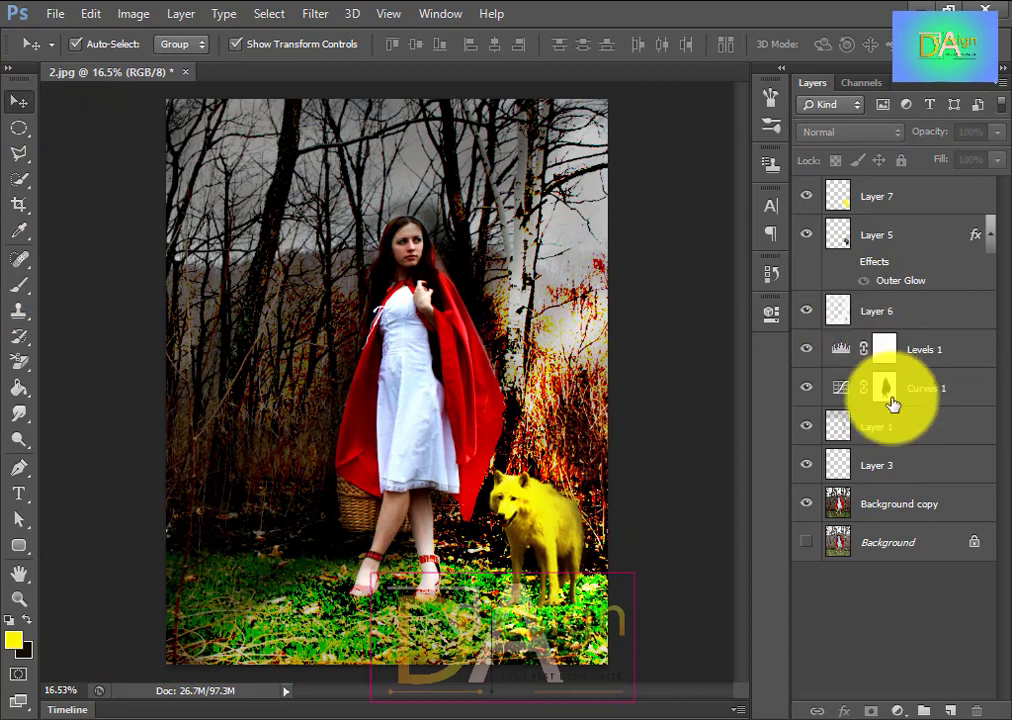
click(946, 711)
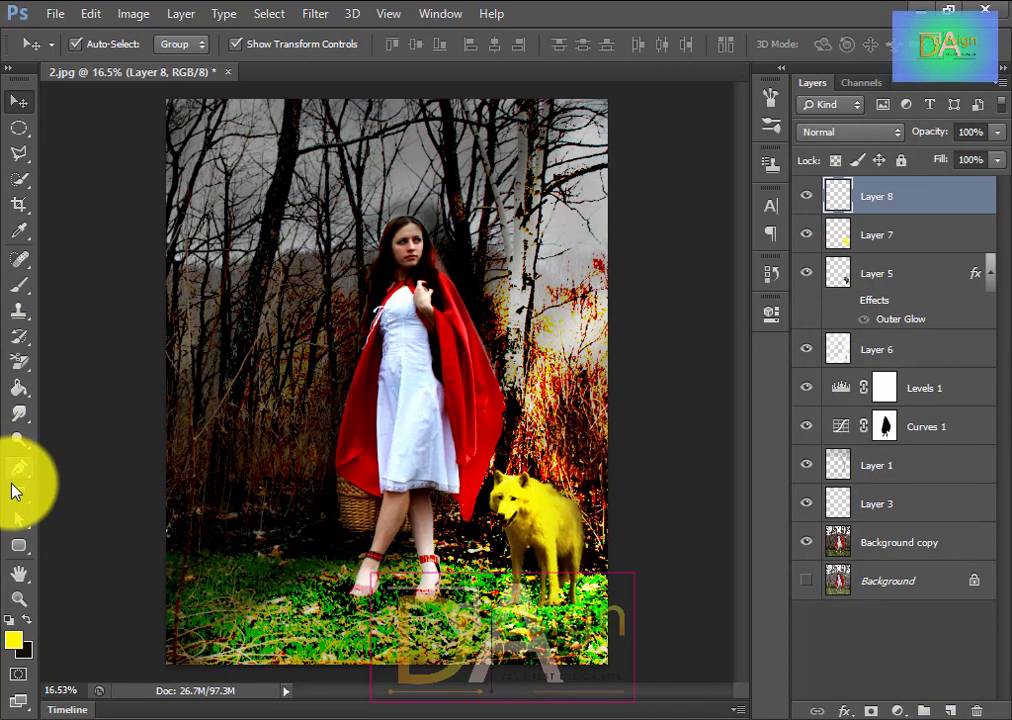
click(18, 284)
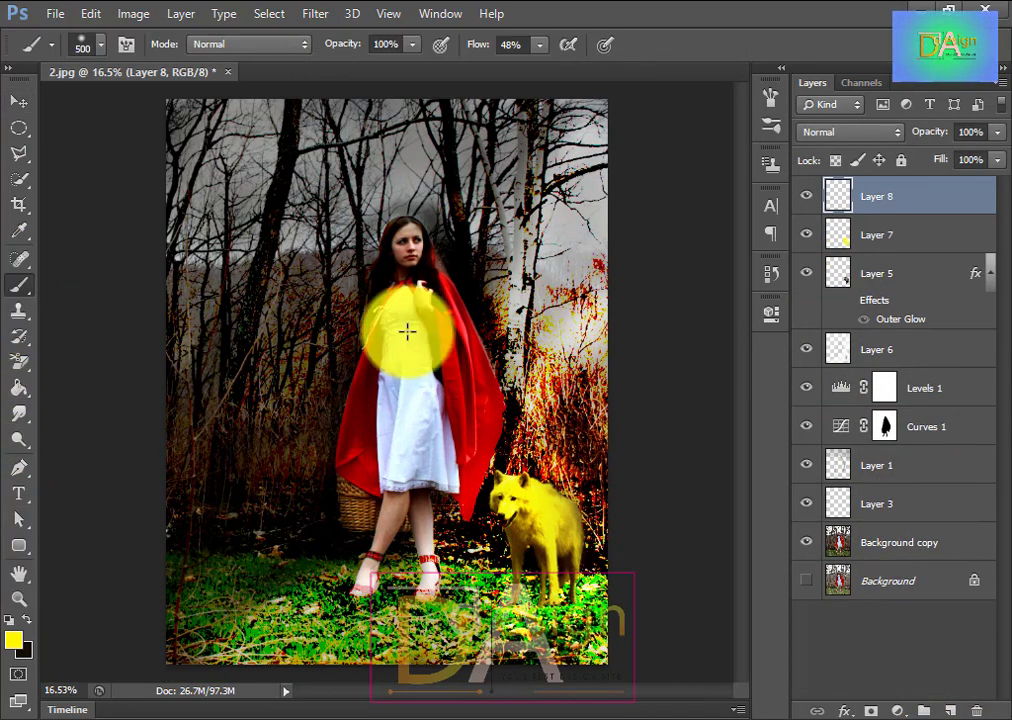
- Set the foreground colour to orange and brush it over the woman from head to feet on the new top layer
click(12, 643)
click(802, 343)
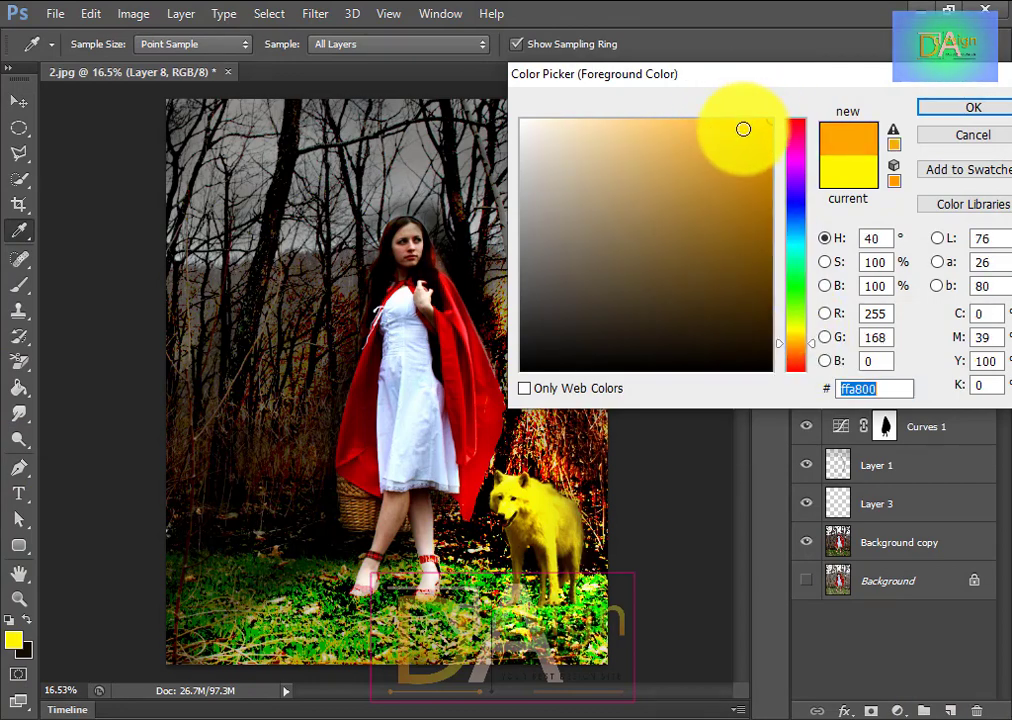
key(Return)
mouse_move(405, 235)
mouse_down()
mouse_move(408, 402)
mouse_move(390, 515)
mouse_up()
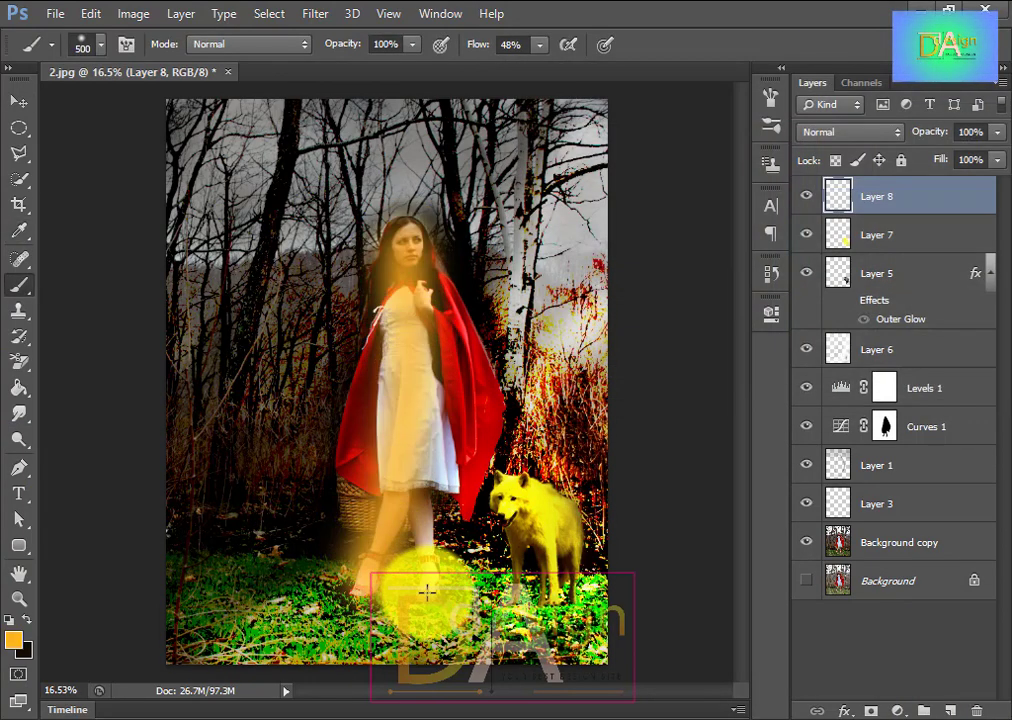
mouse_move(427, 592)
mouse_down()
mouse_move(466, 456)
mouse_move(397, 230)
mouse_move(362, 401)
mouse_move(395, 490)
mouse_up()
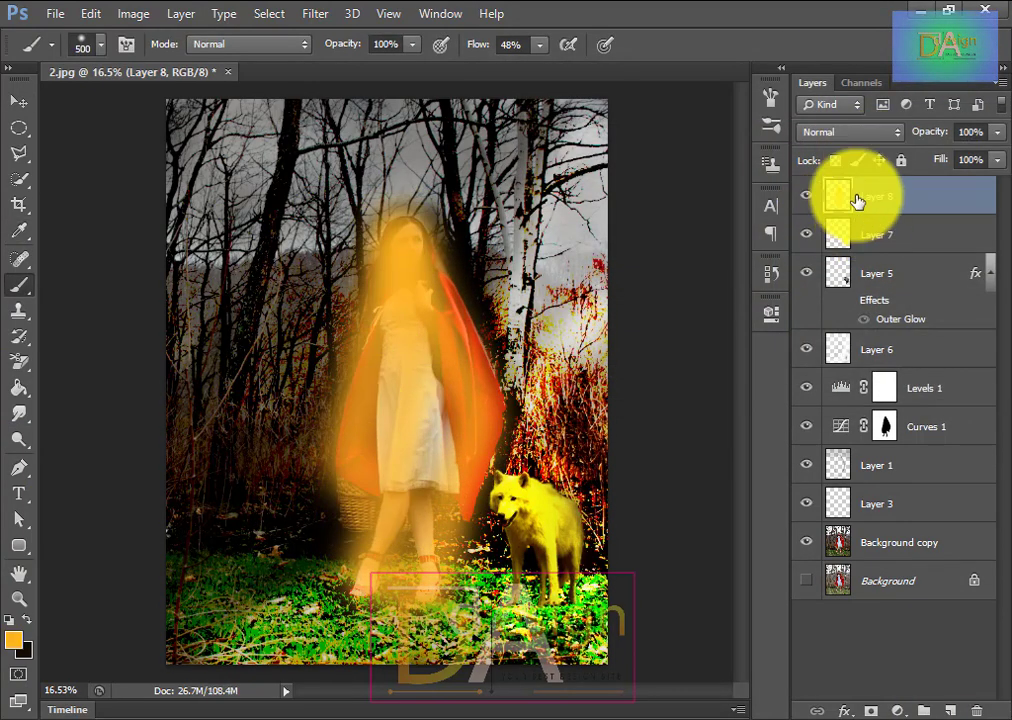
- Try the Color and Hue blend modes on the orange Layer 8, then set it to Divide
click(843, 132)
click(818, 628)
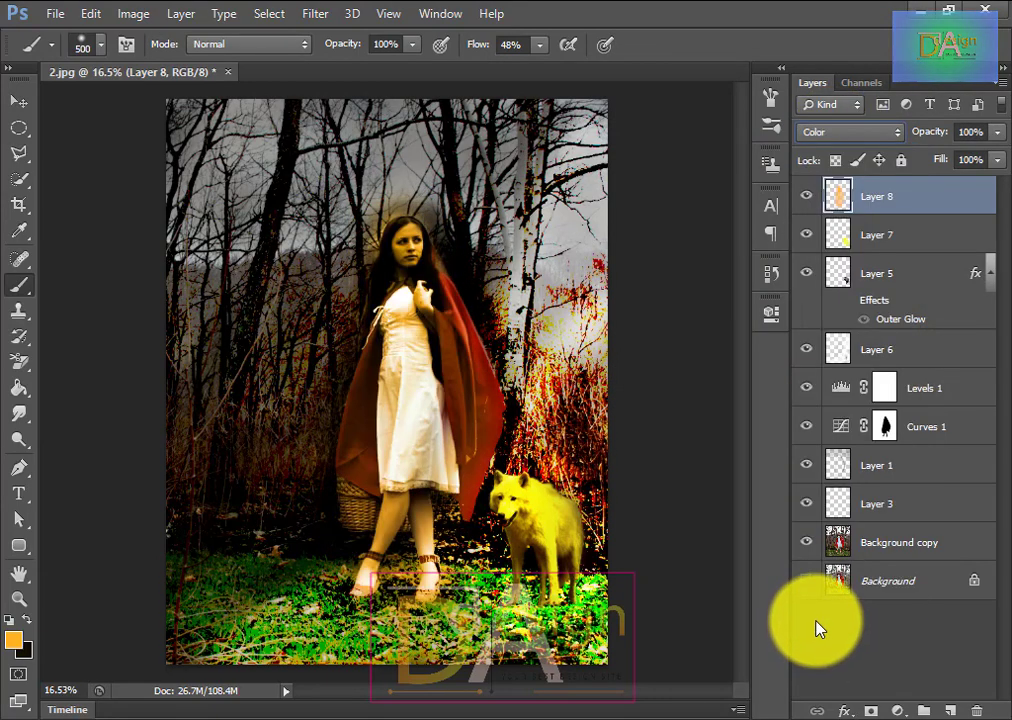
click(858, 132)
click(806, 597)
click(806, 581)
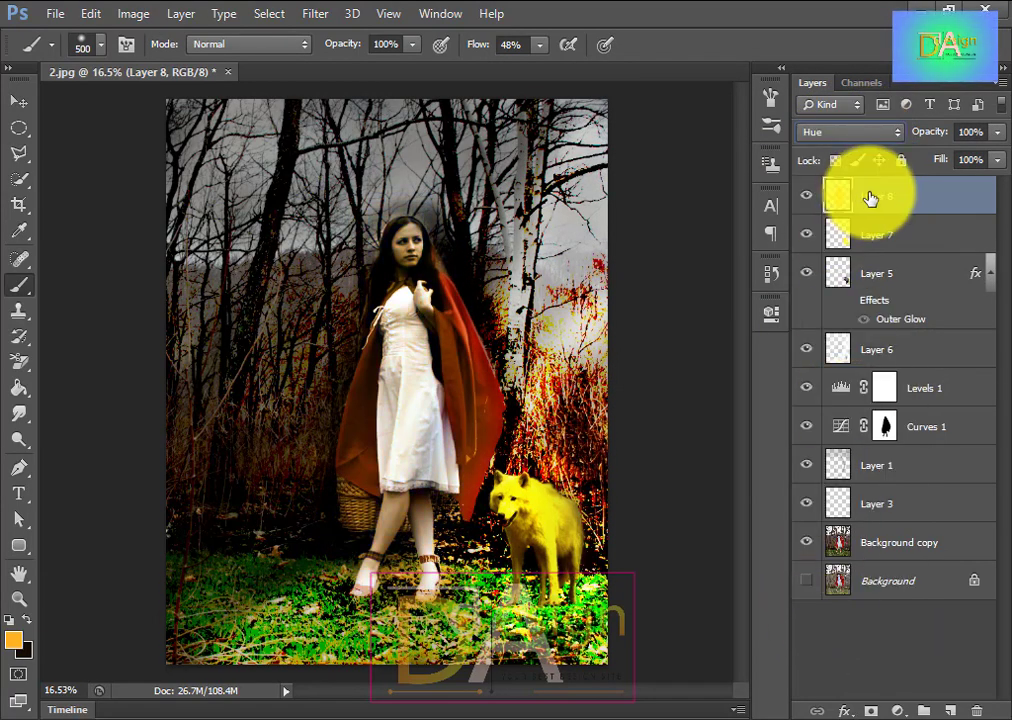
click(850, 132)
click(826, 543)
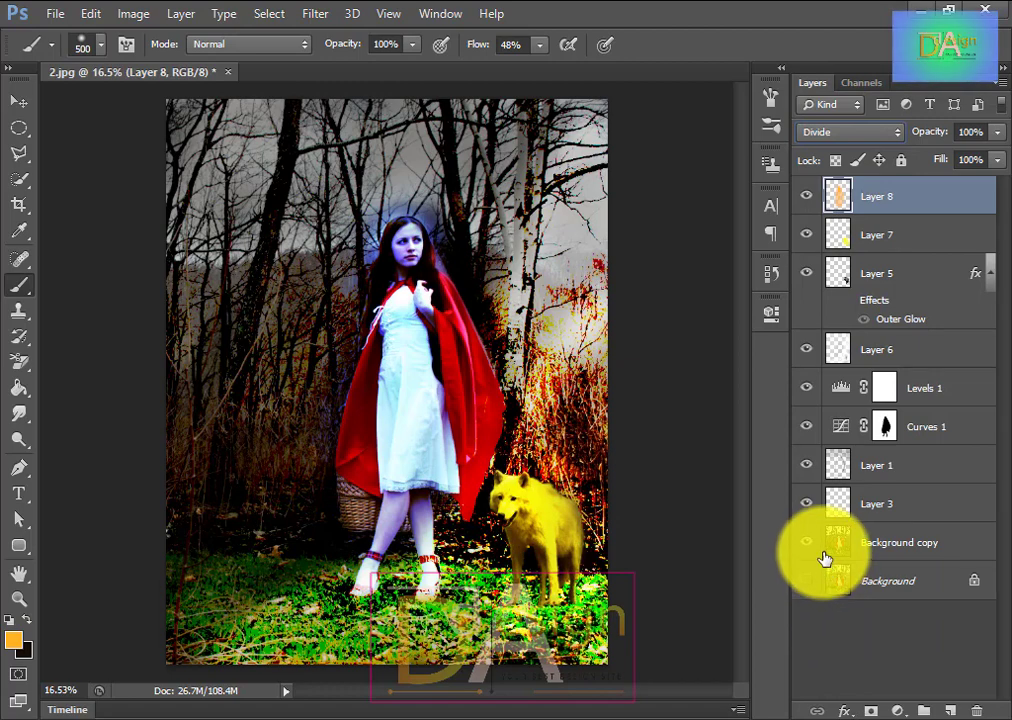
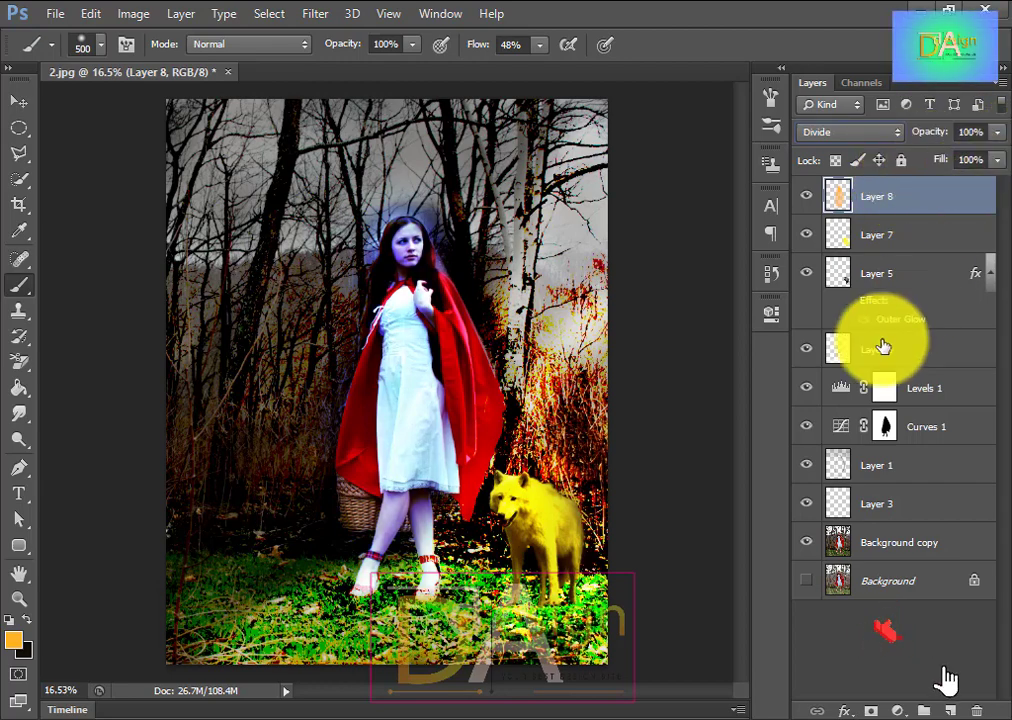
- Add a new empty layer directly above Background copy
click(19, 101)
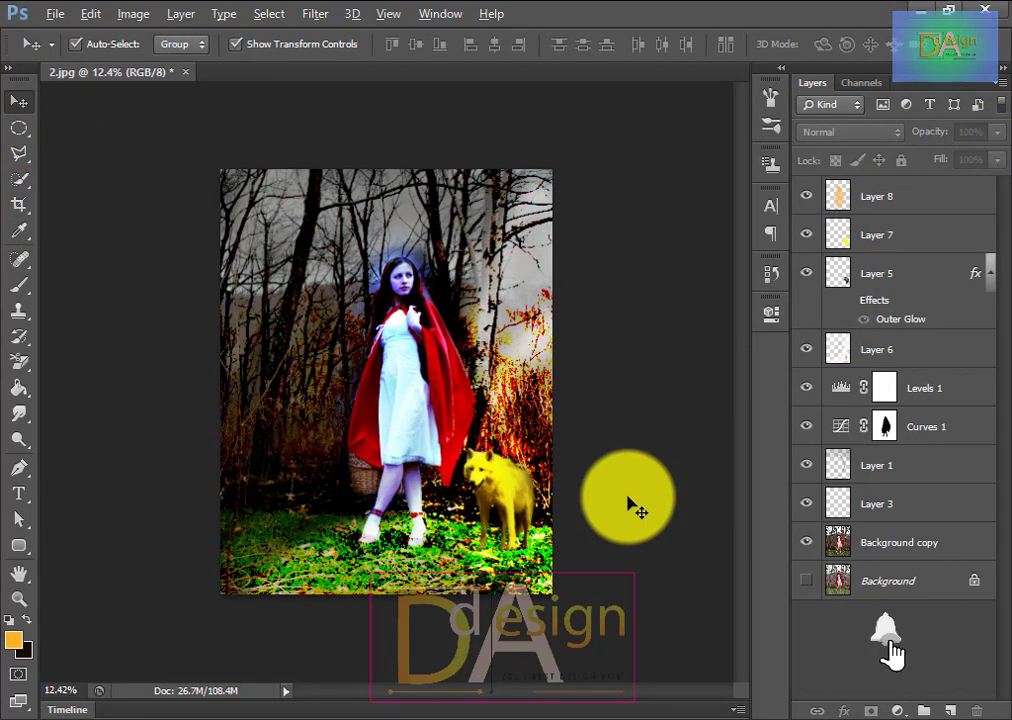
scroll(567, 455, up, 5)
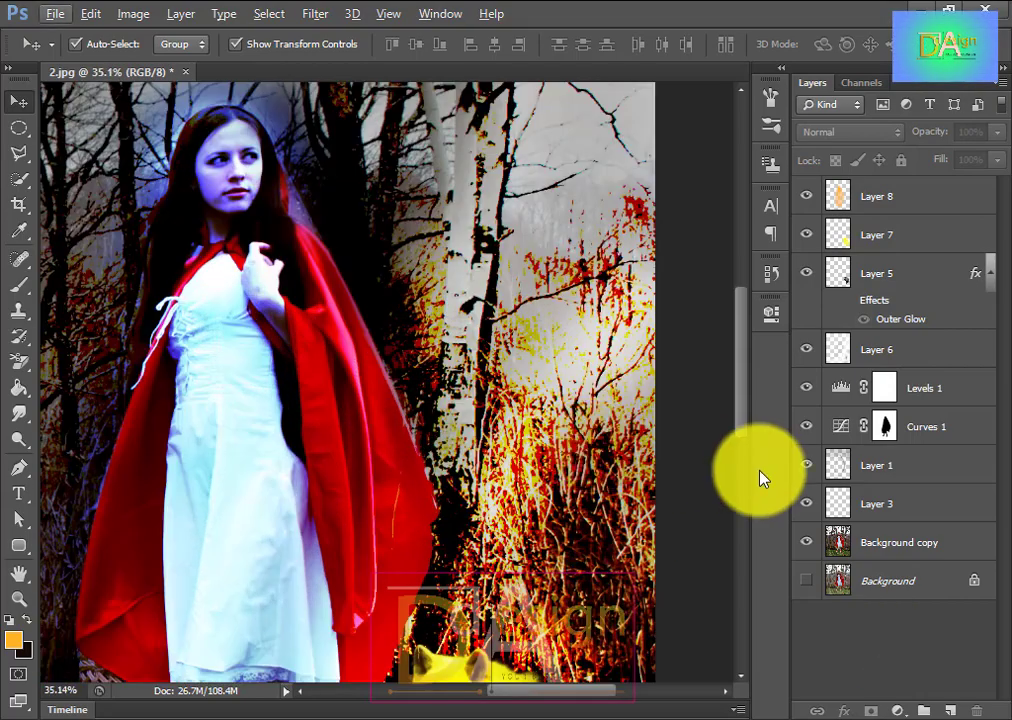
click(898, 550)
click(950, 710)
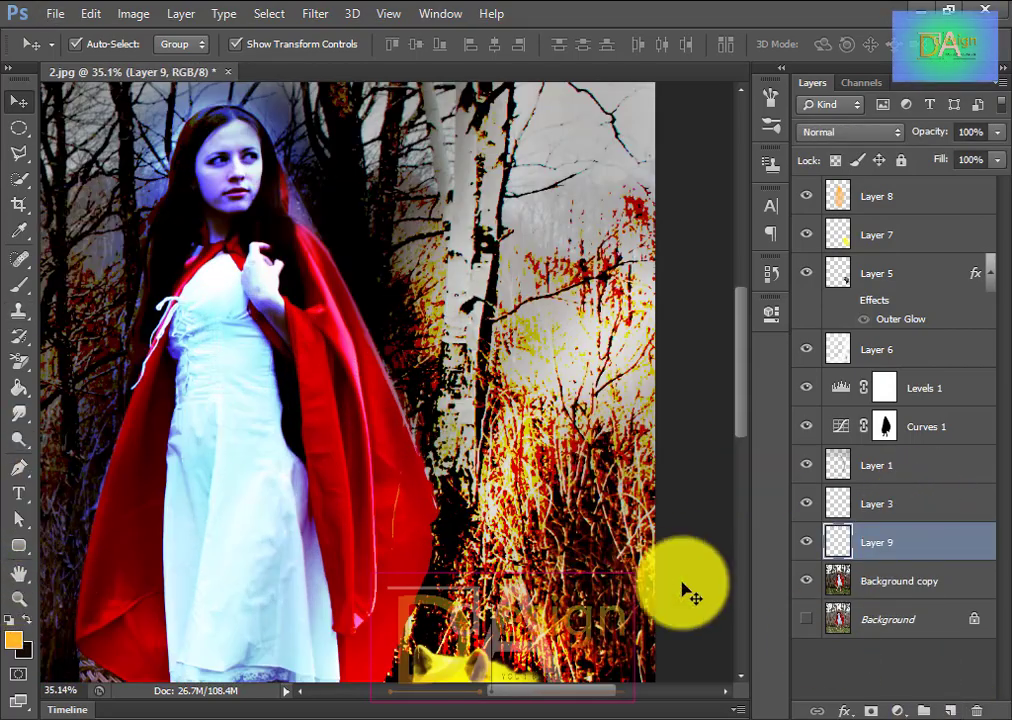
- Add a layer mask to Background copy and delete the empty Layer 9 above it
click(882, 583)
click(888, 549)
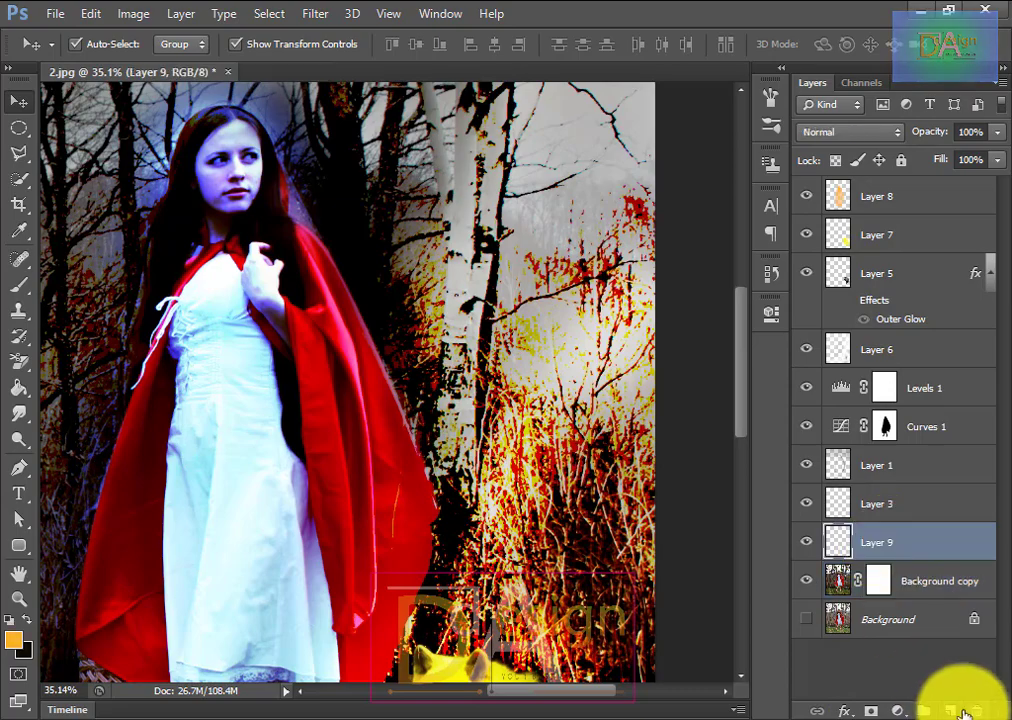
click(977, 711)
click(455, 293)
- Try inverting the layer mask of Background copy to black, and invert it back to white
scroll(240, 337, up, 5)
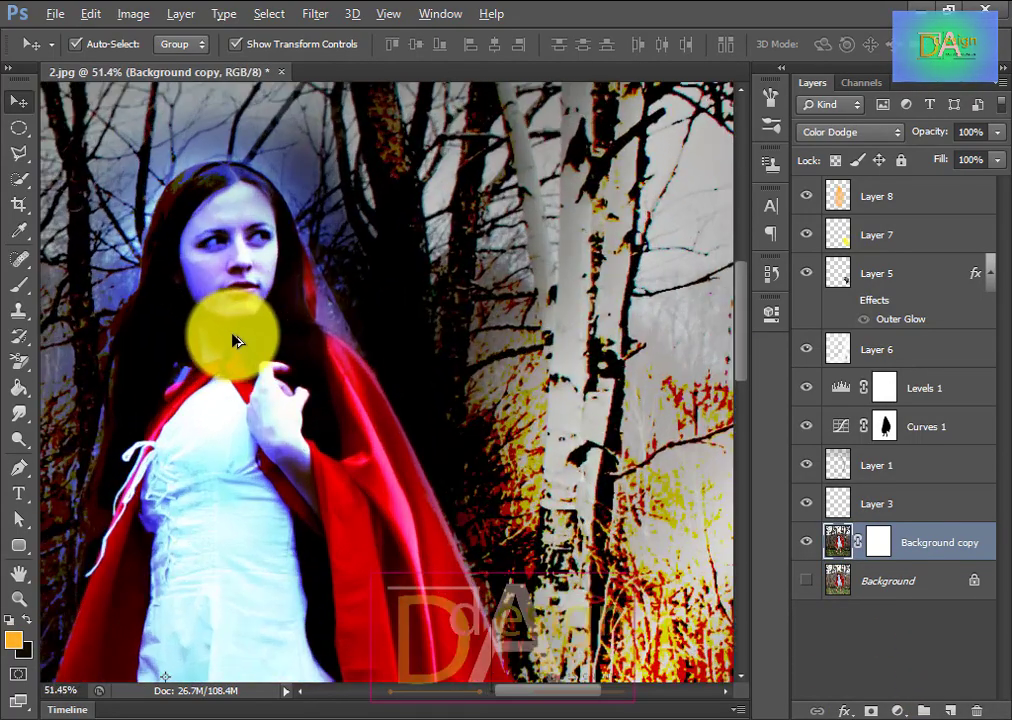
scroll(245, 335, up, 2)
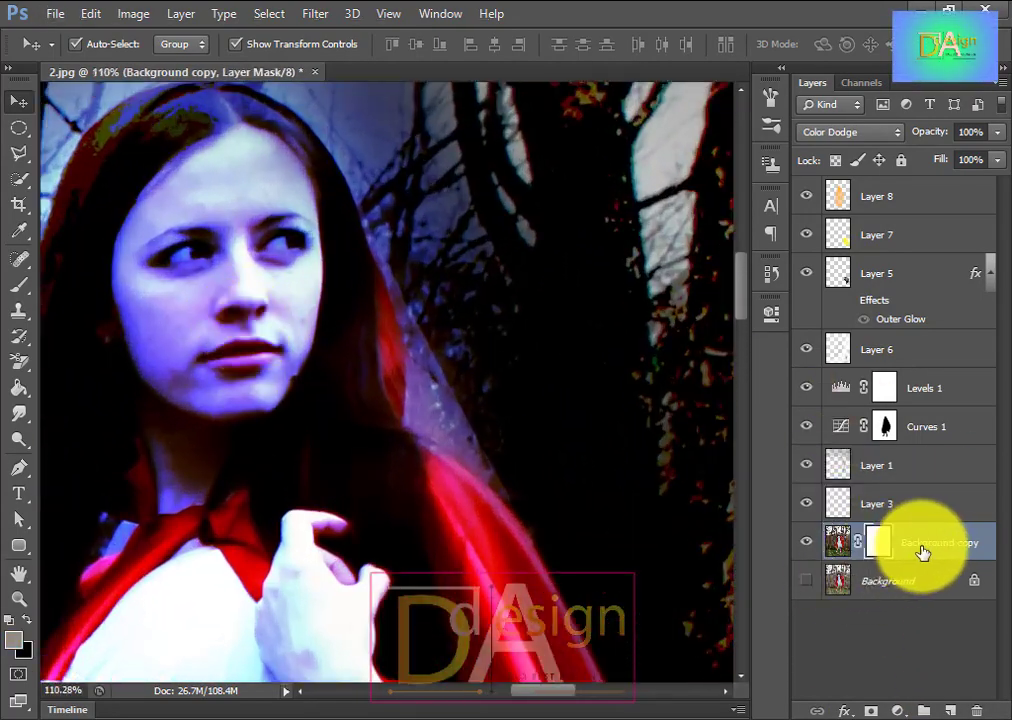
key(ctrl+i)
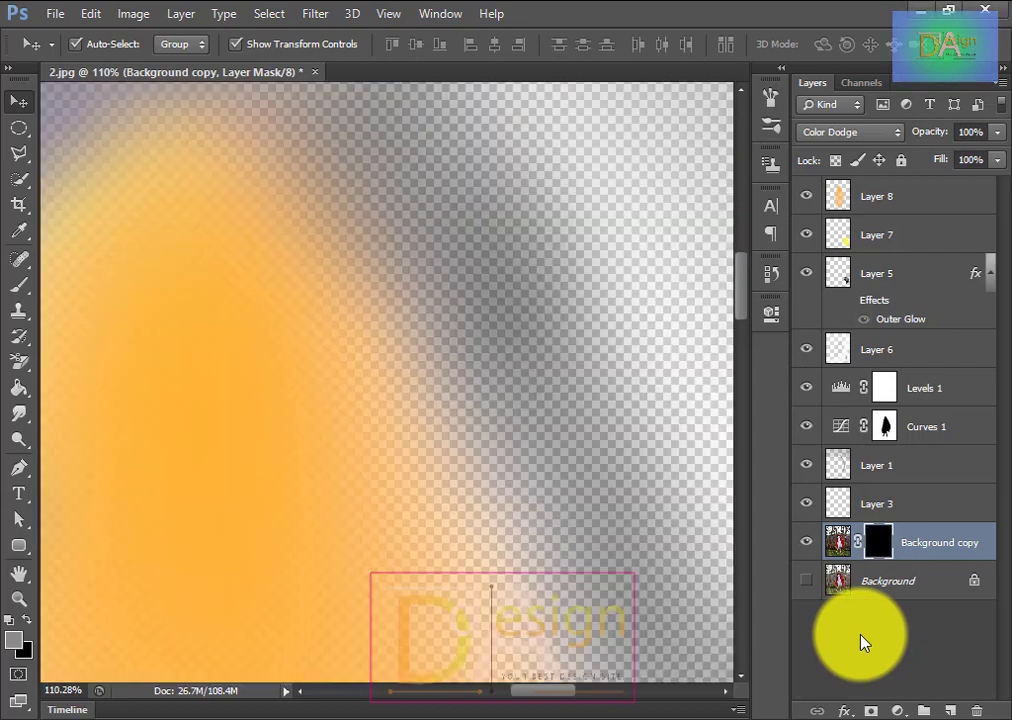
scroll(389, 431, down, 5)
key(ctrl+i)
scroll(391, 431, up, 2)
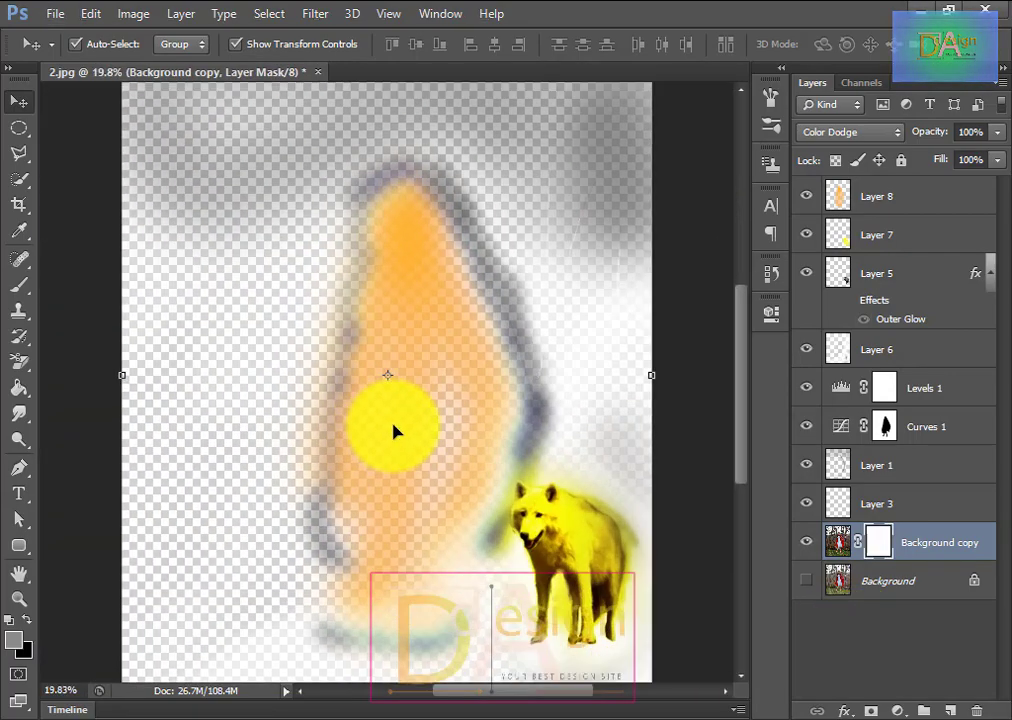
scroll(452, 449, up, 2)
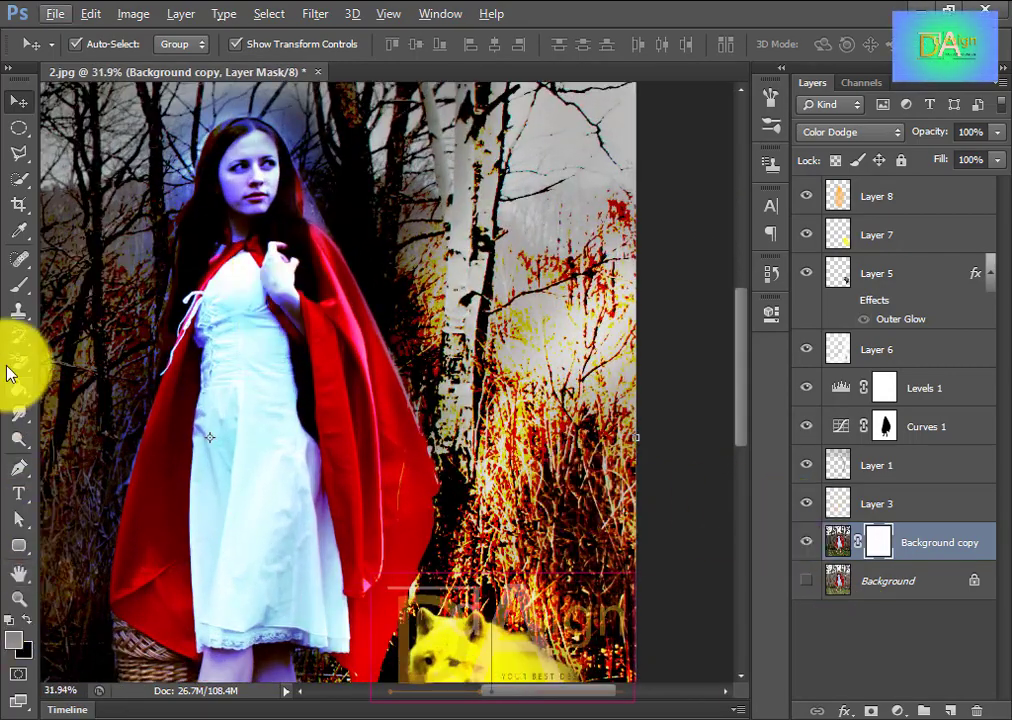
- Paint grey on the Background copy mask over the woman's face and hand with a 200-size brush at 45% opacity
click(19, 285)
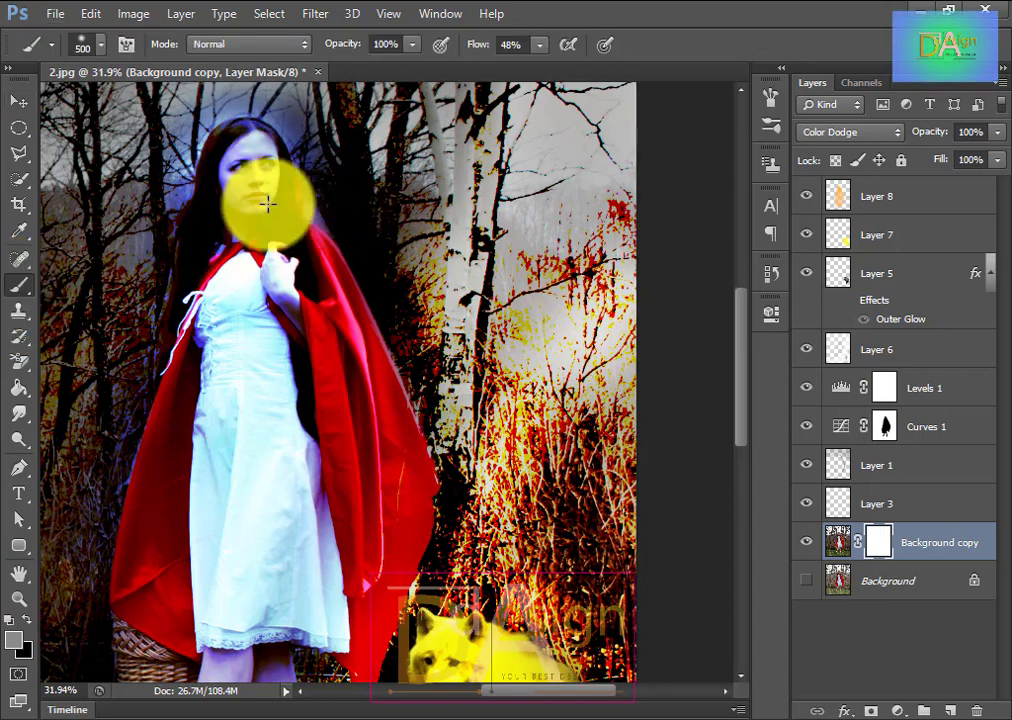
text(45)
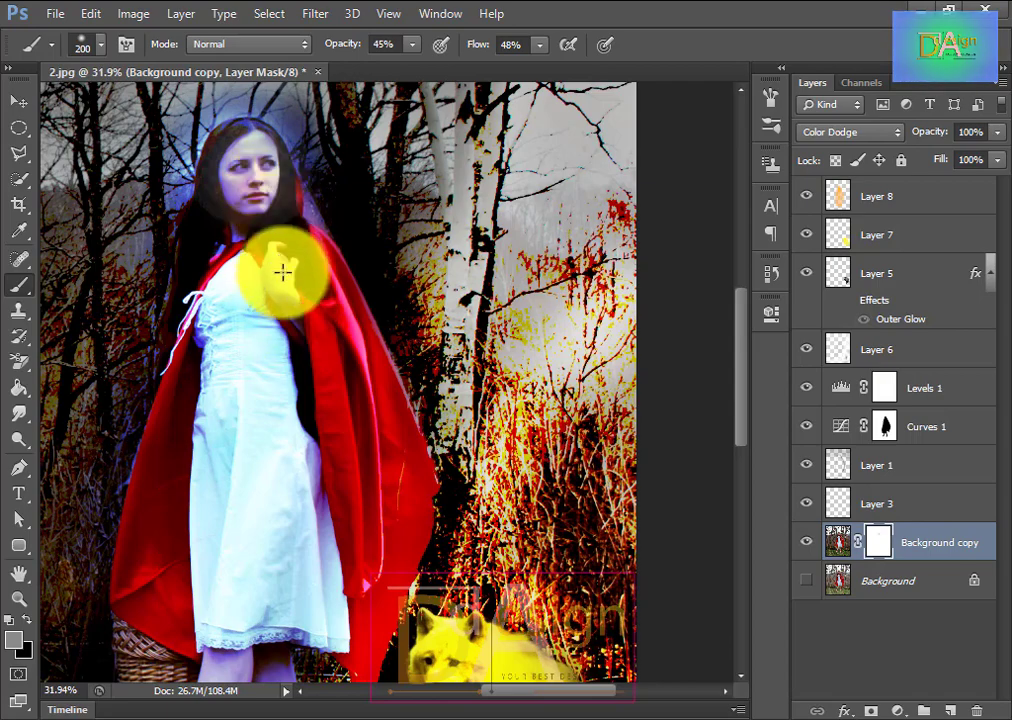
scroll(400, 515, down, 2)
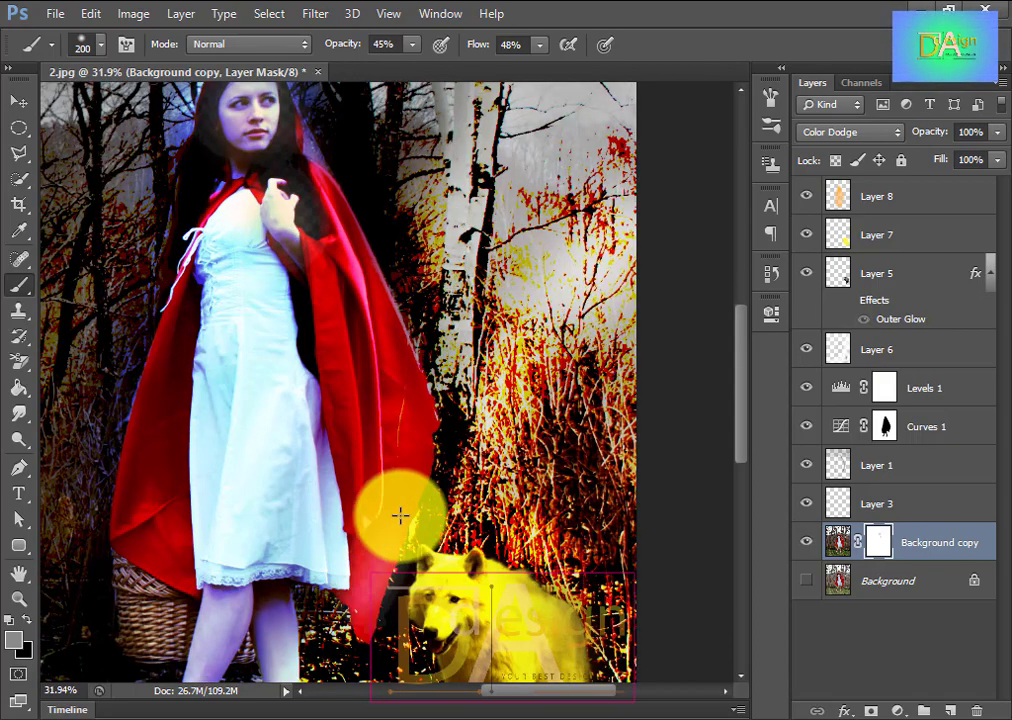
scroll(350, 510, up, 3)
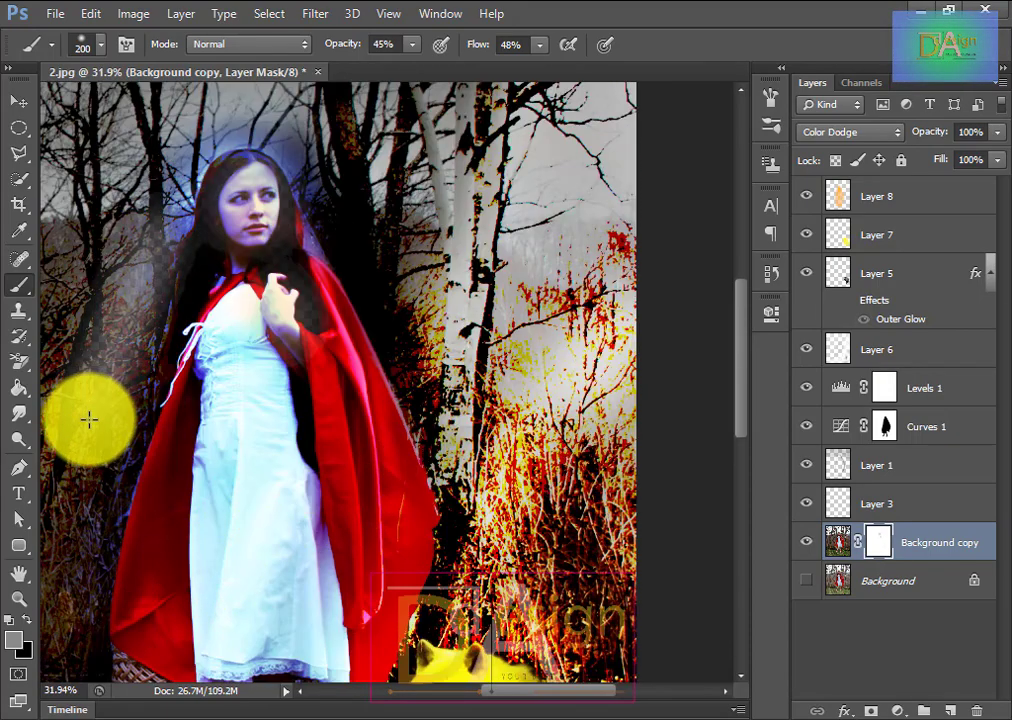
- Brush the Background copy mask along both edges of the woman's red cape, reducing the brush size to 150
mouse_move(176, 228)
mouse_down()
mouse_move(146, 362)
mouse_move(185, 250)
mouse_move(109, 527)
mouse_up()
drag(335, 206, 372, 300)
key([)
mouse_move(300, 233)
mouse_down()
mouse_move(358, 293)
mouse_move(316, 220)
mouse_move(409, 402)
mouse_up()
key([)
mouse_move(320, 200)
mouse_down()
mouse_move(443, 373)
mouse_move(430, 353)
mouse_up()
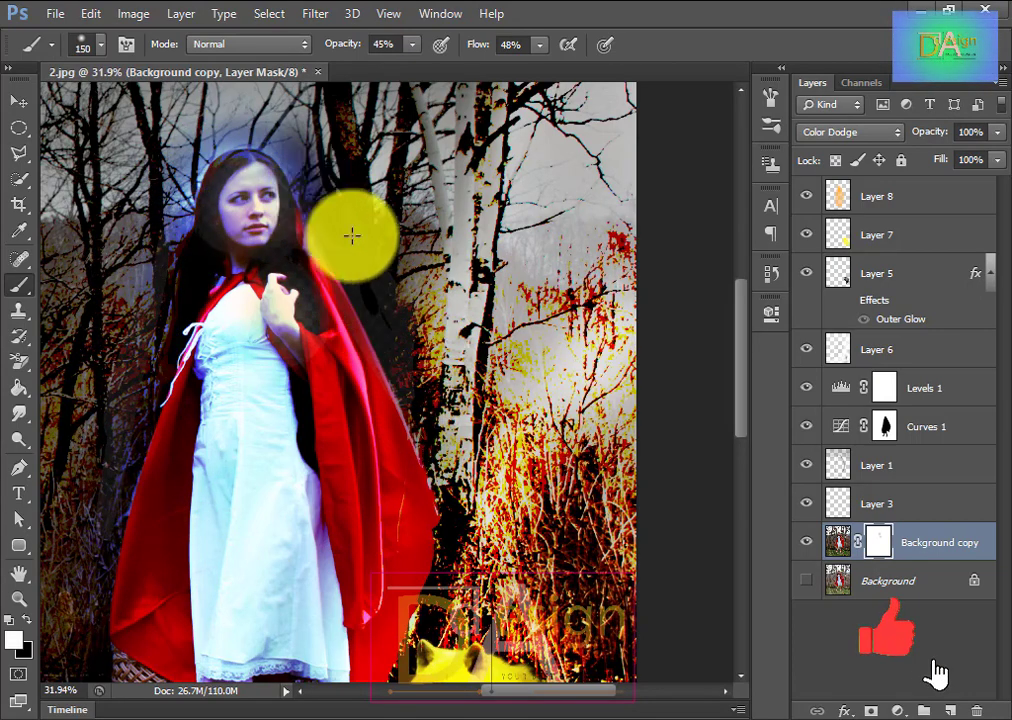
- Try to set the foreground colour to bright yellow while the Background copy mask is selected
scroll(407, 361, down, 5)
scroll(340, 400, down, 8)
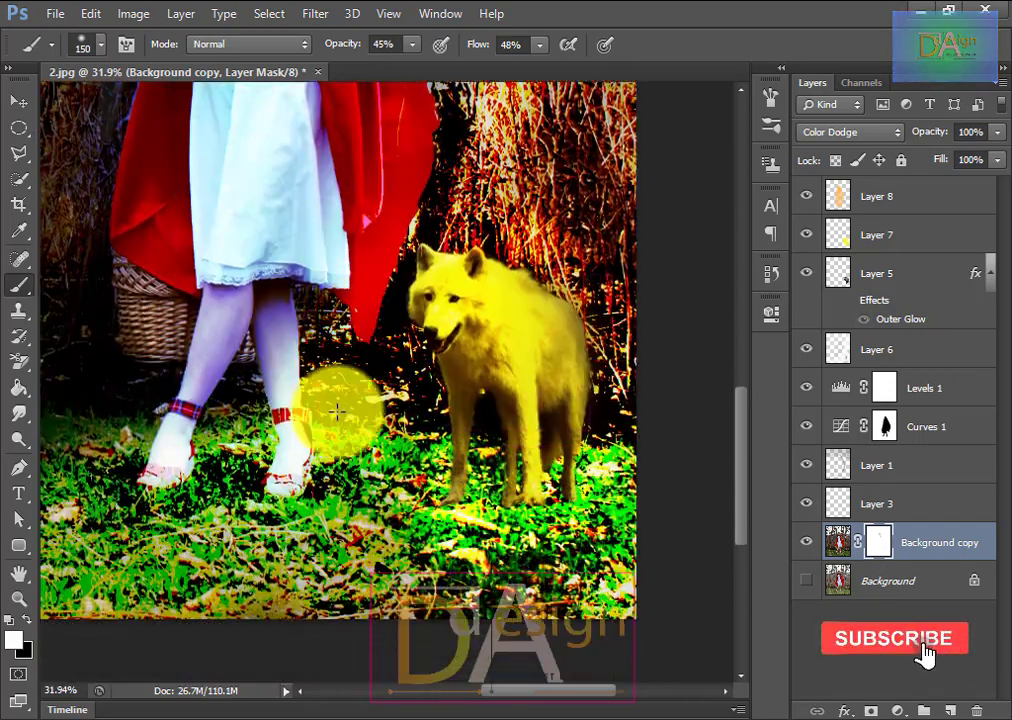
scroll(334, 413, up, 6)
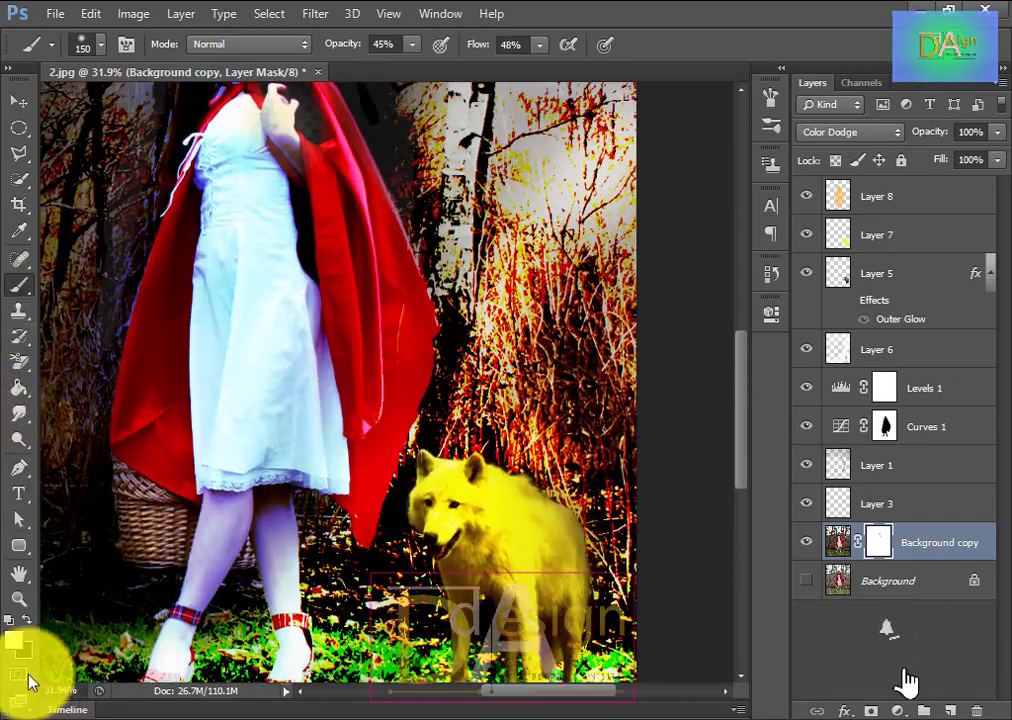
click(14, 642)
click(800, 324)
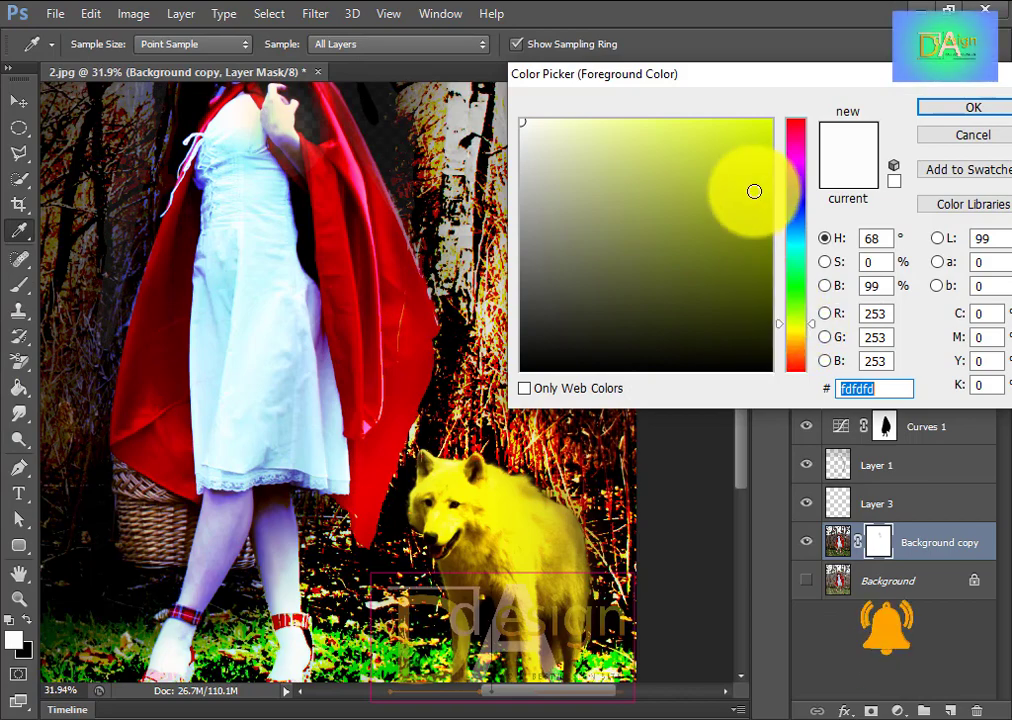
click(524, 524)
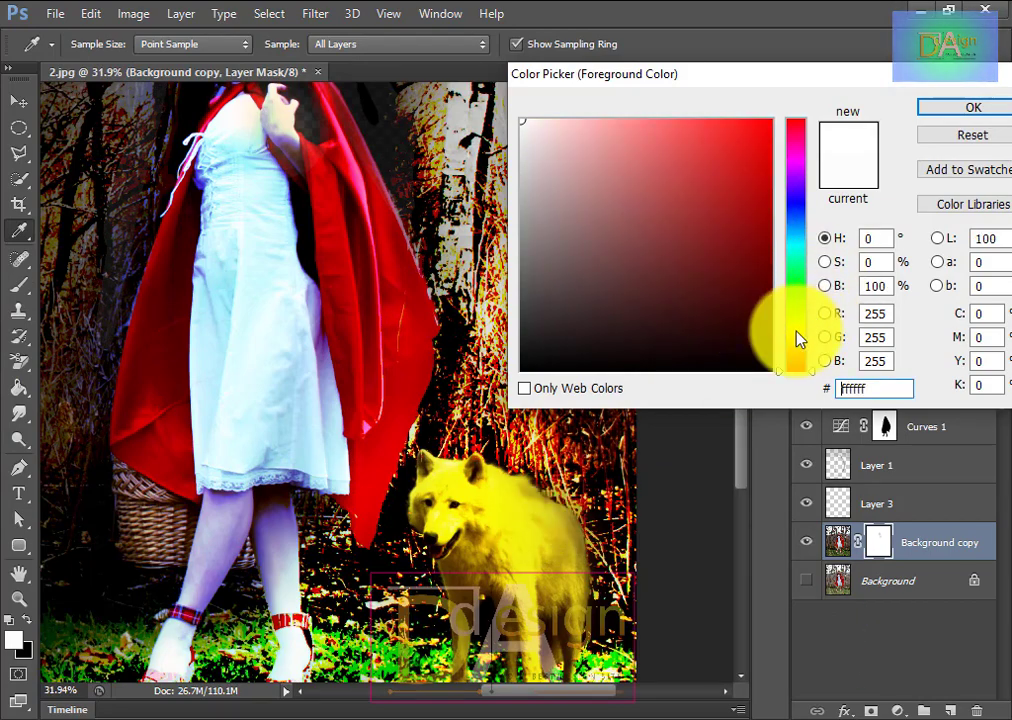
click(796, 334)
click(770, 121)
click(971, 107)
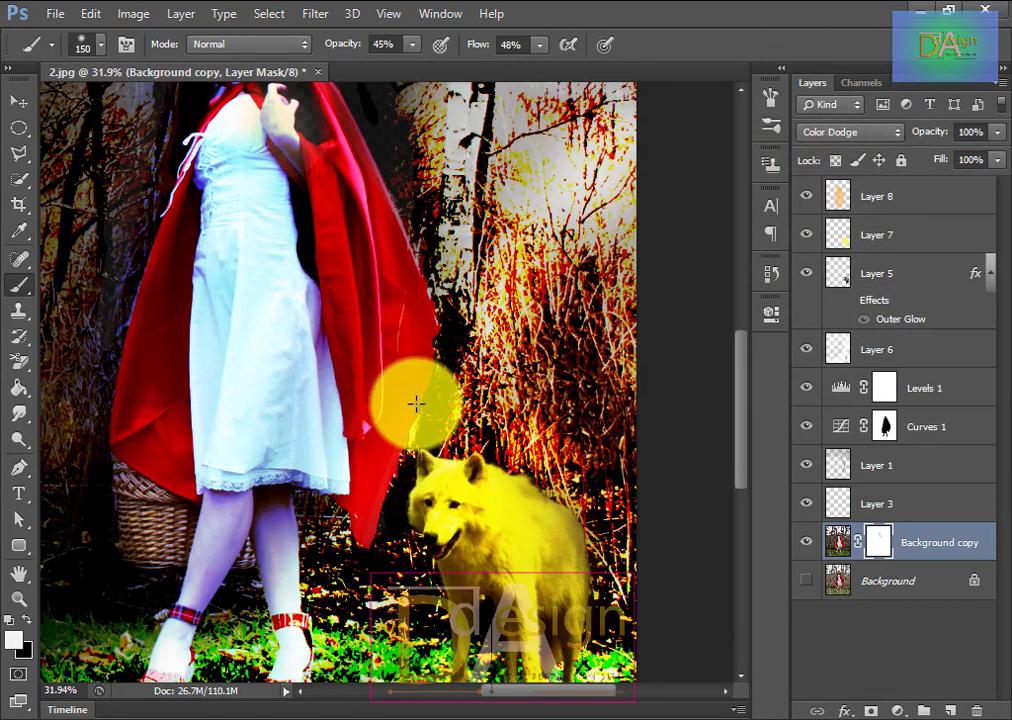
- Set the brush opacity and flow to 100%, and target the Background copy image instead of its layer mask
drag(483, 50, 540, 48)
drag(330, 50, 411, 46)
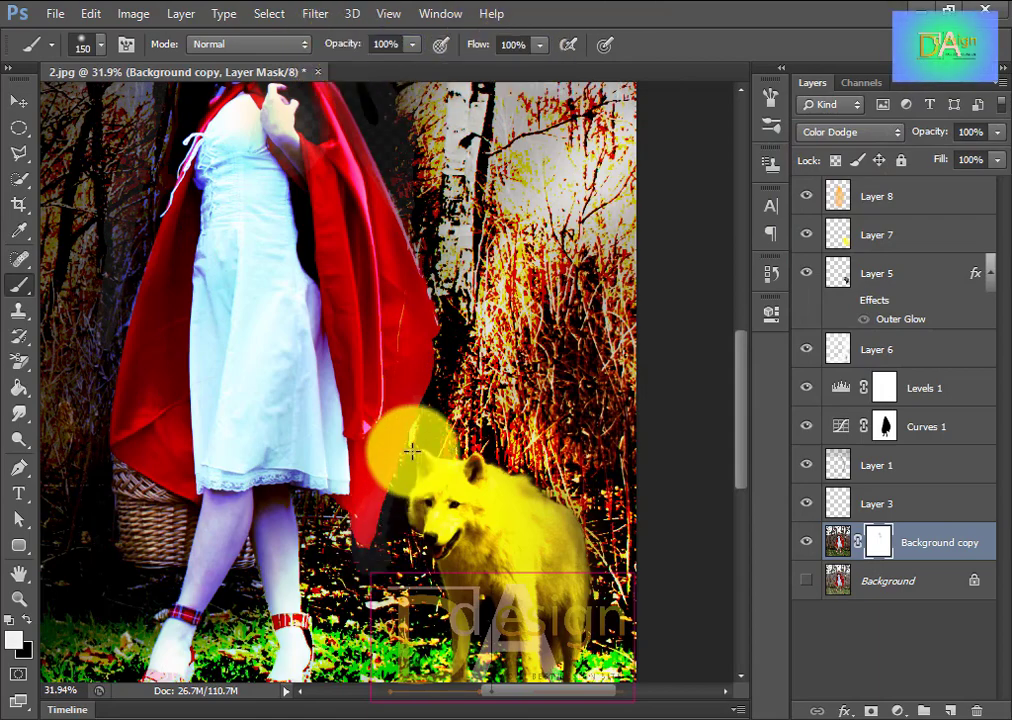
key(i)
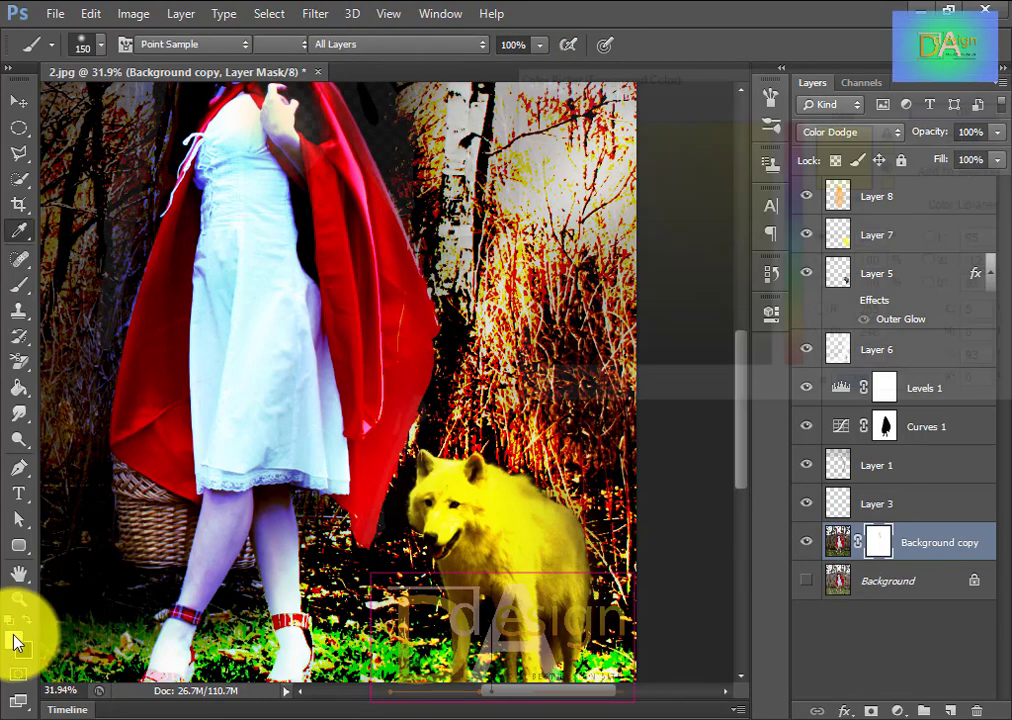
click(14, 641)
click(507, 544)
click(970, 136)
key(b)
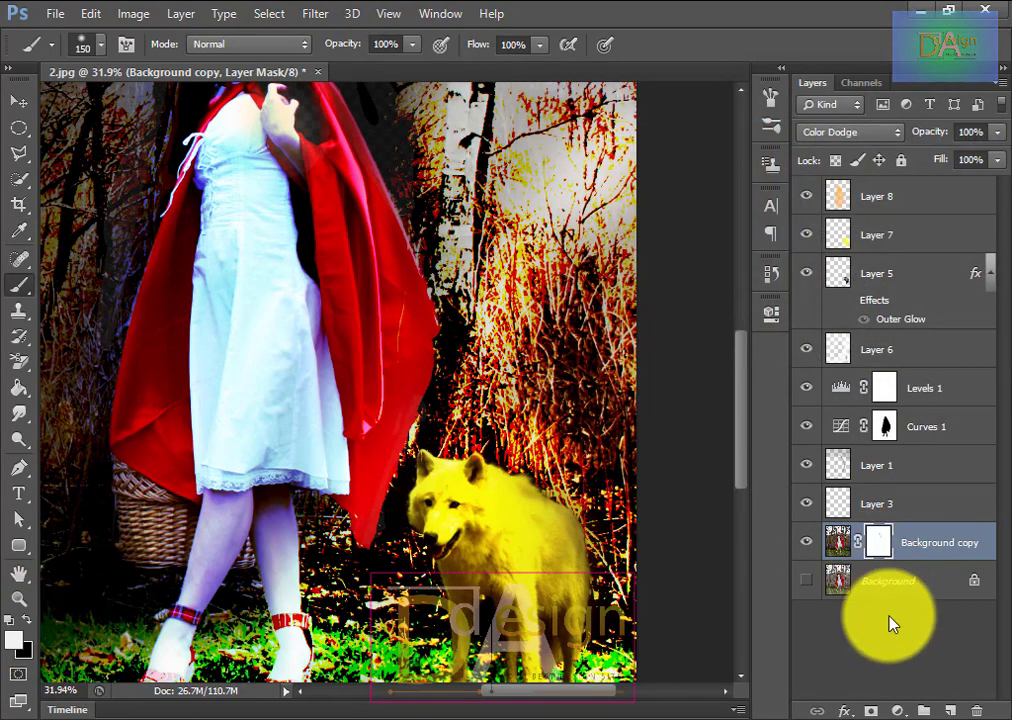
click(838, 542)
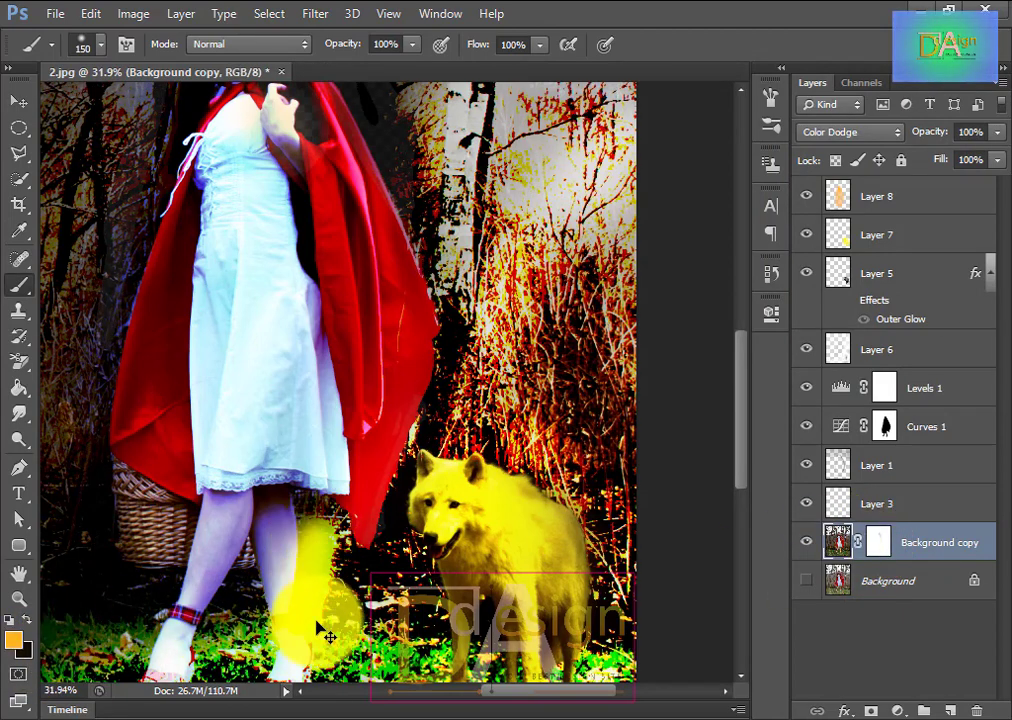
- Try painting orange strokes beside the woman's legs and cape on the Background copy layer, and undo them
click(300, 690)
mouse_move(338, 637)
mouse_down()
mouse_move(319, 535)
mouse_move(330, 509)
mouse_move(371, 544)
mouse_move(399, 532)
mouse_move(436, 388)
mouse_up()
key(ctrl+z)
drag(422, 537, 429, 456)
key(ctrl+z)
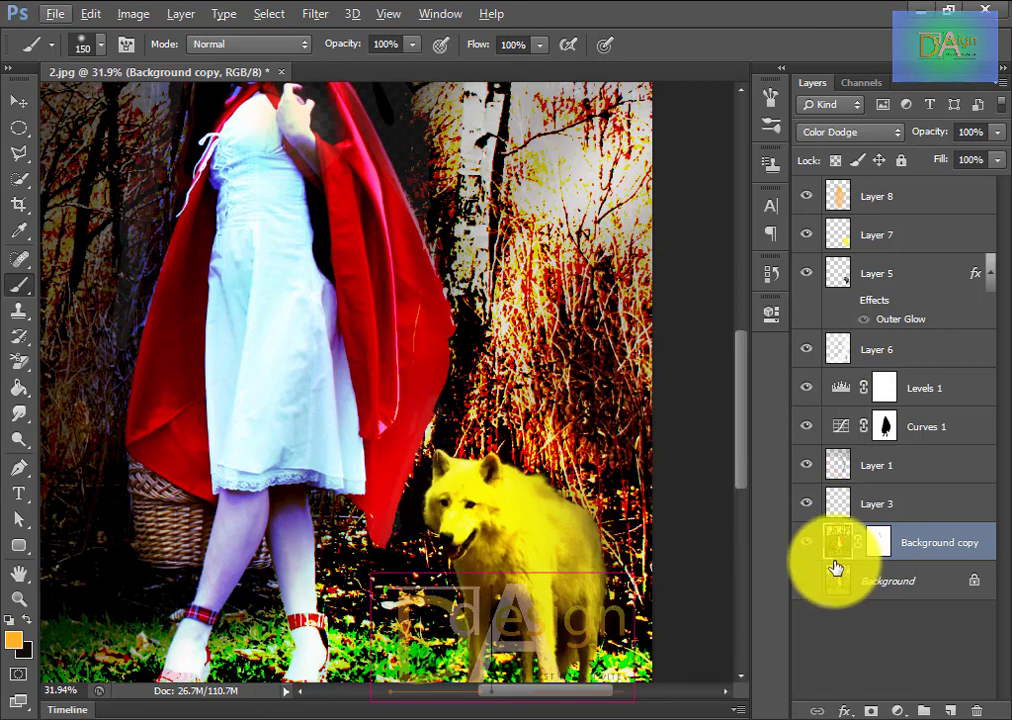
- Roll the document back in its history to the New Layer state, before the Background copy mask was added
click(770, 273)
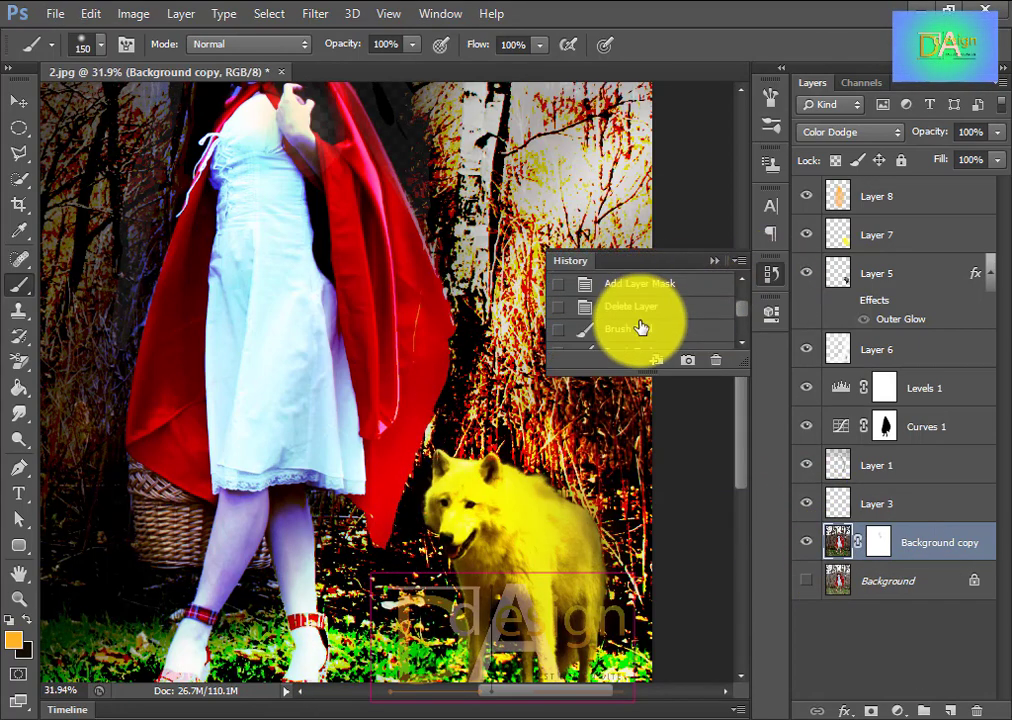
click(614, 316)
click(774, 277)
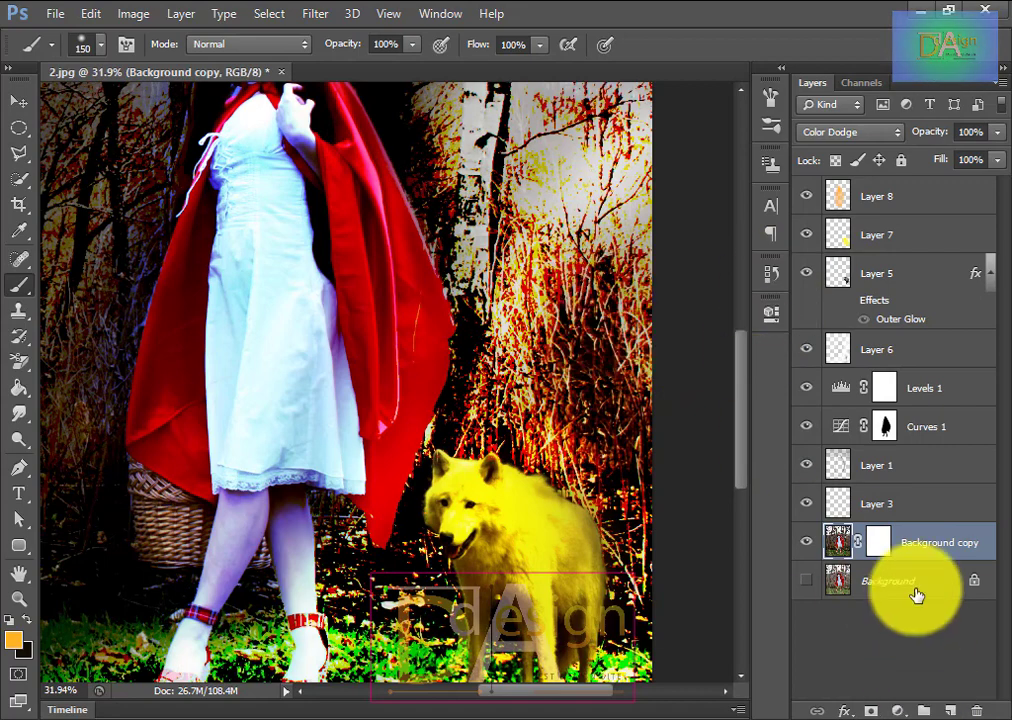
click(771, 311)
click(770, 273)
scroll(662, 316, up, 2)
click(650, 321)
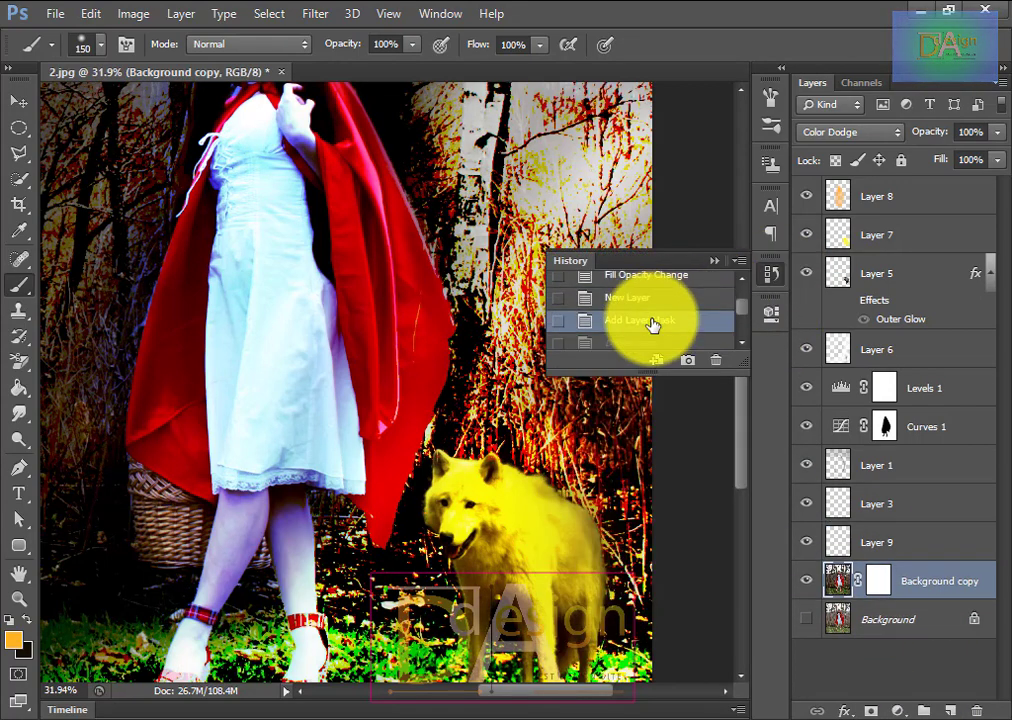
click(684, 296)
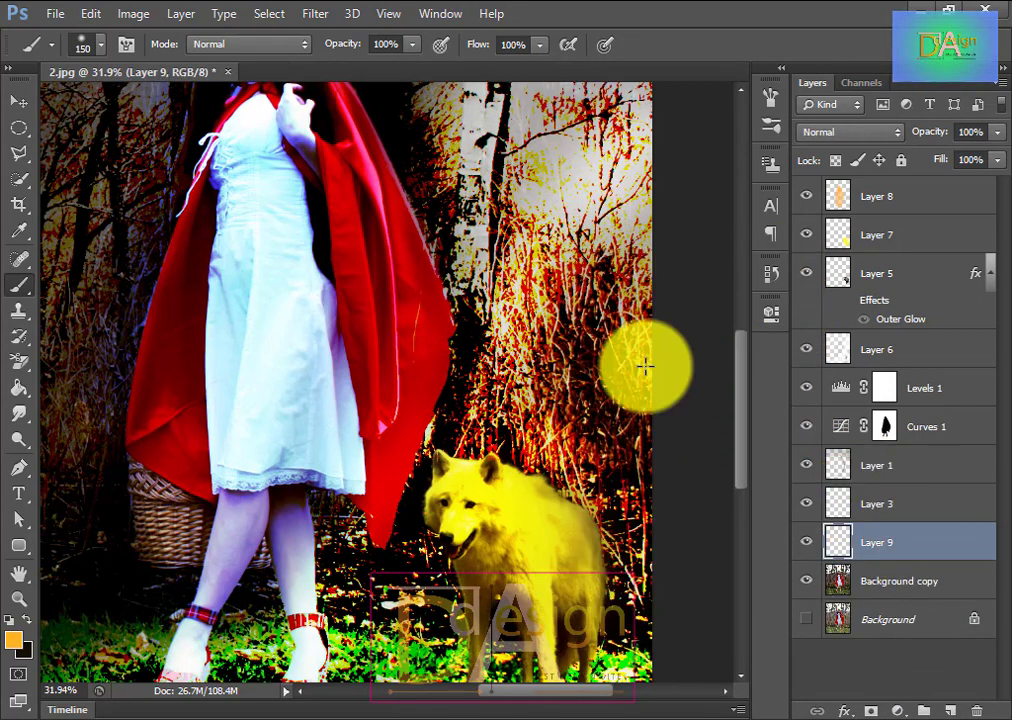
- Paint an orange outline around the woman's whole figure on Layer 9 with the 150-size brush at 100% opacity
scroll(410, 477, down, 3)
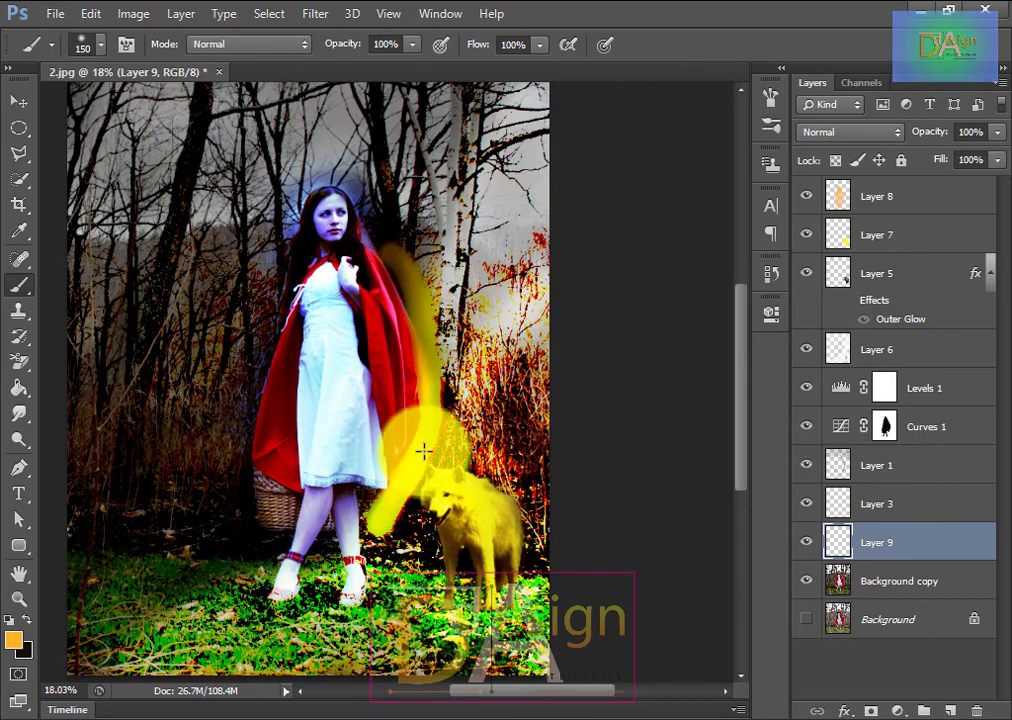
mouse_move(424, 452)
mouse_down()
mouse_move(418, 340)
mouse_move(372, 233)
mouse_up()
mouse_move(304, 183)
mouse_down()
mouse_move(276, 288)
mouse_move(253, 481)
mouse_move(268, 527)
mouse_move(297, 533)
mouse_move(271, 606)
mouse_move(298, 608)
mouse_move(332, 516)
mouse_move(338, 588)
mouse_move(355, 613)
mouse_move(374, 524)
mouse_up()
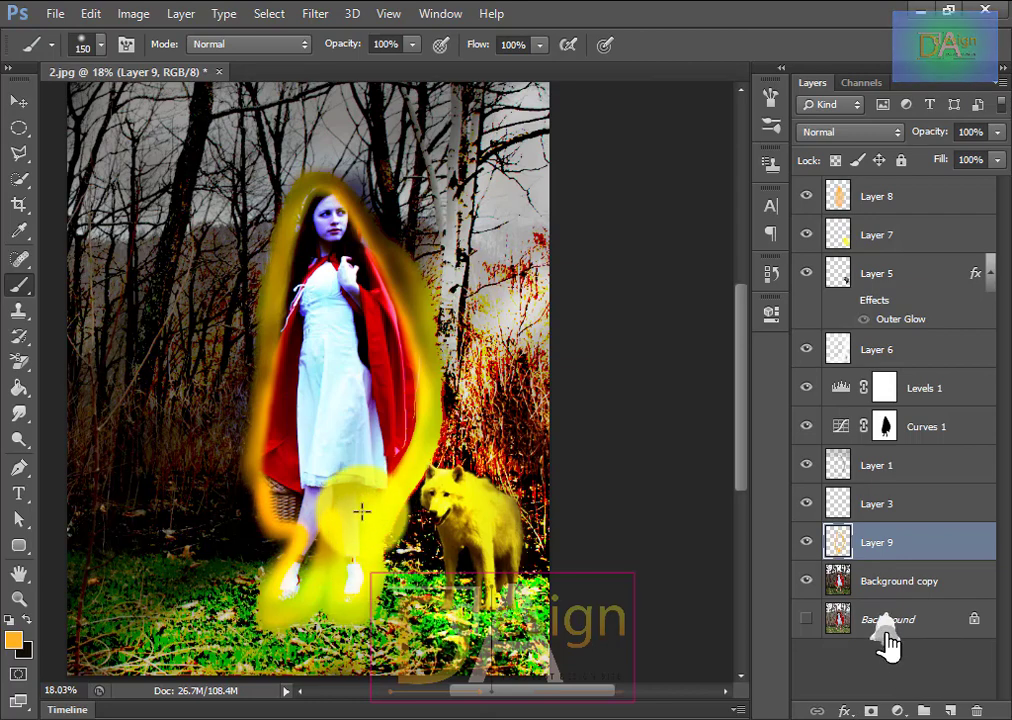
- Blend Layer 9 in Overlay mode at 35% opacity and 79% fill
click(850, 132)
click(831, 461)
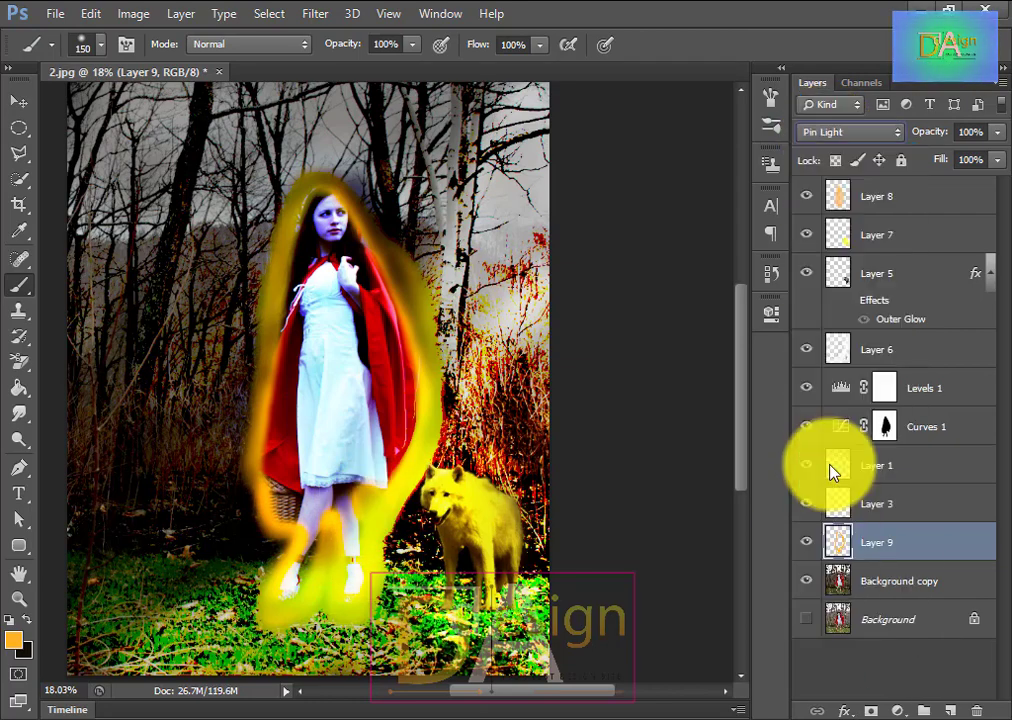
click(856, 132)
click(838, 395)
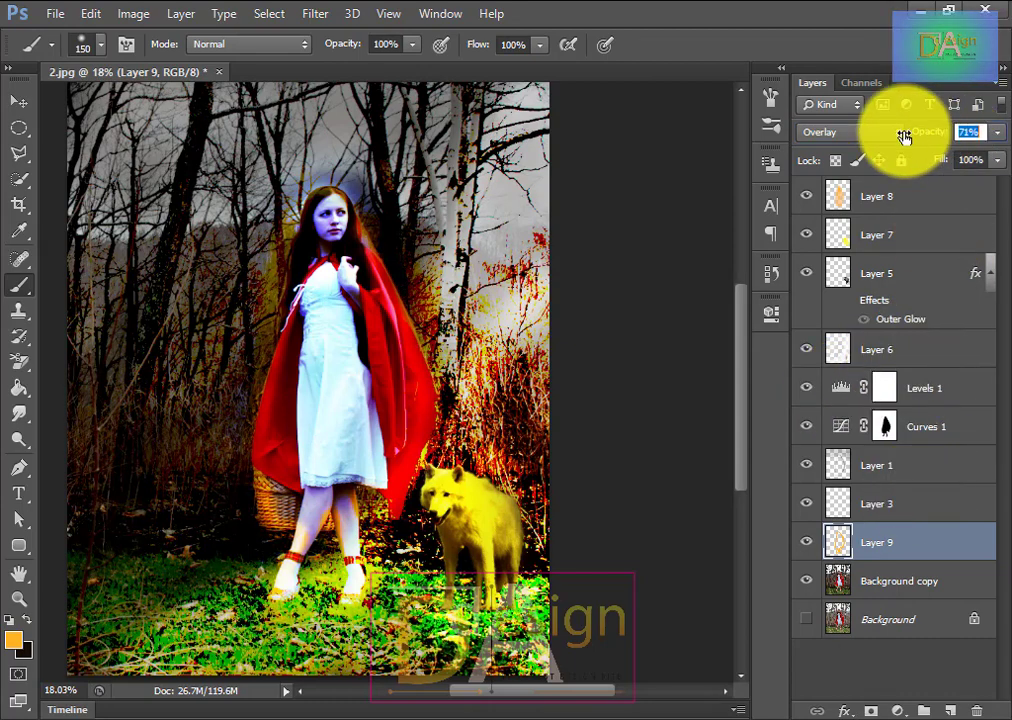
drag(903, 137, 869, 151)
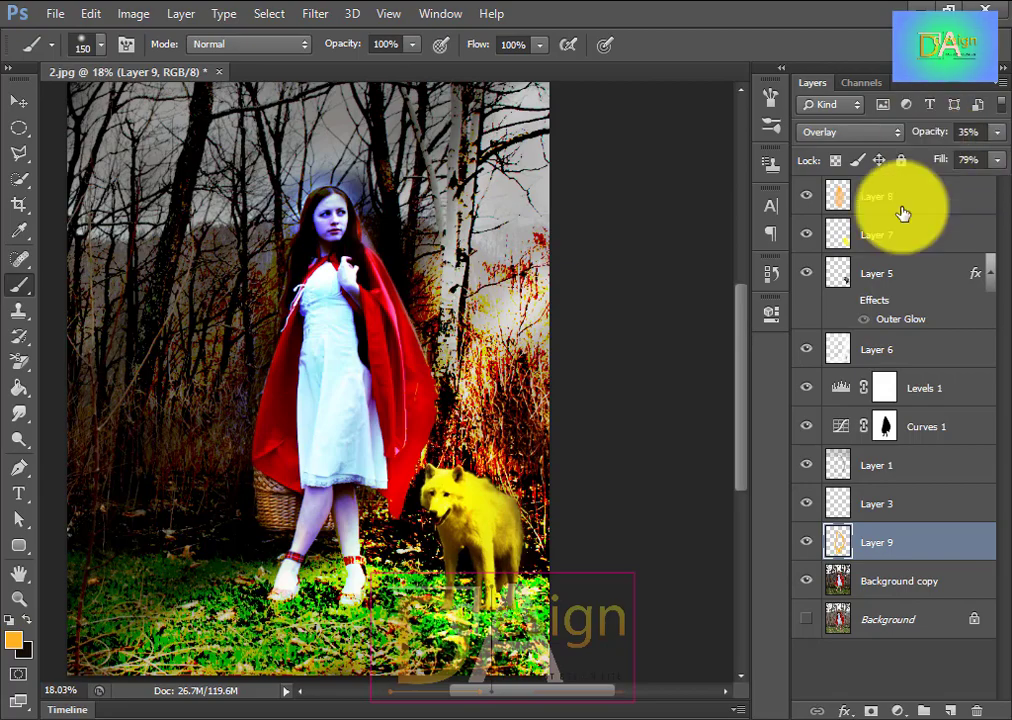
- Compare the composite with the Background layer shown and hidden, leaving it hidden
click(806, 620)
click(806, 620)
click(806, 620)
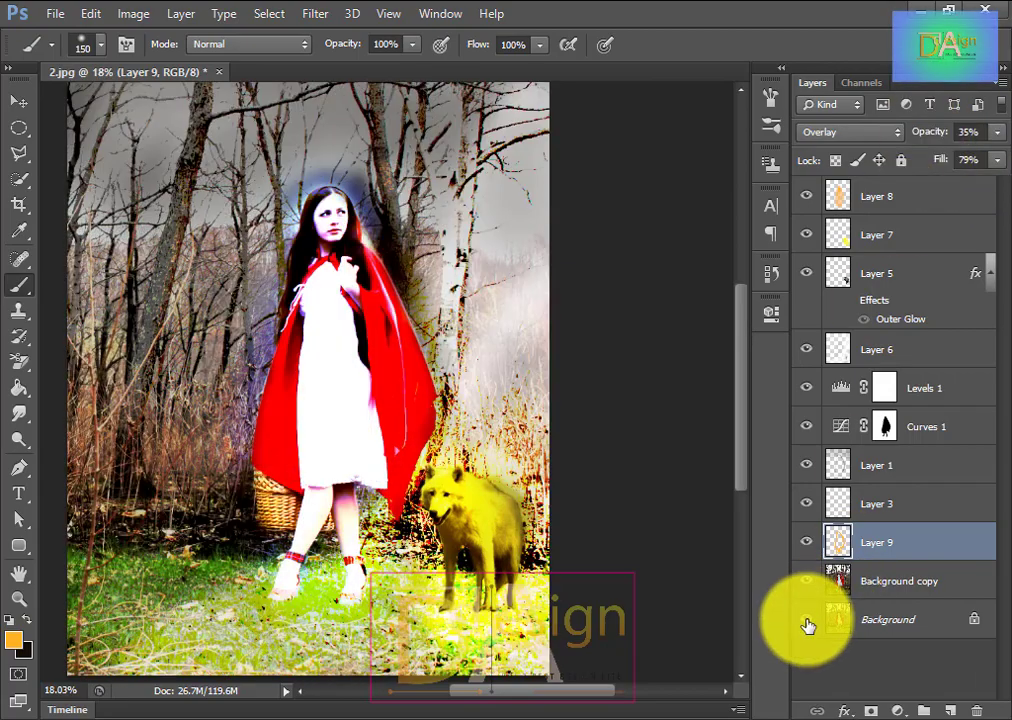
click(806, 590)
click(806, 620)
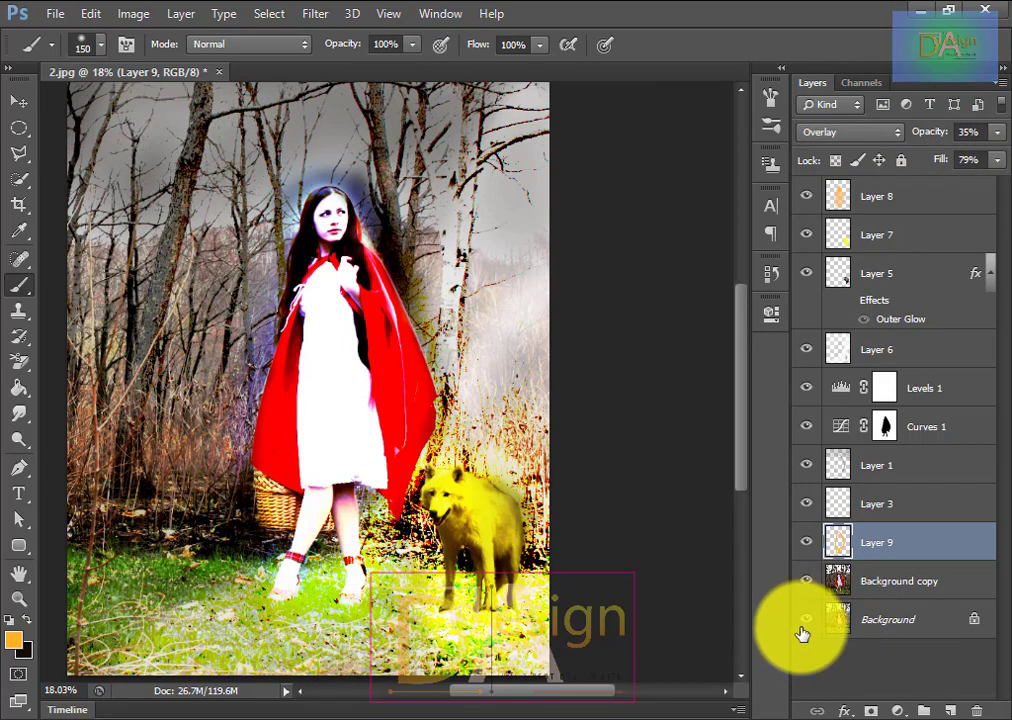
click(806, 620)
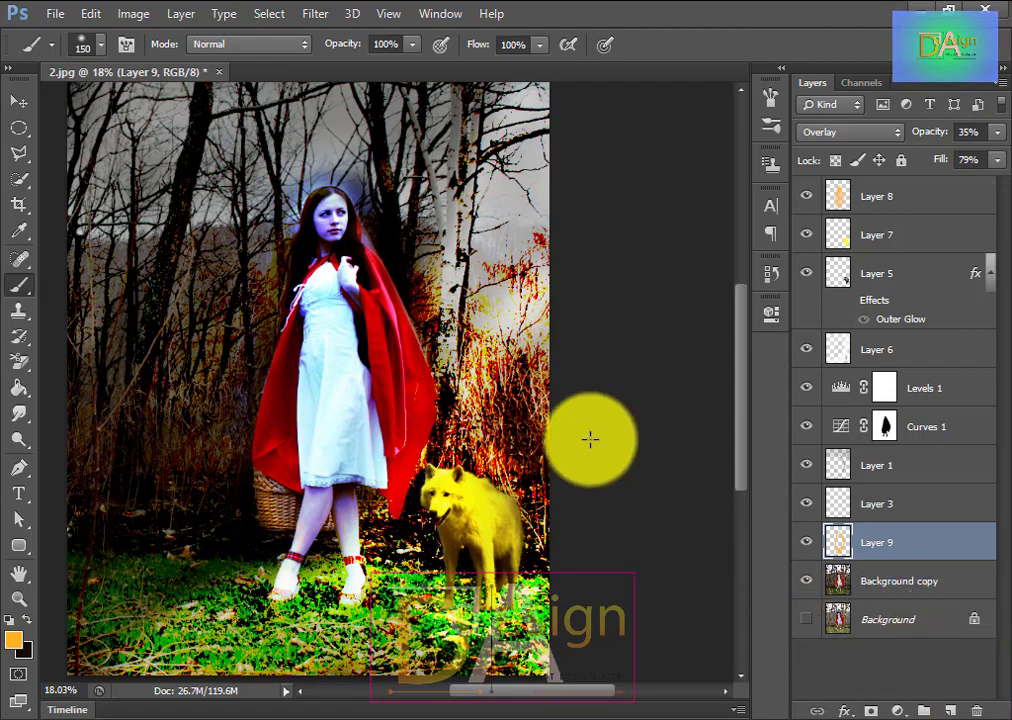
- Deselect all layers with the Move tool and start saving the document under a new location
scroll(572, 384, down, 5)
scroll(572, 384, up, 2)
click(20, 104)
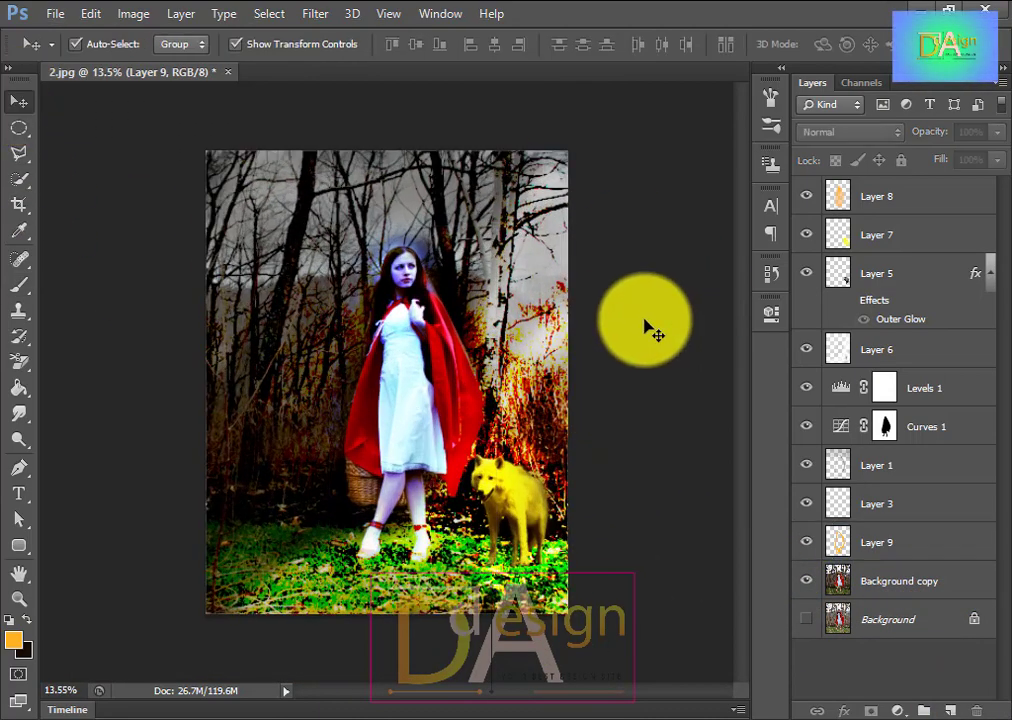
click(644, 327)
click(58, 15)
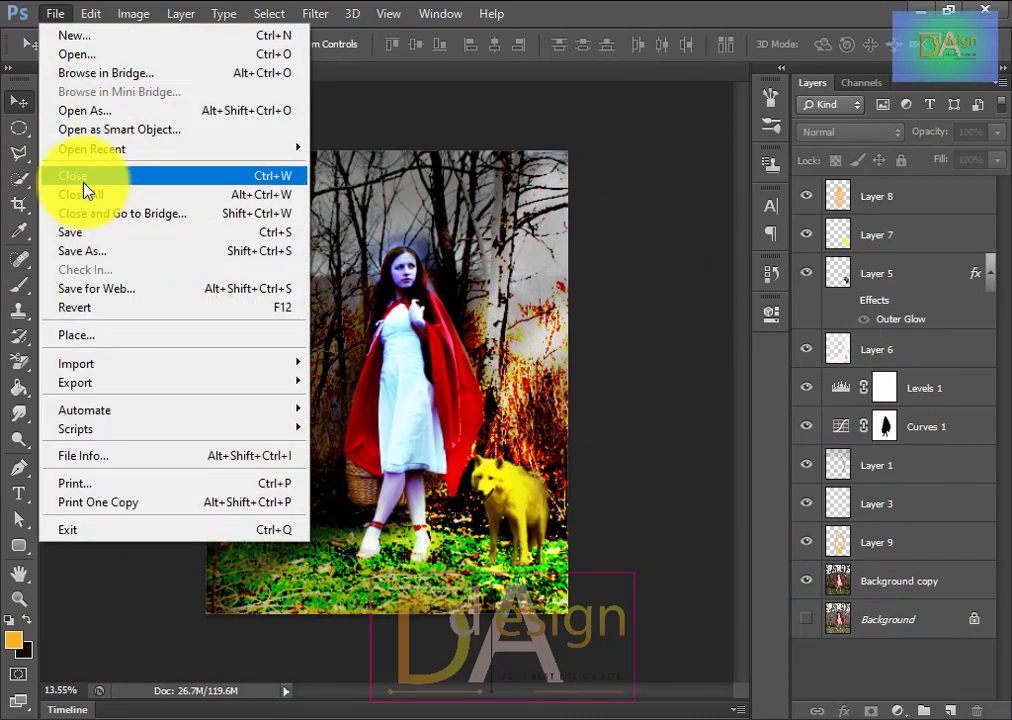
click(100, 251)
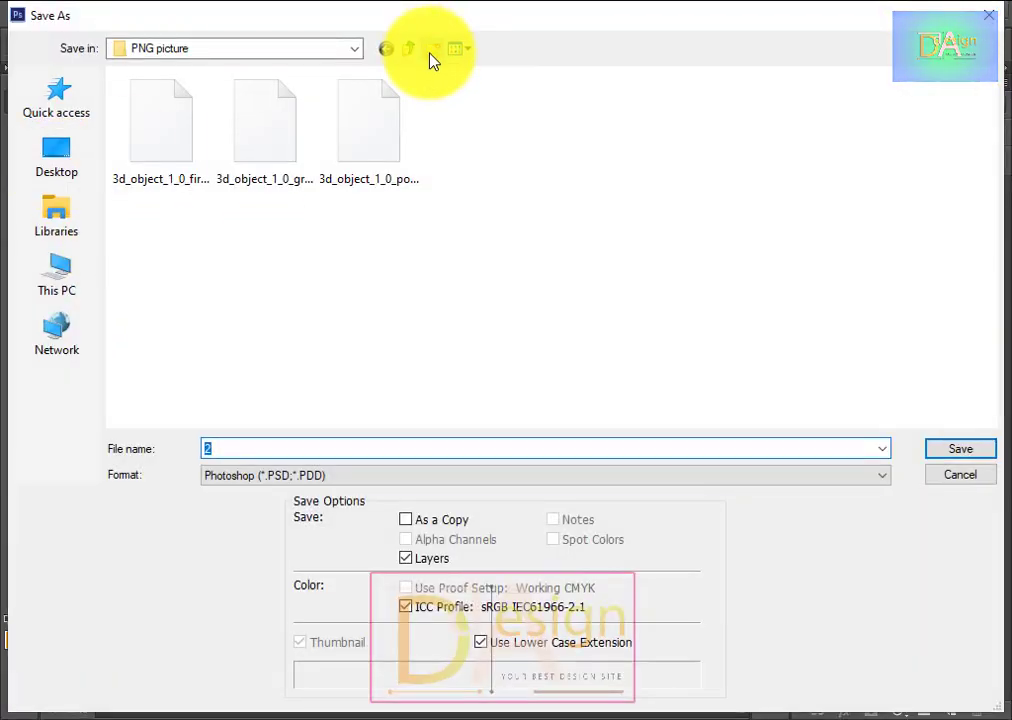
- Browse to the Youtube Chaneel folder on the Graphic Design (H:) drive as the save location
click(430, 58)
click(463, 102)
click(40, 280)
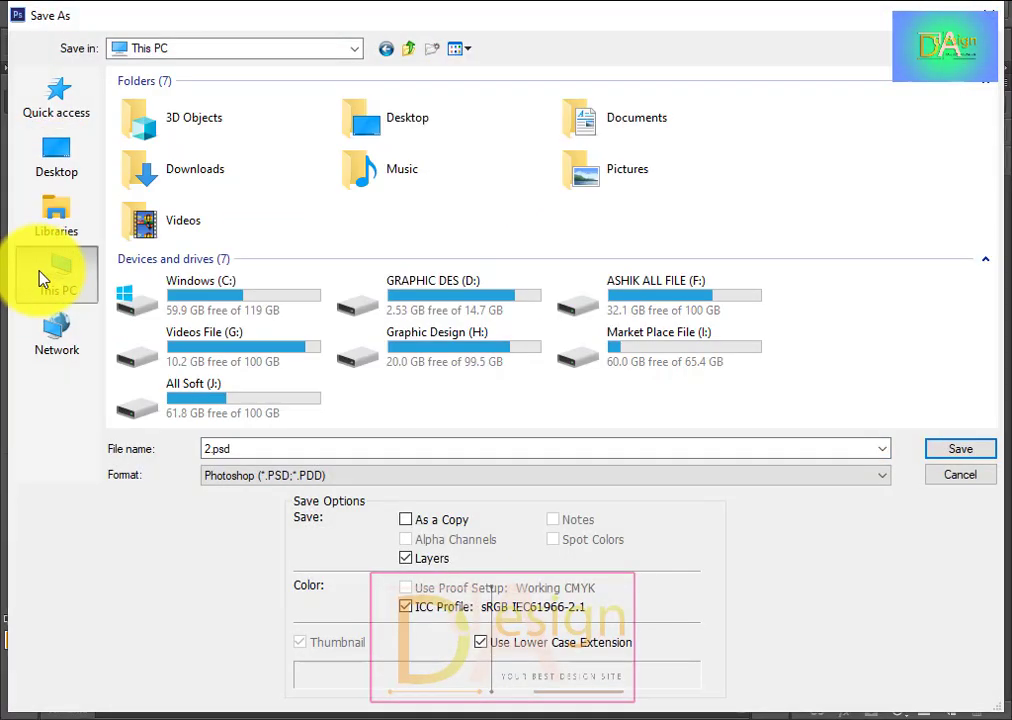
click(450, 348)
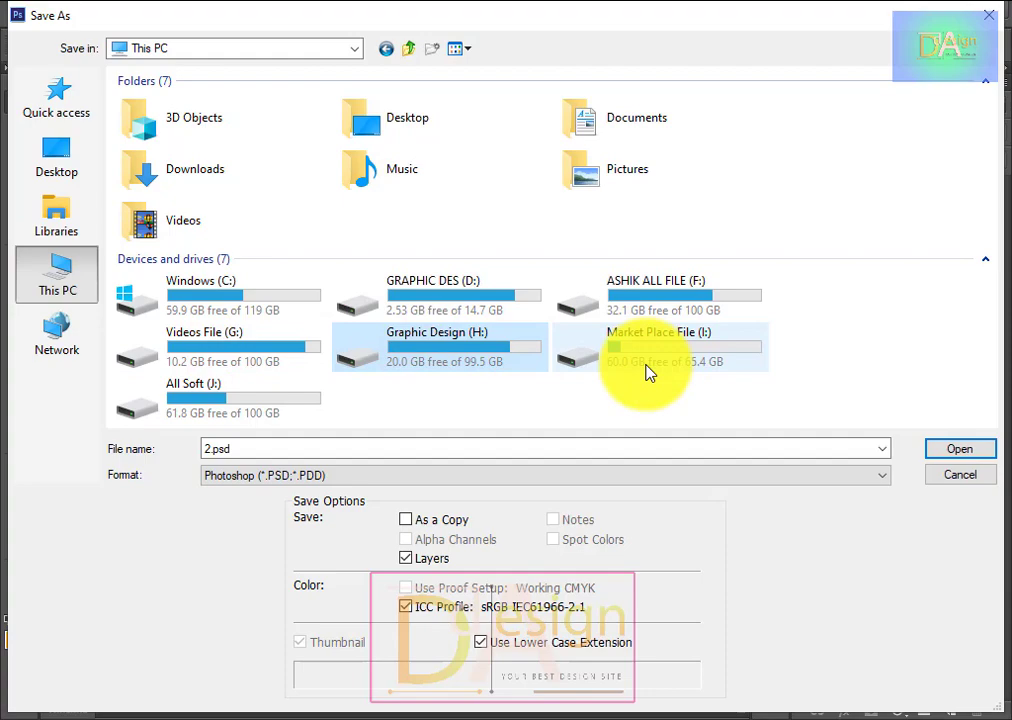
double_click(503, 357)
scroll(510, 357, down, 1)
double_click(172, 360)
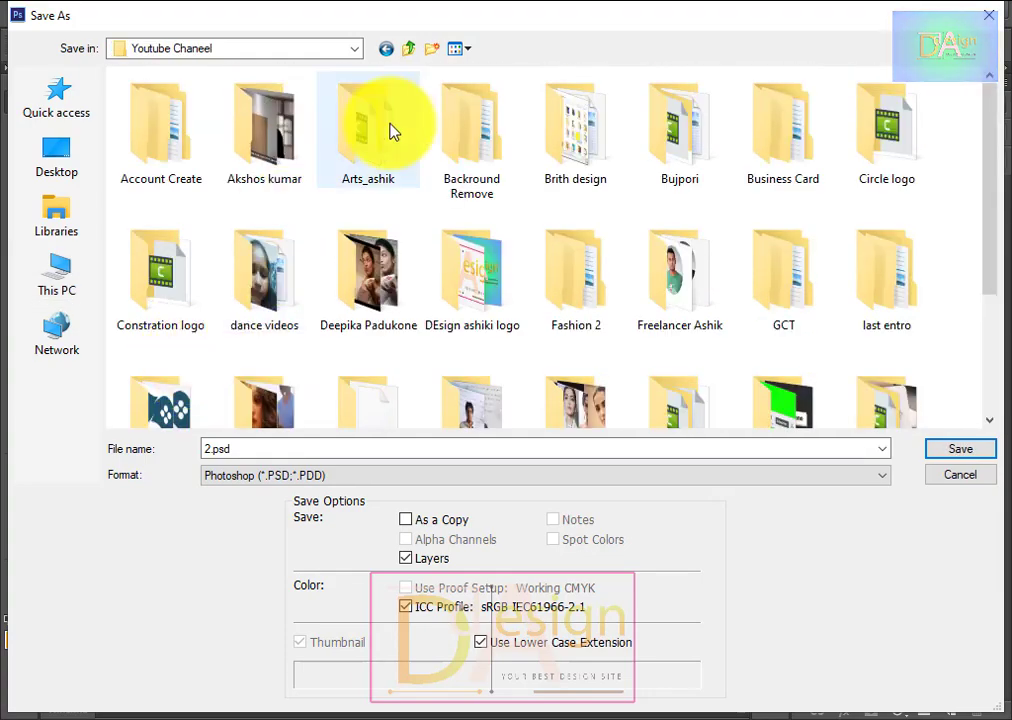
- Create a folder named IRL and save the document in it as 2.psd
click(432, 49)
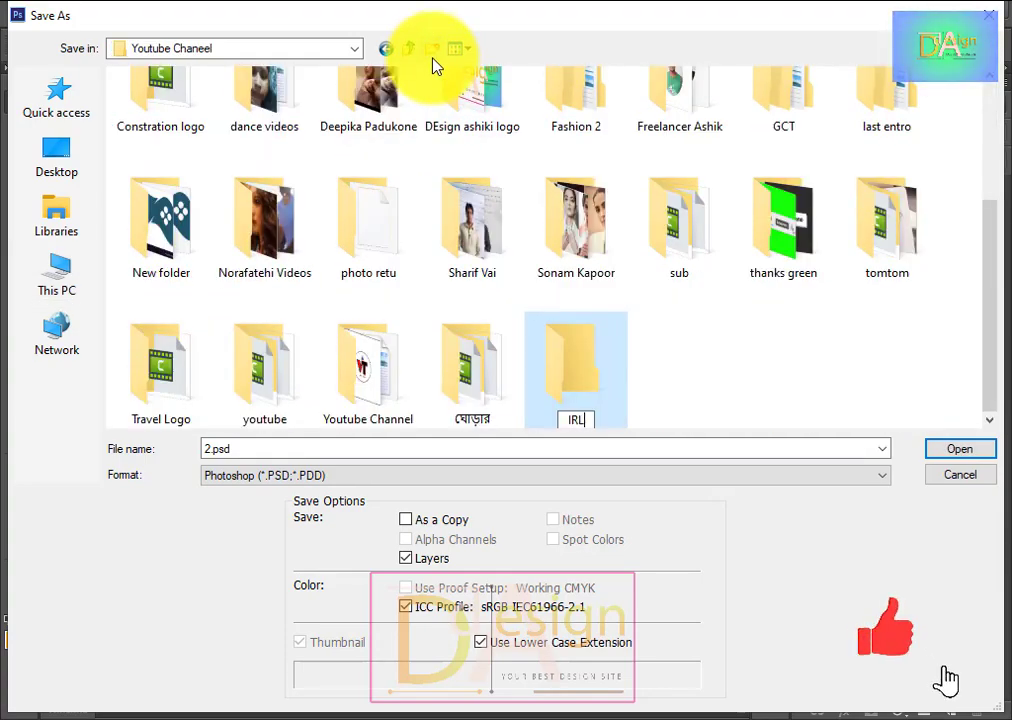
key(Return)
key(Return)
click(949, 455)
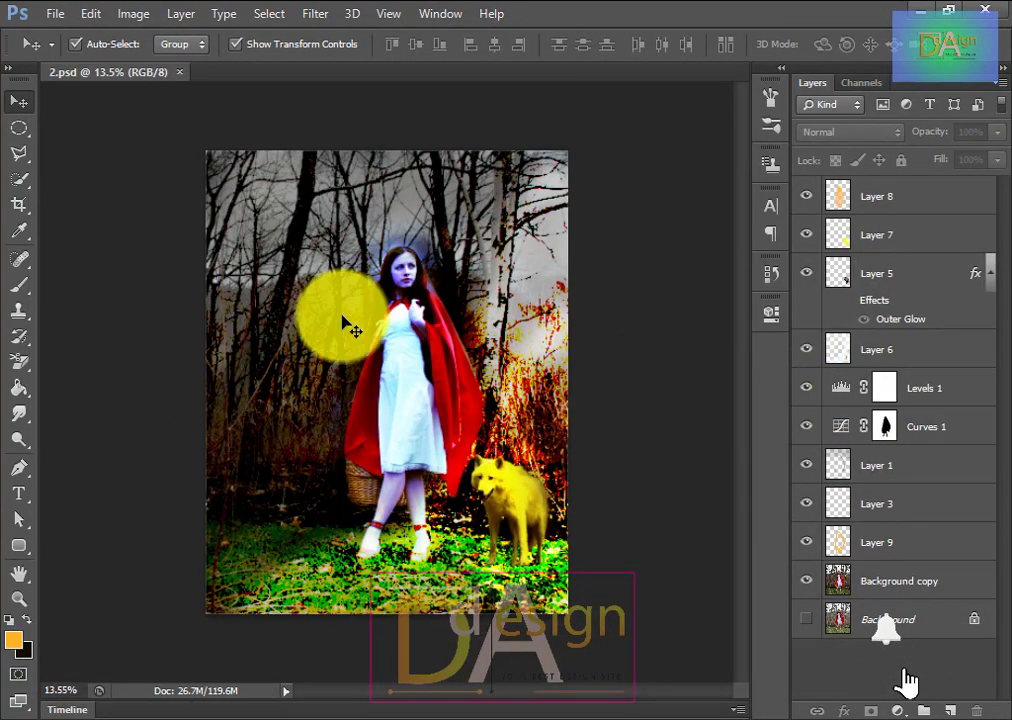
- Stretch the orange glow on Layer 8 well beyond the canvas edges and apply the transform
scroll(636, 494, down, 3)
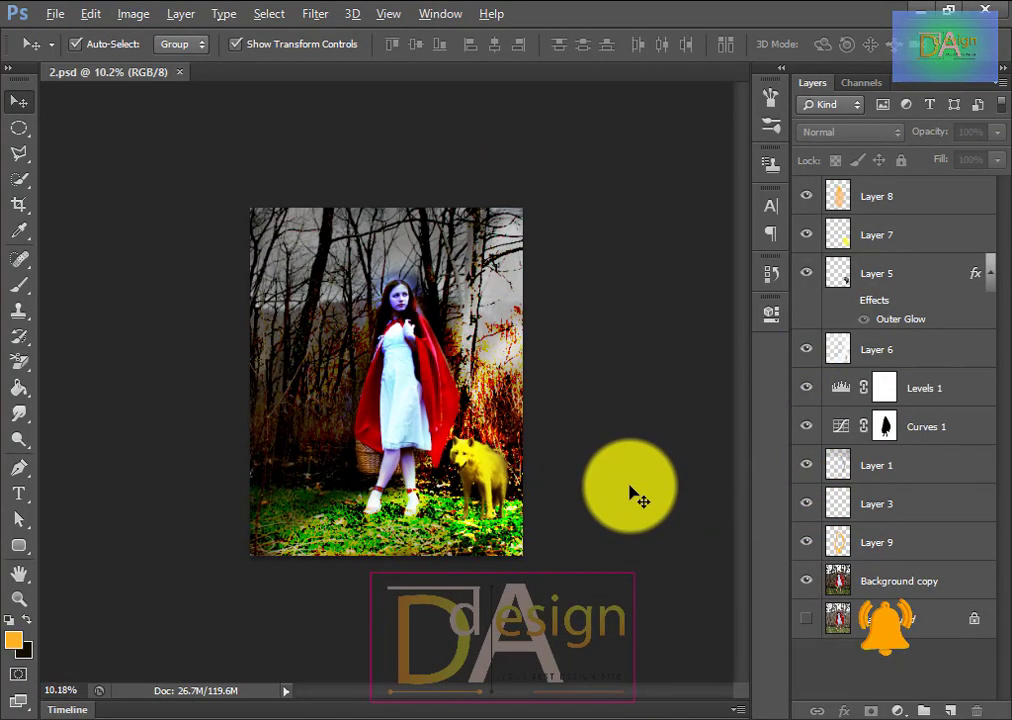
scroll(636, 494, up, 1)
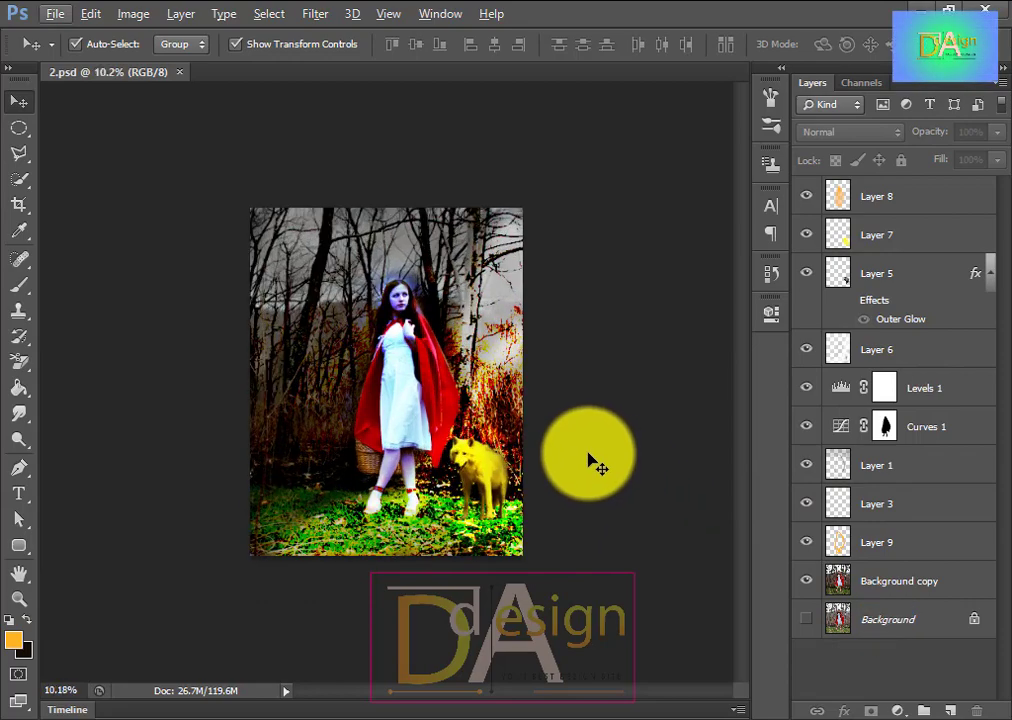
click(400, 368)
drag(487, 246, 865, 70)
drag(151, 400, 36, 398)
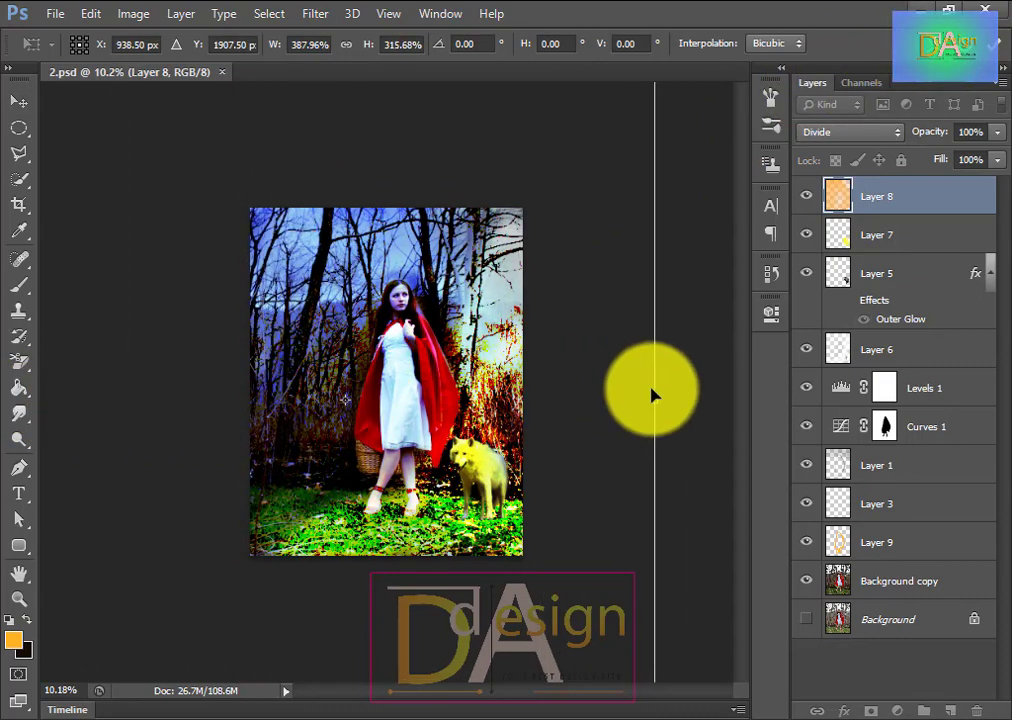
drag(651, 395, 765, 370)
double_click(629, 413)
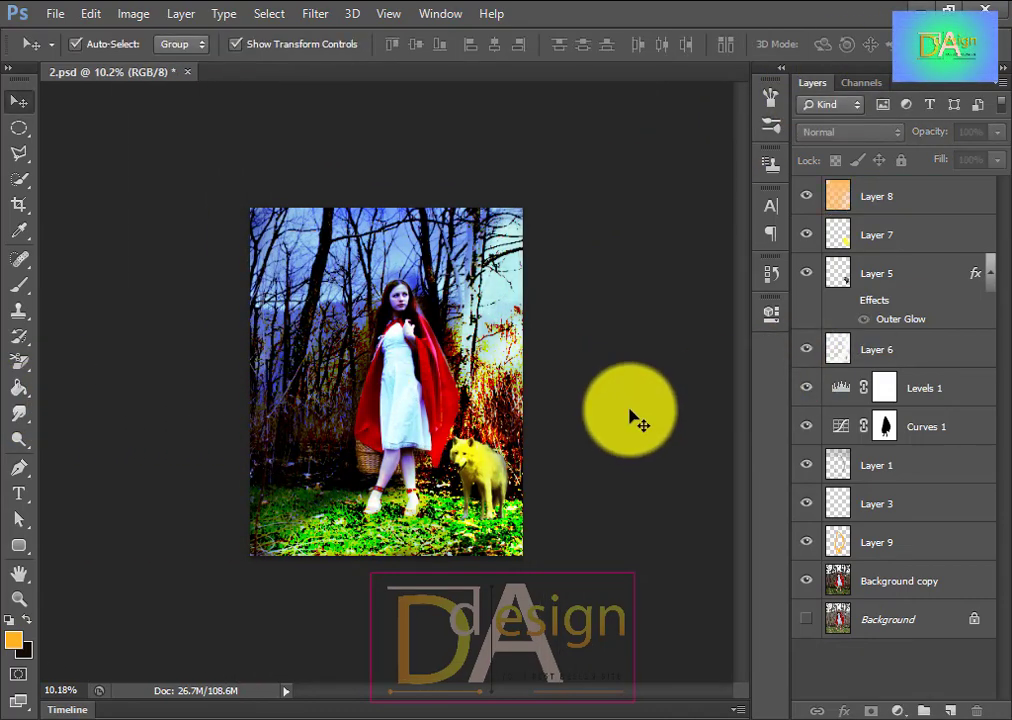
- Save the composite as a JPEG in the IRL folder, accepting the JPEG options
click(56, 14)
click(100, 235)
click(305, 476)
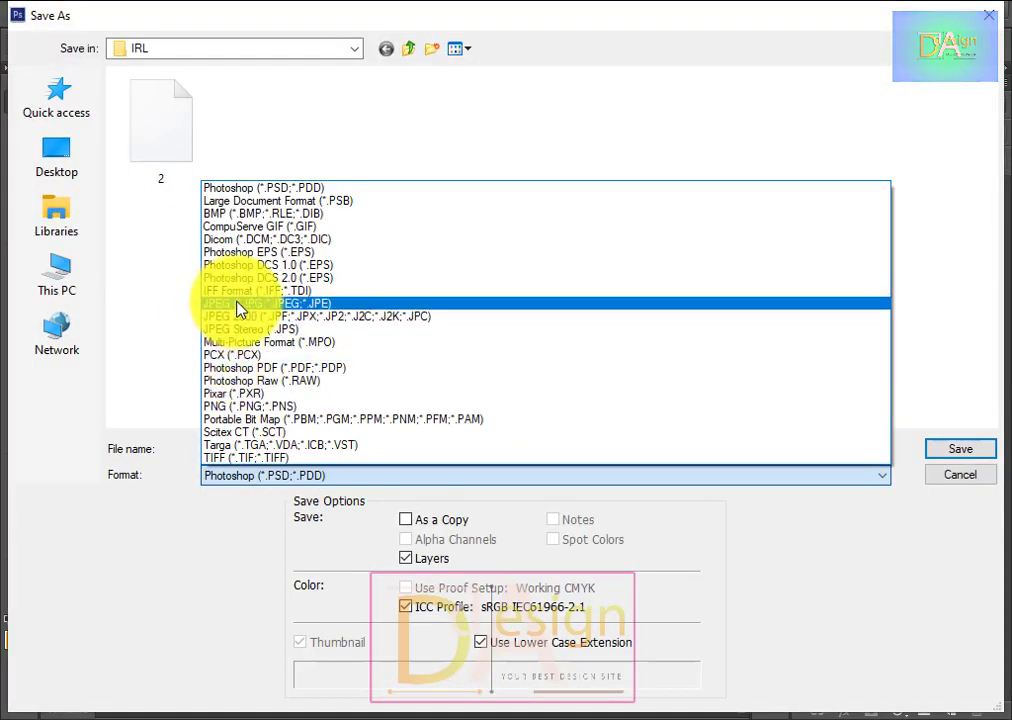
click(163, 300)
click(955, 448)
click(632, 145)
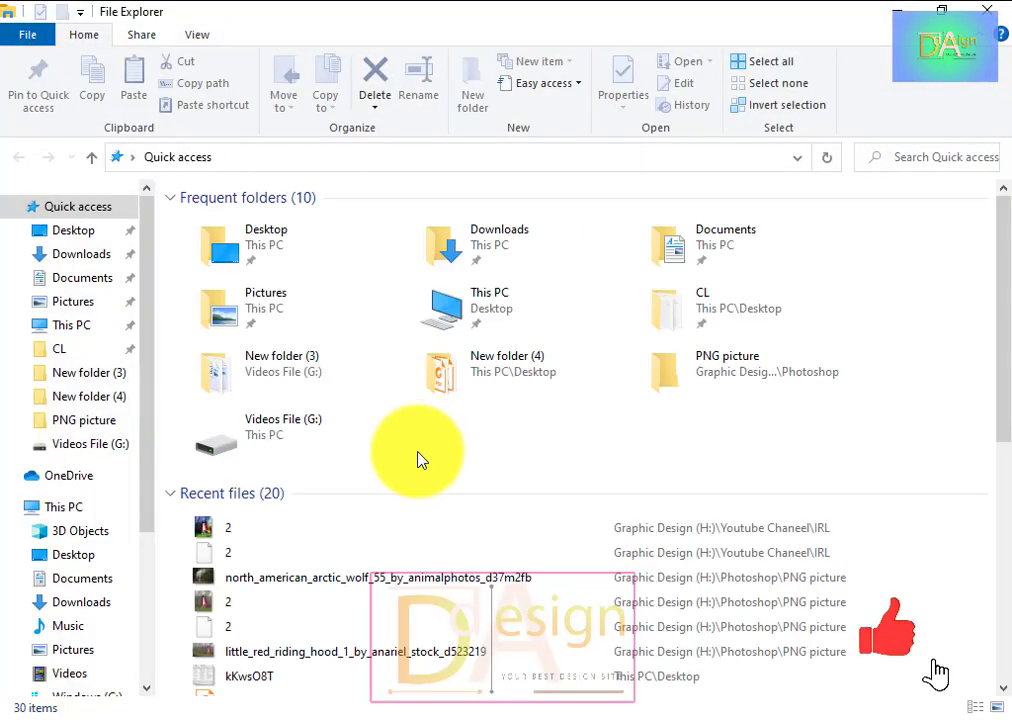
- Switch to File Explorer and open the Youtube Chaneel folder on the Graphic Design (H:) drive
scroll(50, 670, down, 3)
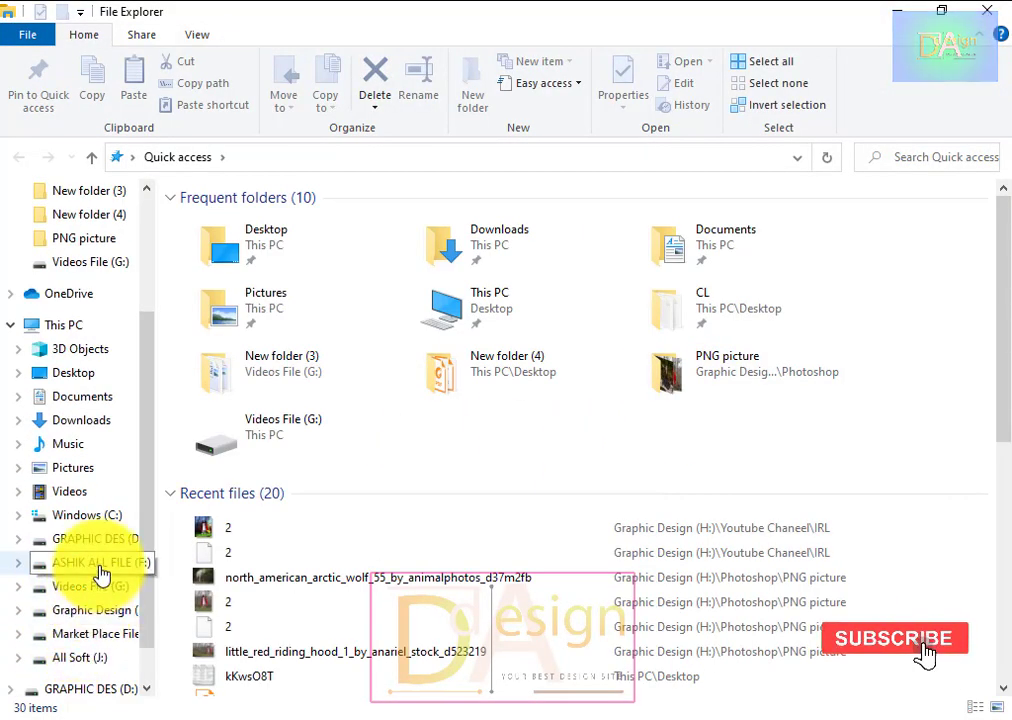
click(90, 538)
click(94, 594)
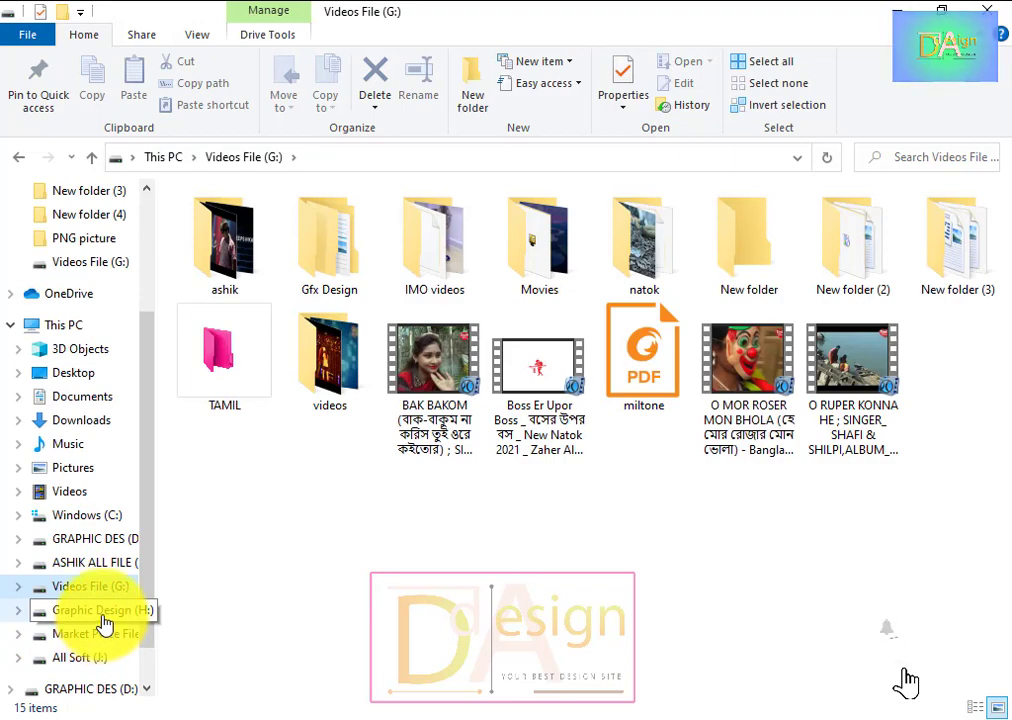
click(105, 620)
scroll(501, 549, down, 3)
double_click(822, 425)
- Open 2.jpg from the IRL folder and view the finished composite in Photos
scroll(831, 497, down, 2)
click(343, 397)
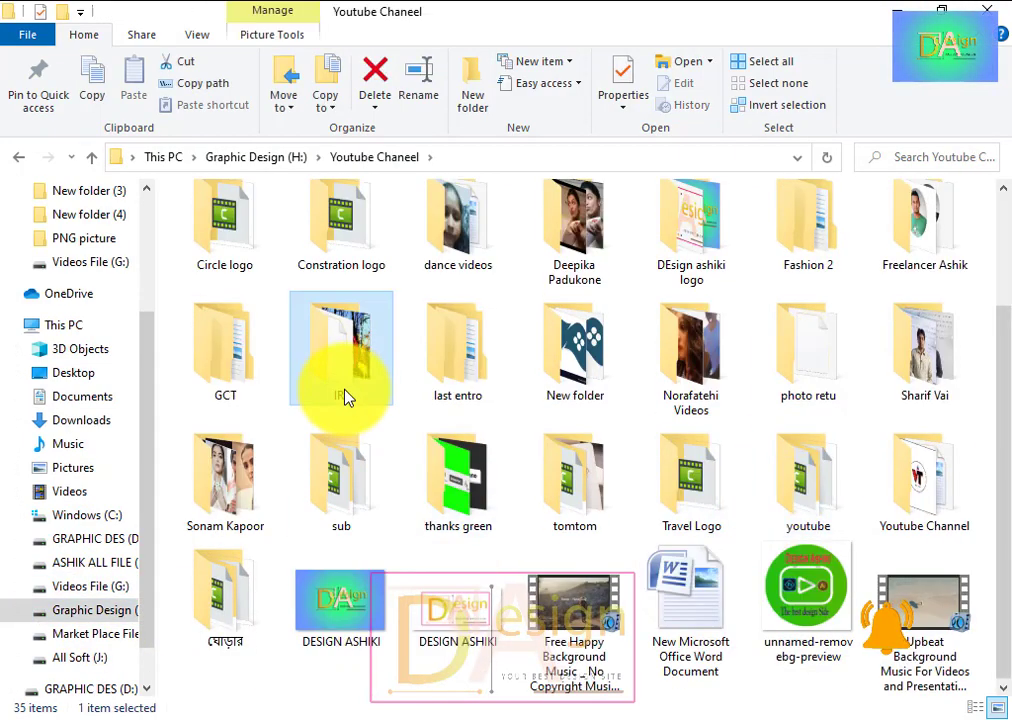
double_click(343, 397)
double_click(242, 276)
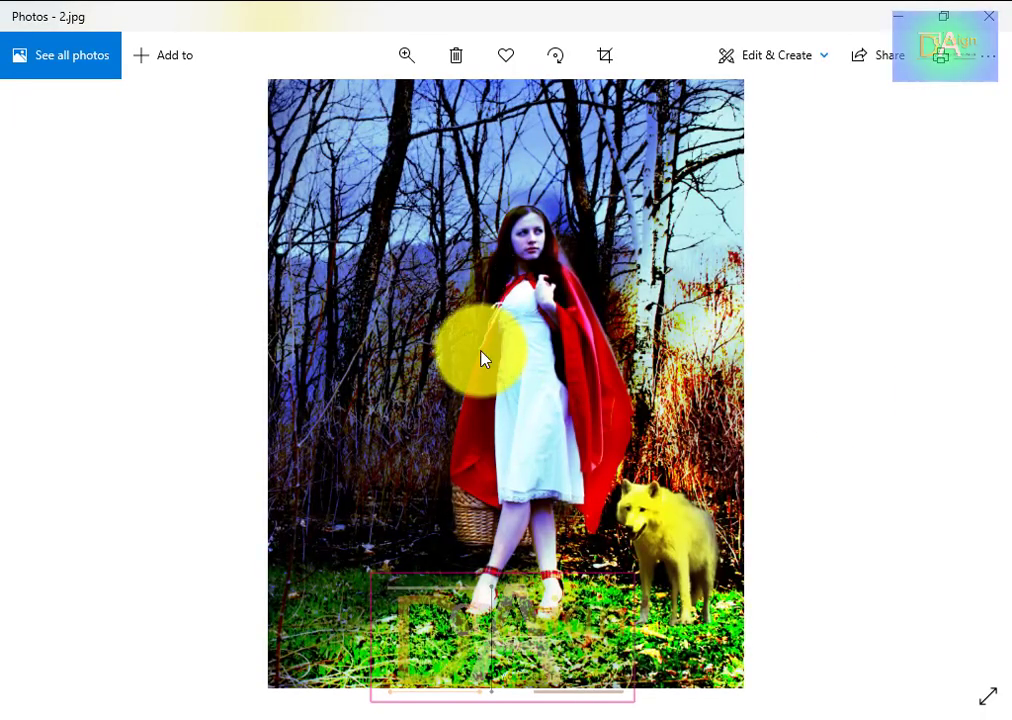
scroll(482, 358, up, 3)
scroll(594, 348, down, 3)
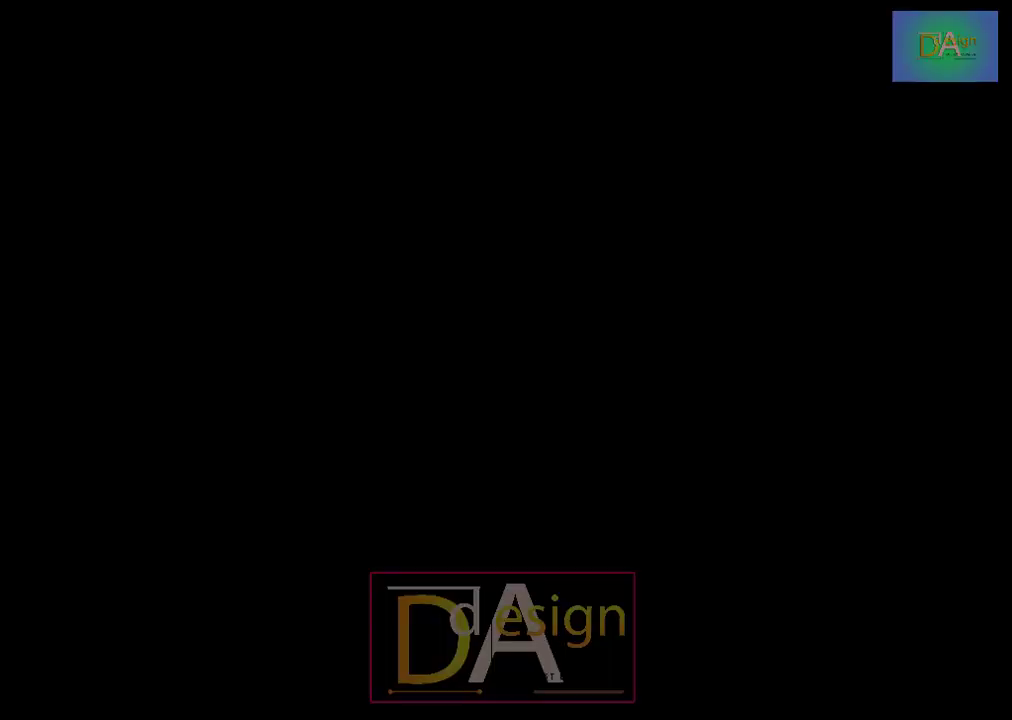